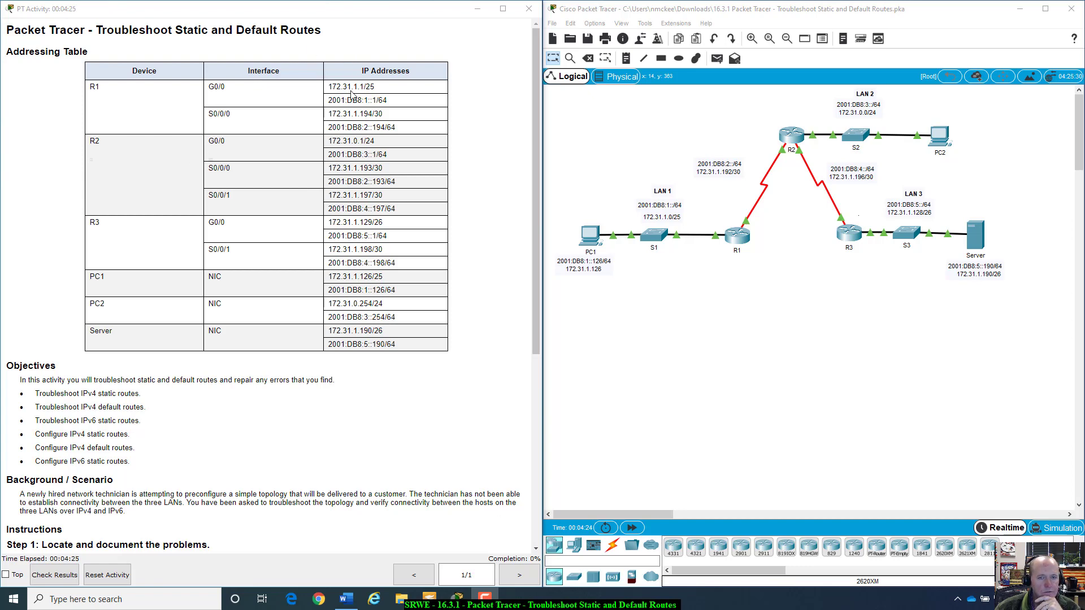
Read through the activity's addressing table, objectives, scenario and the instructions for Steps 1 and 2.
scroll(346, 343, "down", 4)
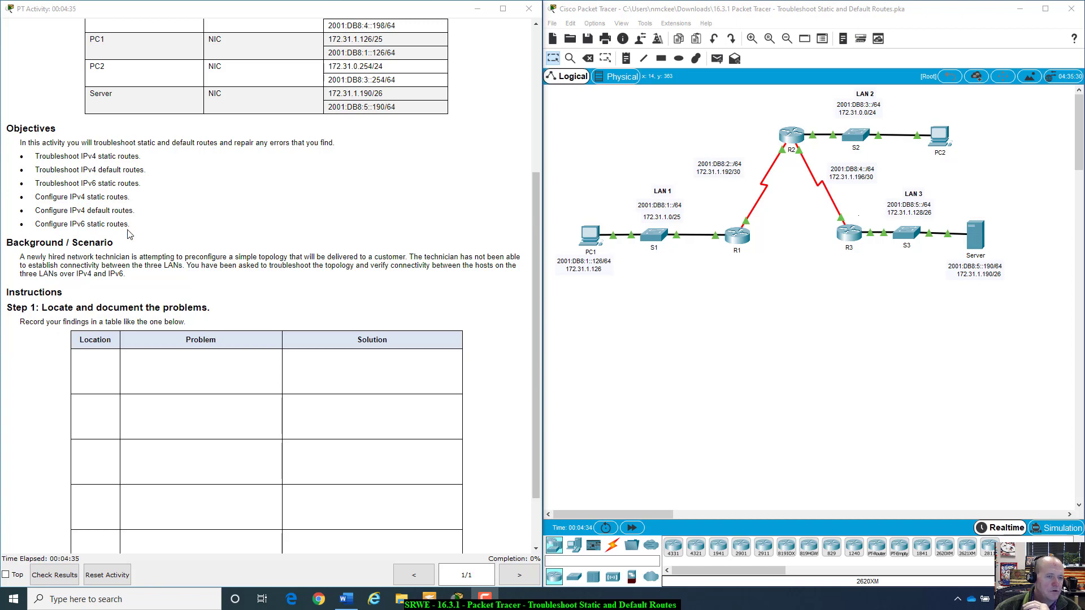
scroll(182, 229, "down", 2)
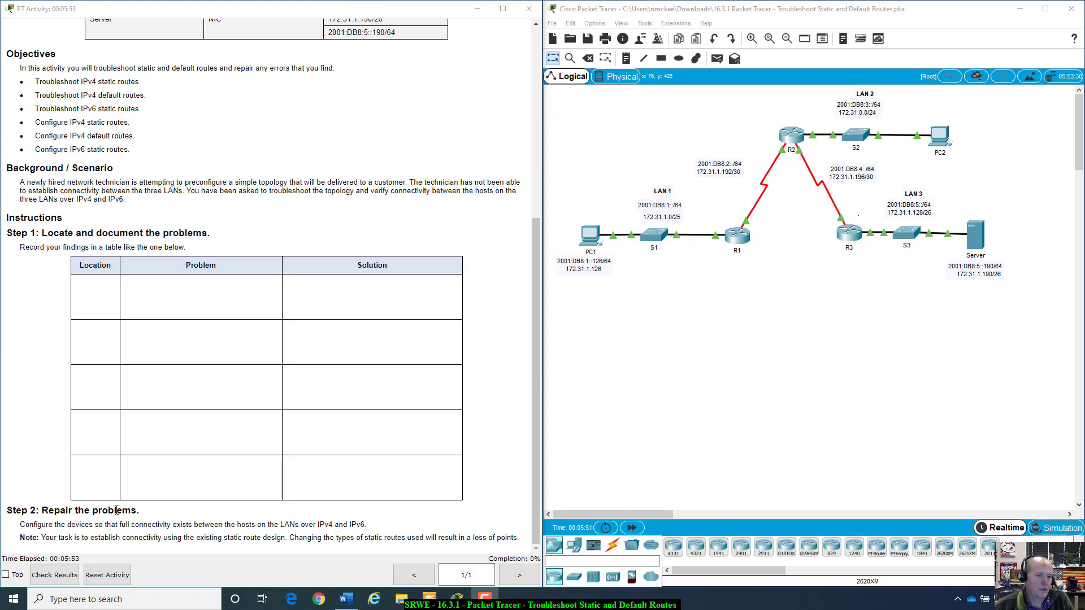
scroll(153, 389, "up", 2)
scroll(154, 389, "down", 2)
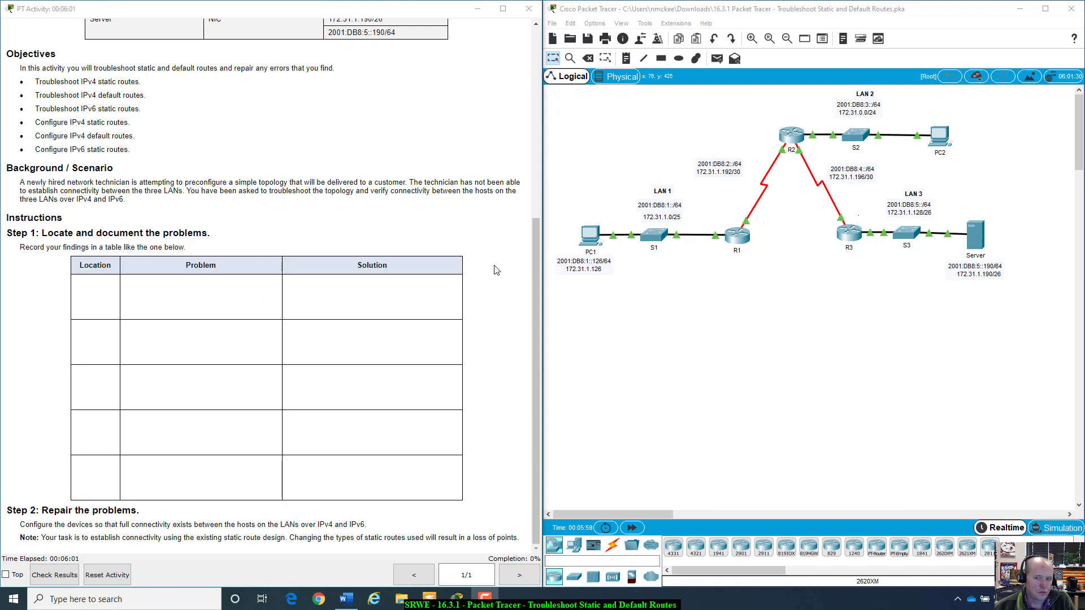
scroll(449, 283, "up", 3)
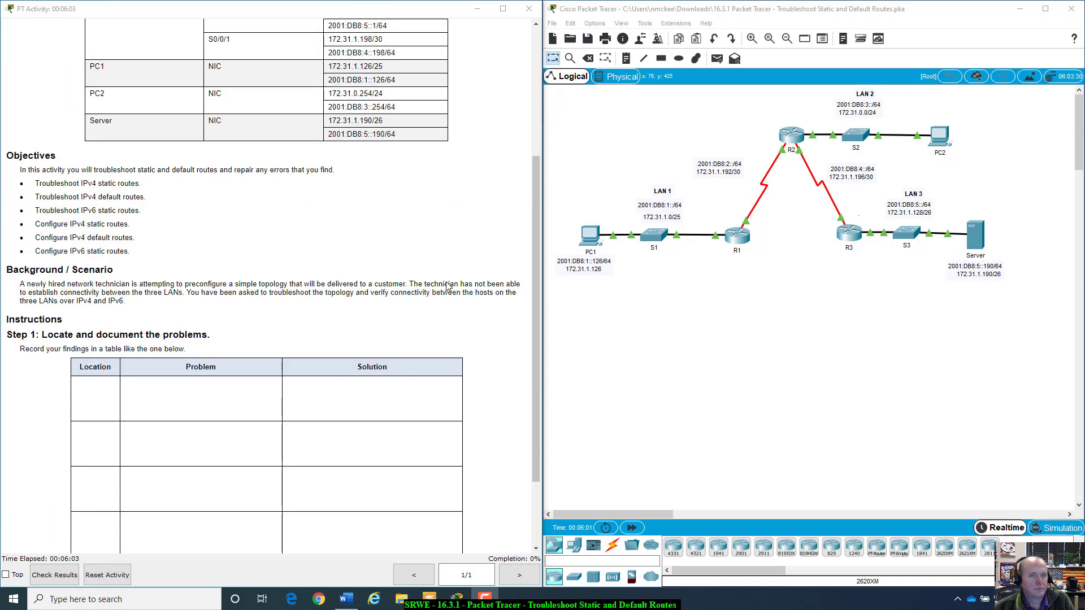
scroll(446, 281, "up", 3)
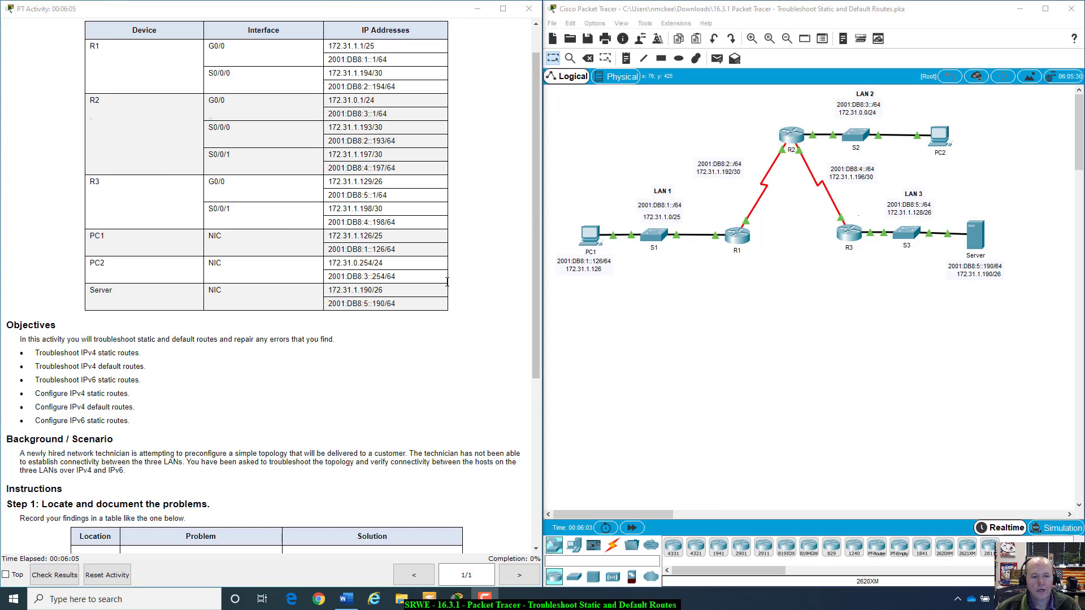
scroll(446, 281, "down", 1)
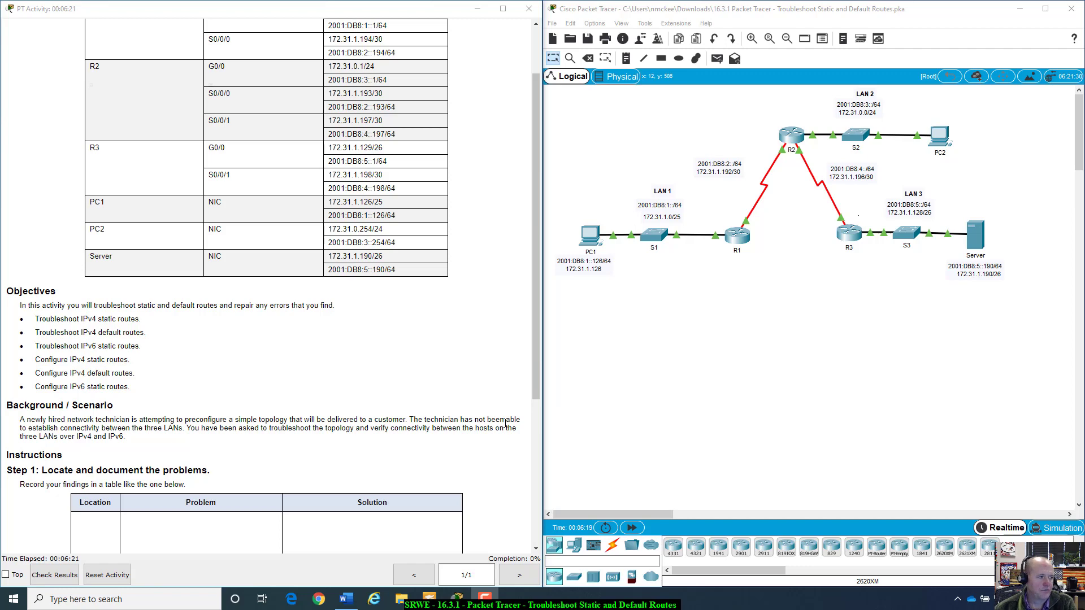
scroll(348, 428, "down", 3)
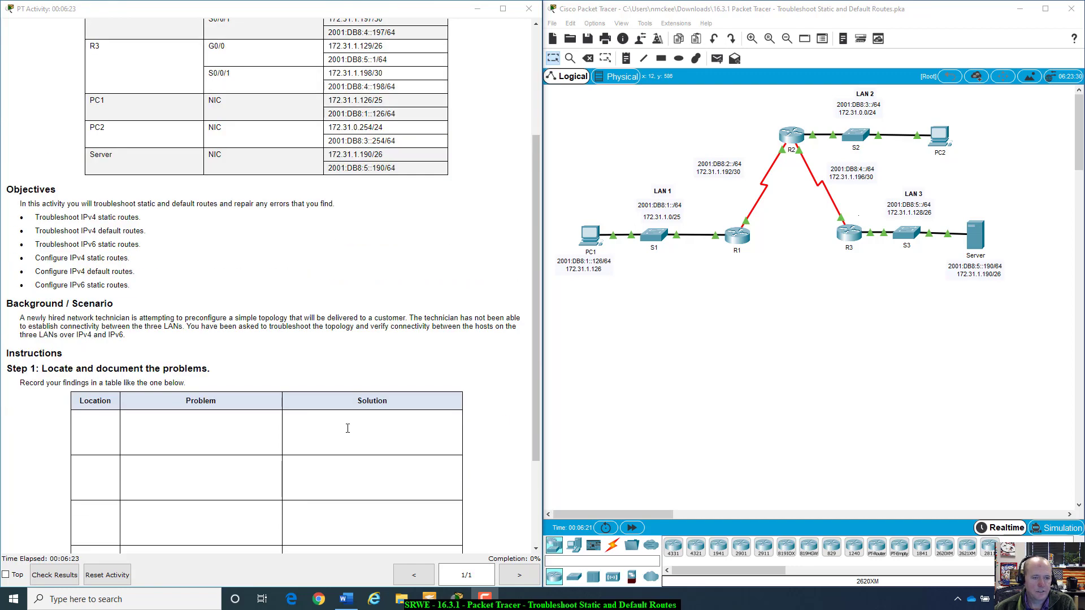
scroll(347, 429, "down", 3)
Open a blank Notepad window and move it away from the activity instructions.
mouse_move(429, 599)
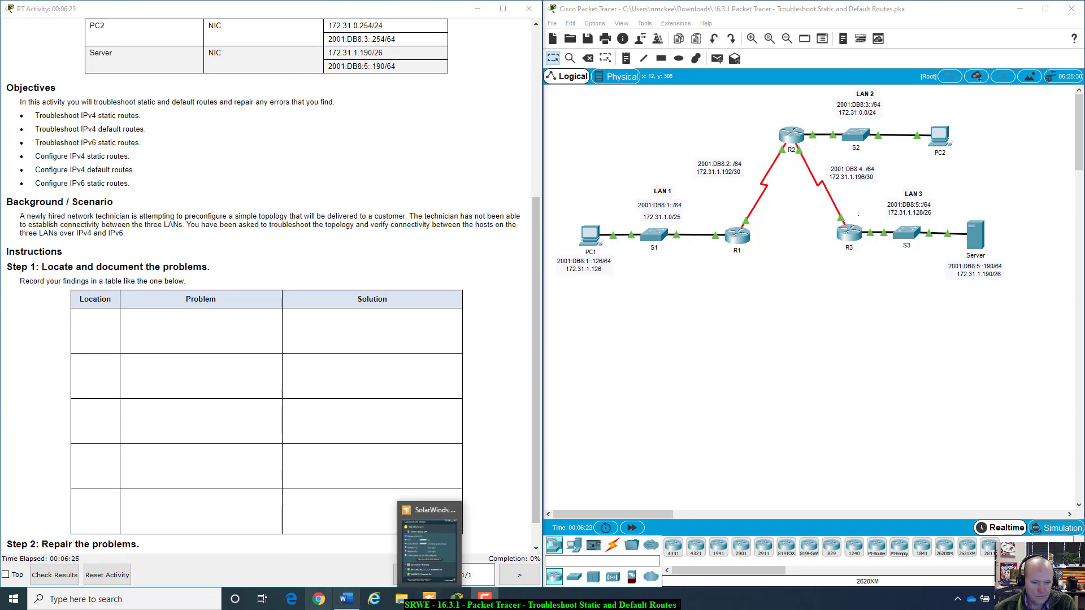
left_click(131, 600)
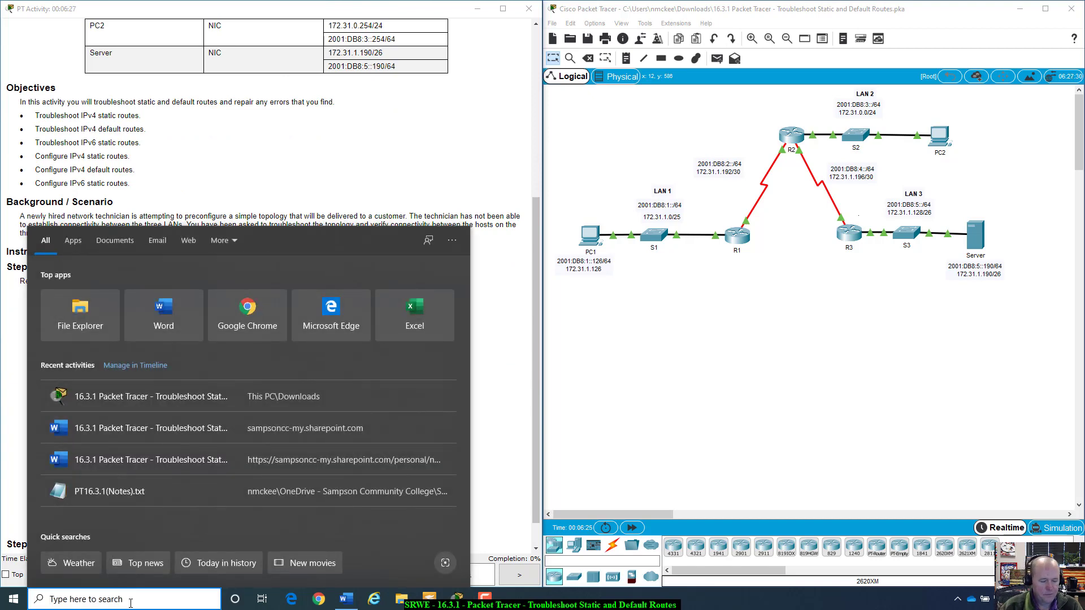
type("note")
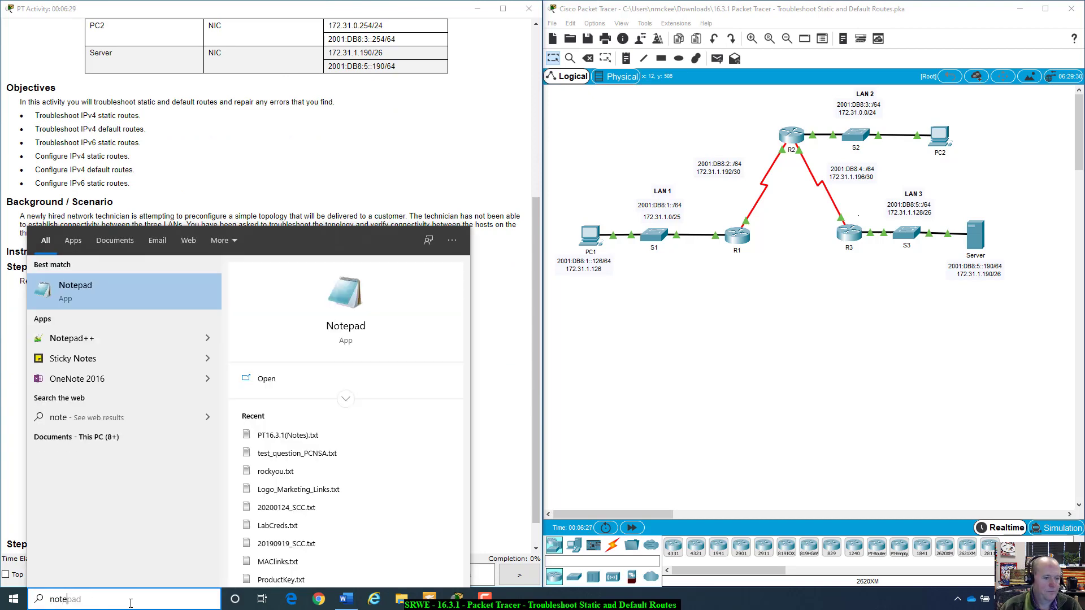
type("p")
key("Return")
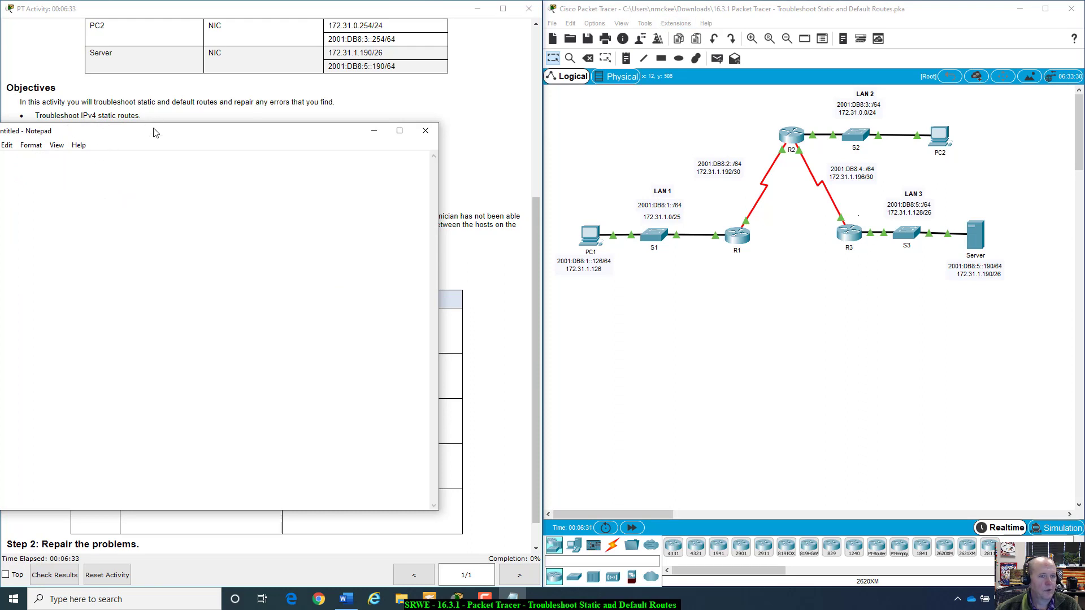
left_click_drag(155, 131, 0, 131)
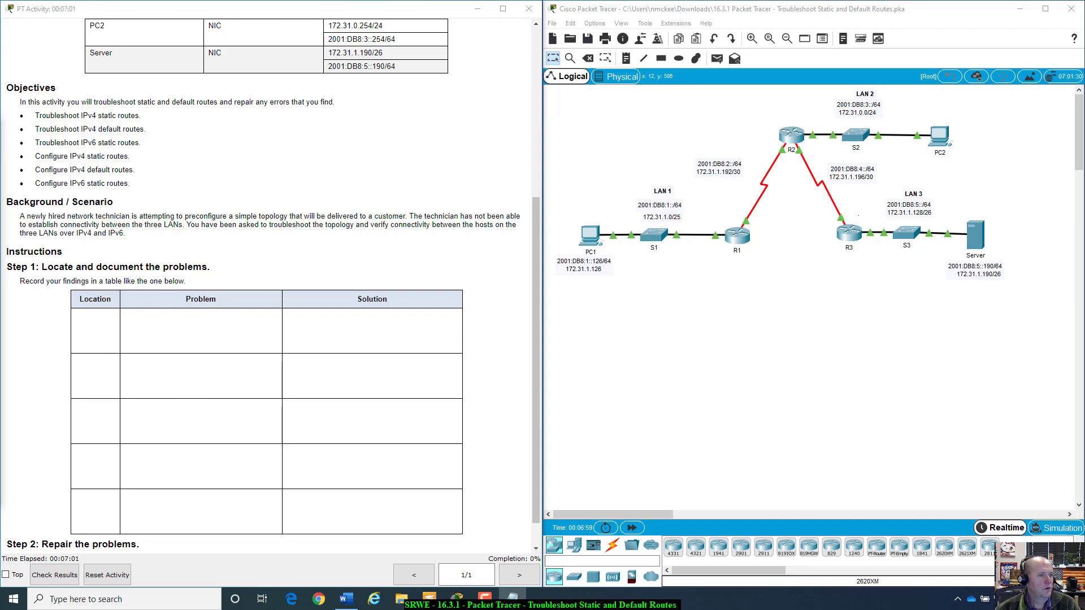
Bring the PT16.3.1(Notes).txt window on screen and place it over the instructions, clear of the topology.
left_click_drag(0, 195, 744, 153)
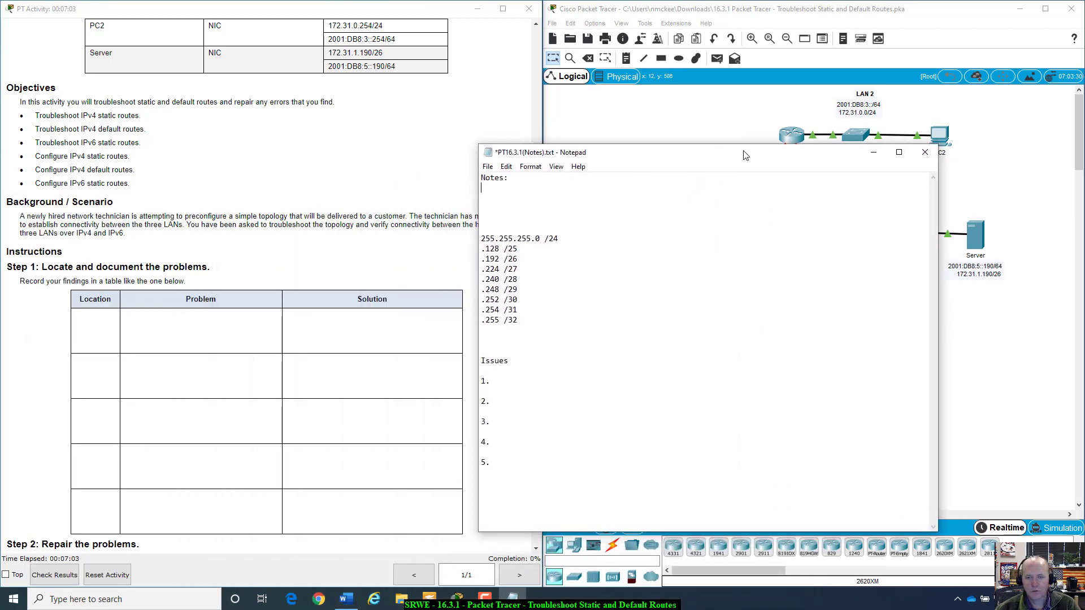
left_click(500, 187)
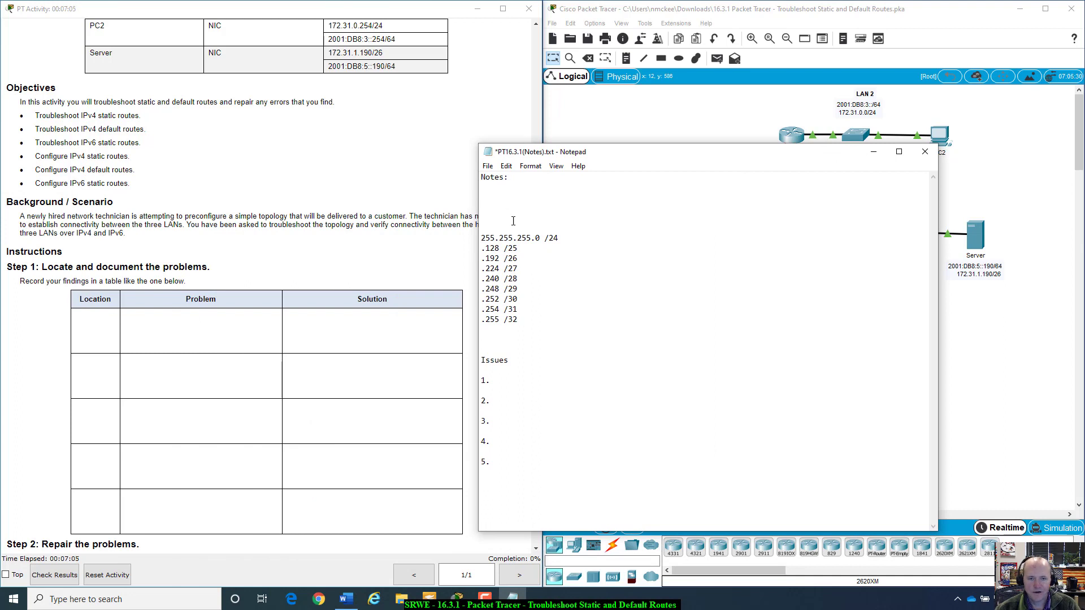
left_click_drag(581, 151, 185, 155)
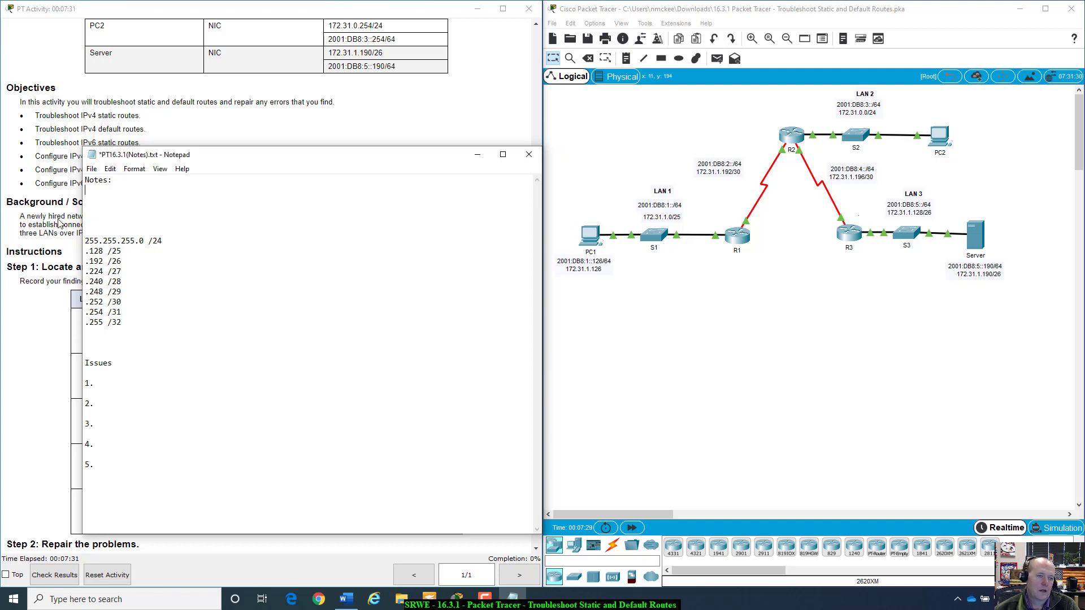
Review the list of subnet masks and their prefix lengths from /24 to /32 in the notes.
left_click_drag(87, 240, 165, 240)
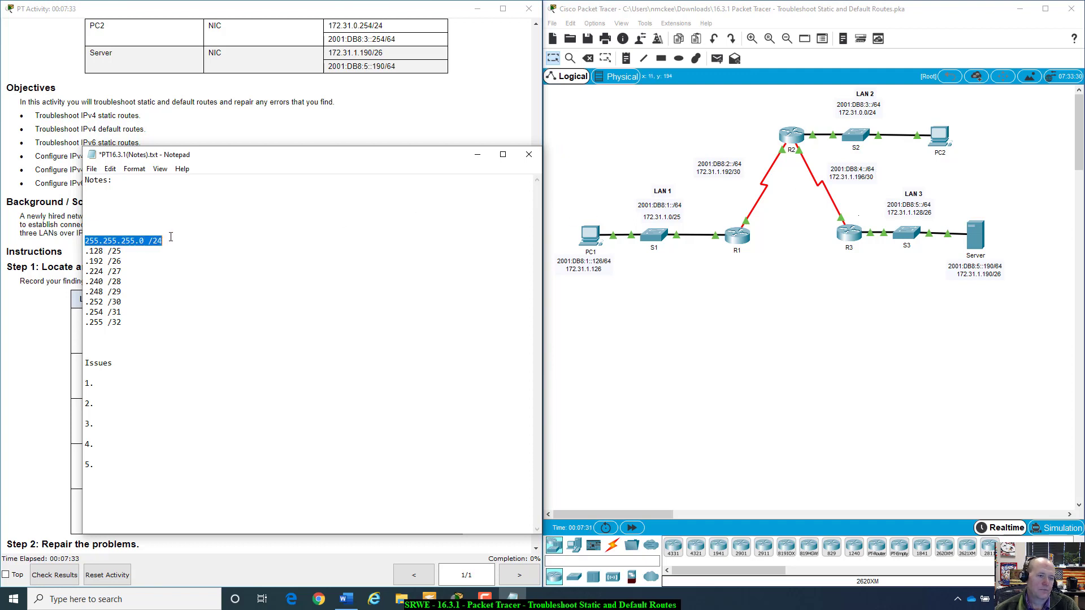
left_click(172, 237)
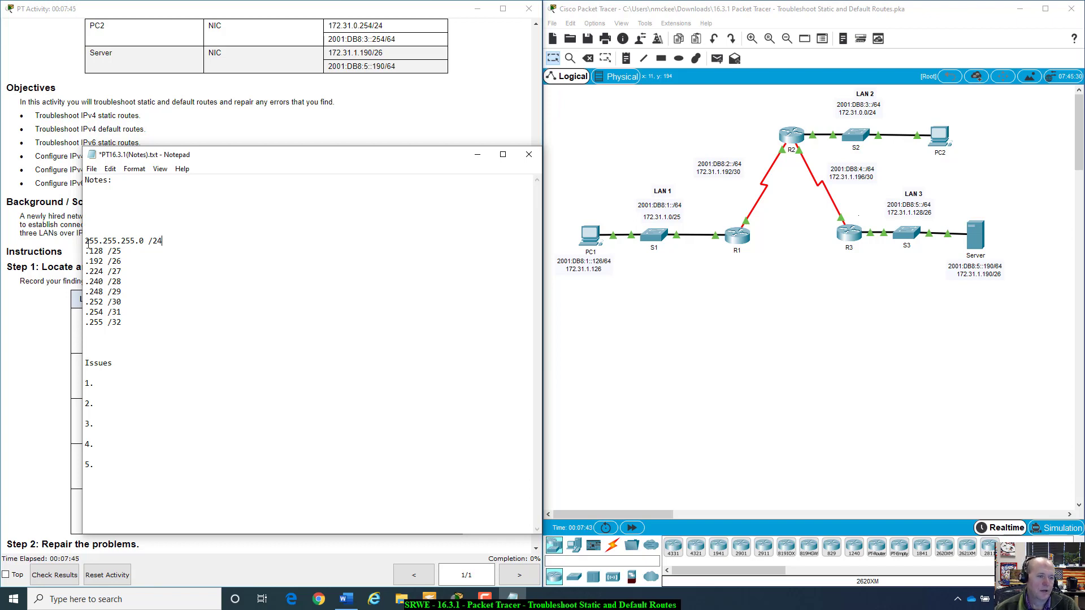
left_click_drag(86, 242, 169, 242)
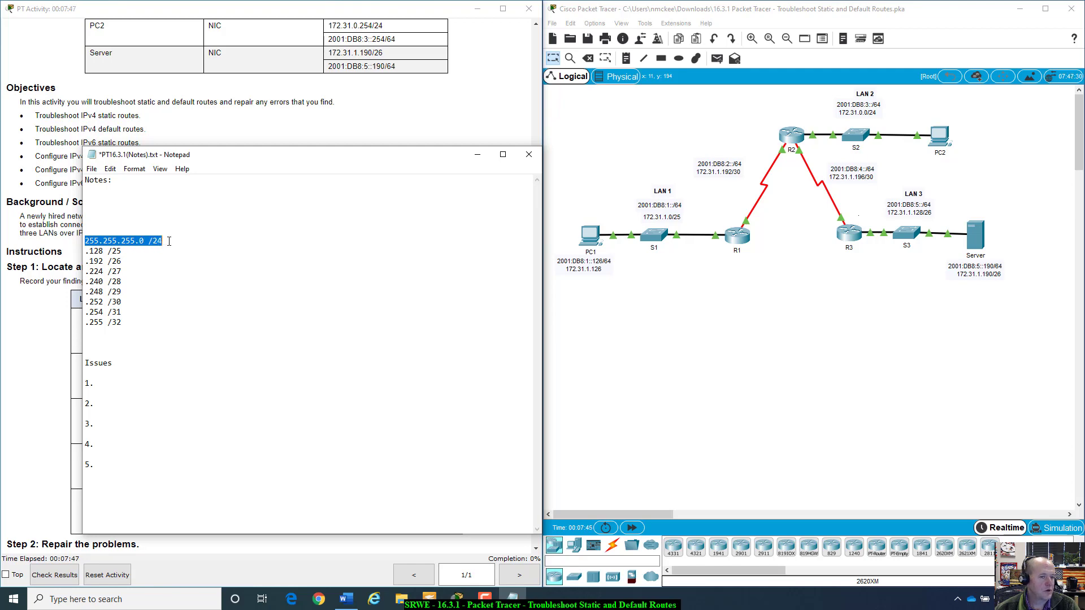
left_click(169, 241)
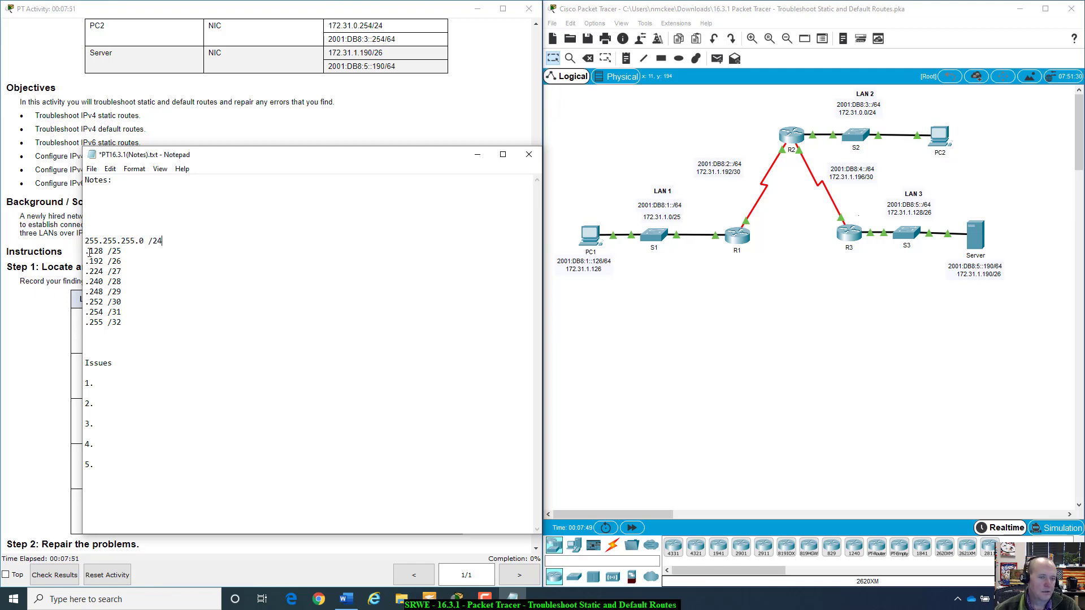
left_click_drag(140, 242, 145, 241)
mouse_move(85, 251)
left_mouse_down()
mouse_move(126, 252)
mouse_move(86, 256)
left_mouse_up()
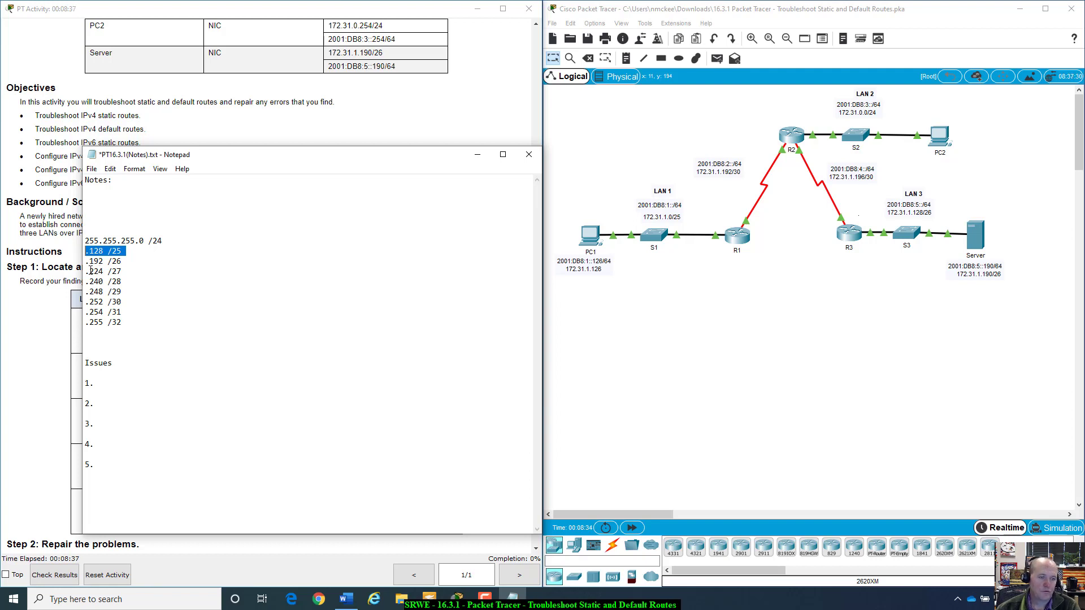
left_click_drag(91, 271, 104, 250)
left_click(179, 271)
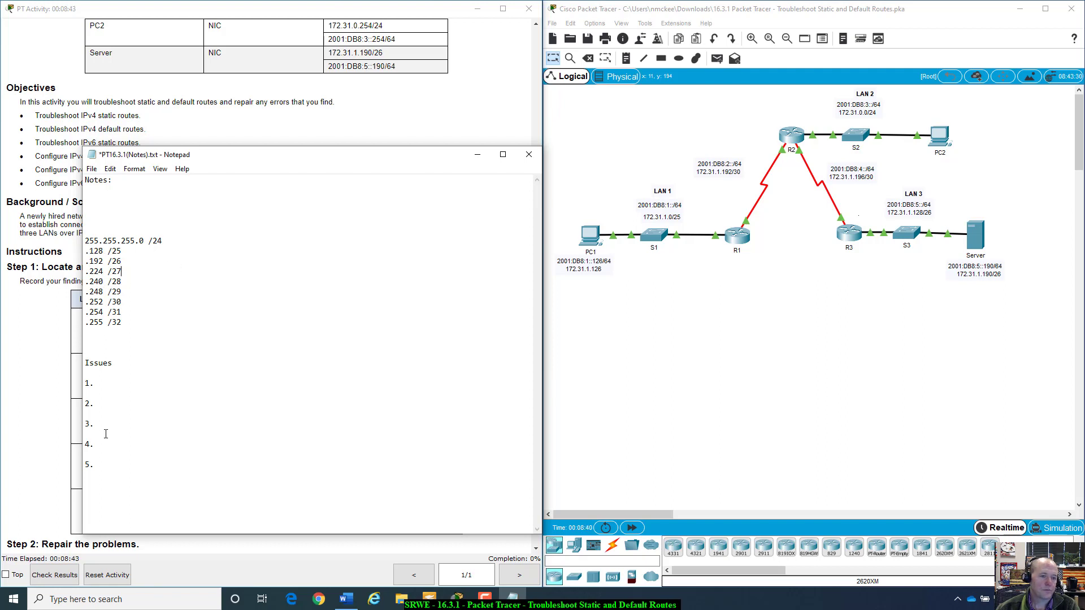
double_click(142, 241)
left_click(90, 264)
left_click_drag(89, 282, 99, 281)
left_click(182, 320)
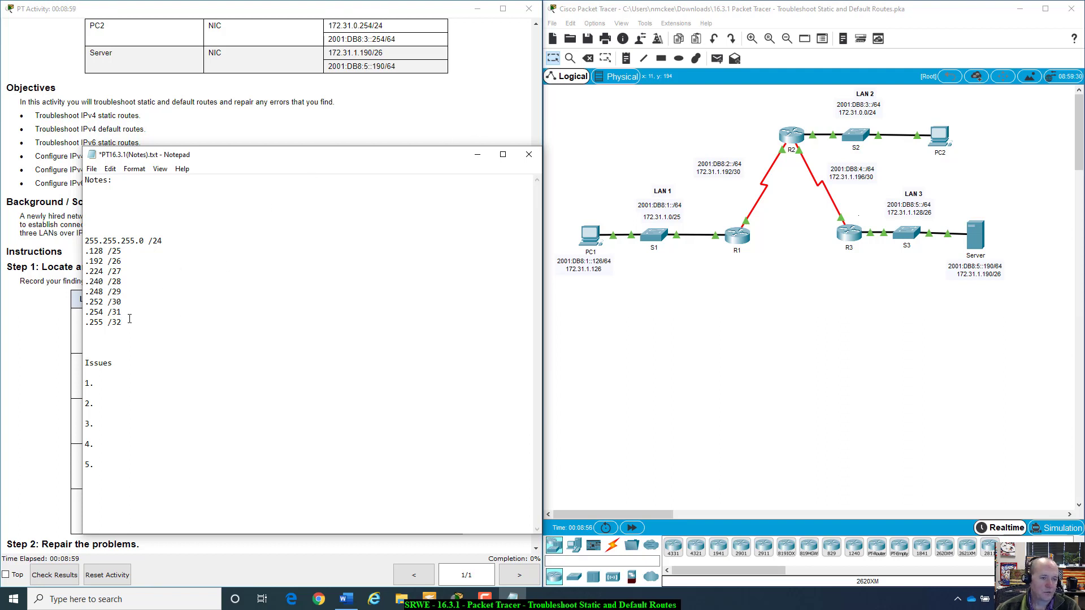
left_click_drag(129, 319, 89, 324)
left_click(100, 324)
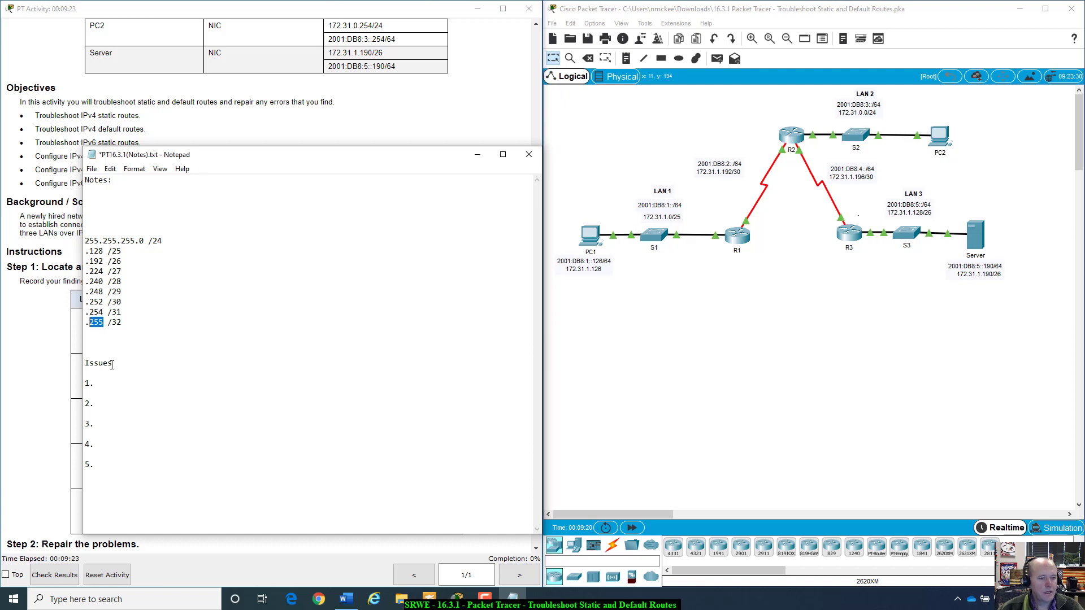
Put the text cursor at issue 1 in the notes and move the notes window off the instructions and topology.
left_click(97, 387)
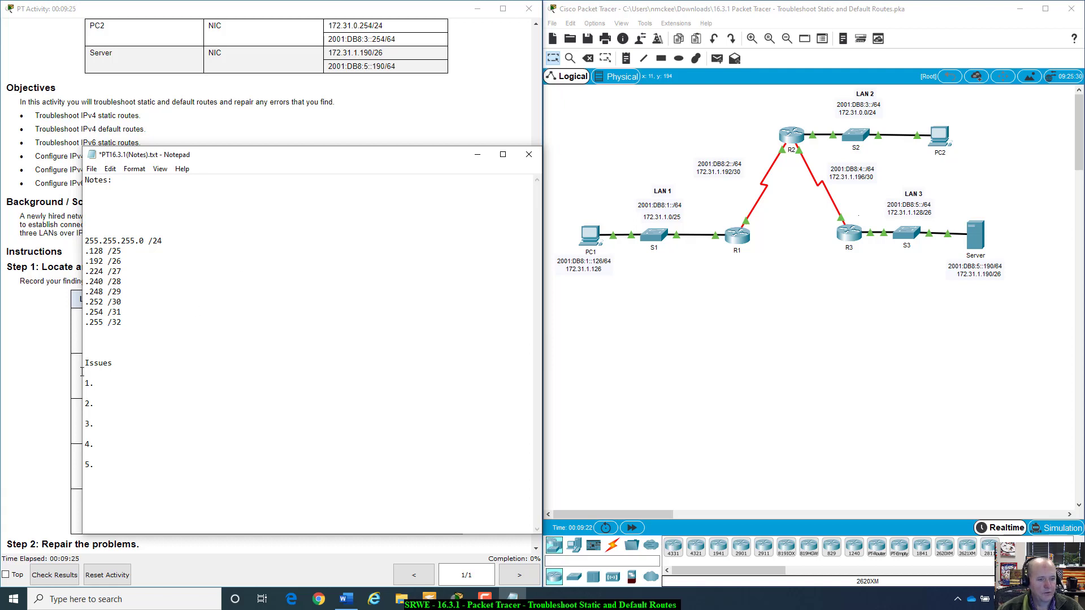
left_click_drag(257, 165, 182, 317)
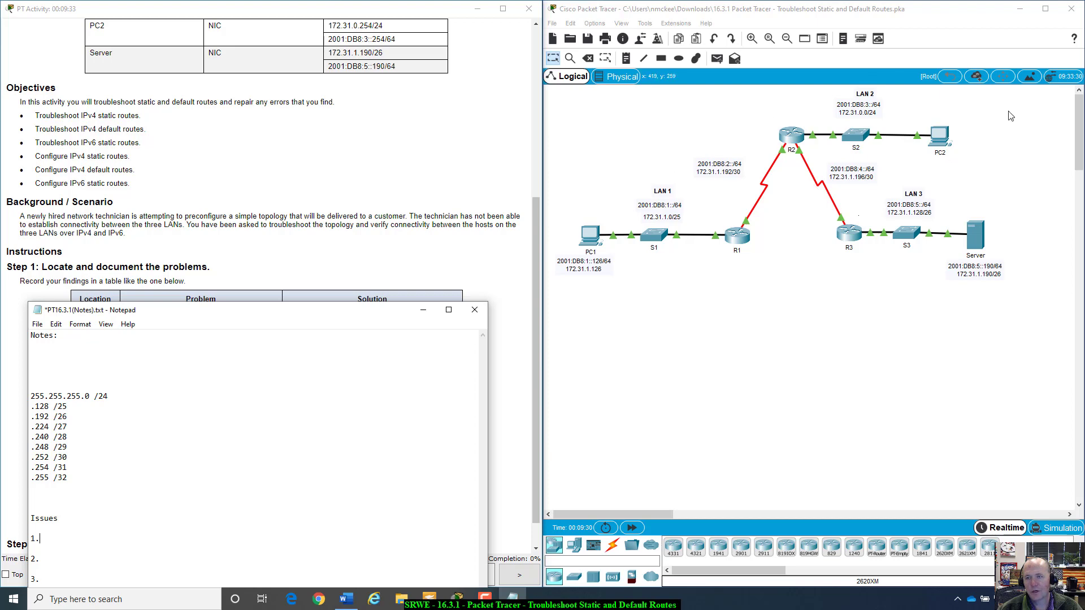
scroll(506, 223, "up", 6)
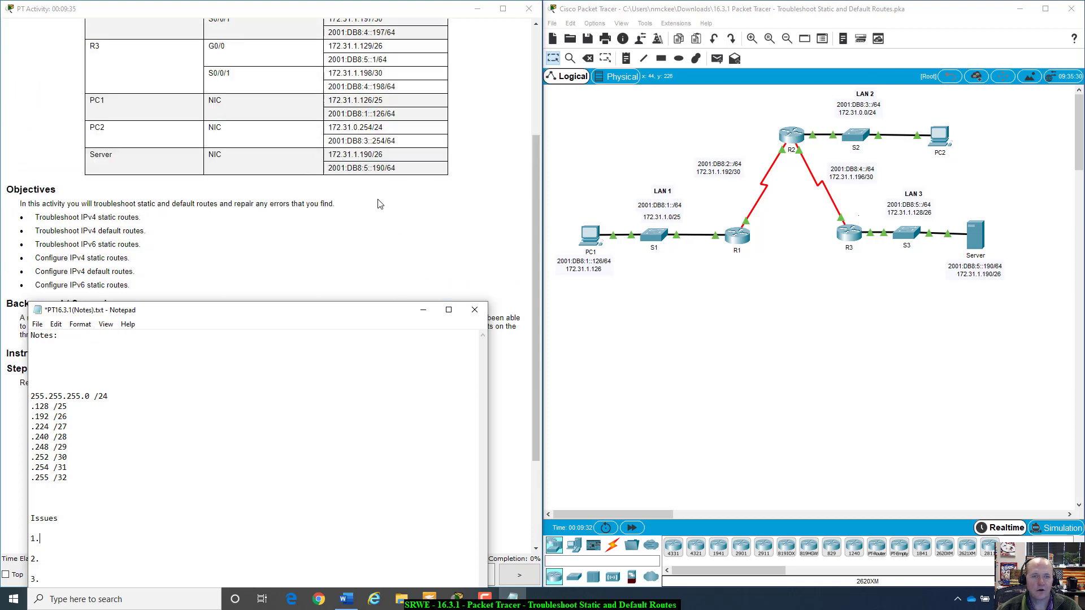
scroll(411, 250, "down", 7)
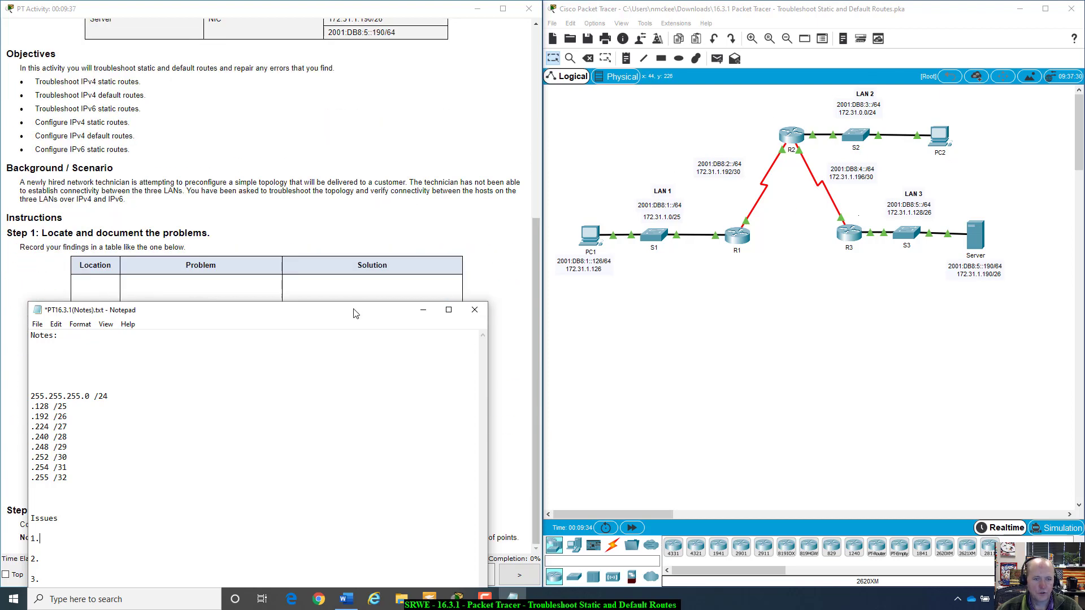
left_click_drag(346, 310, 961, 174)
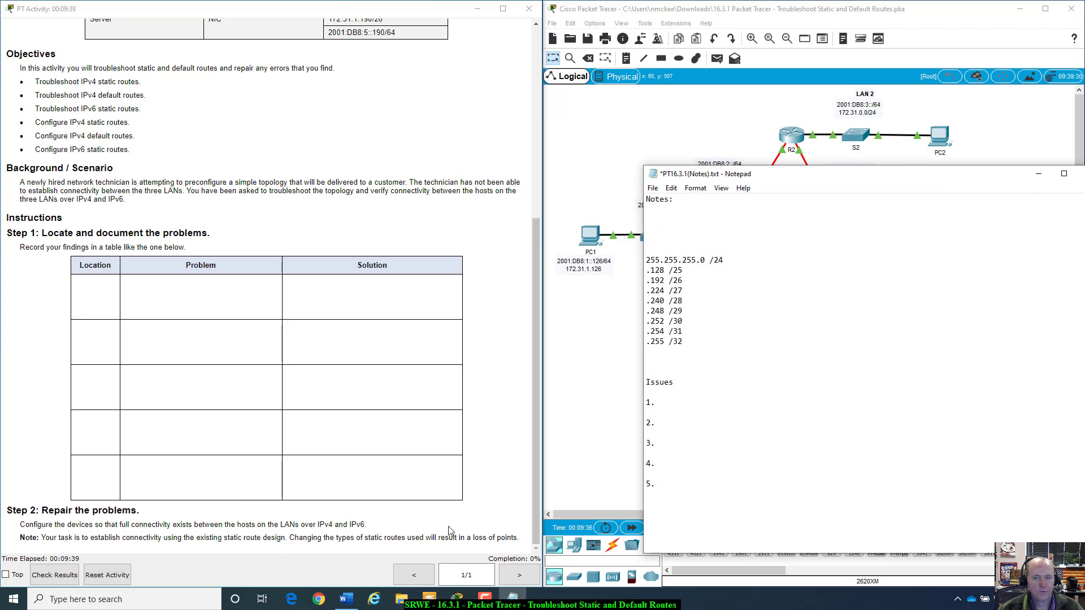
left_click_drag(762, 174, 0, 153)
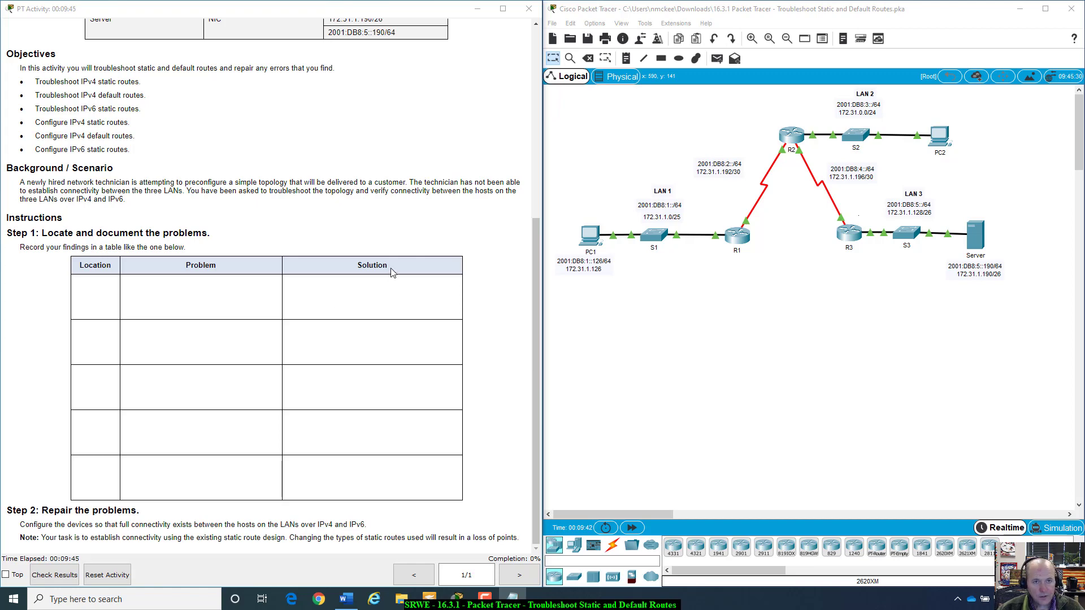
Check the IPv4 address and subnet mask in PC1's IP Configuration against PC1's entry in the addressing table.
scroll(394, 273, "up", 8)
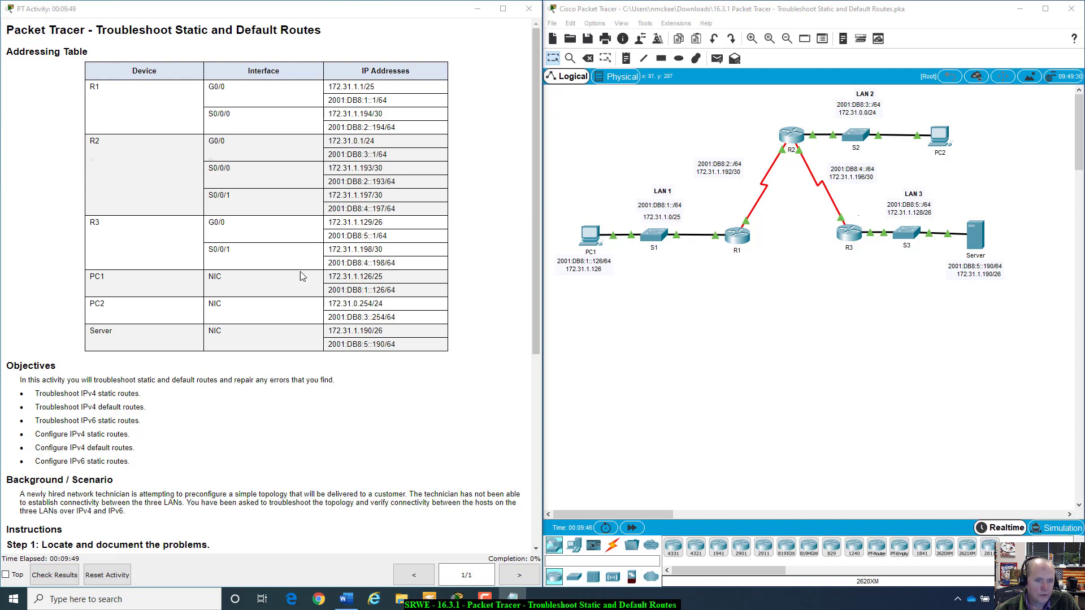
left_click_drag(327, 277, 374, 278)
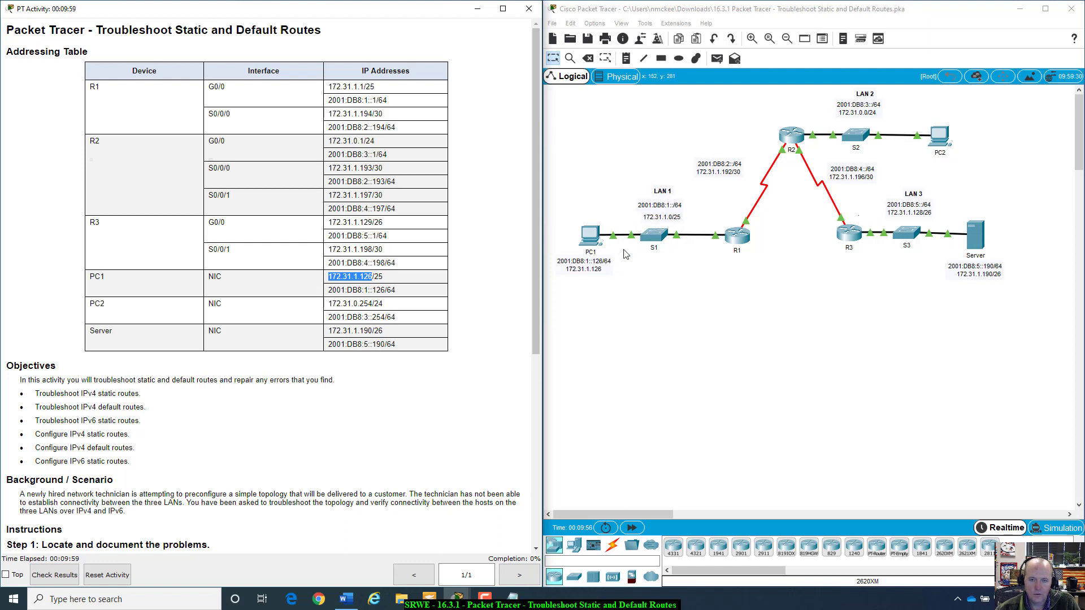
left_click(594, 237)
left_click_drag(592, 127, 788, 258)
left_click(624, 320)
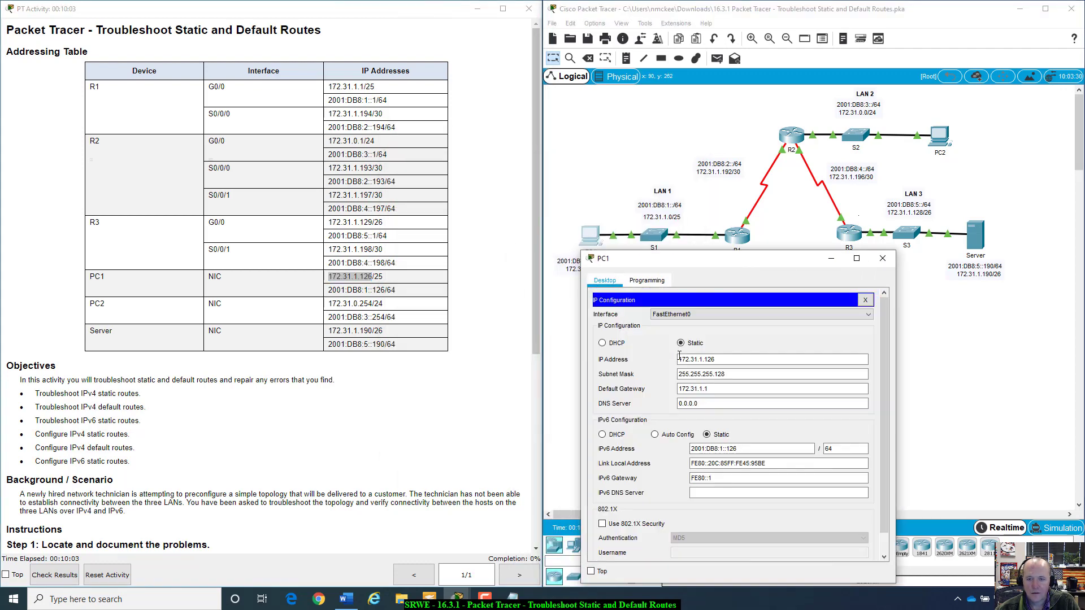
left_click_drag(678, 359, 735, 357)
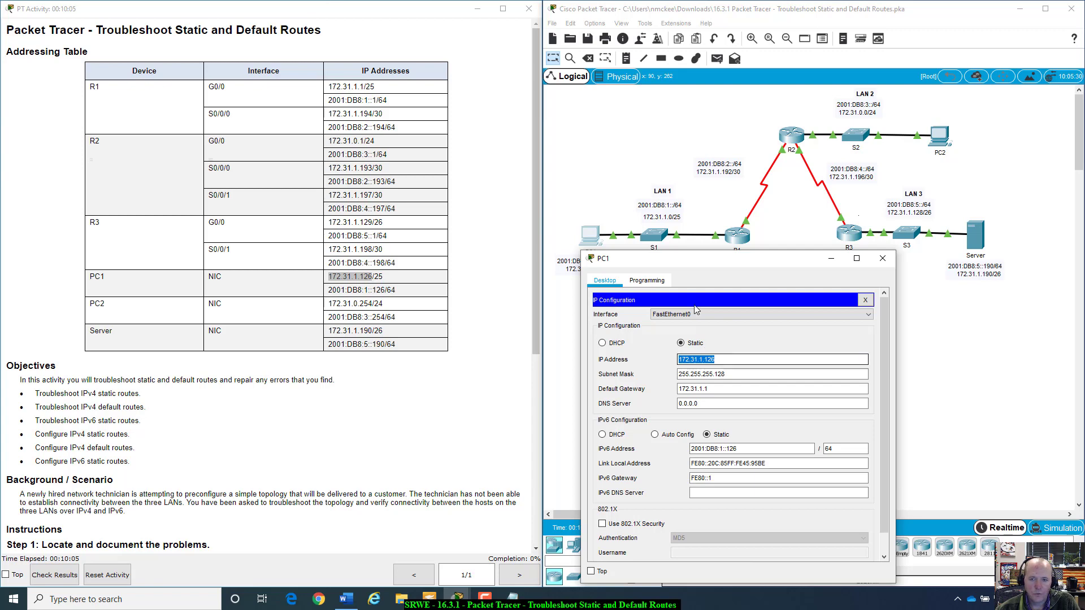
left_click_drag(706, 258, 680, 287)
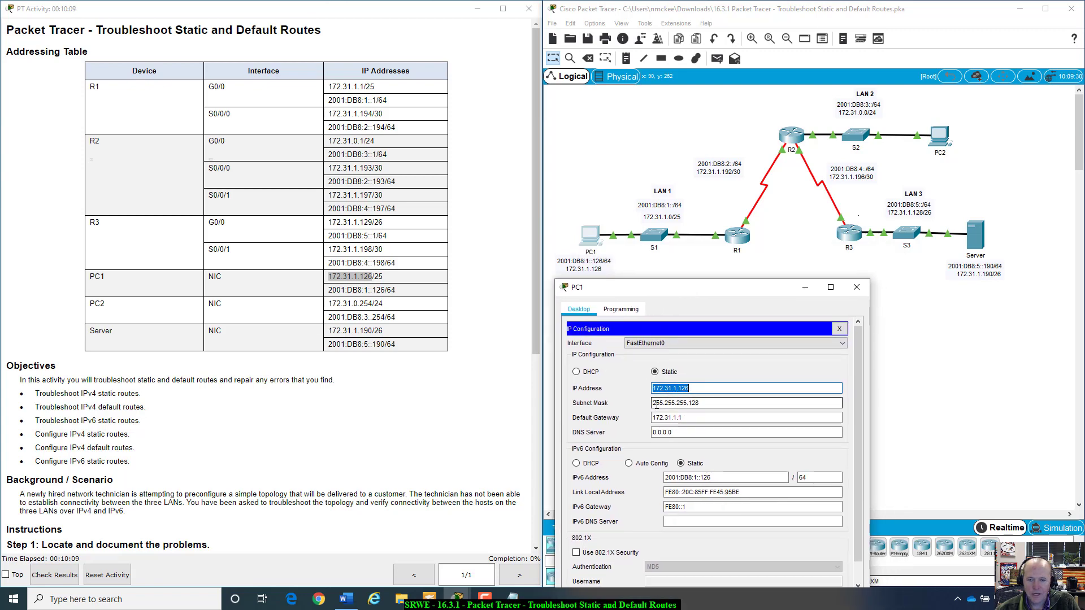
left_click_drag(654, 405, 710, 403)
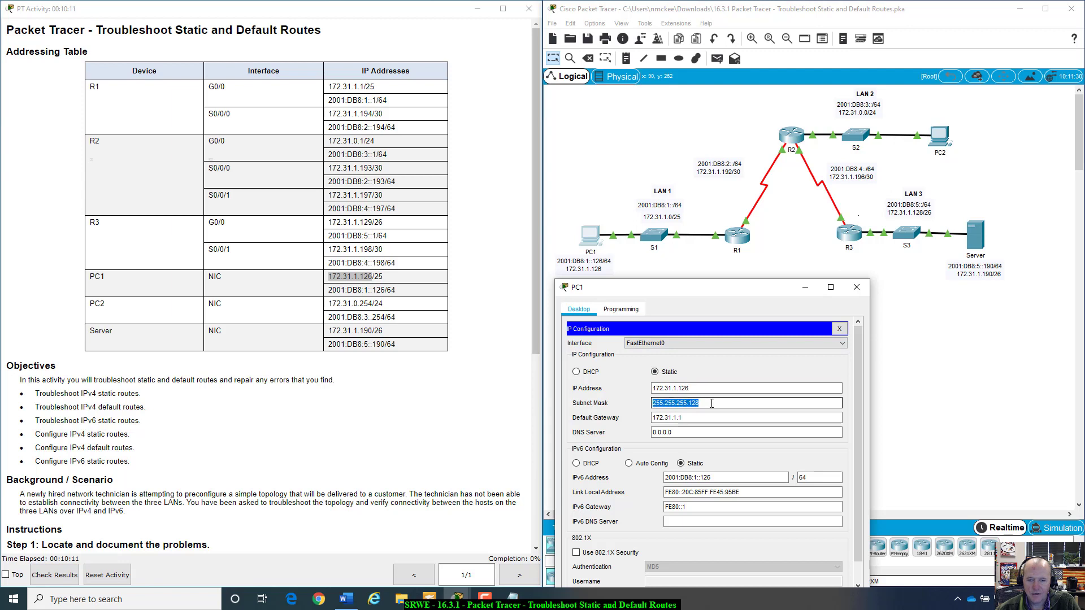
Check PC1's IPv4 default gateway against the address of R1's GigabitEthernet0/0 interface in the topology.
left_click(713, 403)
left_click(653, 418)
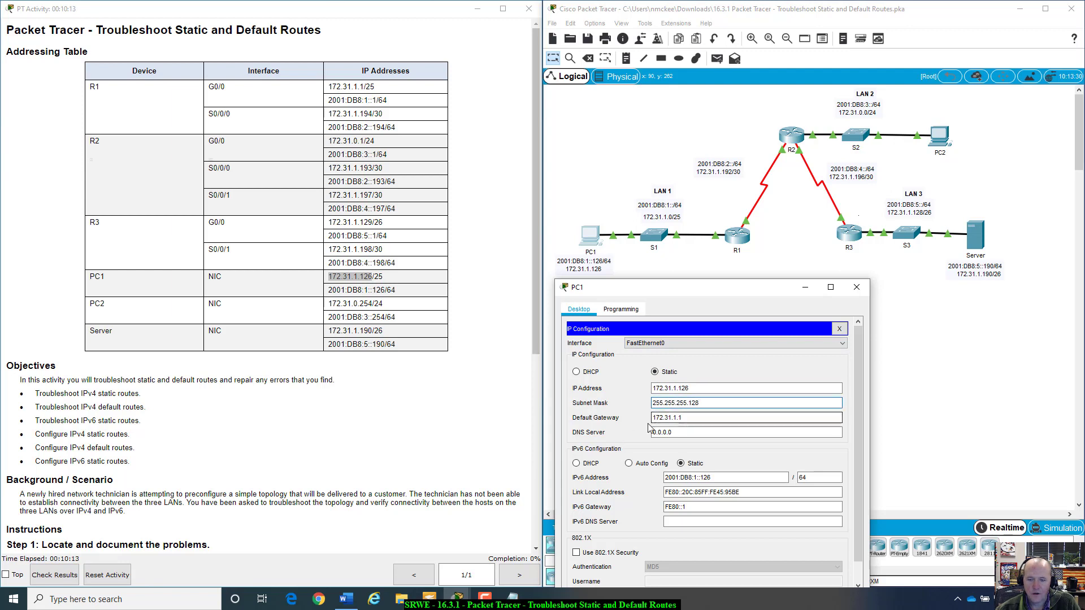
left_click_drag(653, 418, 686, 419)
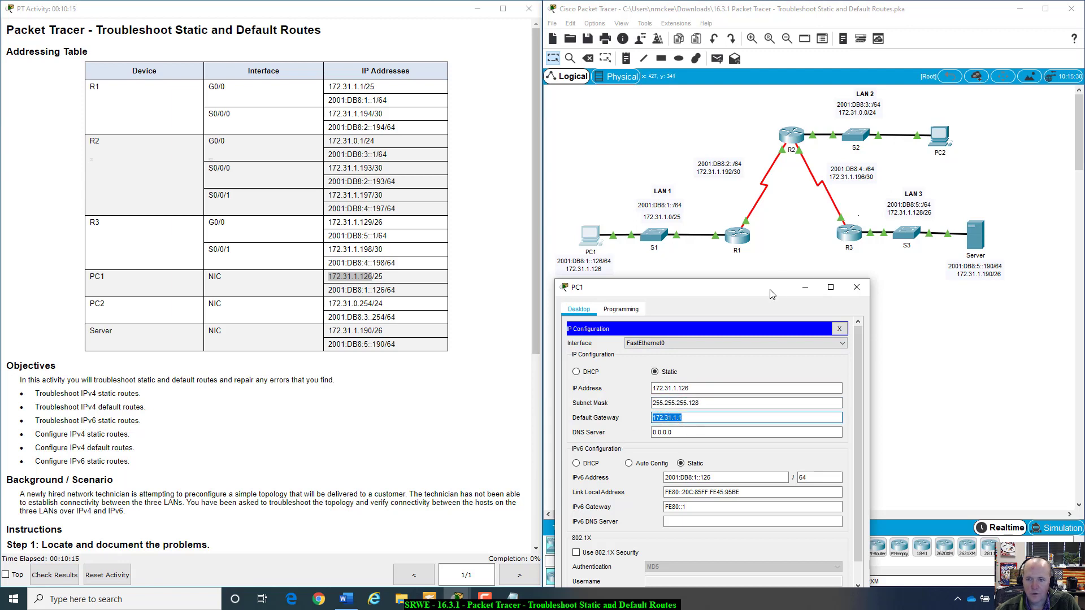
left_click_drag(783, 293, 839, 304)
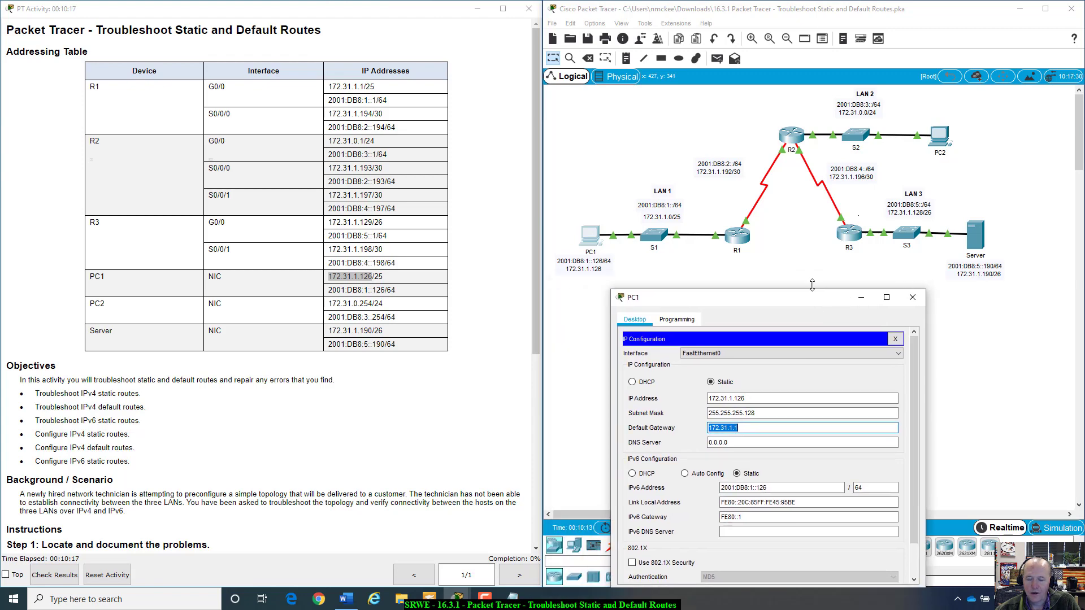
left_click(719, 240)
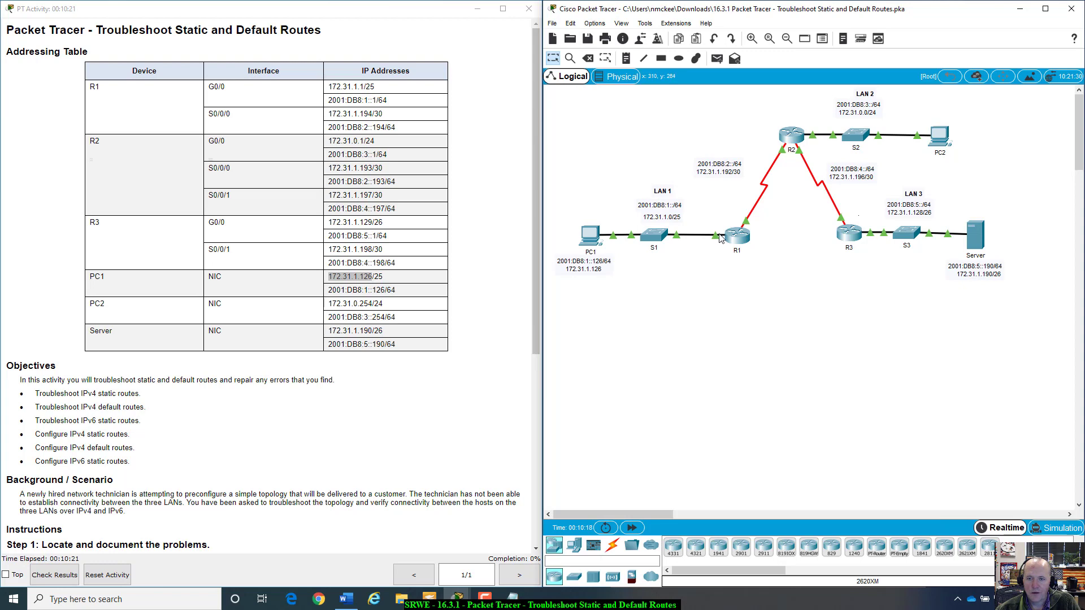
mouse_move(738, 241)
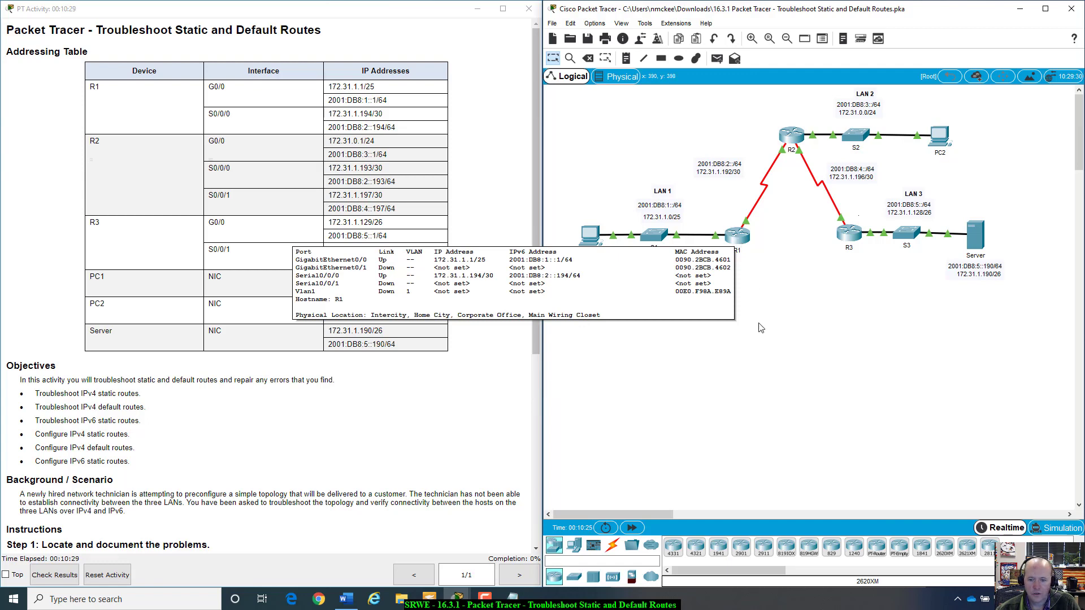
Ping the default gateway 172.31.1.1 from PC1's Command Prompt.
left_click(590, 235)
left_click_drag(705, 301, 714, 264)
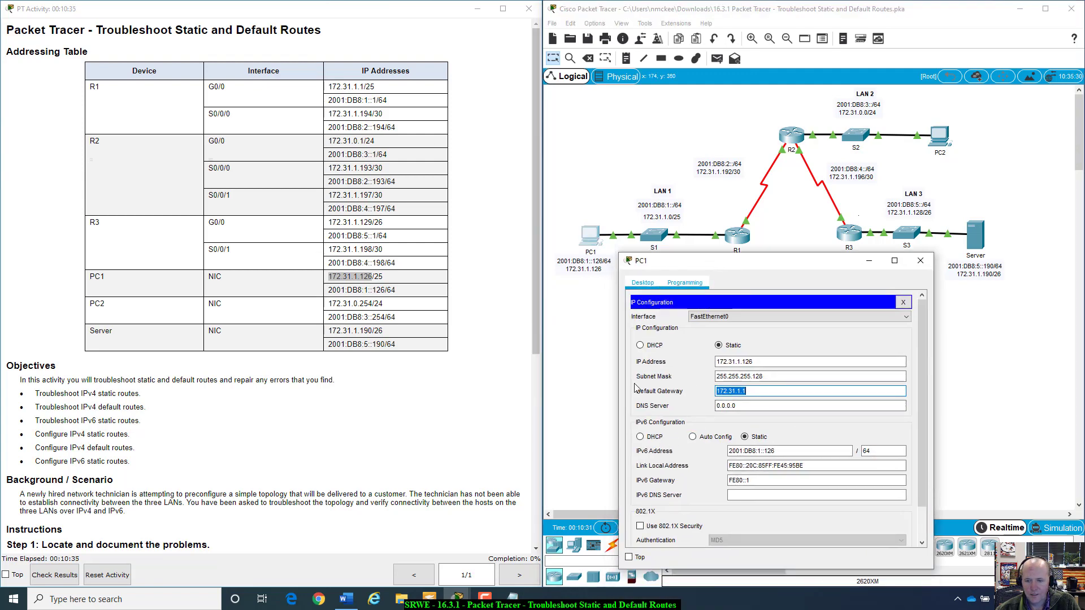
left_click(903, 302)
left_click(855, 328)
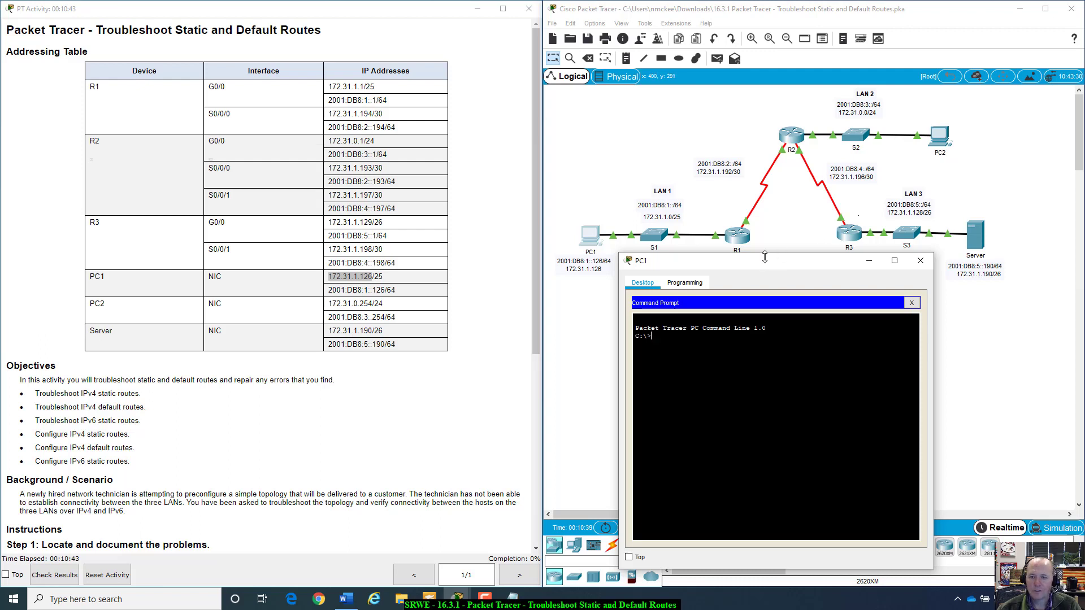
left_click_drag(765, 257, 726, 288)
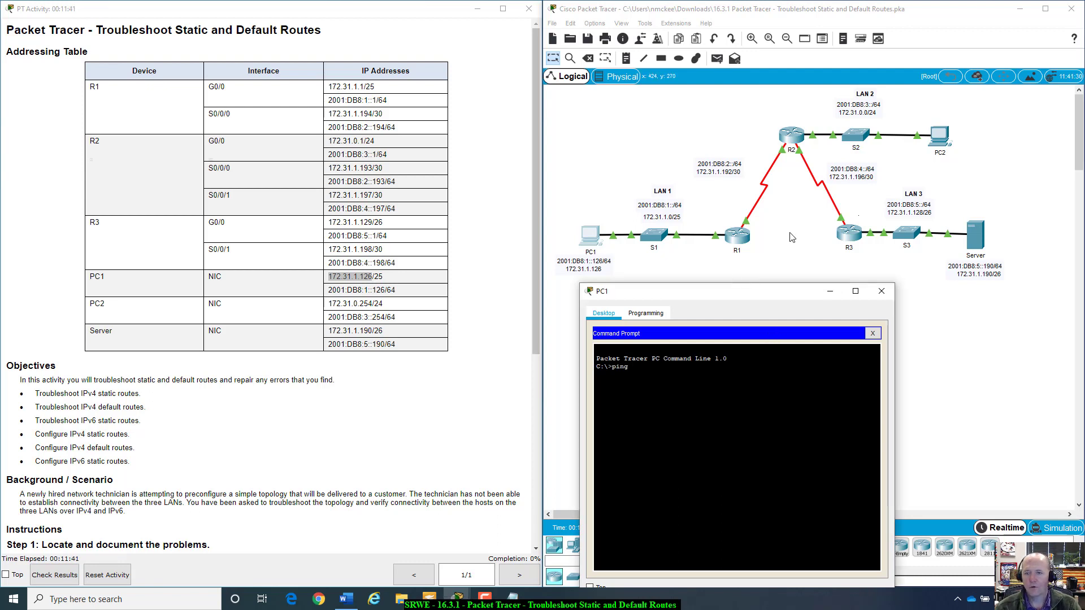
left_click_drag(761, 291, 324, 116)
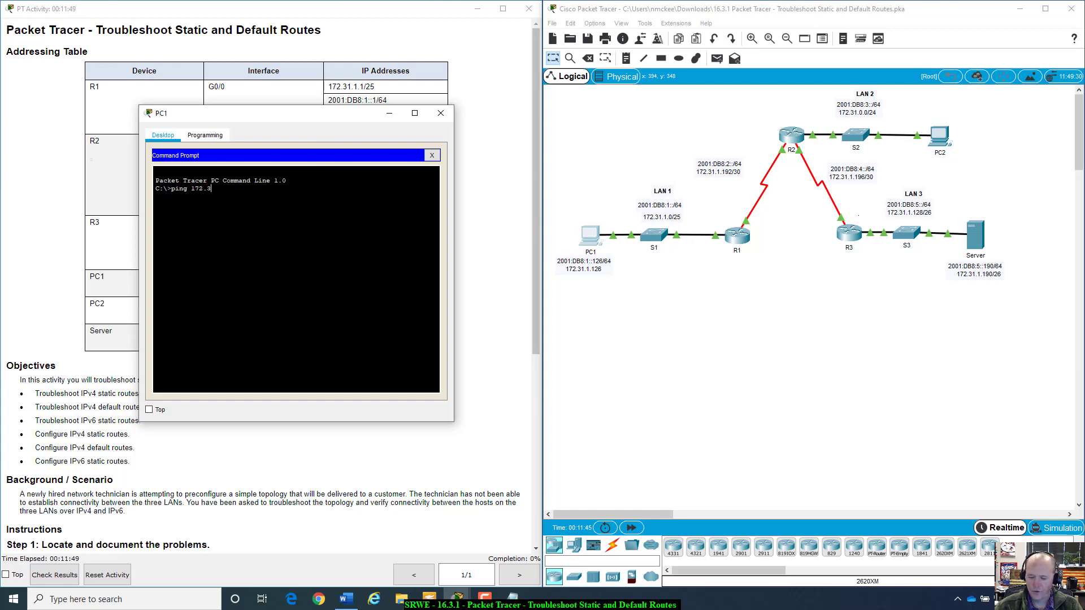
type("172.31.1.1")
key("Return")
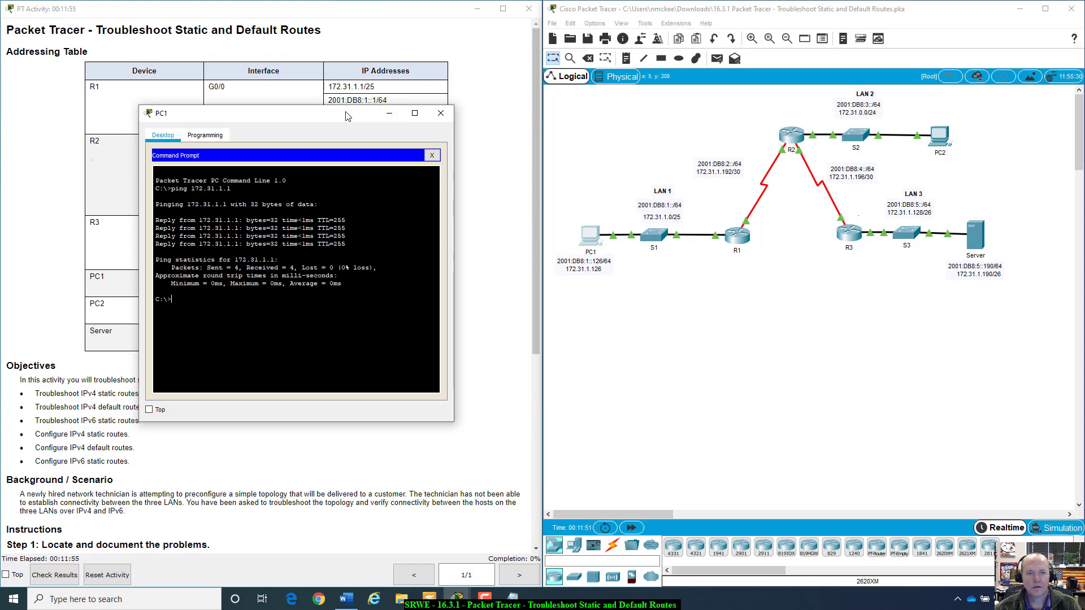
Ping R1's S0/0/0 address, 172.31.1.194, from PC1.
left_click_drag(347, 117, 743, 308)
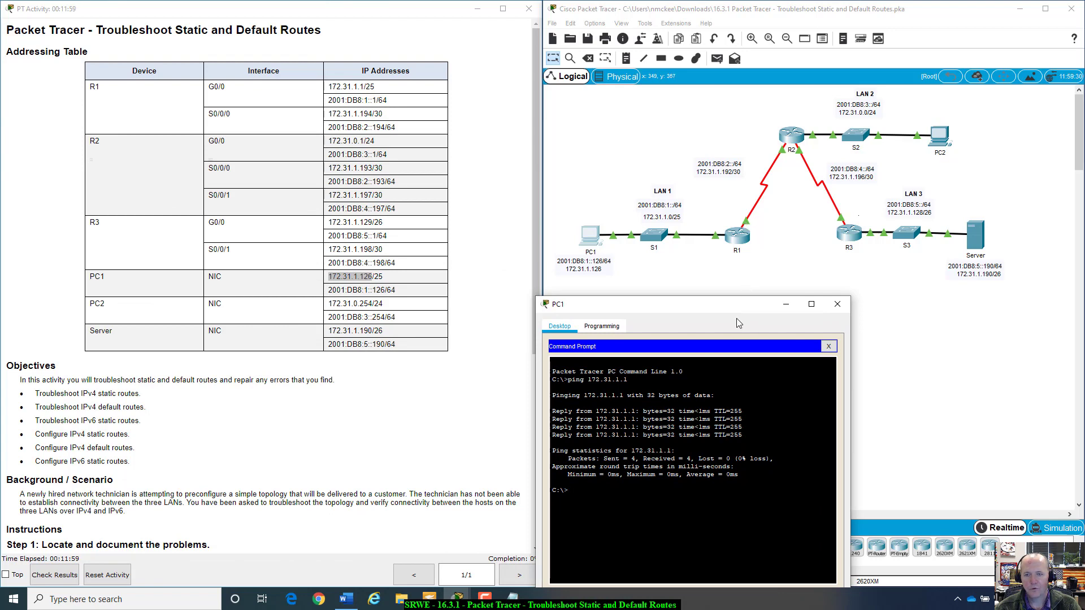
left_click_drag(741, 306, 572, 279)
left_click_drag(444, 264, 373, 132)
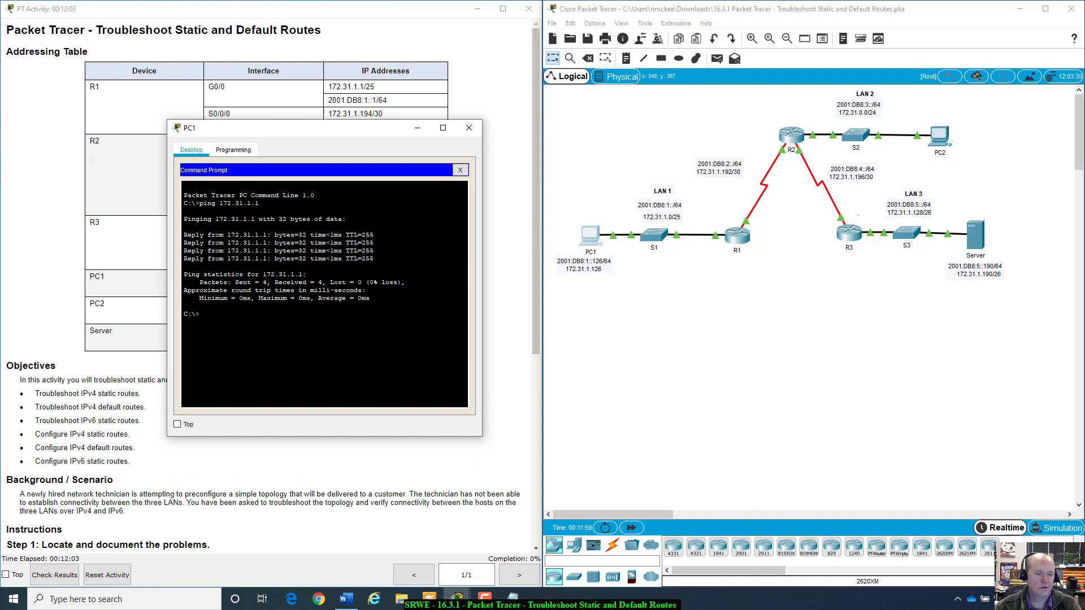
key("Up")
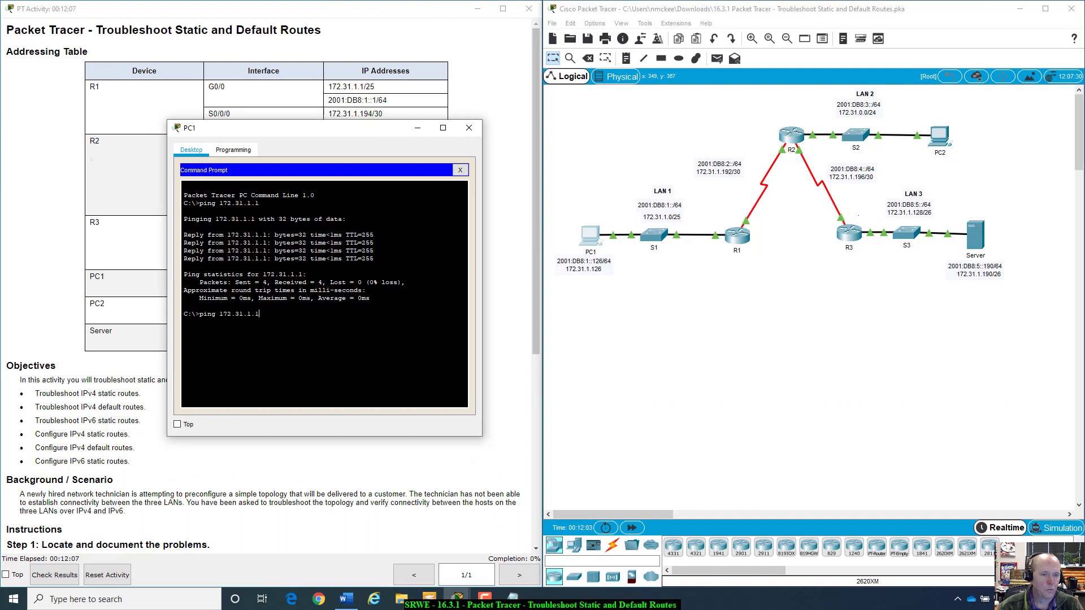
type("194")
key("Return")
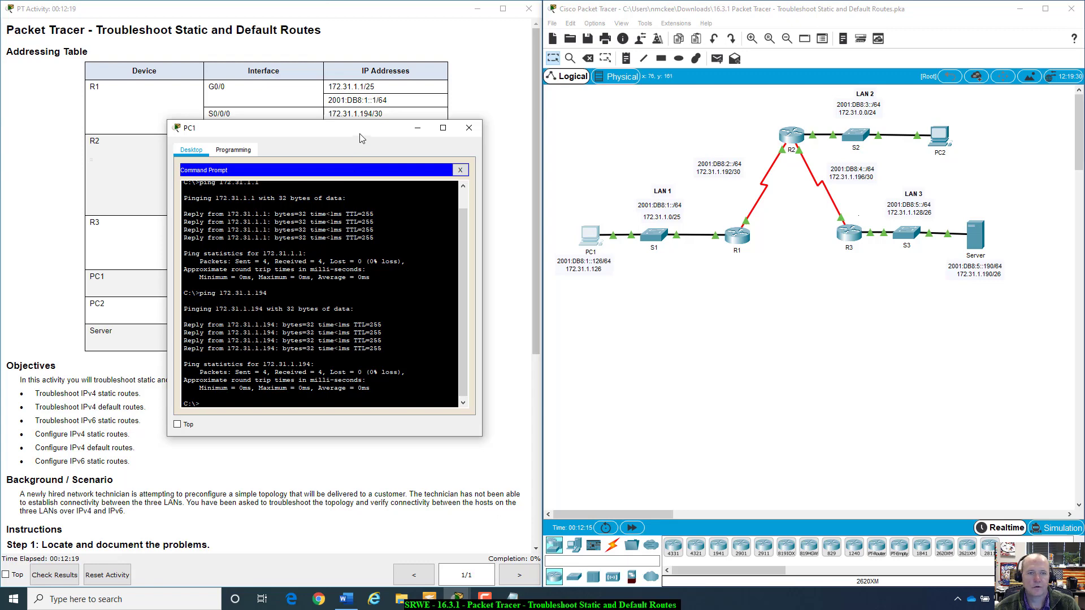
Identify the serial link between R1 and R2 and ping R2's S0/0/0 address, 172.31.1.193, from PC1.
left_click_drag(362, 127, 690, 322)
left_click_drag(850, 373, 859, 372)
left_click(860, 317)
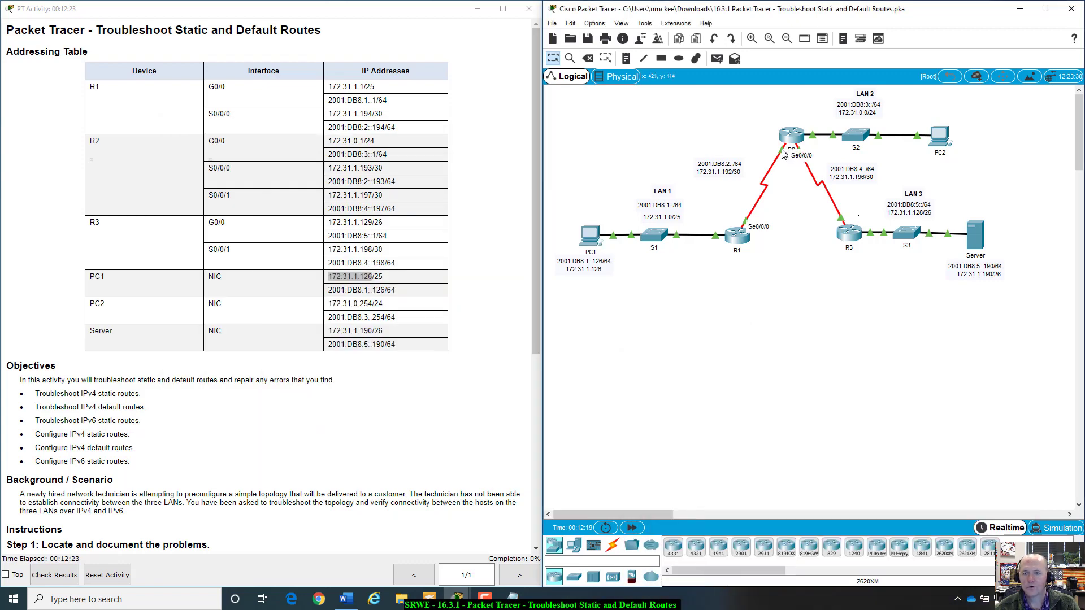
left_click(590, 236)
left_click_drag(780, 373, 235, 195)
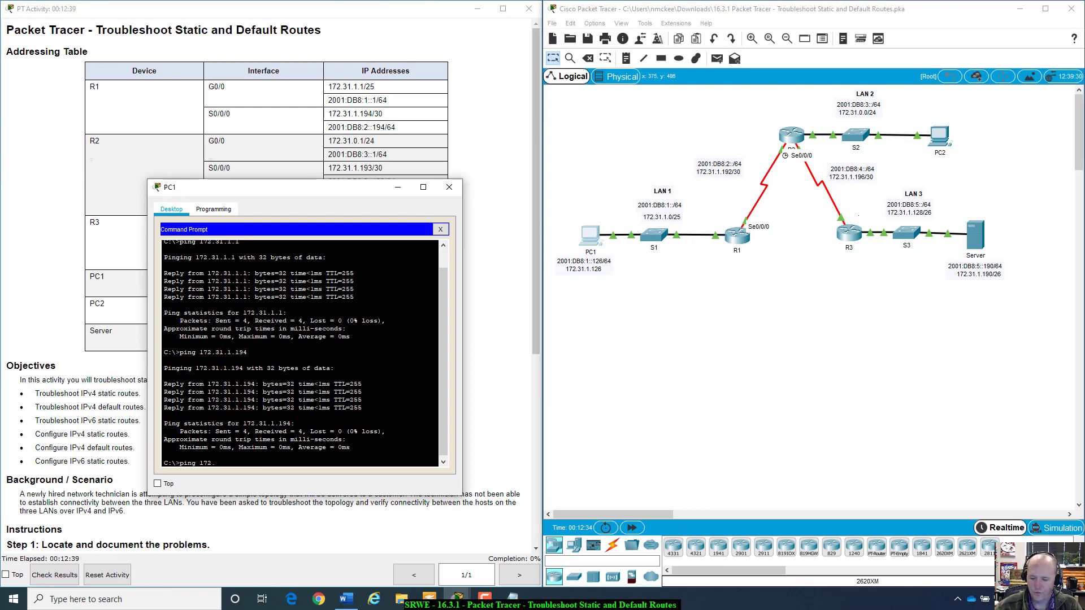
type("19")
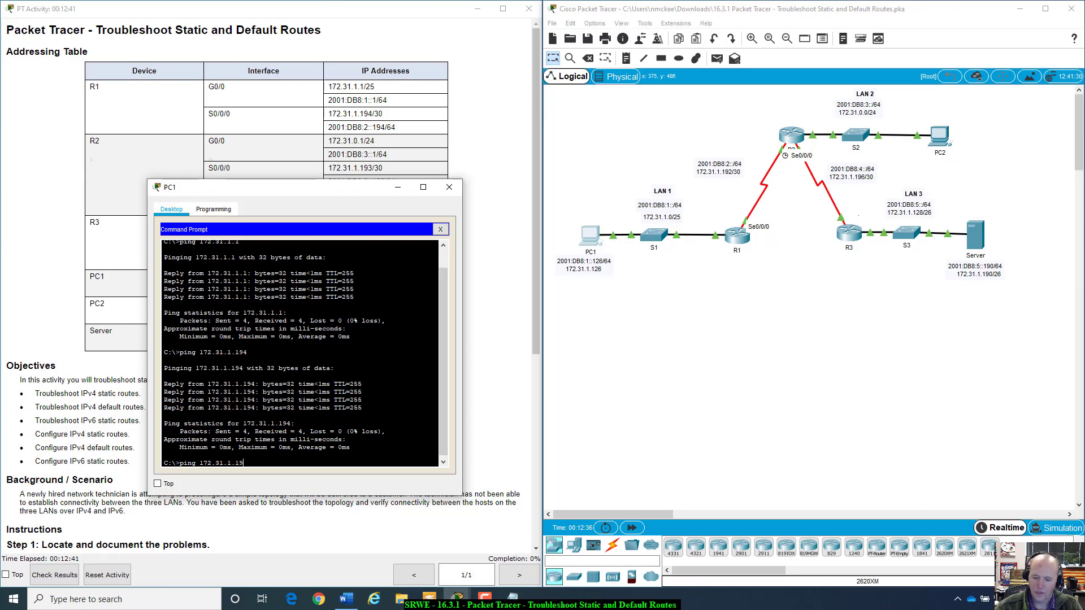
type("3")
key("Return")
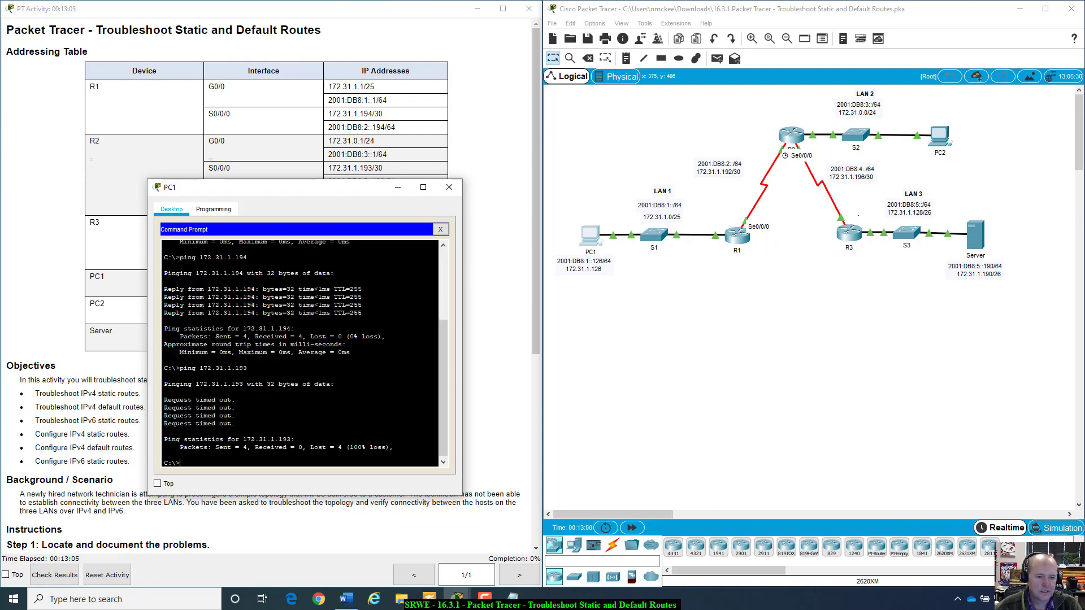
Clear PC1's window from the addressing table and topology, and bring up R1's command line interface beside the table.
left_click_drag(315, 190, 724, 317)
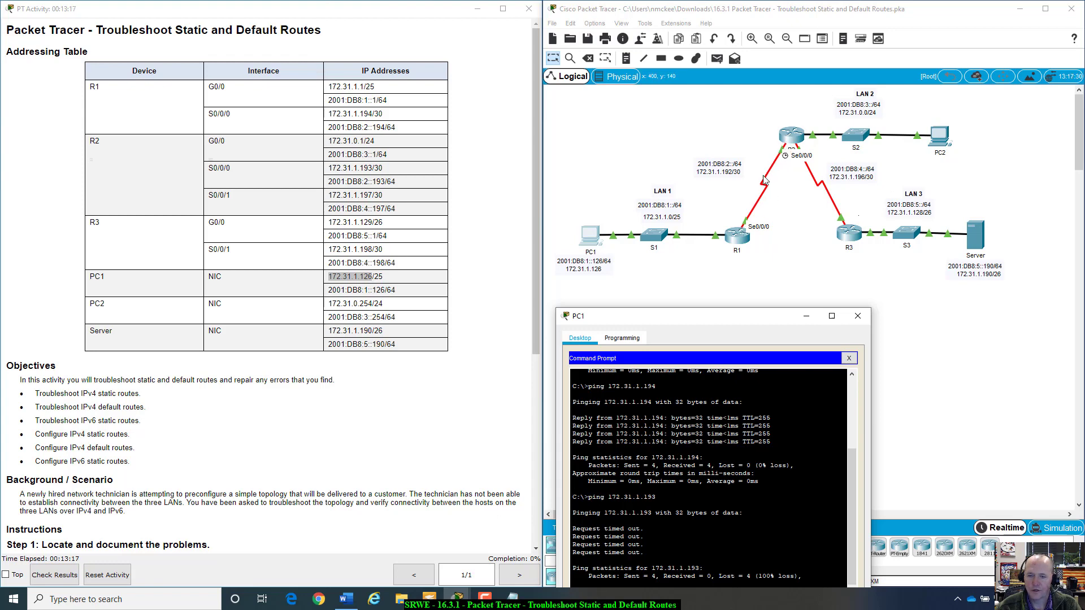
left_click_drag(730, 319, 743, 351)
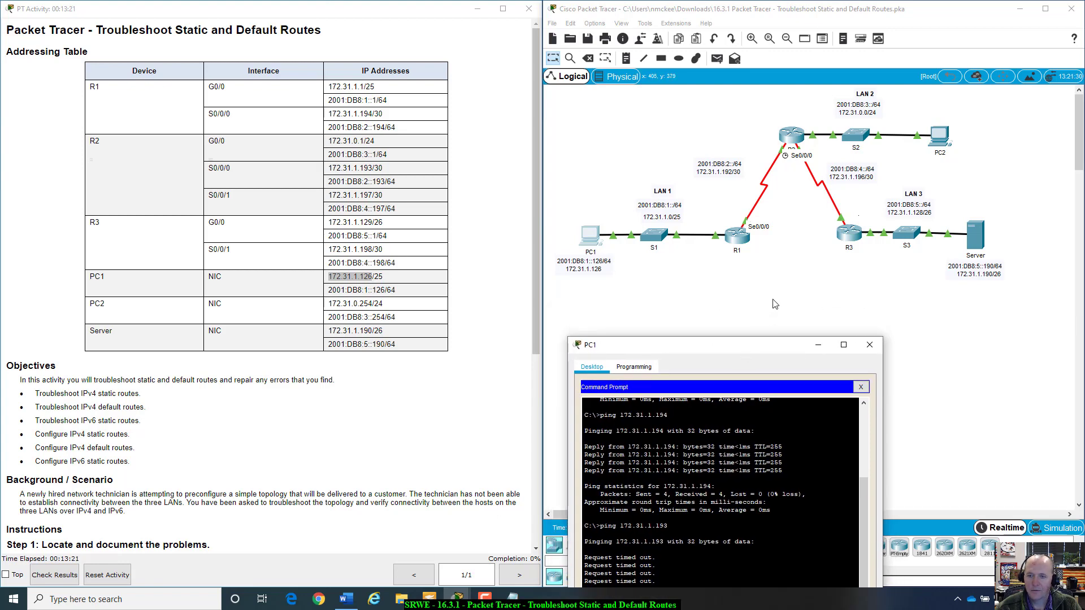
left_click(775, 304)
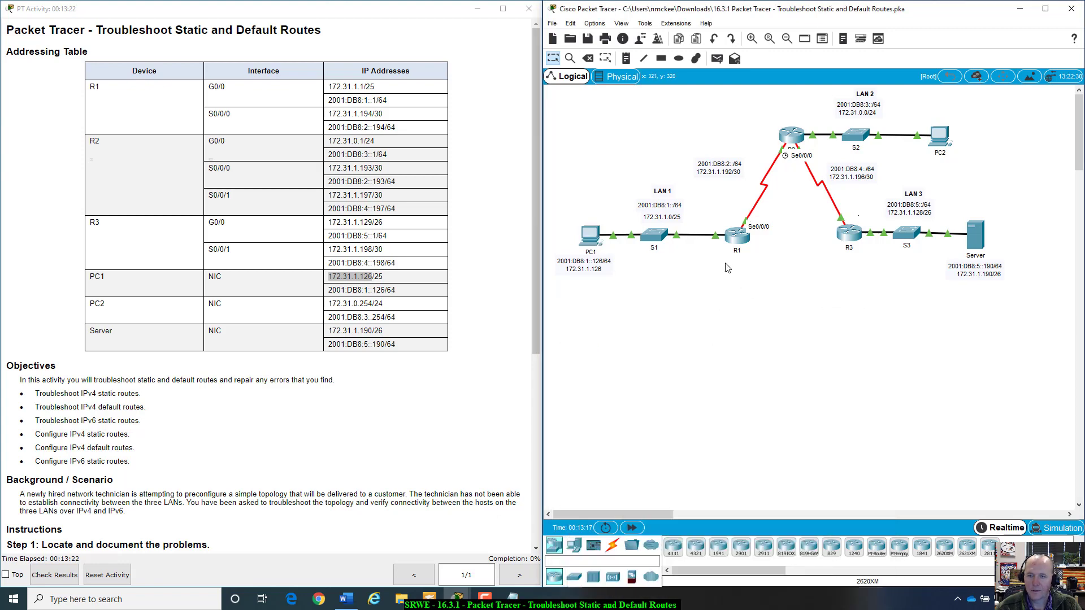
left_click(739, 233)
left_click_drag(565, 127, 795, 161)
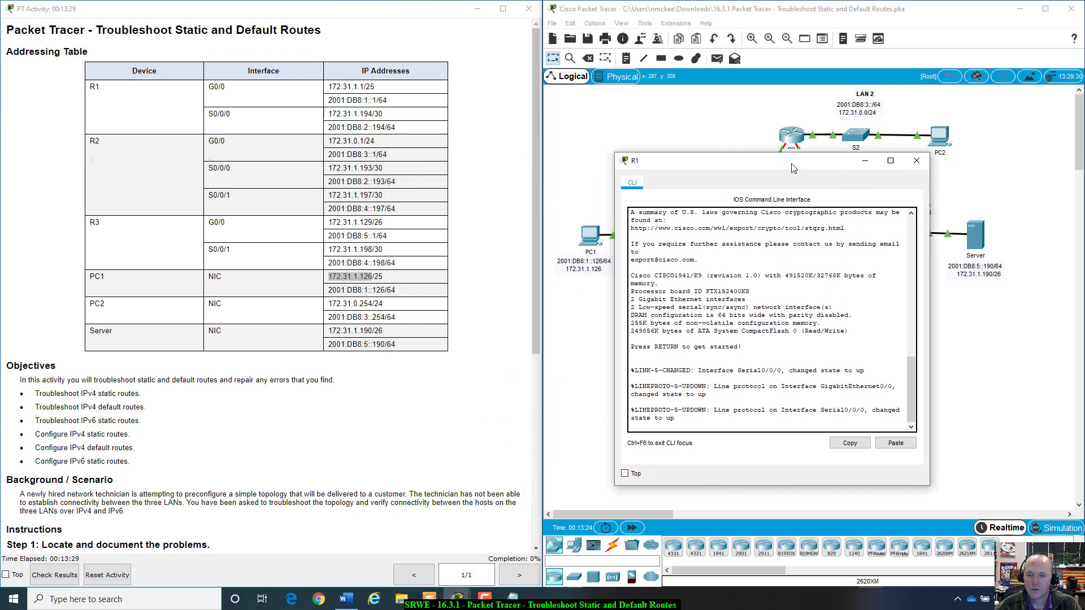
Review R1's boot messages, including the bootstrap version, the IOS image name and the interface status lines.
scroll(754, 367, "up", 6)
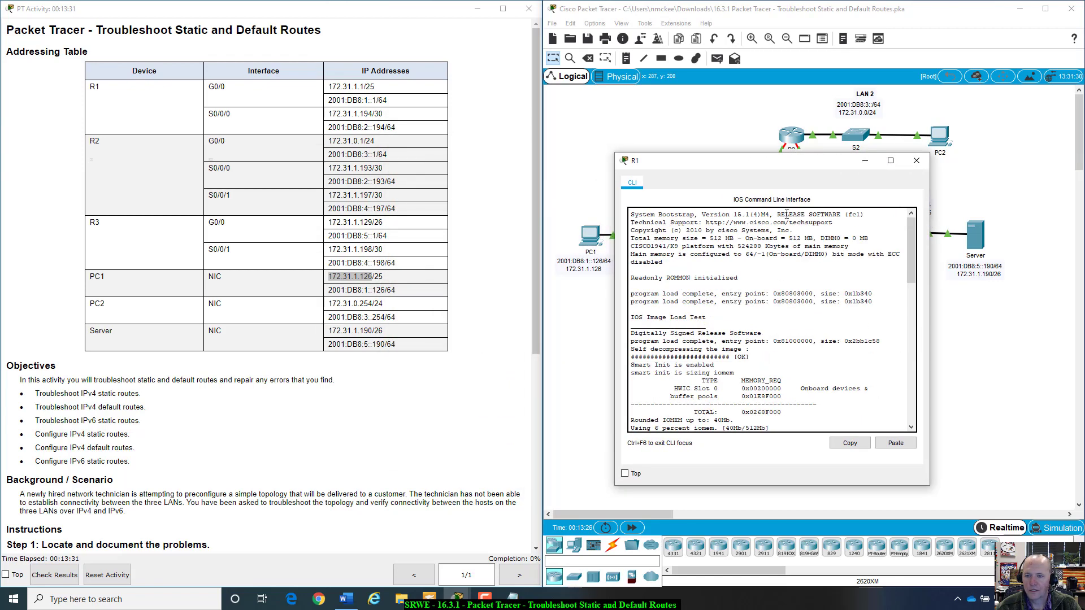
left_click_drag(772, 215, 719, 216)
scroll(766, 297, "down", 9)
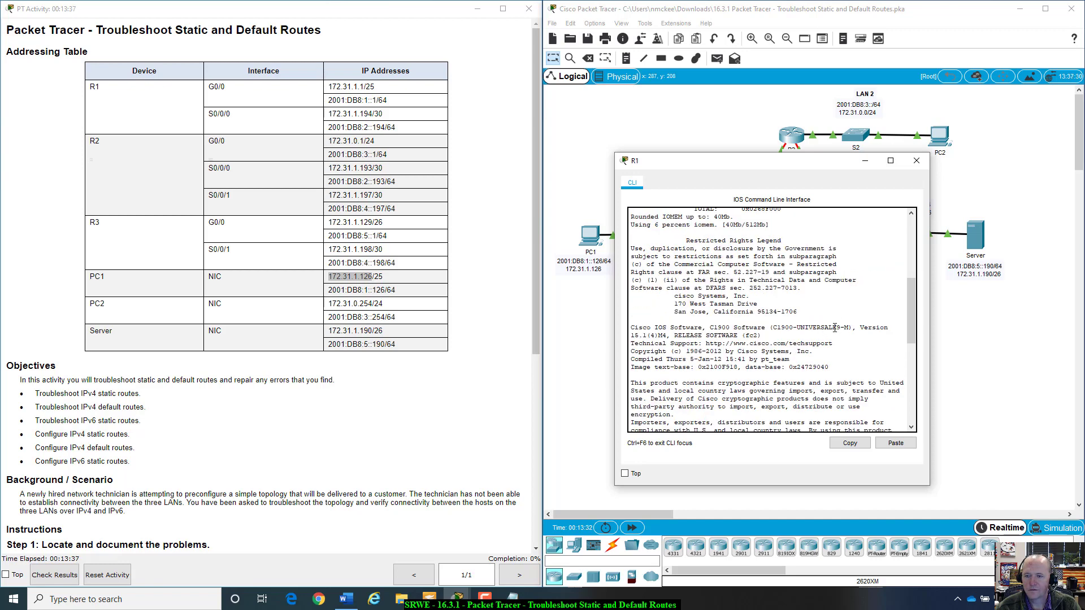
left_click_drag(833, 328, 842, 328)
scroll(827, 348, "down", 3)
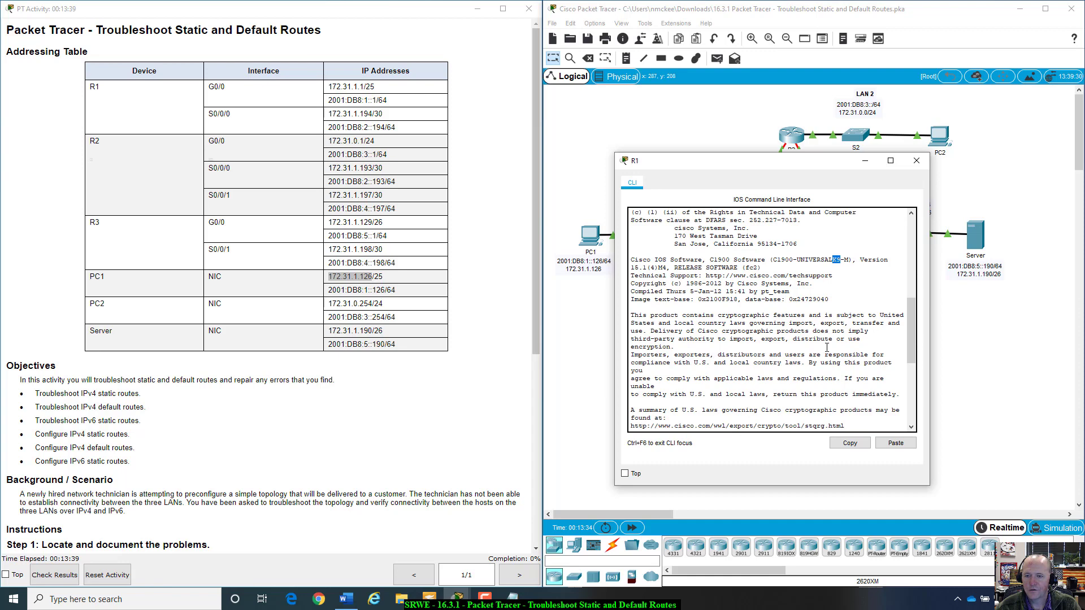
scroll(827, 348, "down", 8)
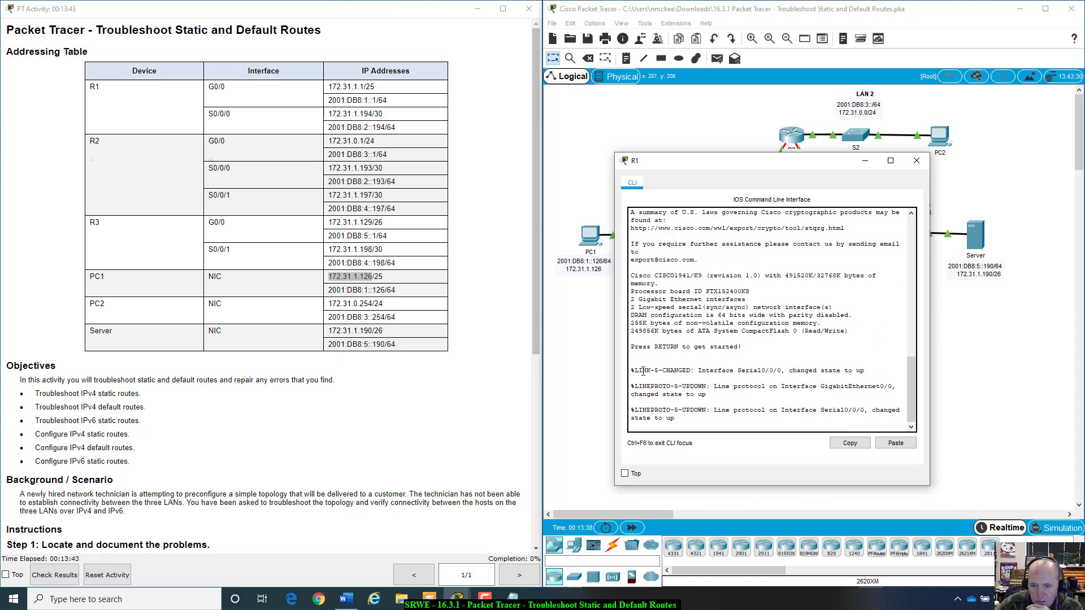
Enter privileged EXEC mode on R1 and display its running configuration as far as the interface section.
left_click_drag(789, 163, 792, 207)
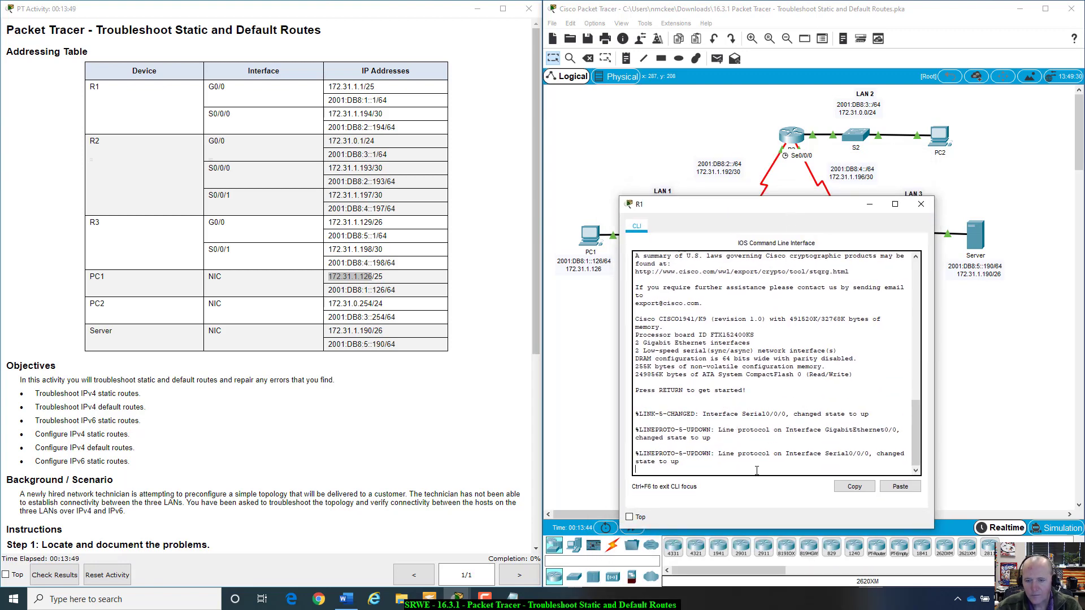
key("Return")
type("enable")
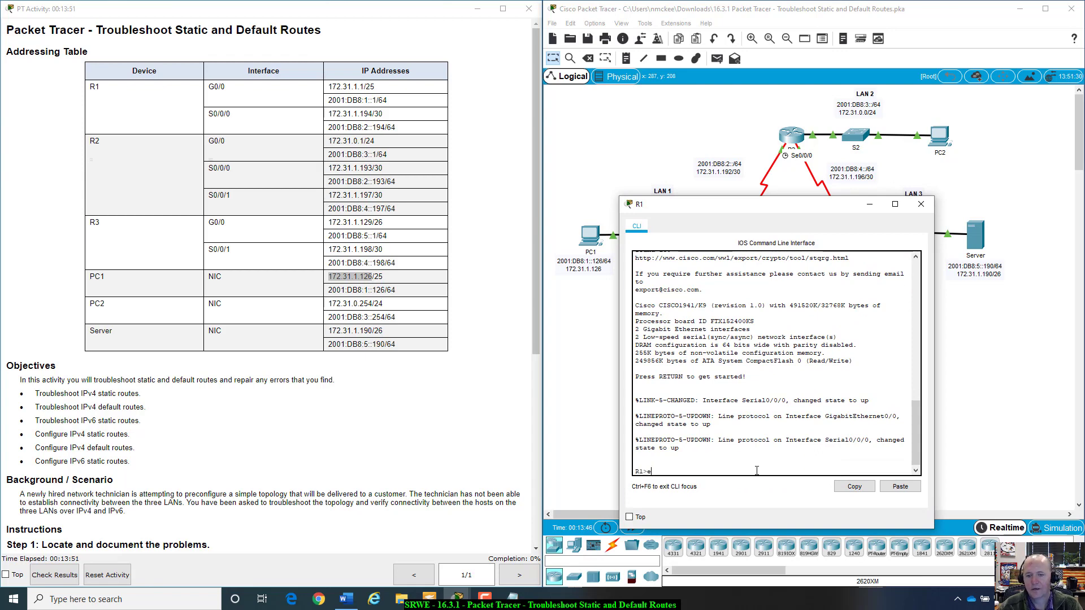
key("Return")
type("show run")
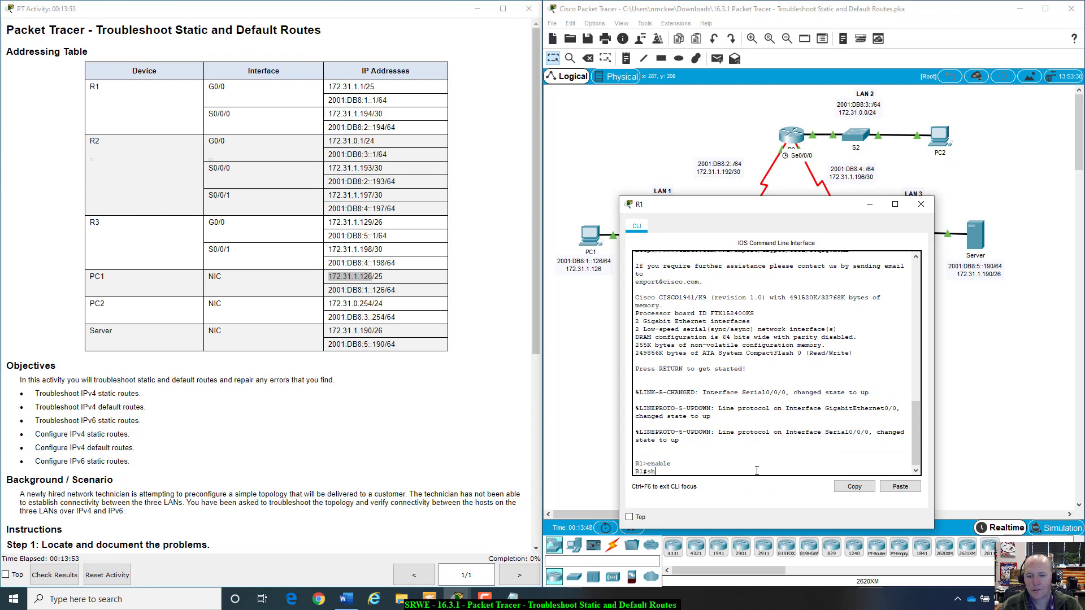
key("Return")
key("space")
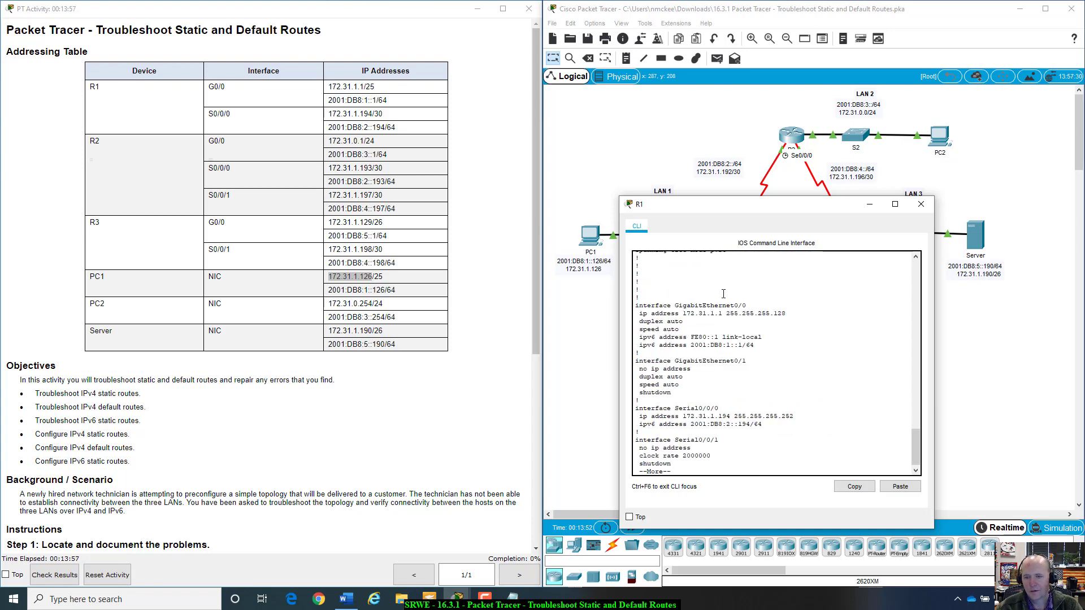
Check the G0/0 and S0/0/0 addresses in R1's running configuration and continue to its IPv4 and IPv6 static routes.
left_click_drag(807, 207, 782, 269)
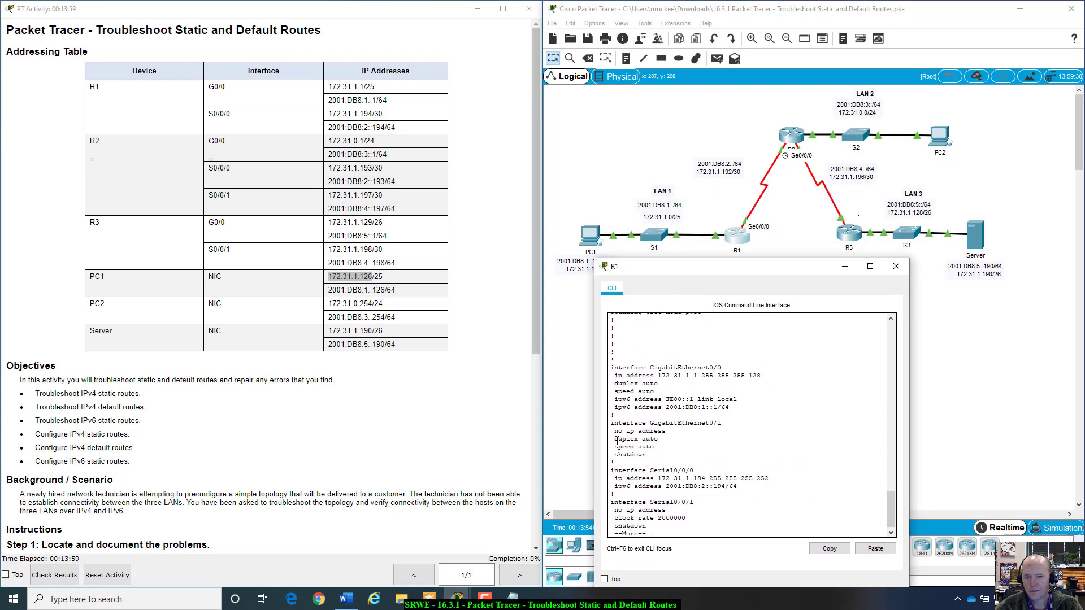
left_click_drag(619, 368, 794, 387)
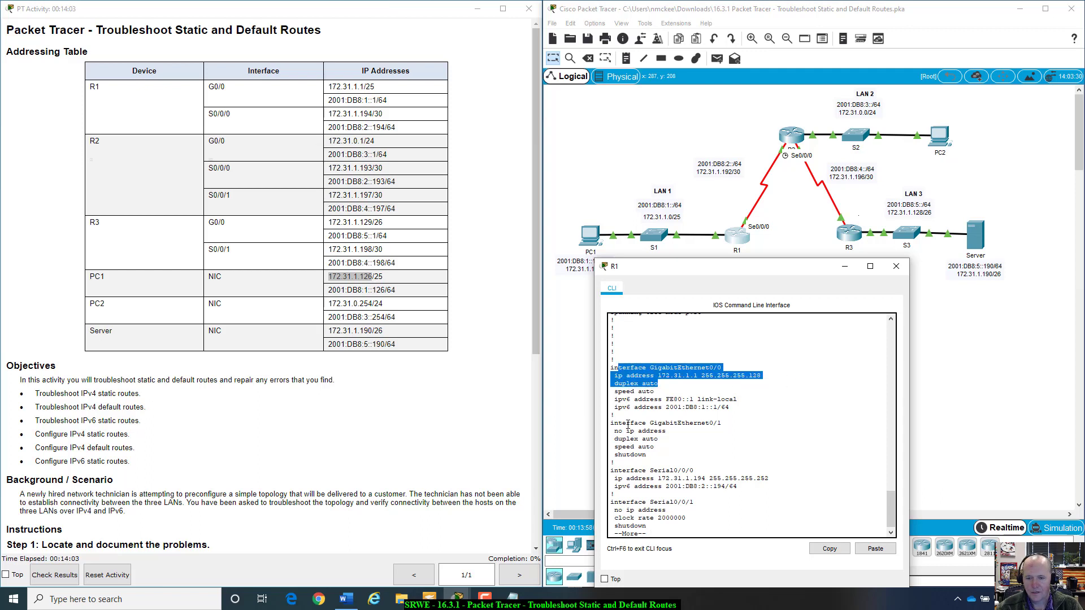
left_click_drag(784, 272, 787, 262)
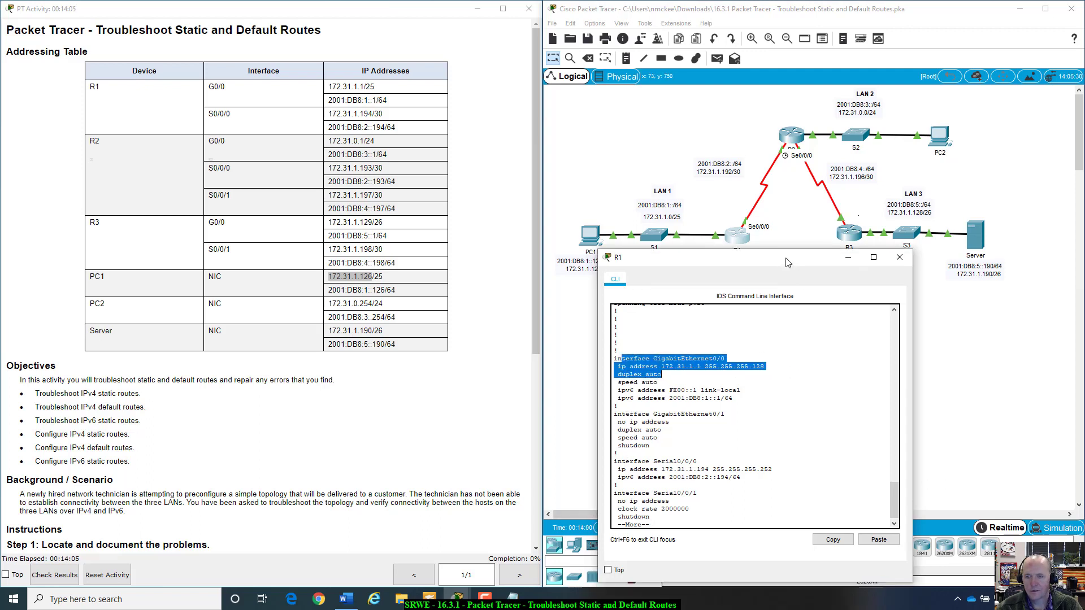
left_click(786, 456)
left_click_drag(785, 456, 776, 475)
left_click(768, 480)
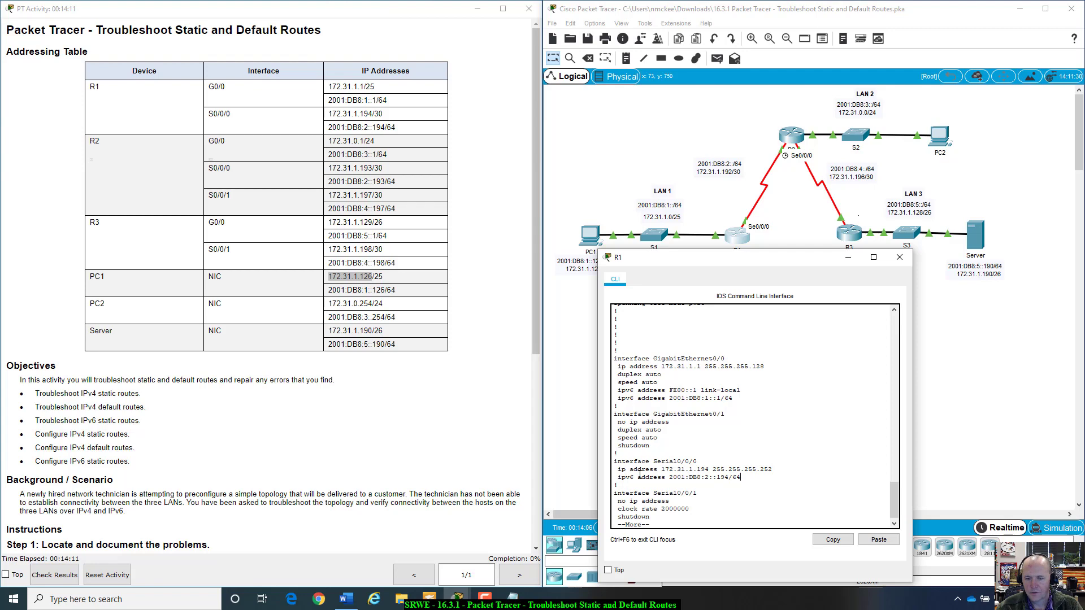
key("space")
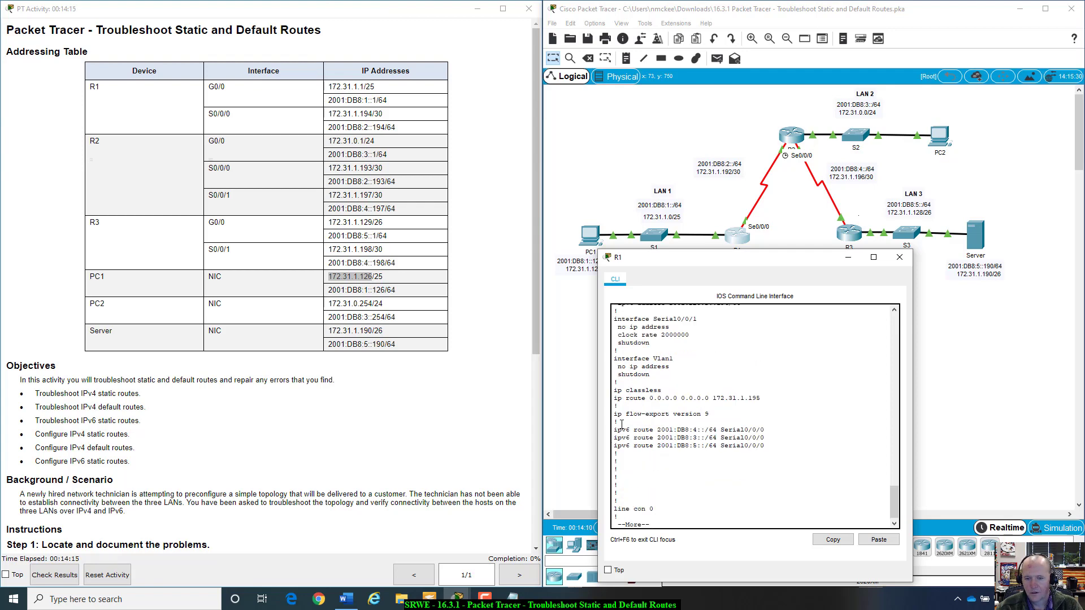
Examine R1's IPv6 static routes and the next-hop address of its IPv4 default route against the topology.
left_click_drag(614, 429, 764, 447)
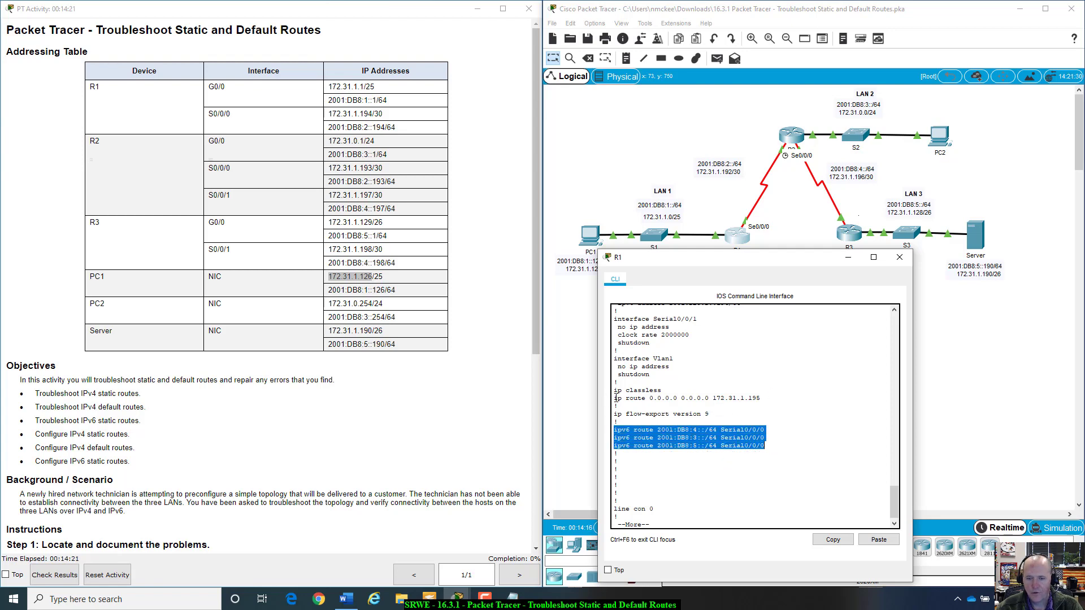
left_click_drag(615, 398, 774, 396)
left_click(774, 396)
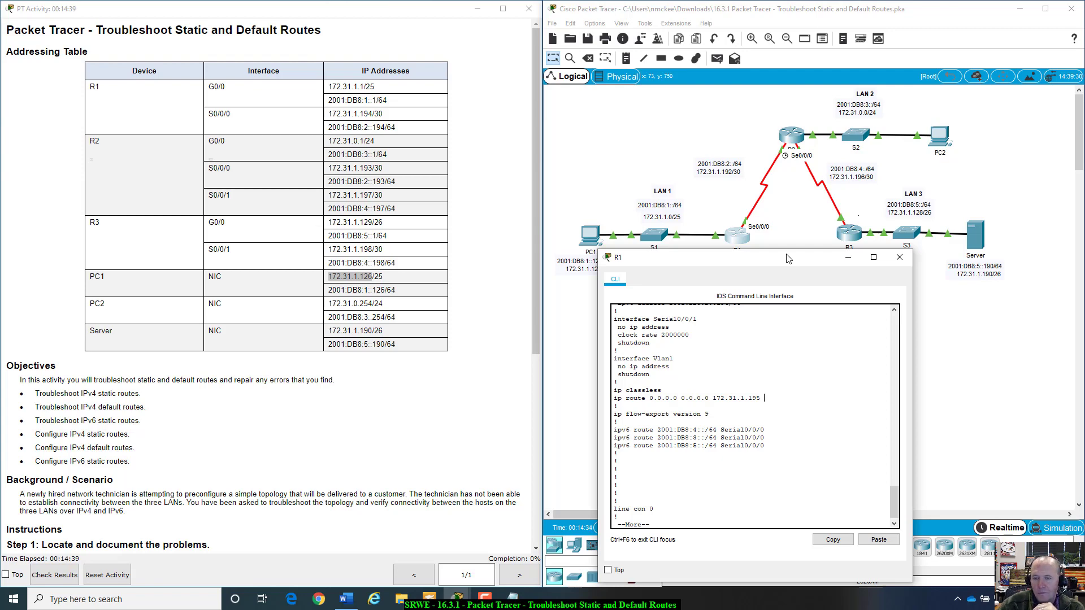
left_click_drag(788, 259, 335, 185)
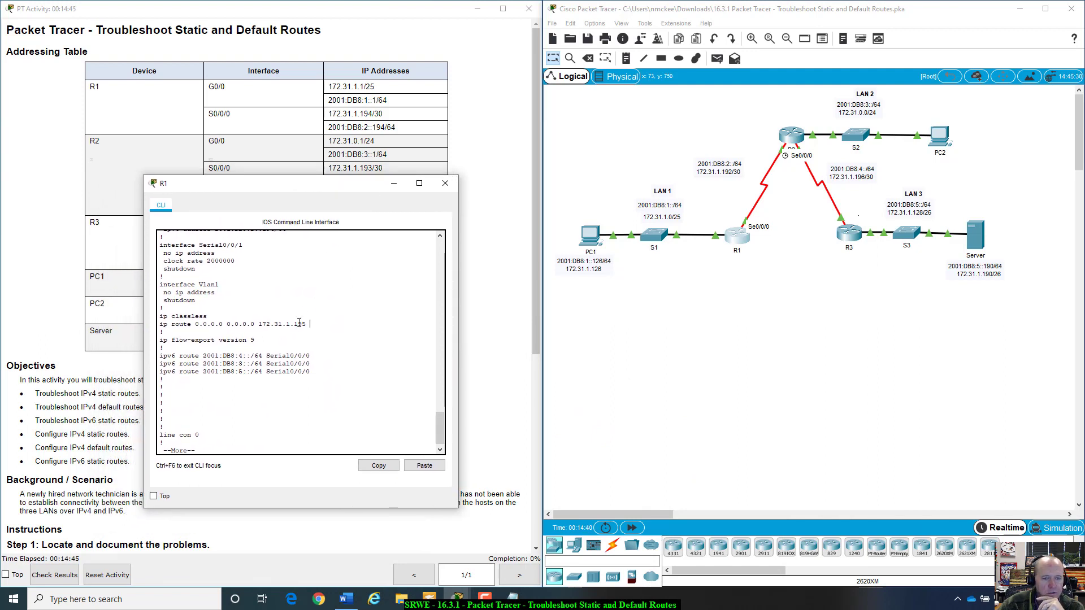
left_click_drag(302, 325, 307, 327)
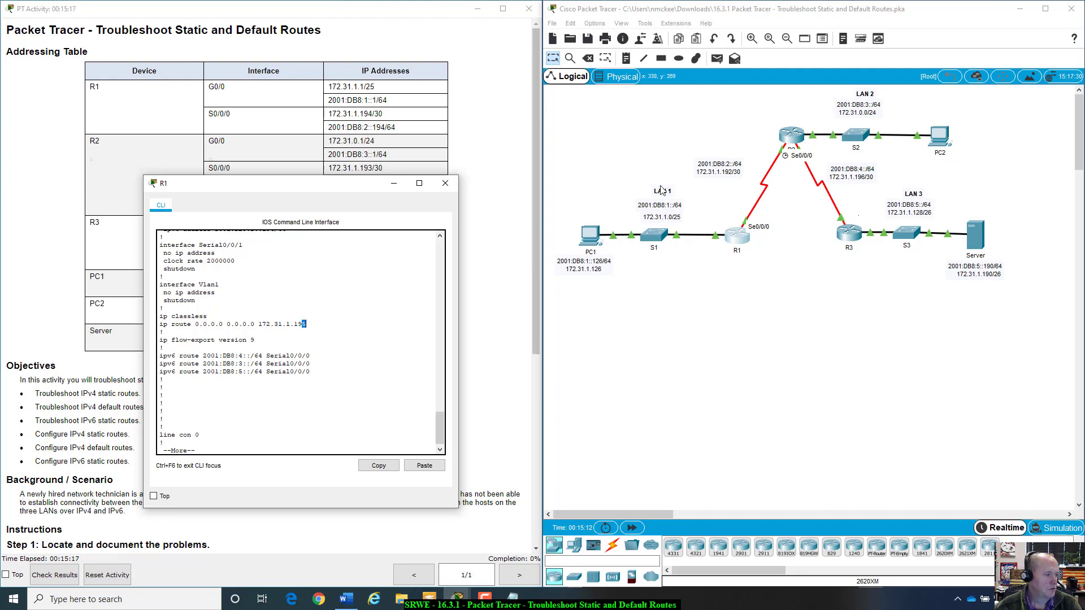
Switch to the Notepad notes and write "Can't ping S0/0/0 on R2 from PC1" under Notes.
key("alt+Tab")
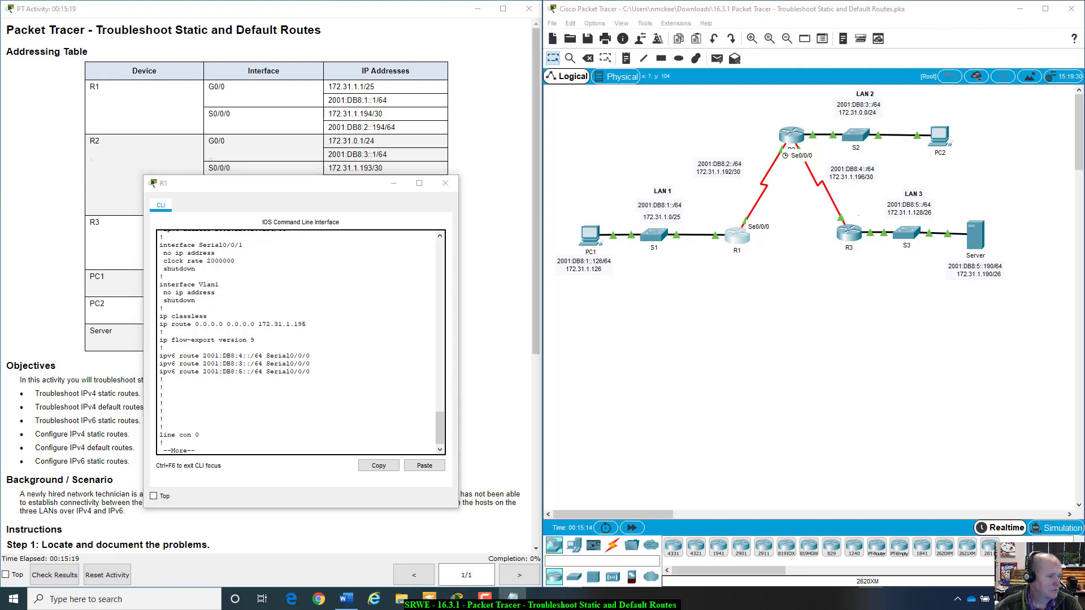
left_click_drag(734, 609, 969, 202)
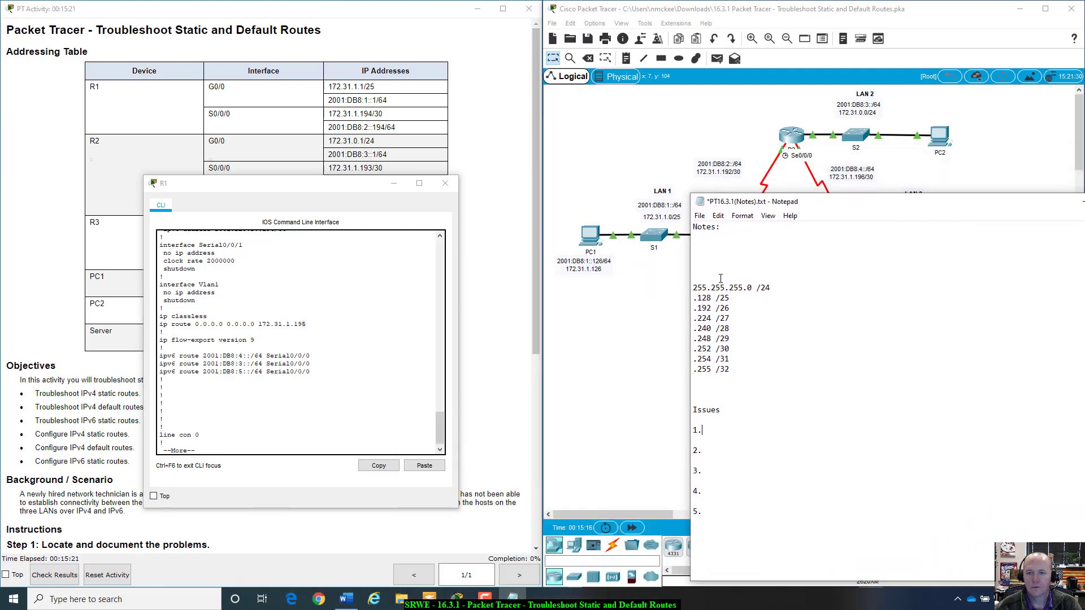
left_click(730, 243)
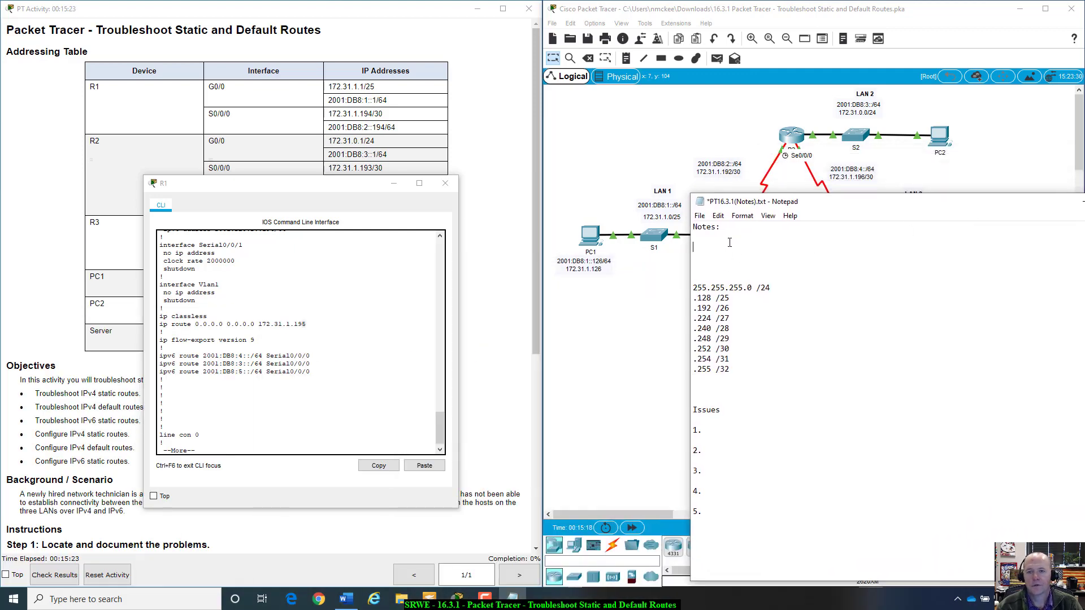
type("Cant'")
key("BackSpace")
key("BackSpace")
key("BackSpace")
key("BackSpace")
key("BackSpace")
key("BackSpace")
key("BackSpace")
key("Return")
type("Can't ping ")
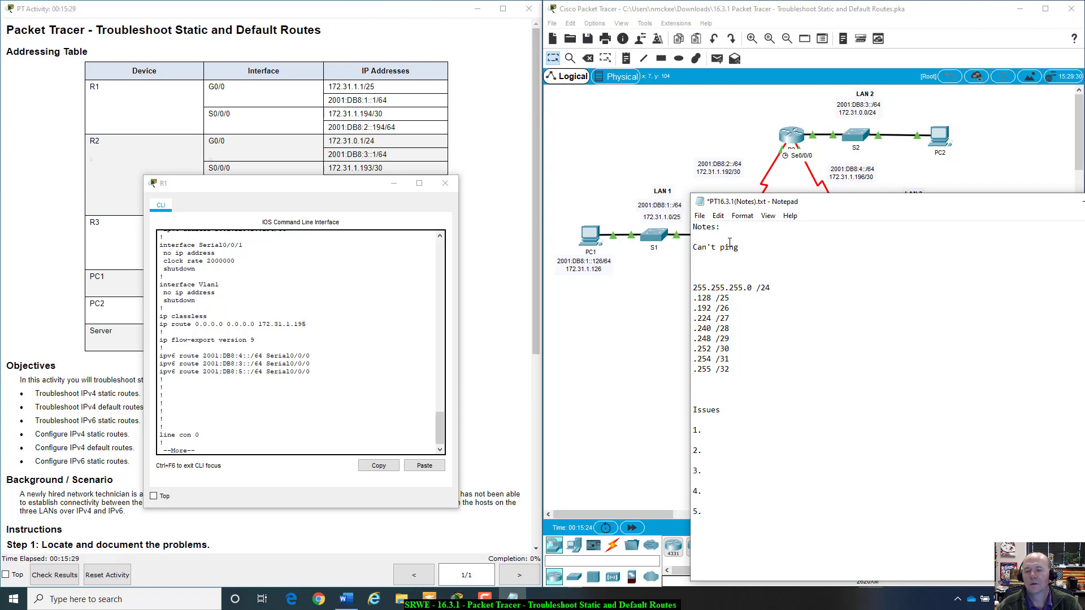
type("S0/0/")
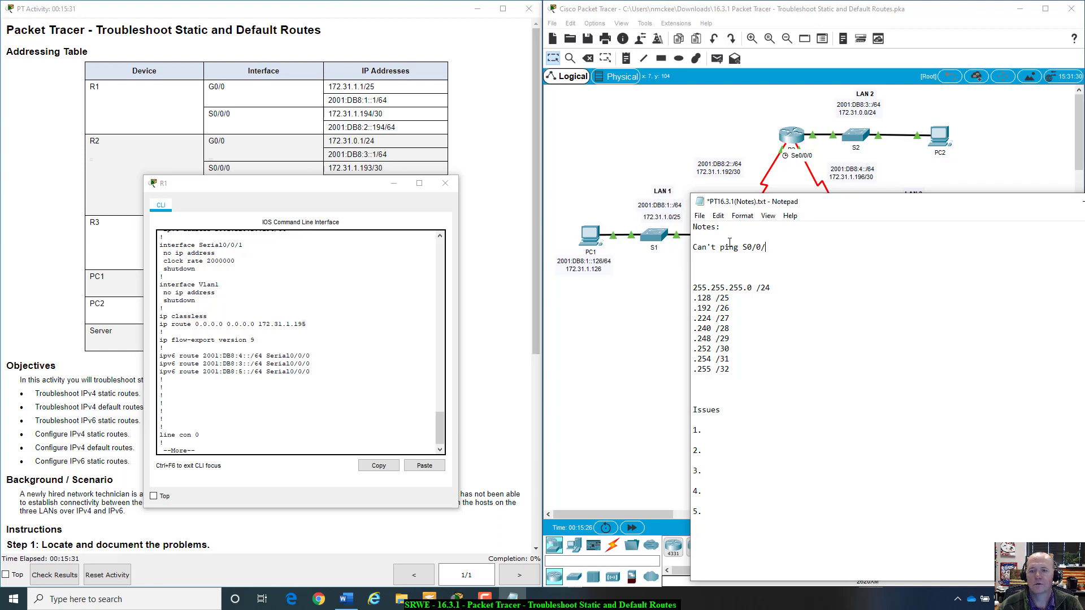
type("0 on R2")
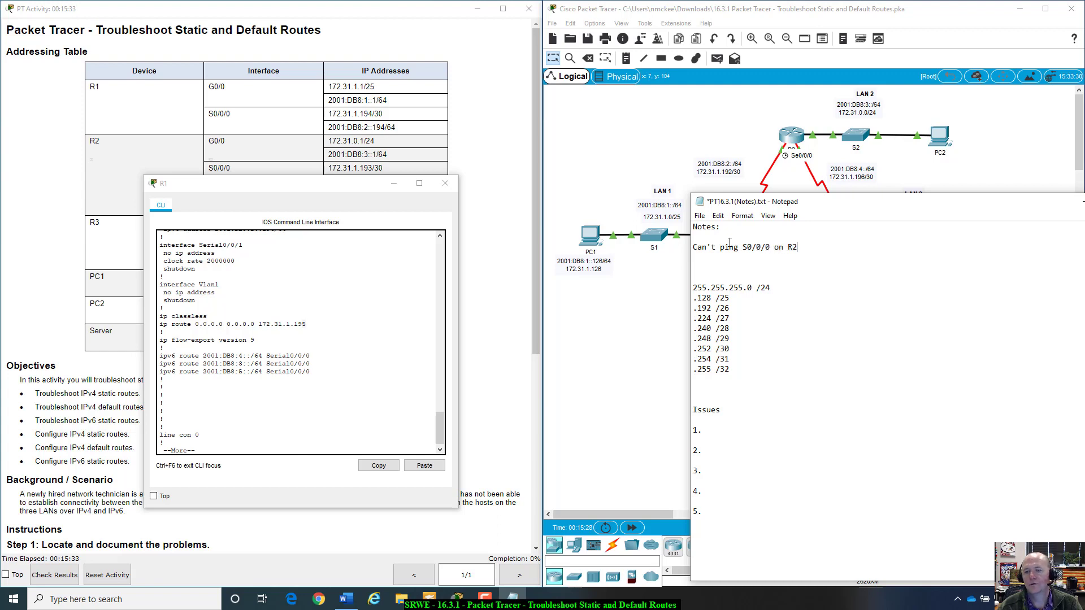
type(" from PC1 (")
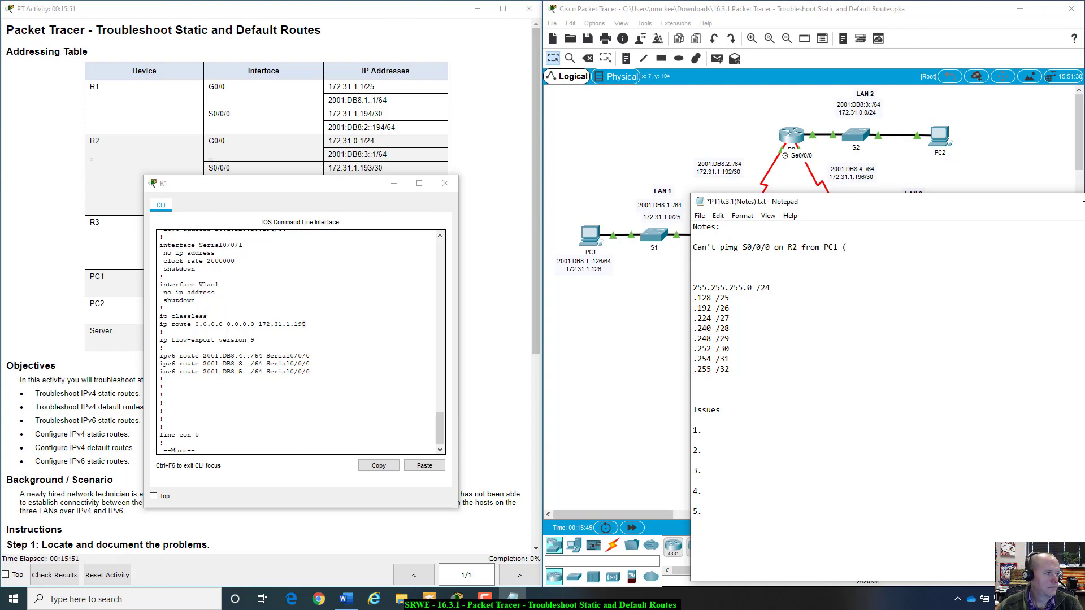
Complete the ping note with the cause "(default route is incorrect, 172.31.1.195)".
type("default ")
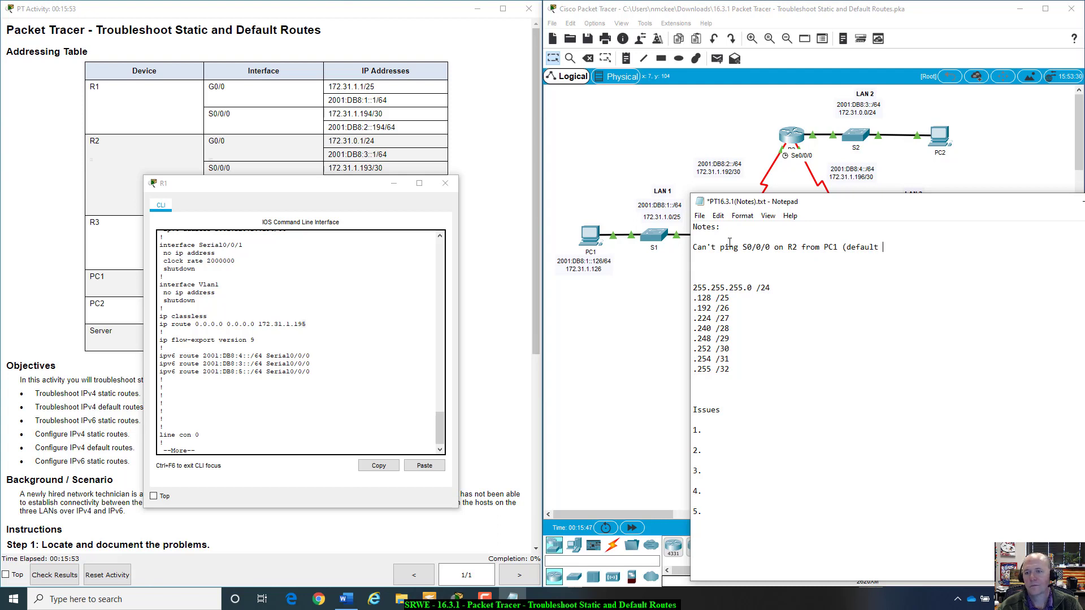
type("route")
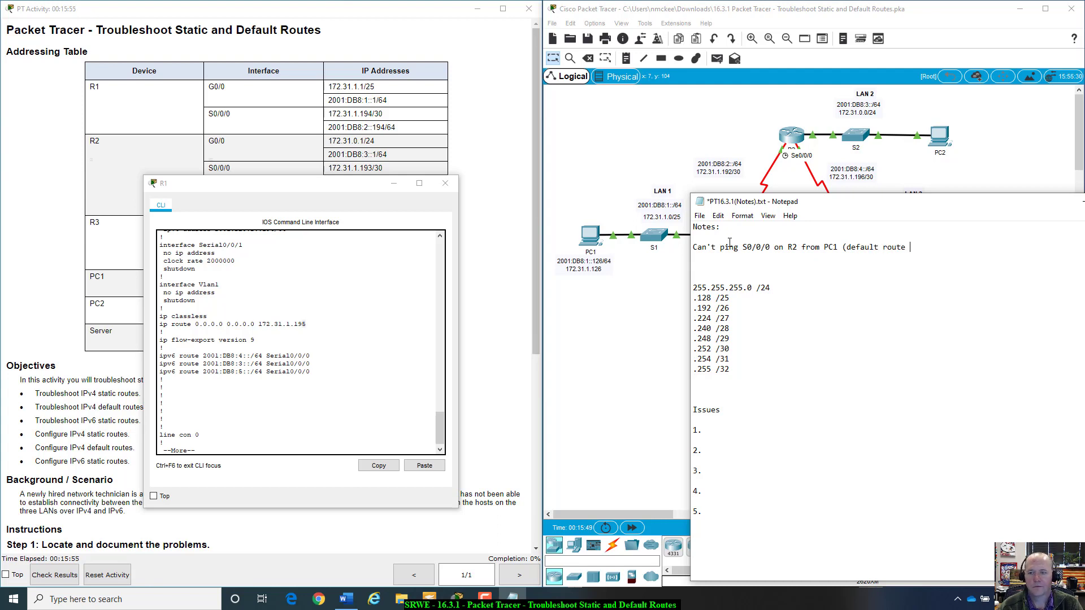
type("r  is ino")
key("BackSpace")
type("correct,")
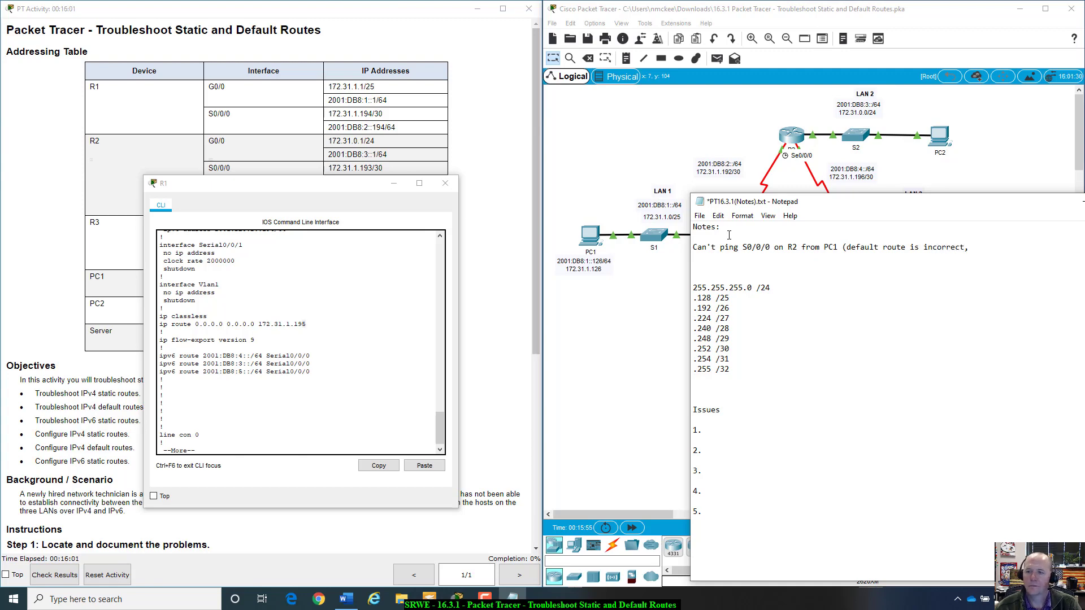
left_click_drag(798, 208, 165, 351)
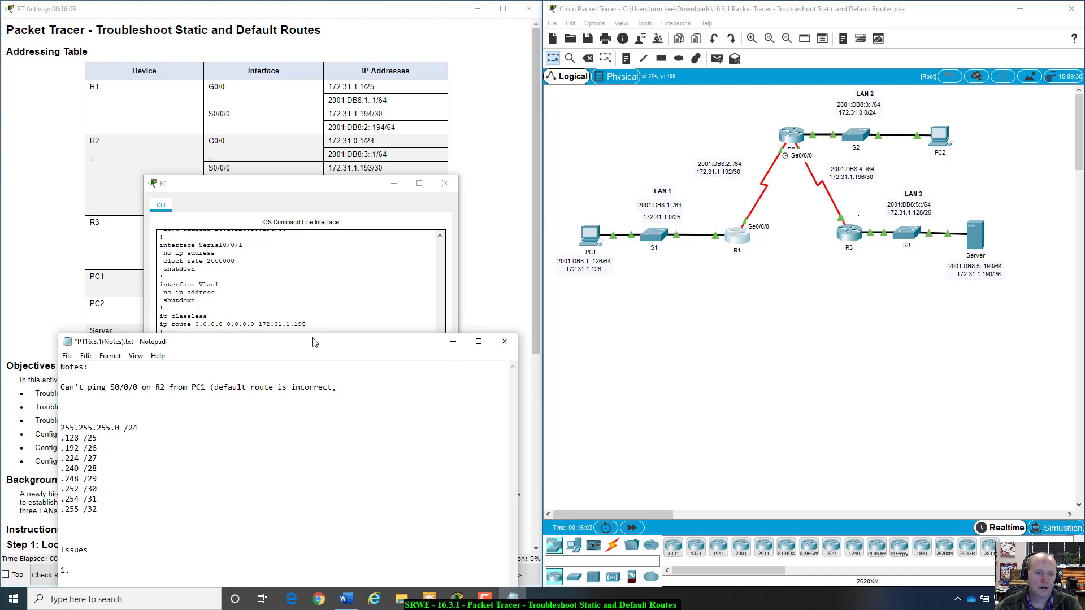
left_click_drag(315, 342, 323, 336)
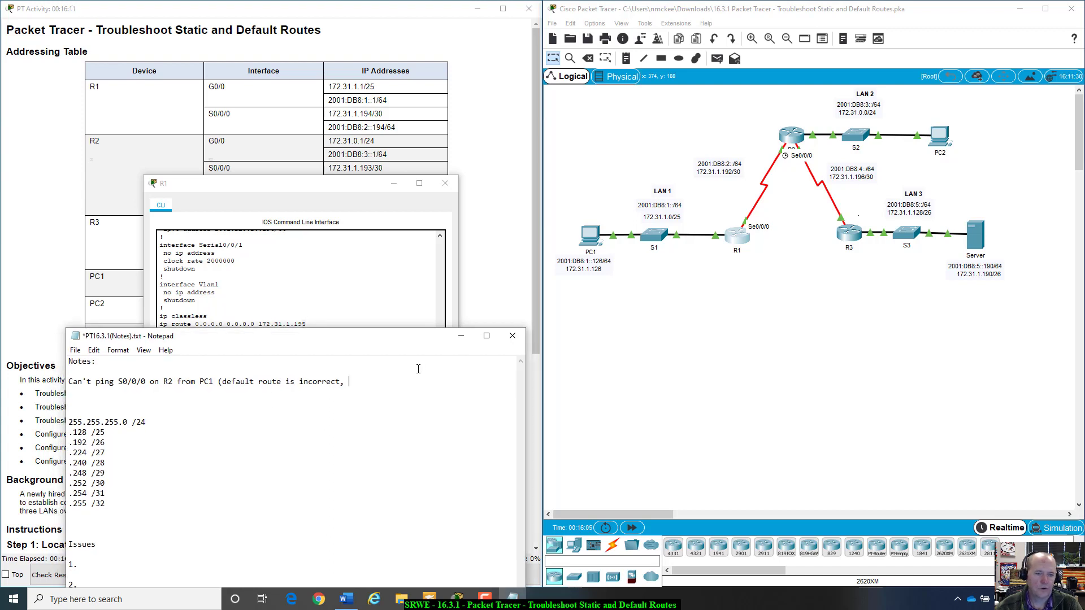
type("172.")
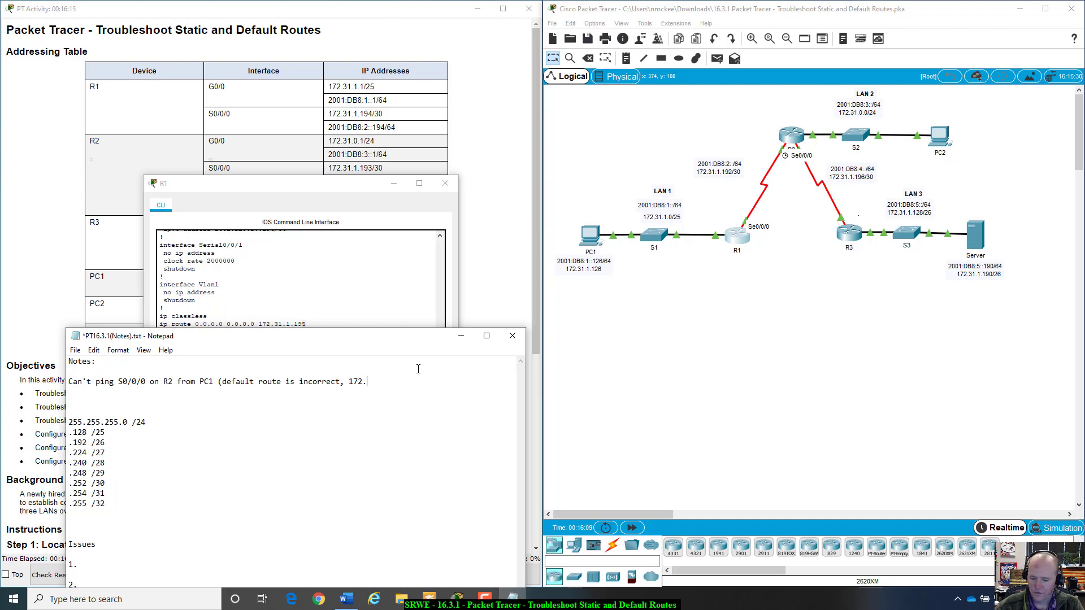
type("31.1.195")
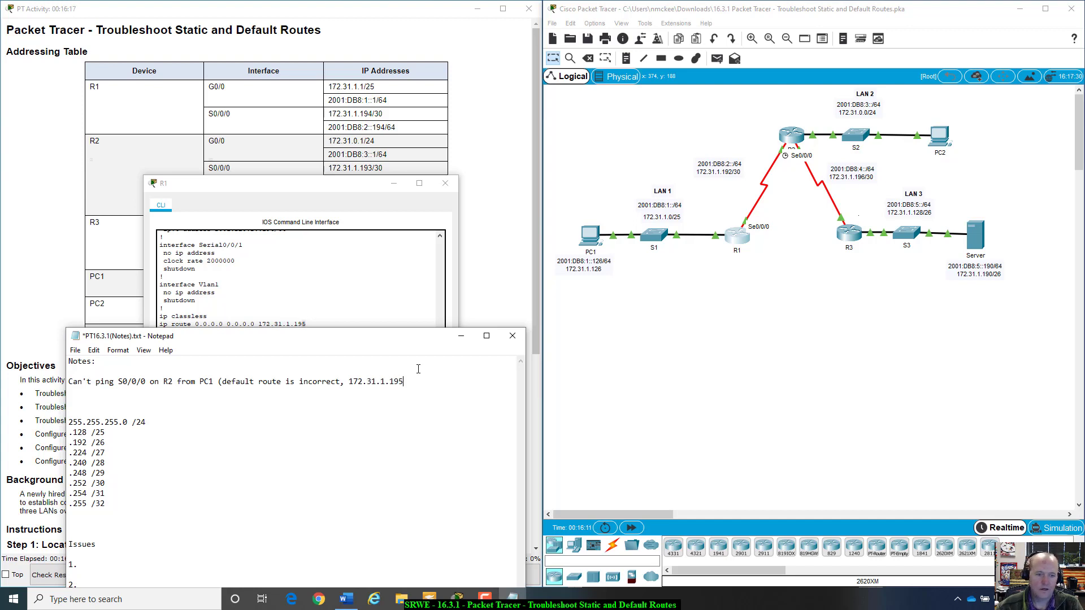
type(")")
key("Return")
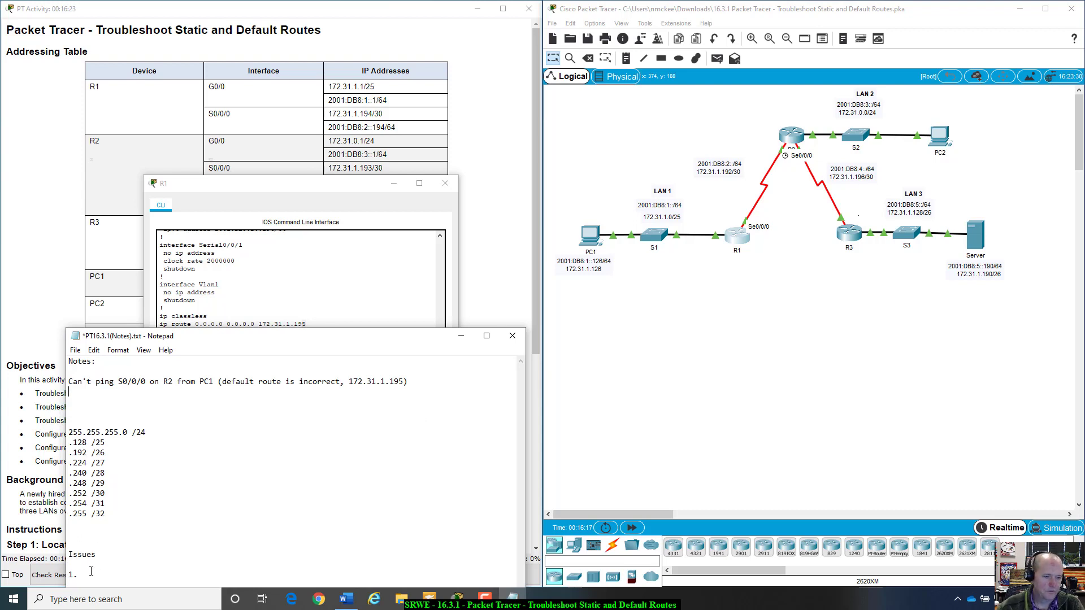
Return to R1's command line in Packet Tracer and copy the IPv4 default route line from its running configuration.
left_click_drag(246, 339, 320, 388)
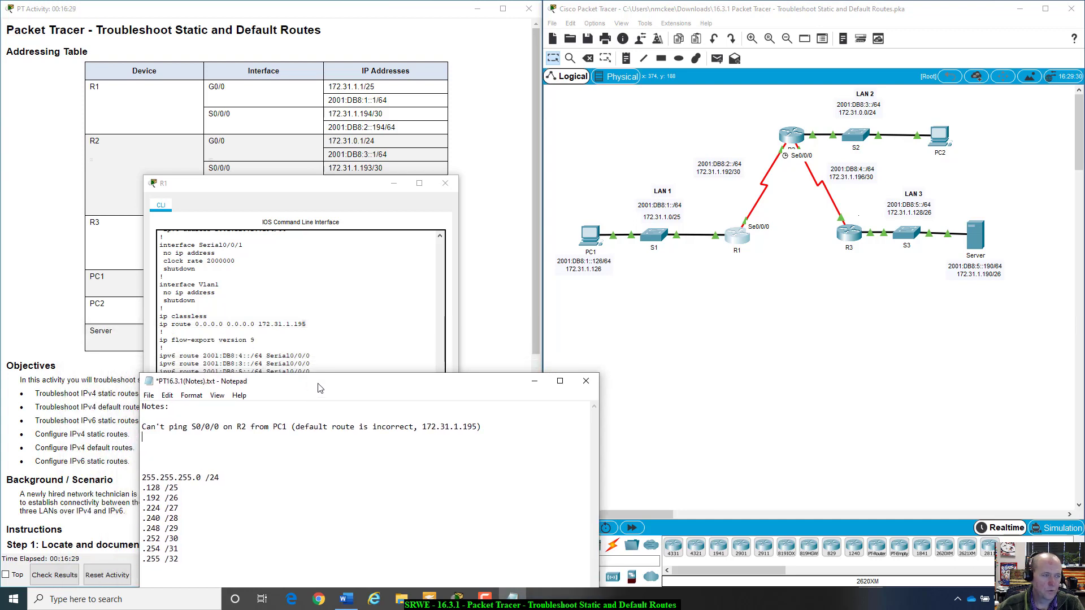
left_click(127, 420)
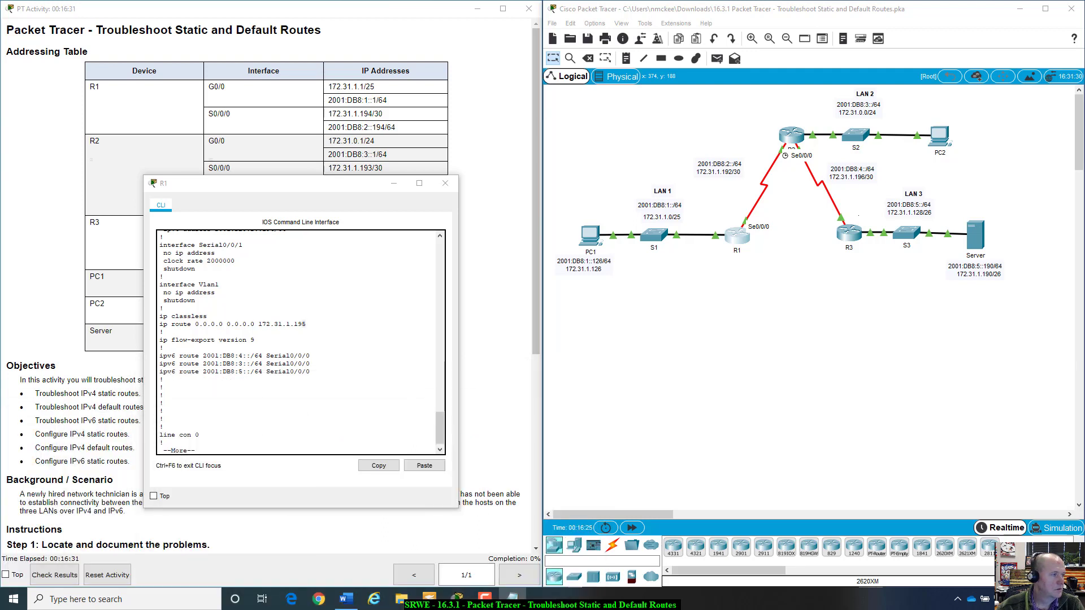
left_click_drag(161, 324, 311, 325)
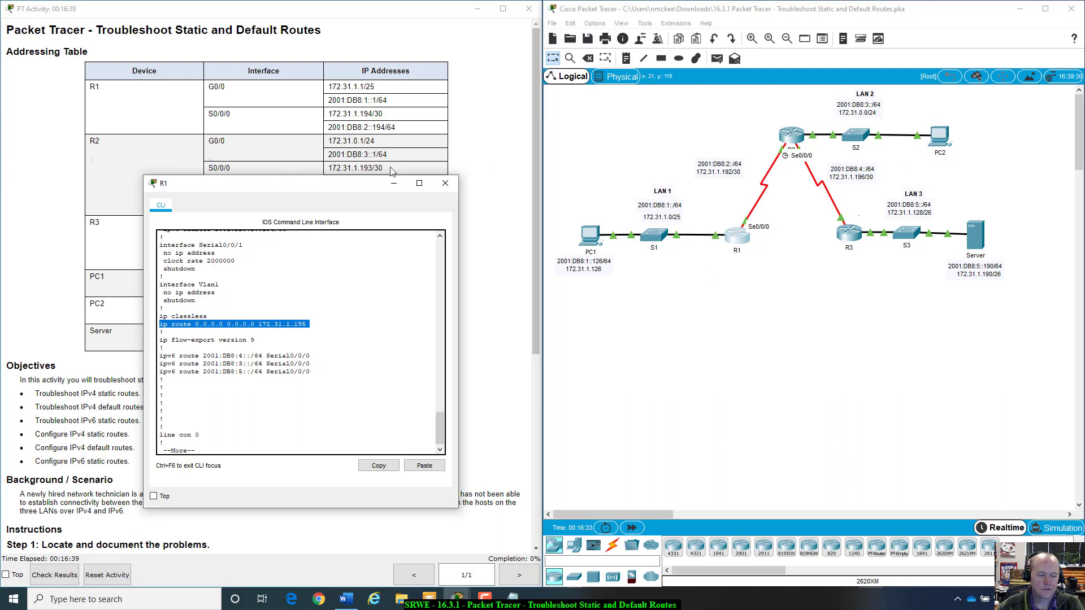
left_click(286, 401)
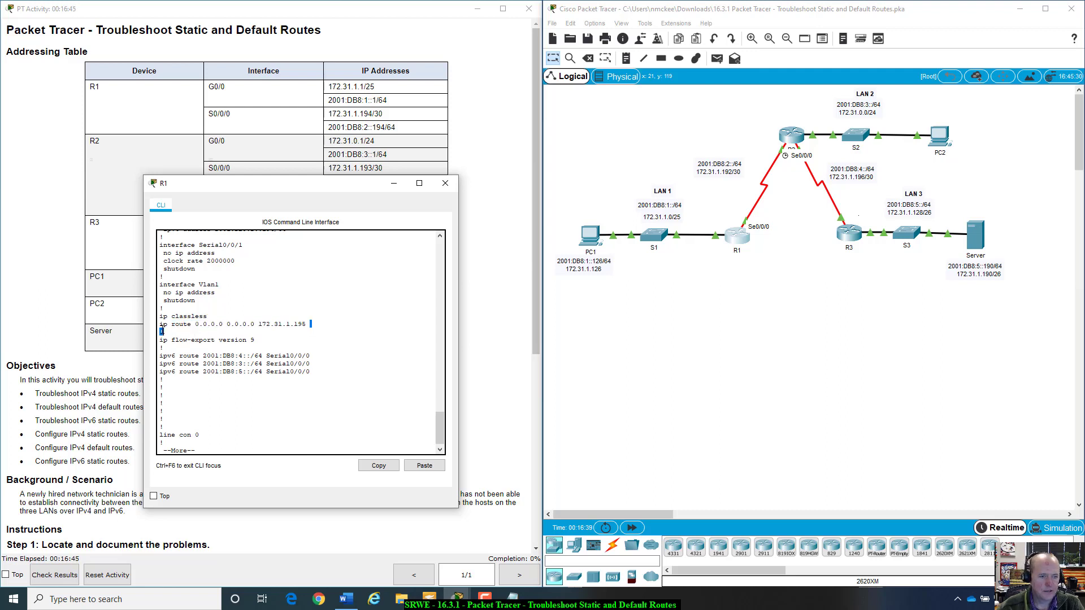
left_click_drag(310, 325, 161, 327)
right_click(161, 327)
left_click(172, 331)
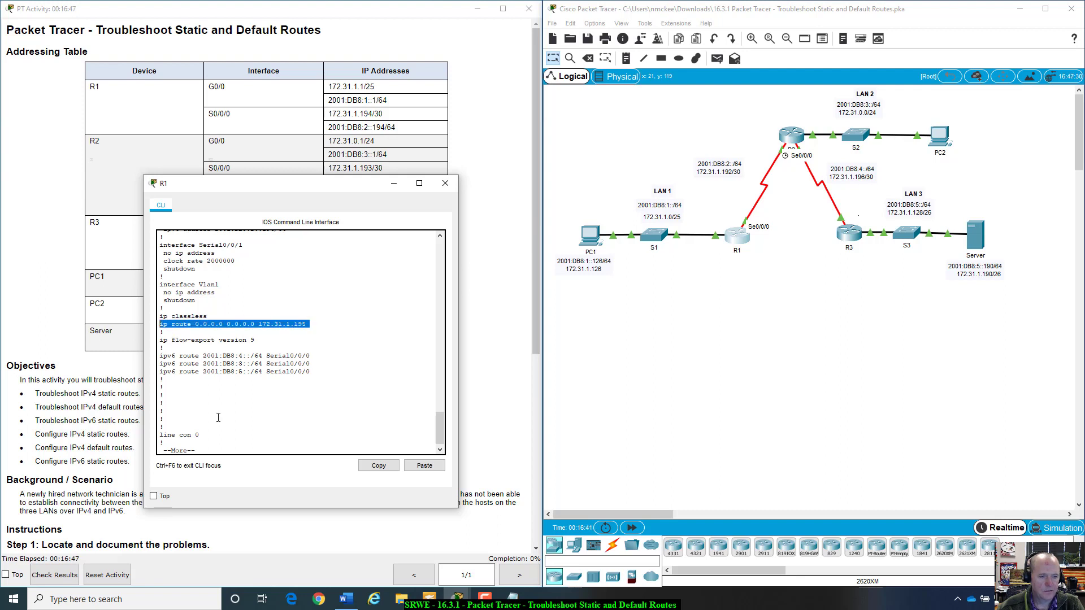
Enter R1's global configuration mode and remove the default route with "no ip route 0.0.0.0 0.0.0.0 172.31.1.195".
key("q")
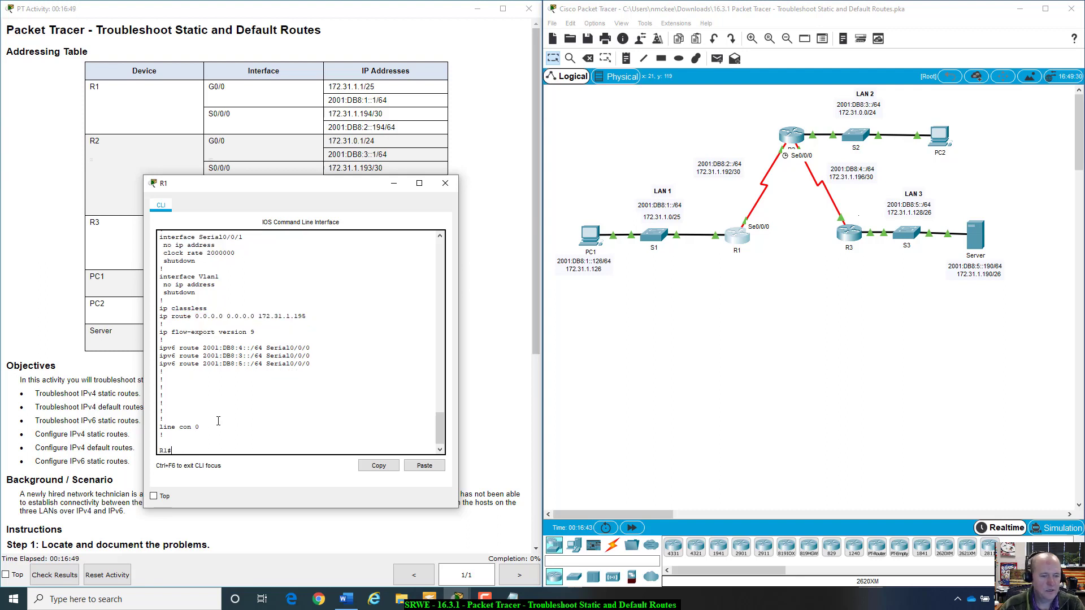
type("config")
type("t")
key("Return")
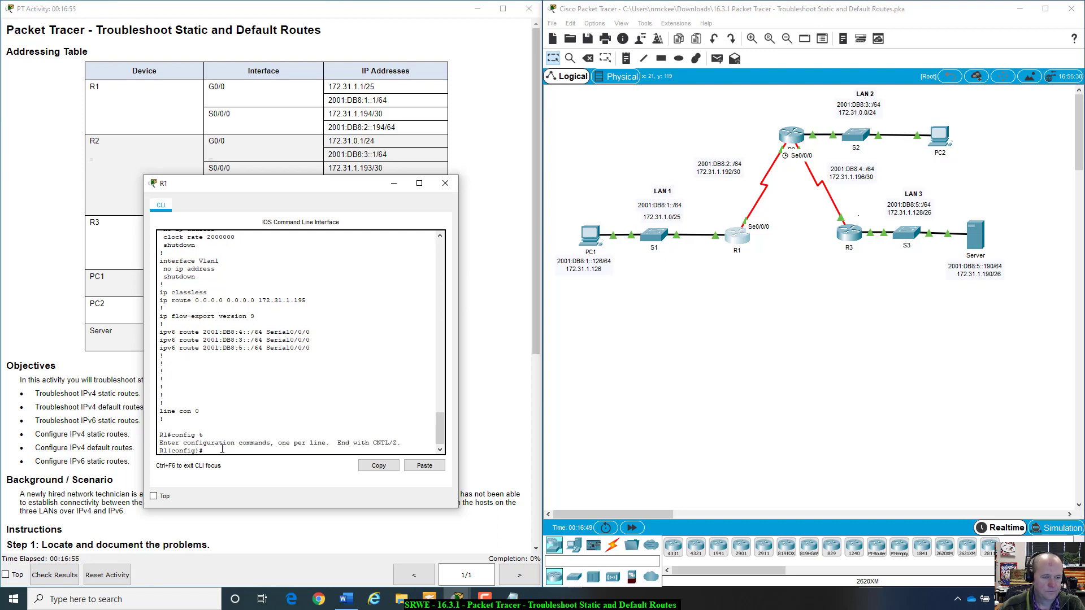
right_click(223, 450)
left_click(238, 471)
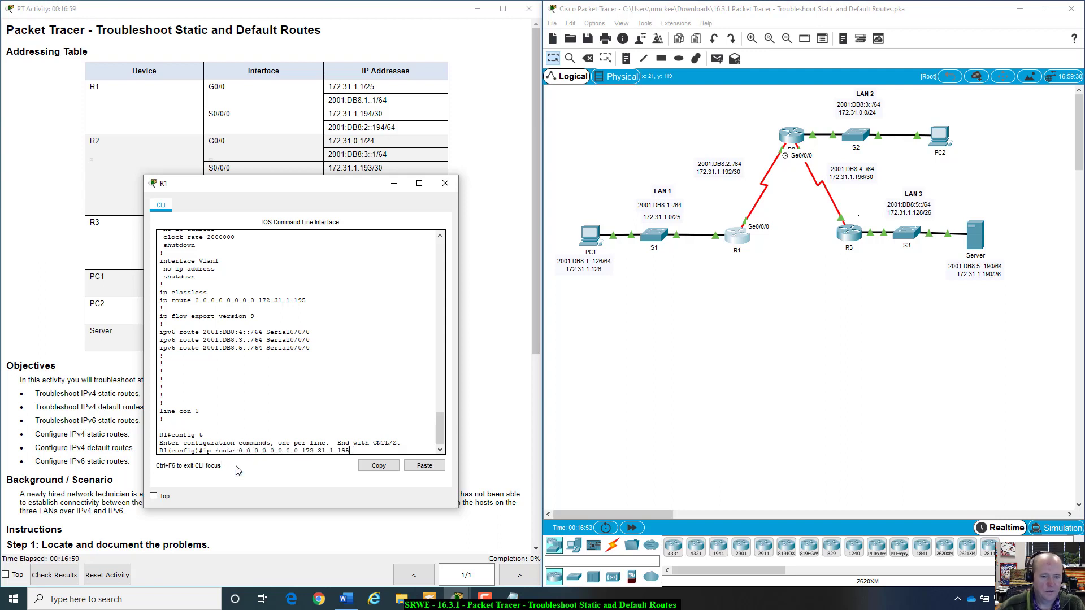
key("Left")
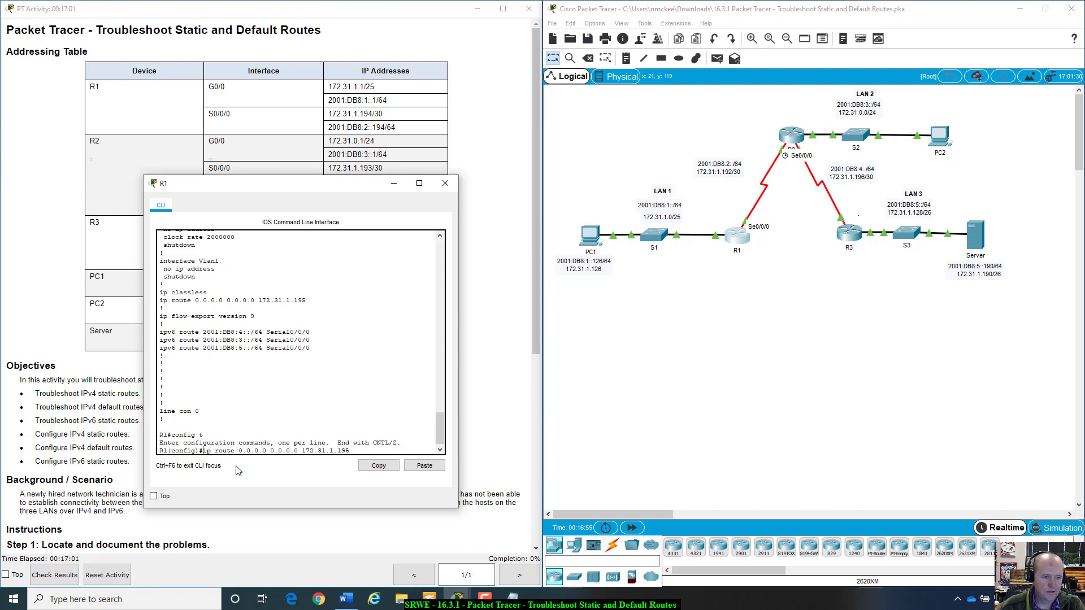
type("no")
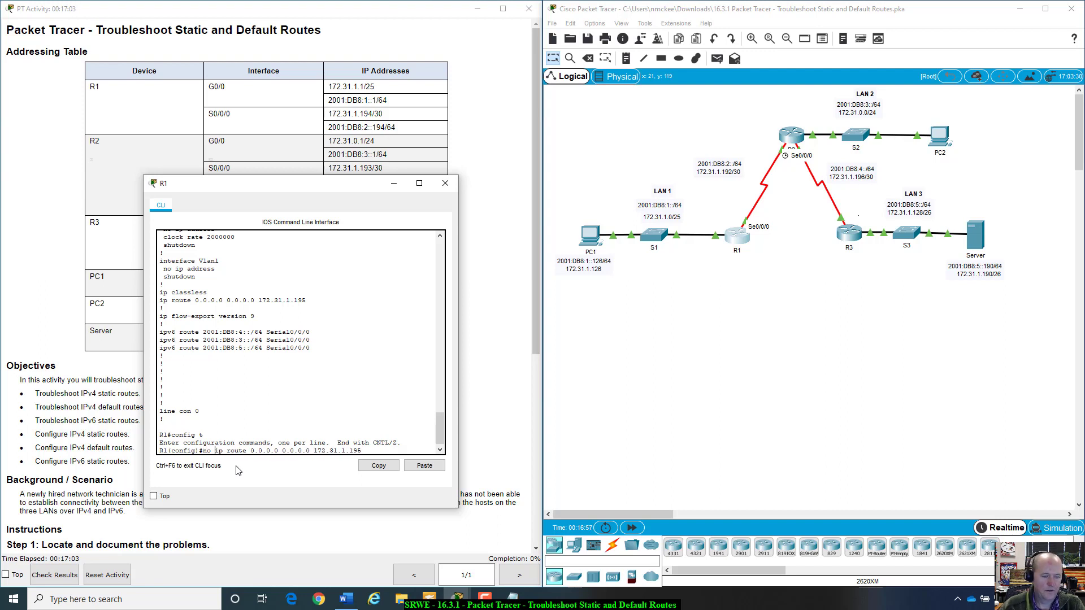
key("Return")
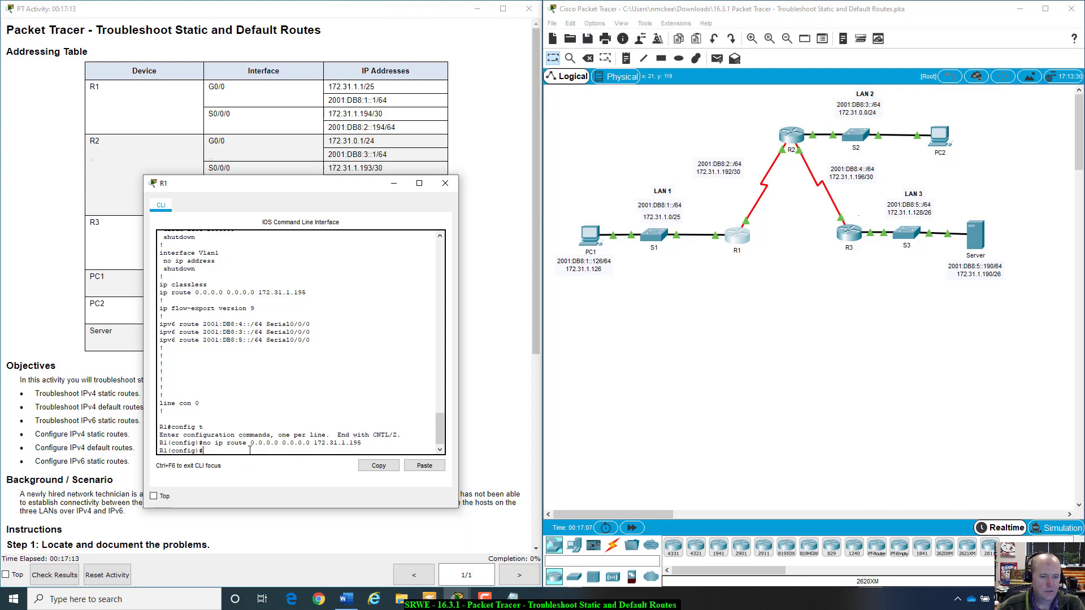
Configure R1's IPv4 default route as "ip route 0.0.0.0 0.0.0.0 172.31.1.193".
right_click(250, 451)
left_click(277, 472)
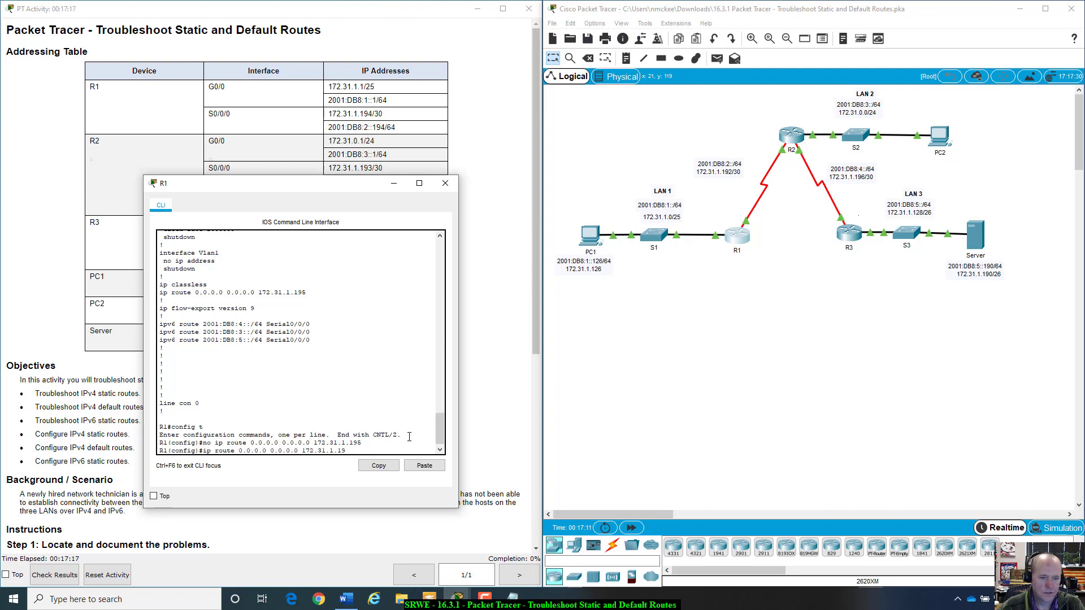
type("3")
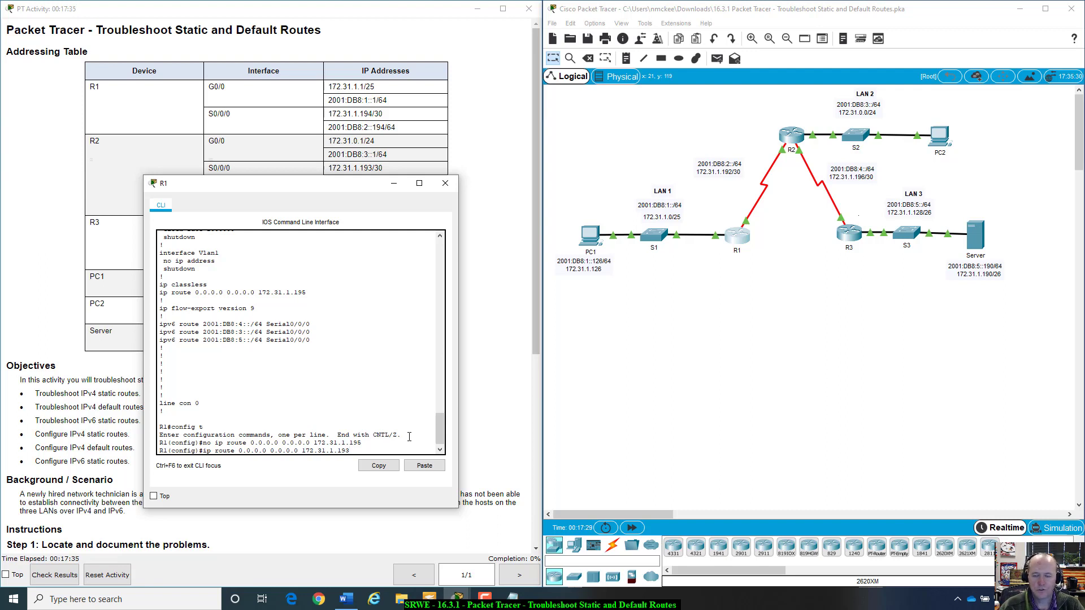
key("Return")
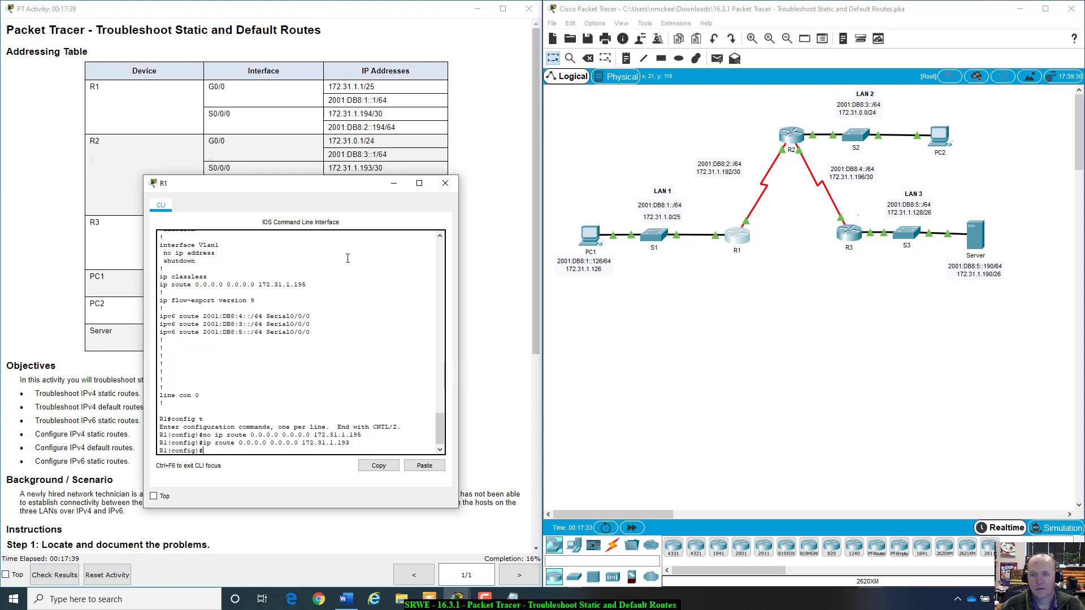
Bring up PC1's command prompt and repeat the ping to 172.31.1.193.
left_click_drag(361, 179, 935, 274)
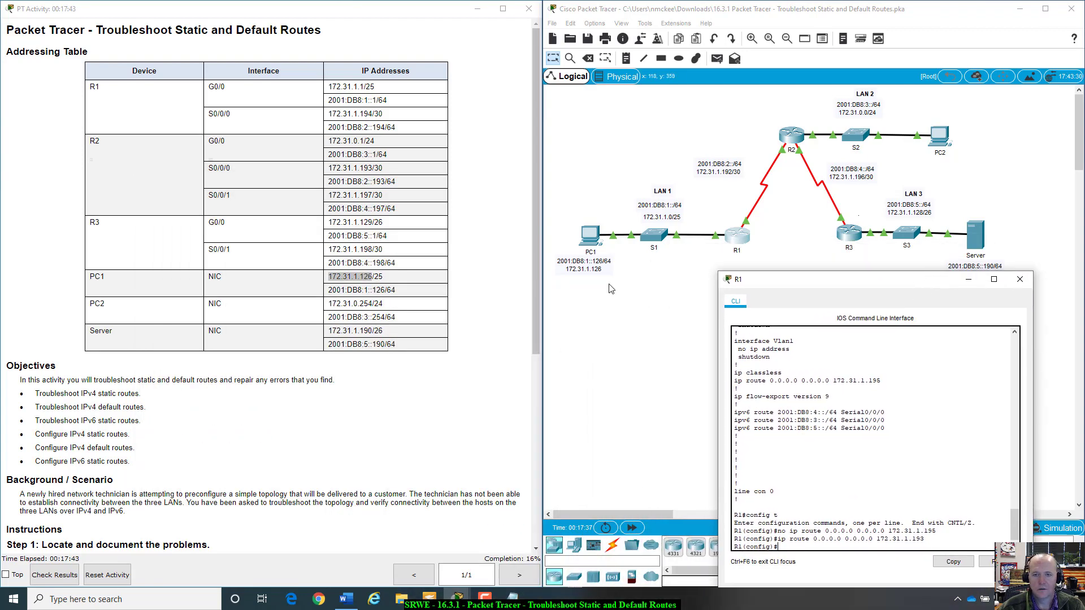
left_click(586, 238)
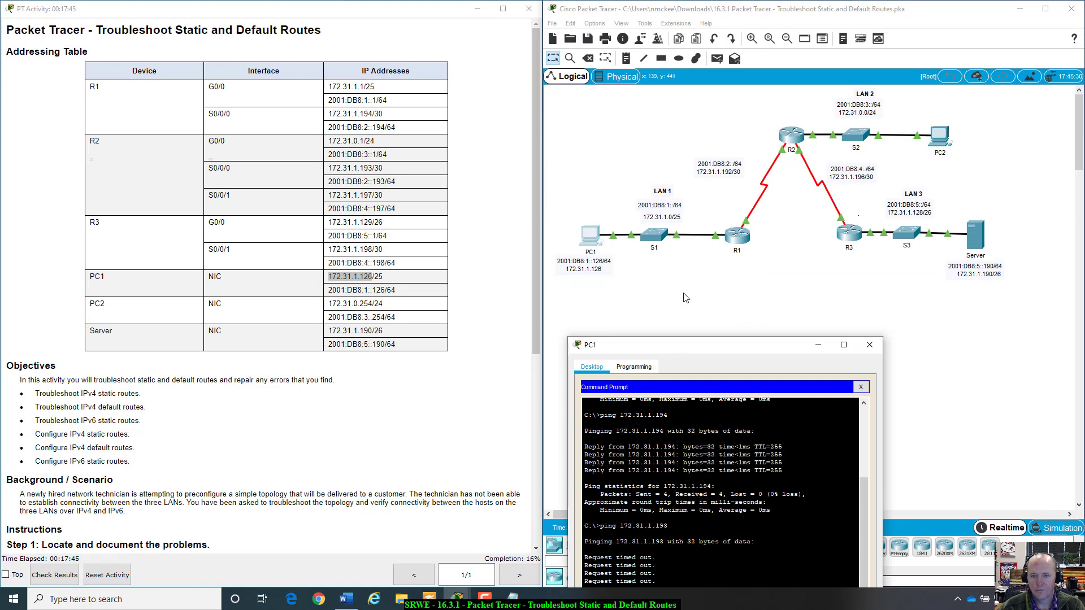
left_click_drag(686, 345, 701, 203)
key("Up")
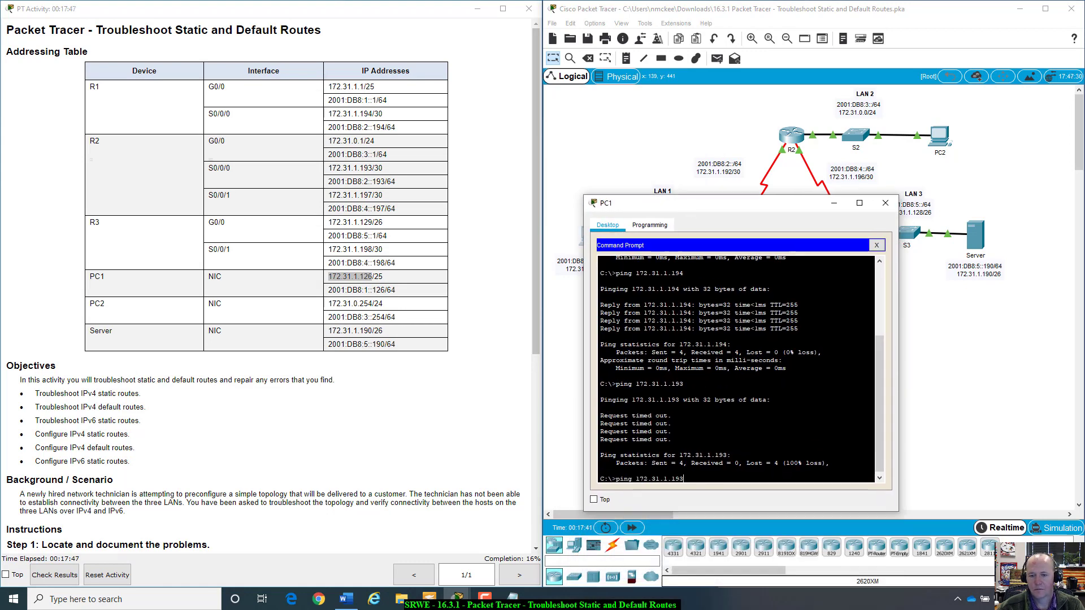
key("Return")
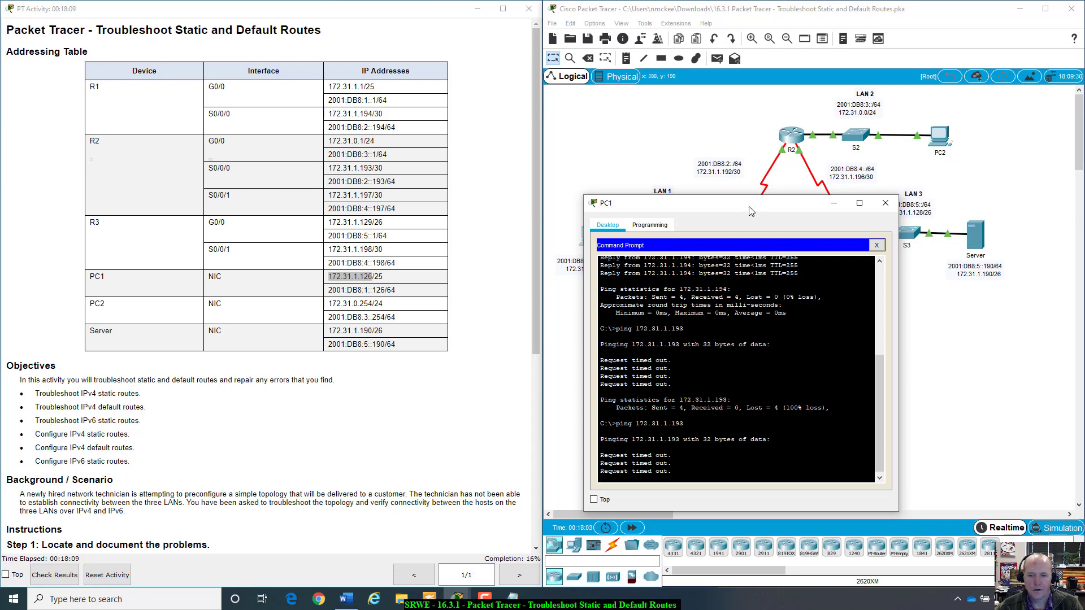
Return to R1's command line and leave global configuration mode with "exit".
left_click_drag(750, 209, 333, 296)
left_click(733, 336)
left_click(744, 240)
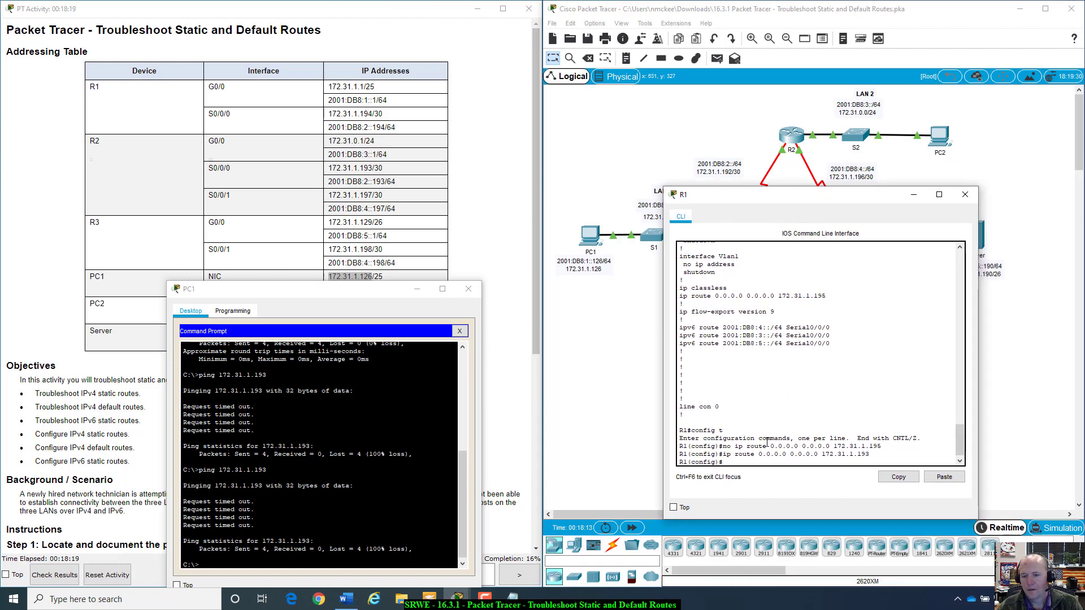
type("exit")
key("Return")
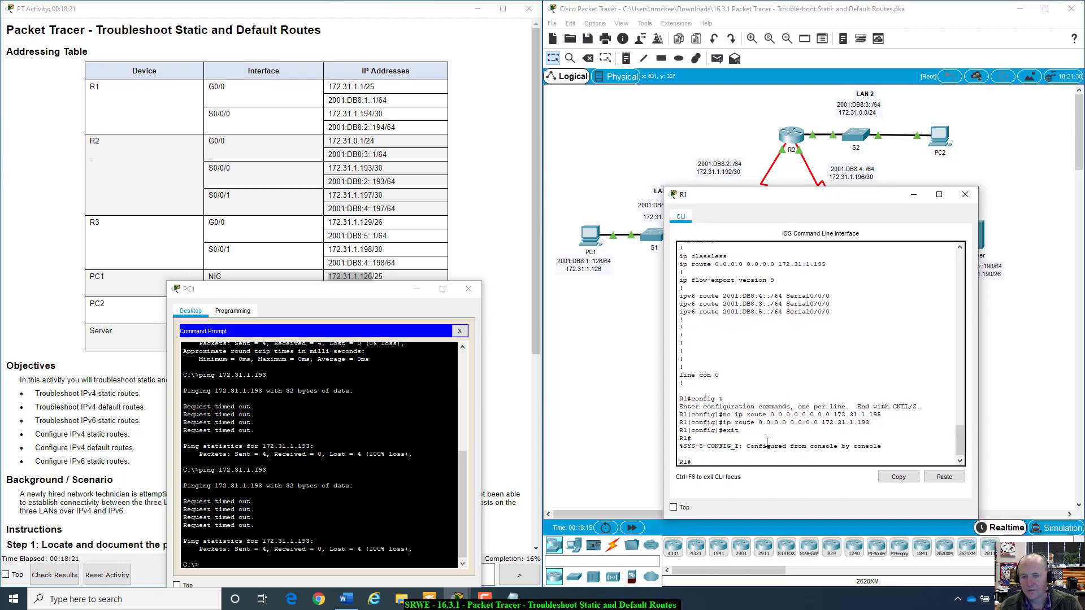
Display R1's running configuration with "show run" and check the next hop of its IPv4 default route.
type("show run")
key("Return")
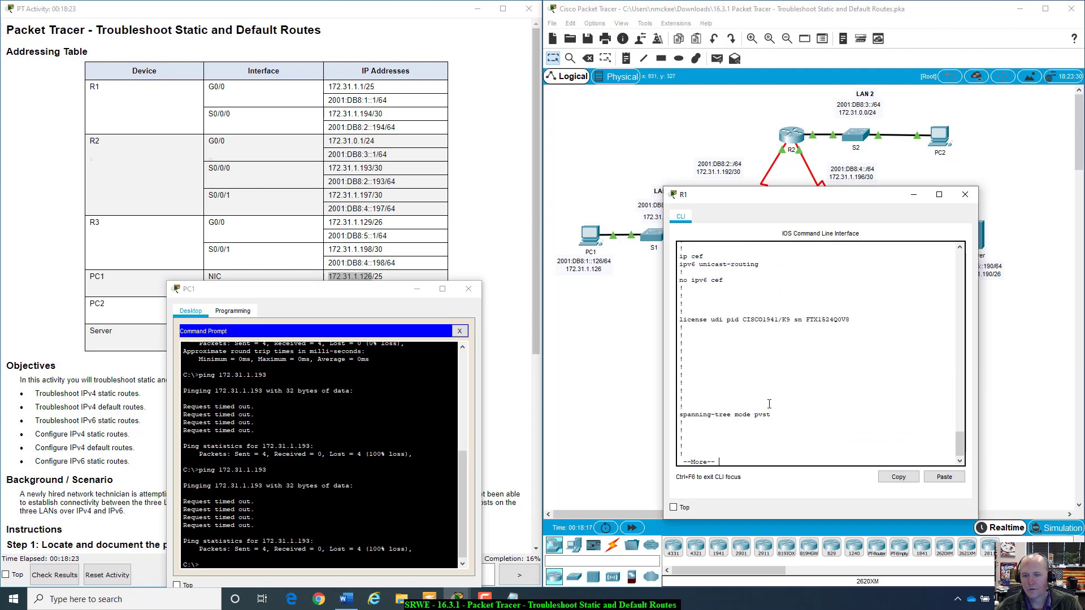
key("space")
key("space")
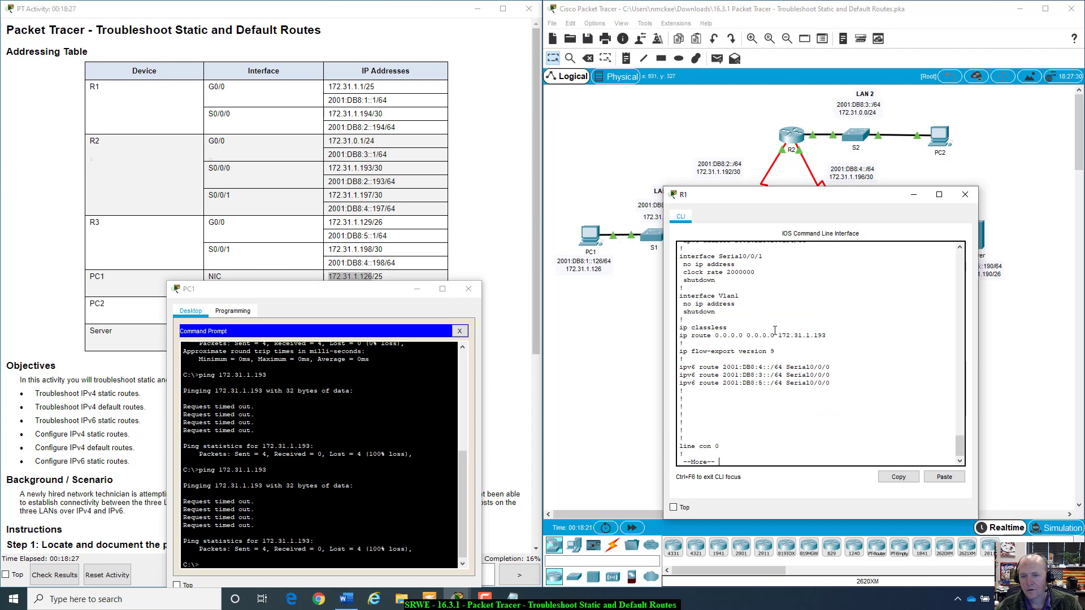
left_click_drag(829, 335, 778, 336)
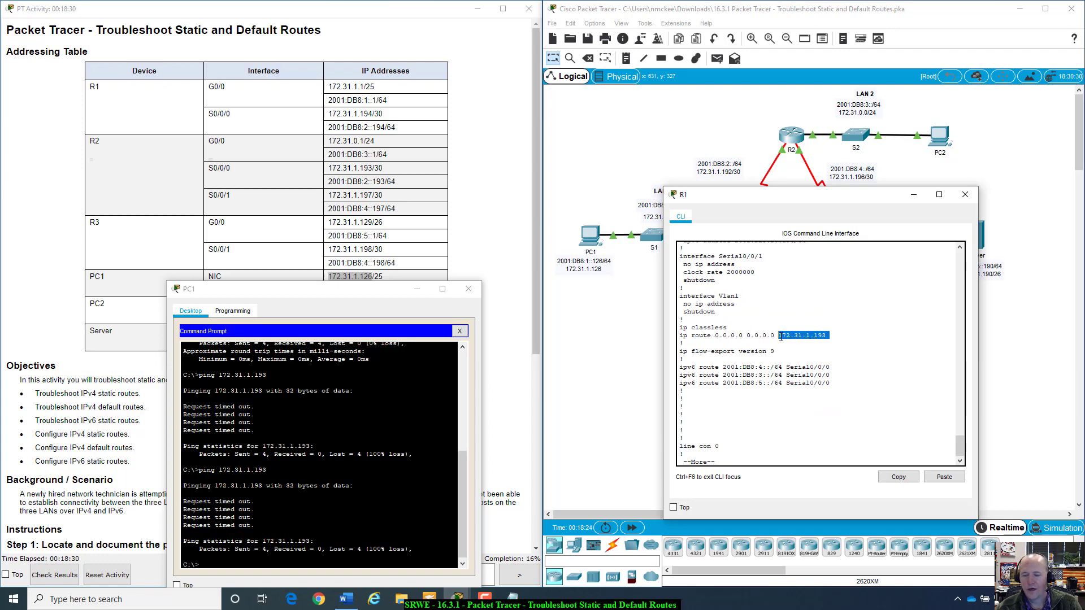
left_click(828, 337)
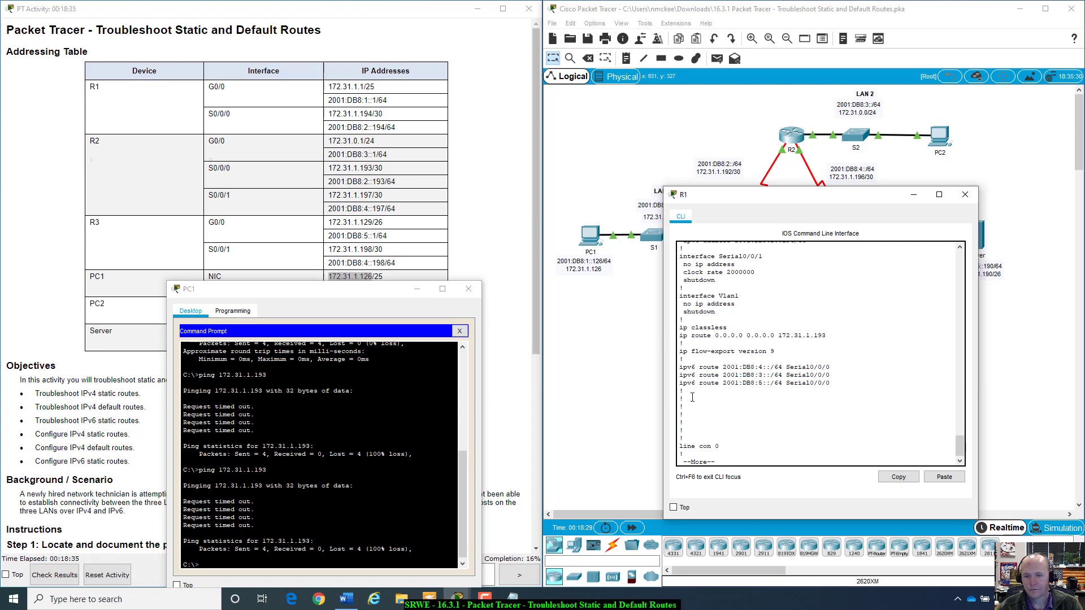
key("space")
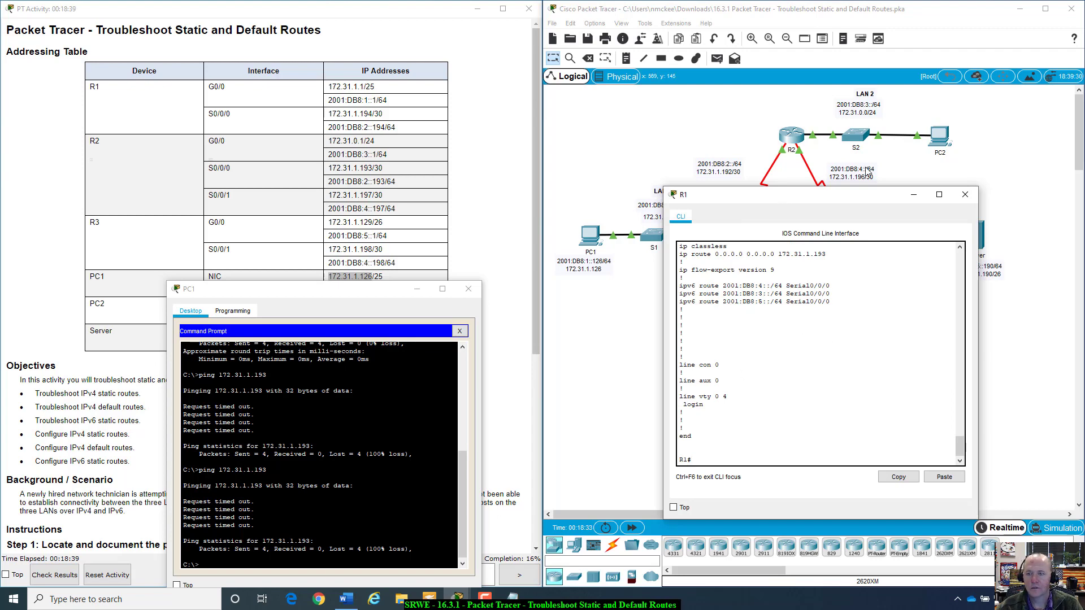
Save R1's configuration with "copy running-config startup-config", accepting the default destination filename.
mouse_move(839, 198)
left_mouse_down()
mouse_move(810, 269)
mouse_move(852, 188)
left_mouse_up()
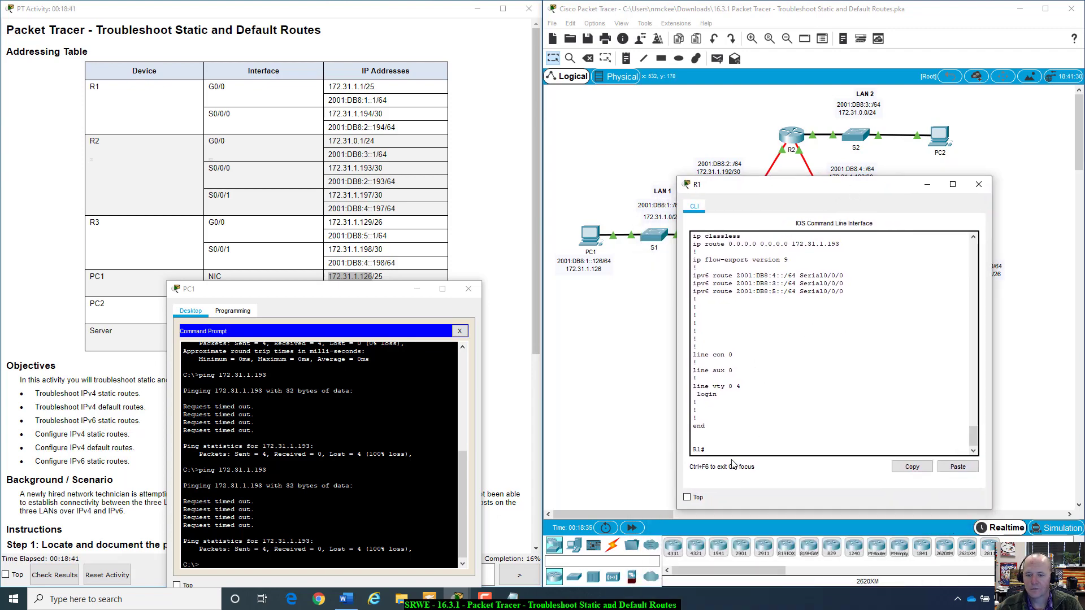
type("co")
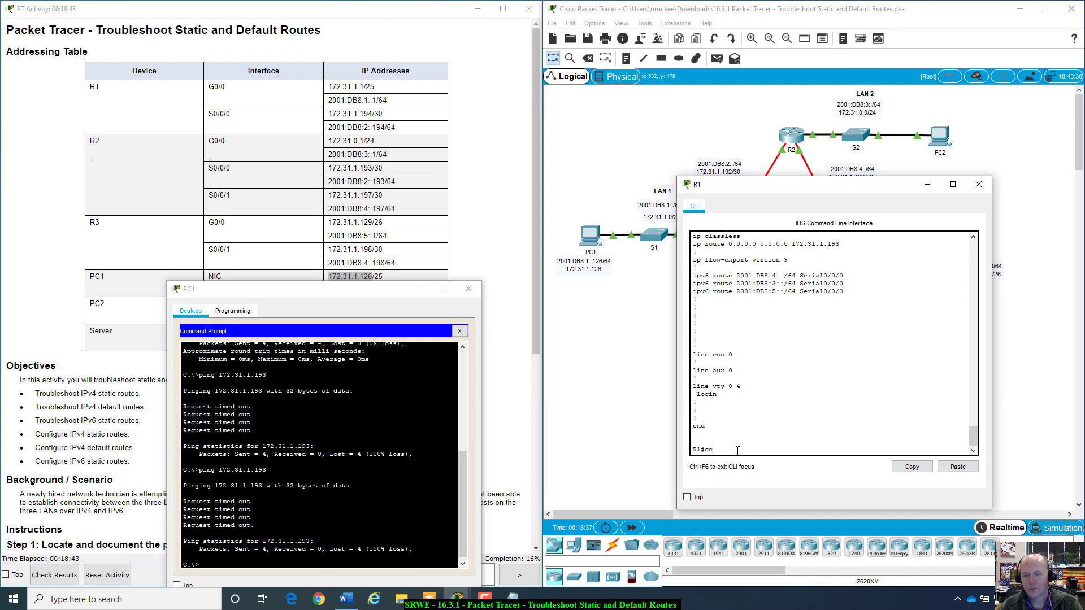
type("py")
key("Tab")
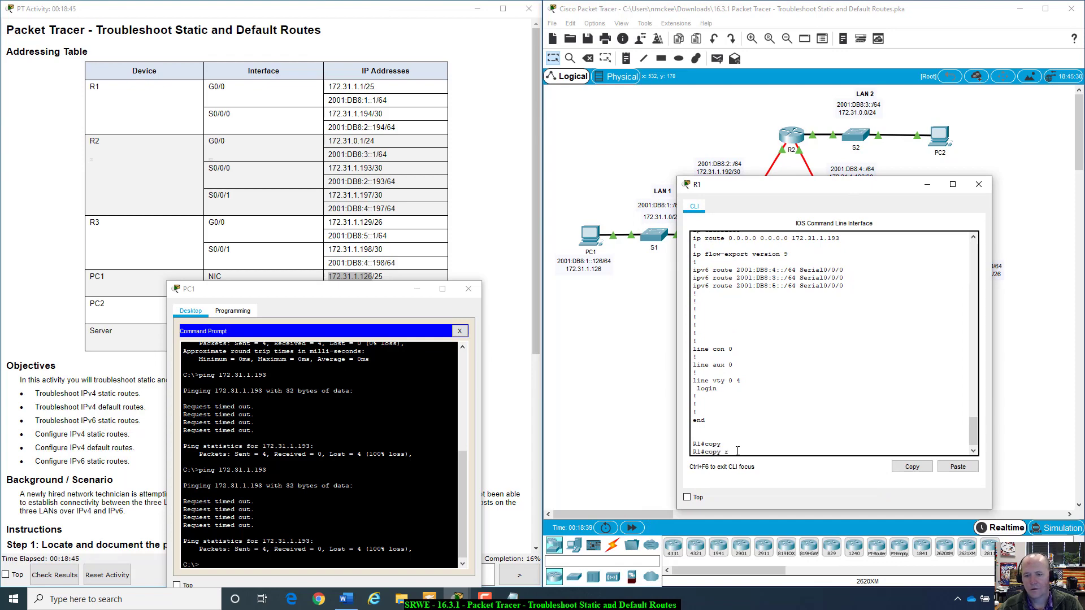
type("r")
key("Tab")
type("st")
key("Tab")
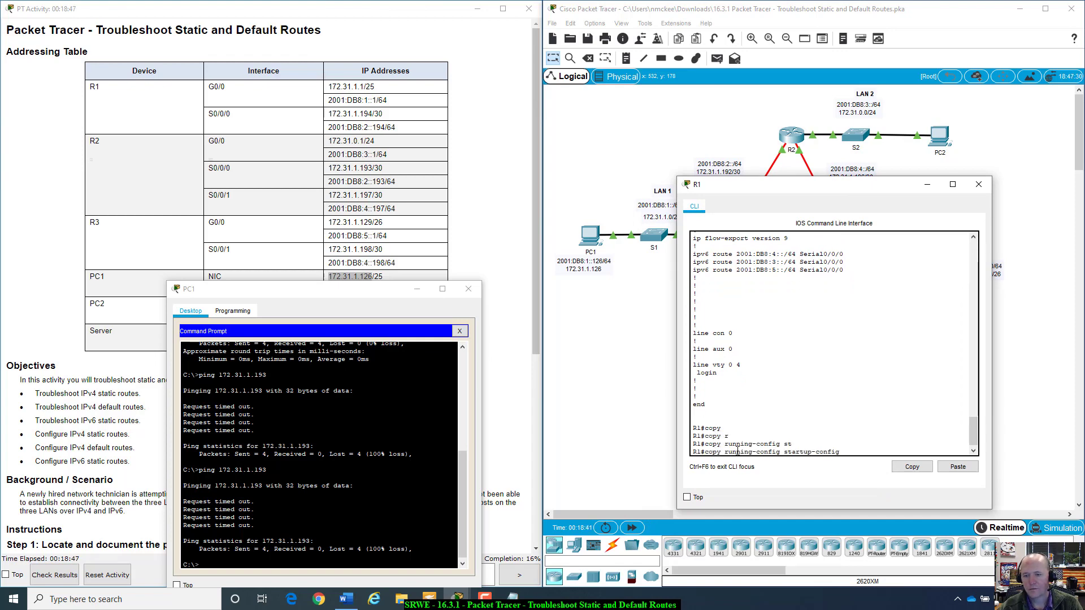
key("Return")
key("Return")
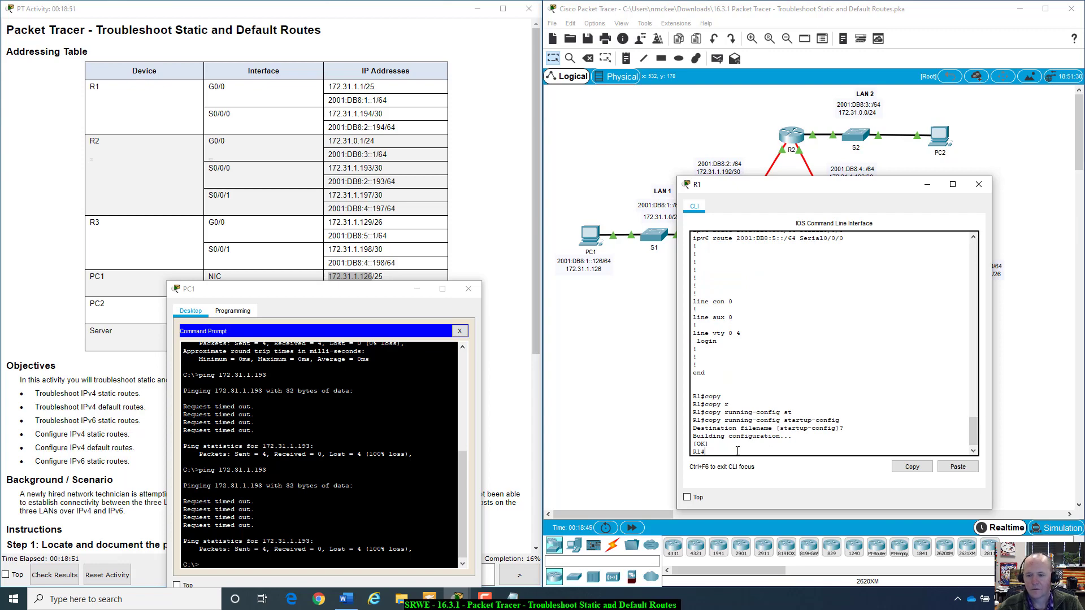
Ping 172.31.1.193 and 172.31.1.194 from R1's command line.
left_click_drag(892, 186, 893, 276)
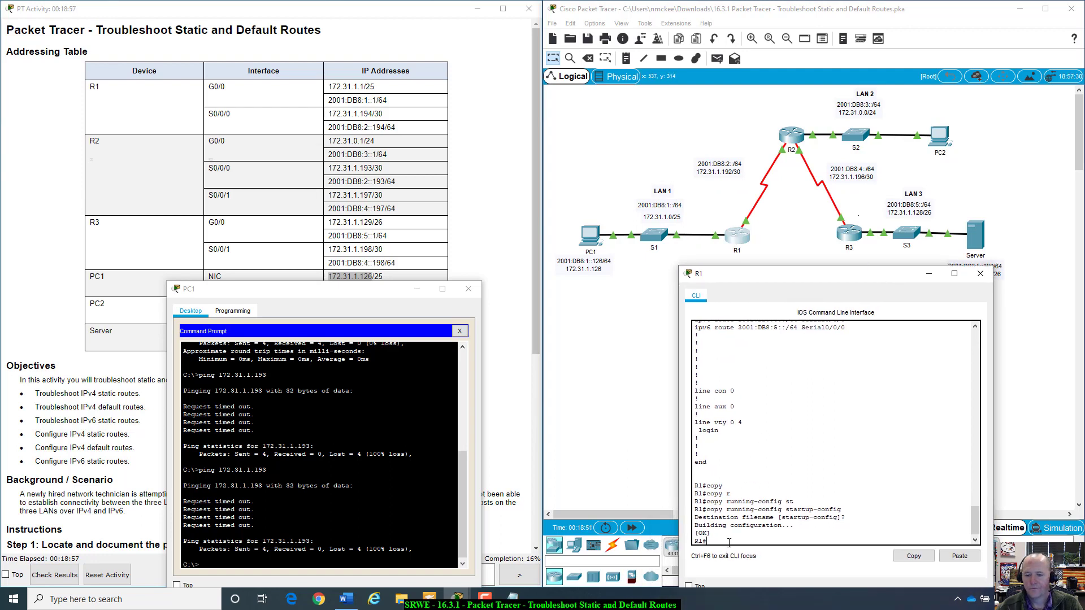
type("ping")
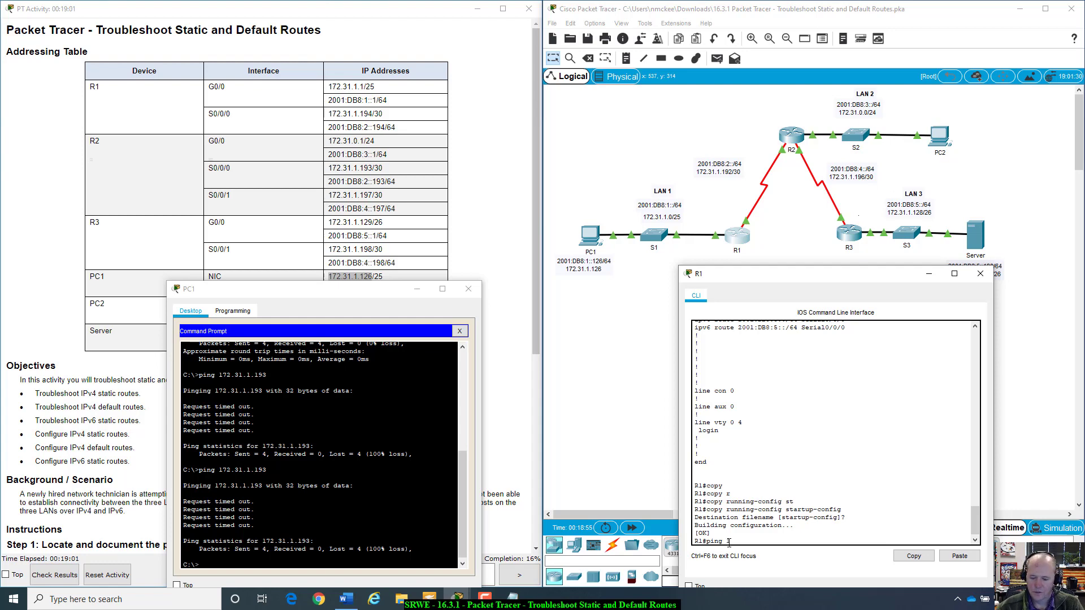
type(" 172.31.1")
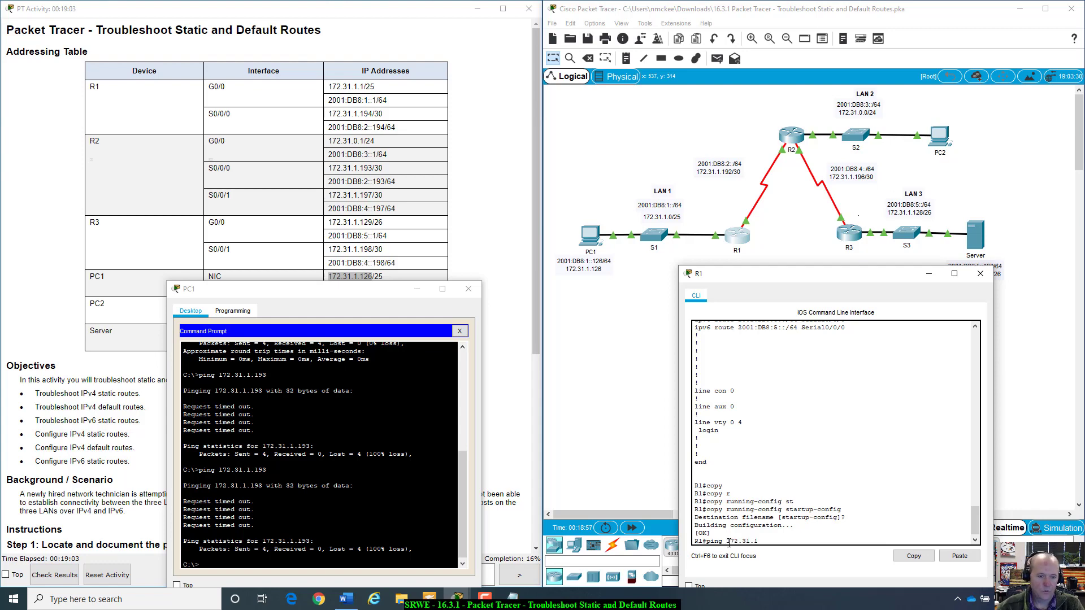
type(".19")
type("3")
key("Return")
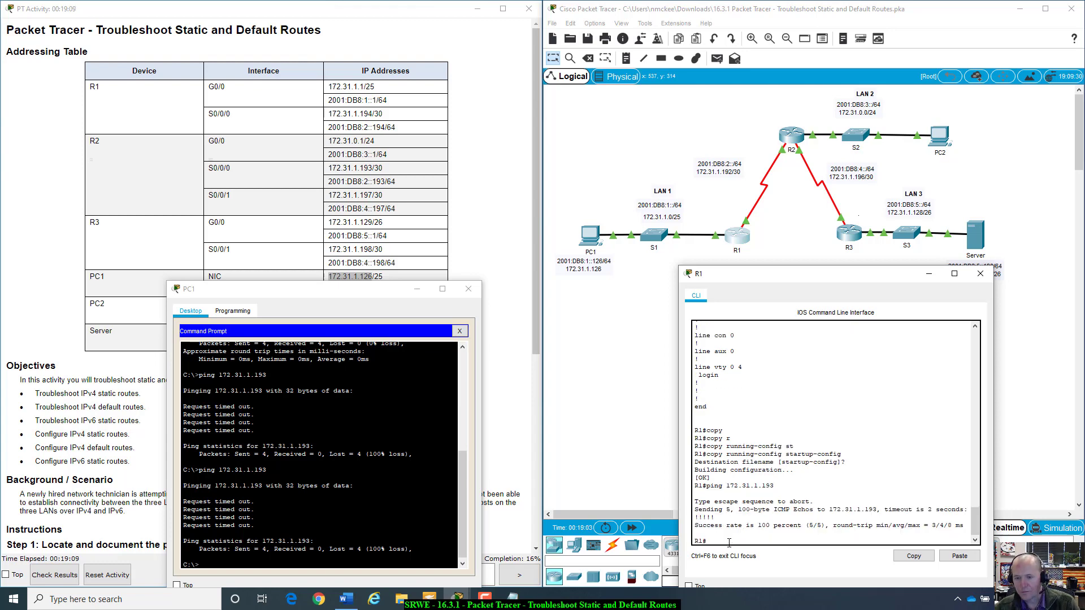
key("Up")
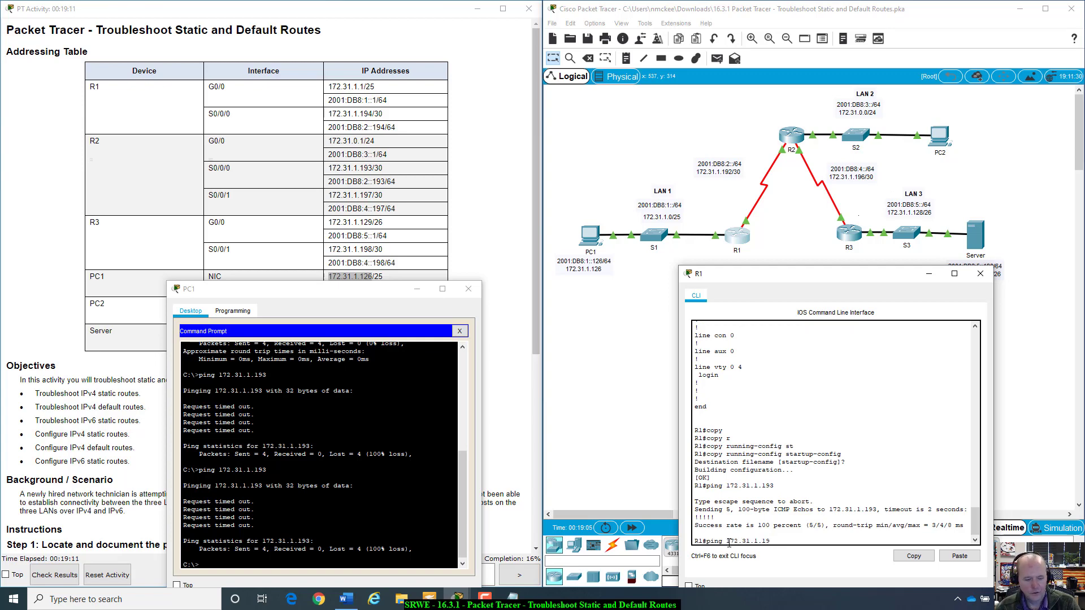
type("4")
key("Return")
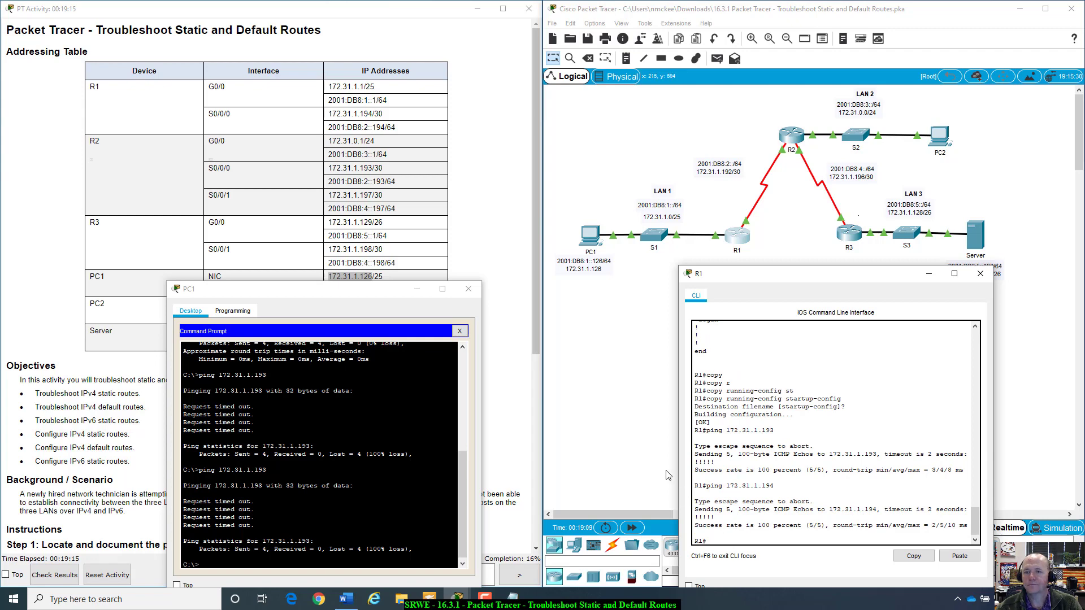
Reopen PC1 and check its IPv4 and IPv6 settings in IP Configuration against the addressing table.
left_click_drag(852, 281, 868, 273)
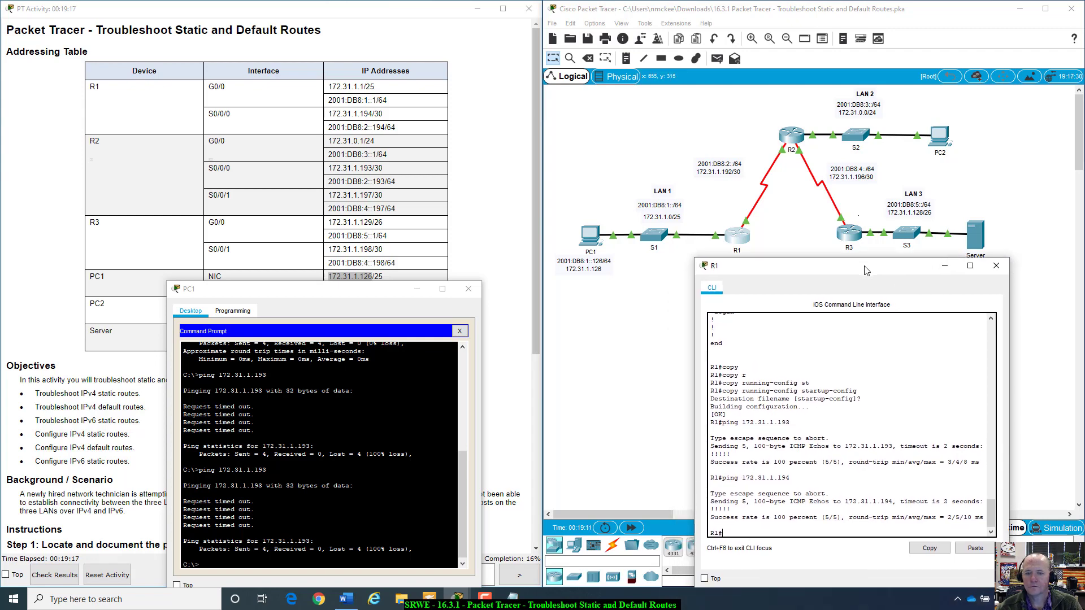
left_click(469, 289)
left_click(590, 237)
left_click(591, 237)
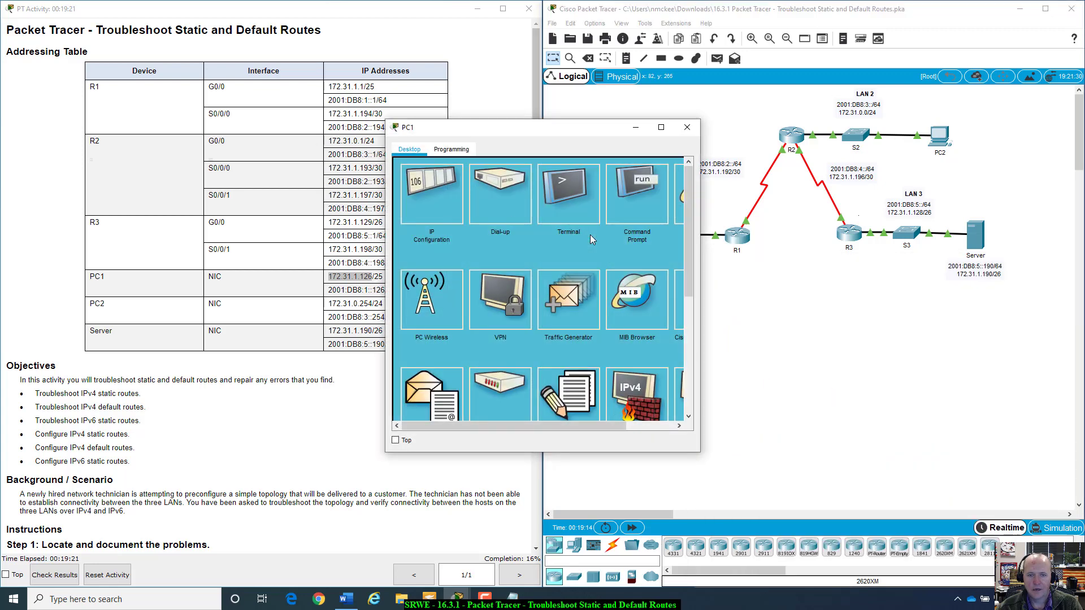
left_click(447, 181)
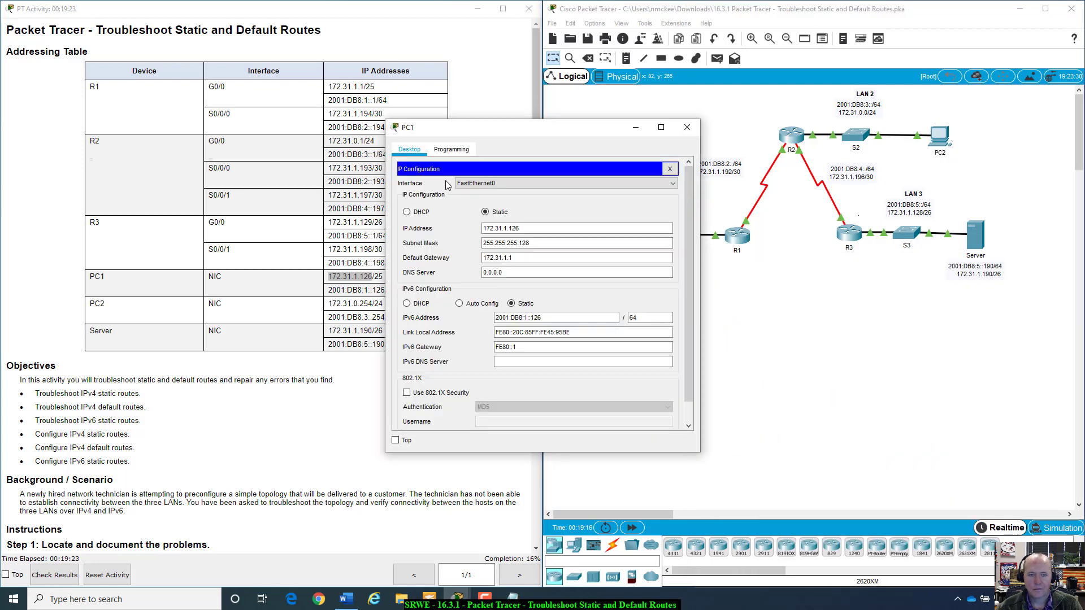
left_click_drag(568, 129, 562, 155)
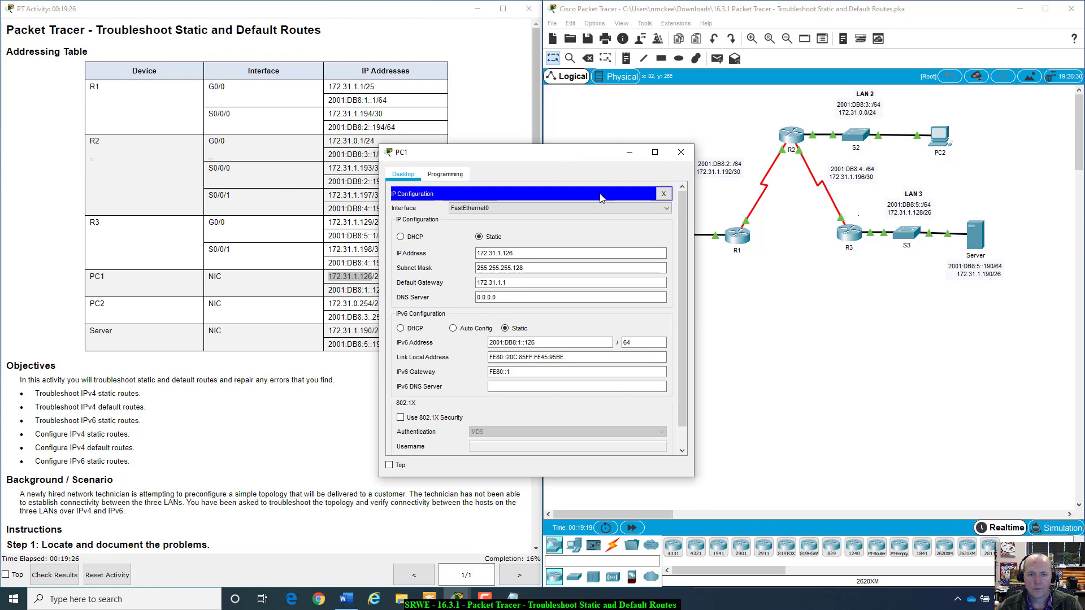
left_click(664, 195)
Ping 172.31.1.193 again from PC1's command prompt, and close the PC1 window when the ping finishes.
left_click(629, 224)
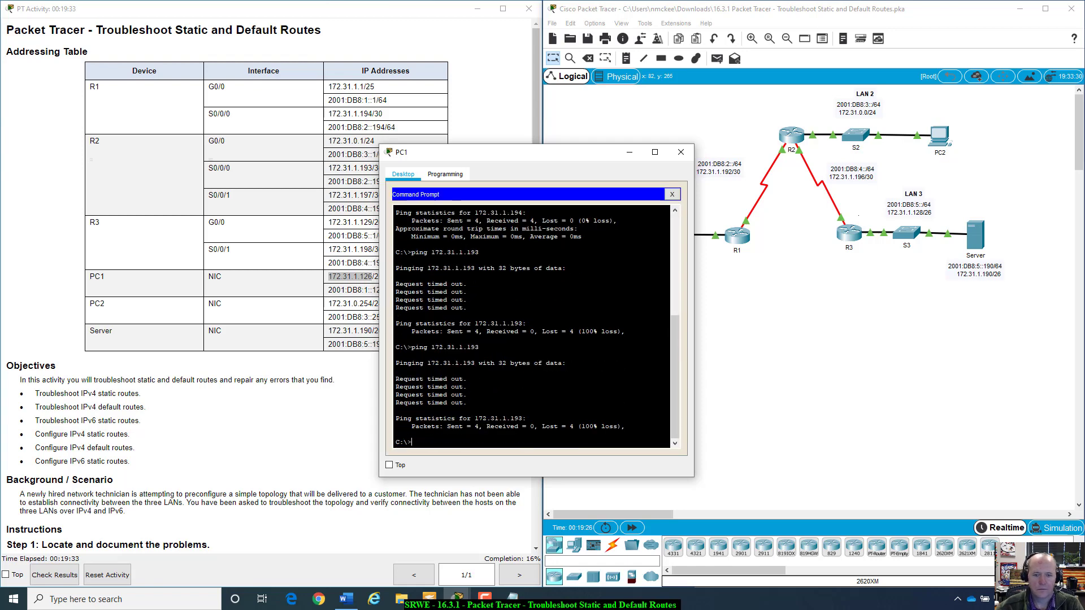
key("Up")
key("Return")
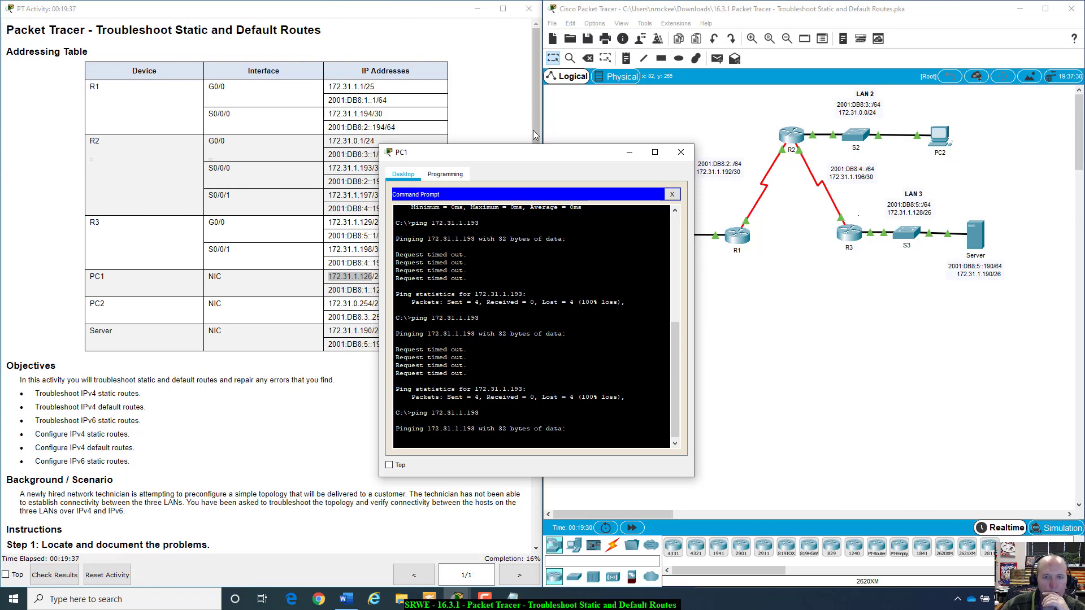
left_click_drag(521, 154, 382, 193)
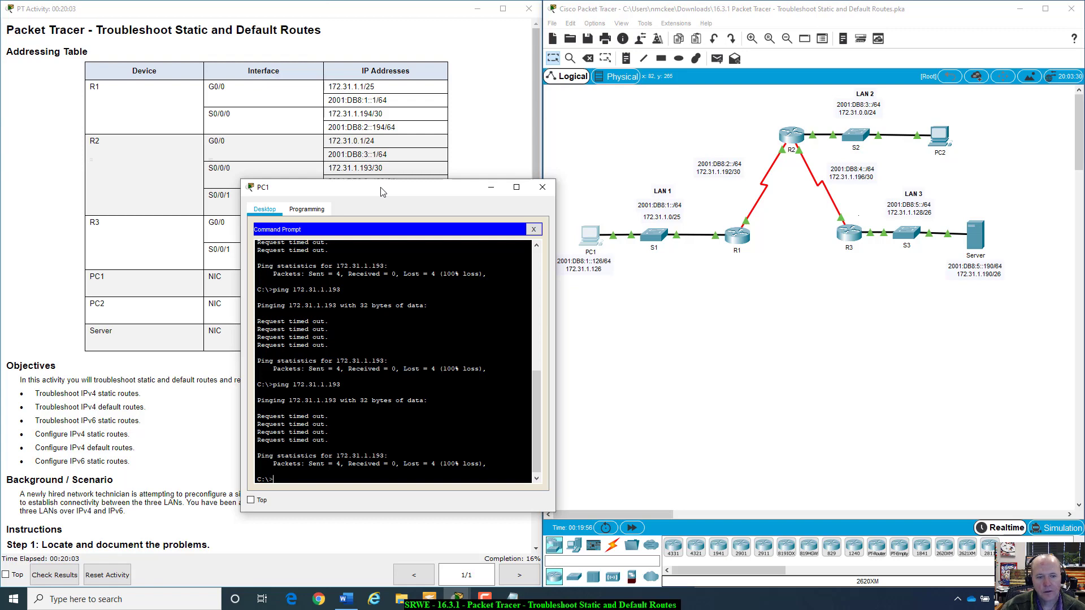
left_click_drag(381, 192, 716, 260)
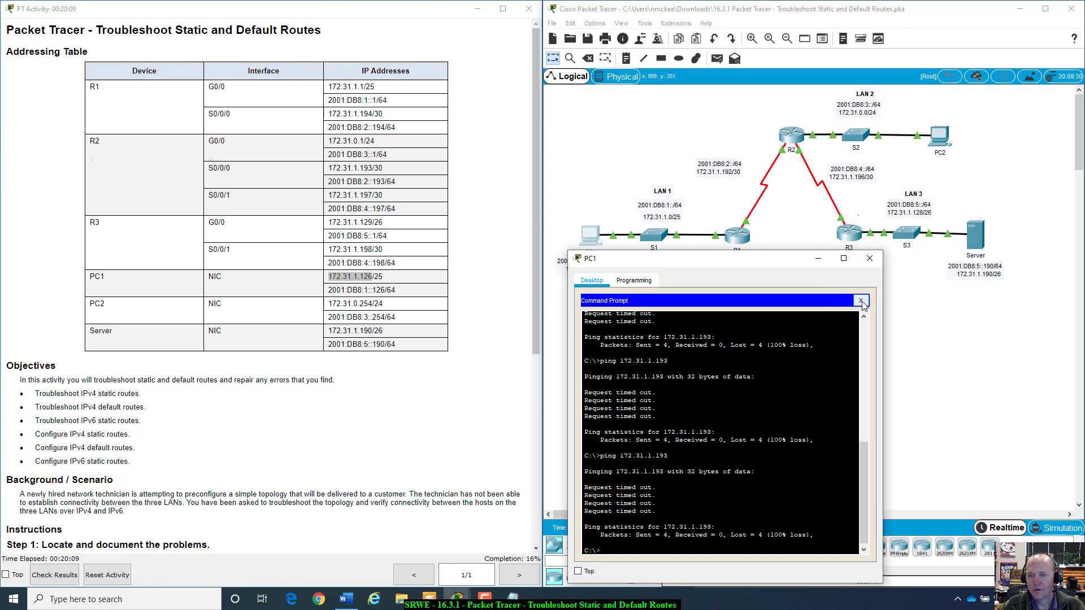
left_click(861, 300)
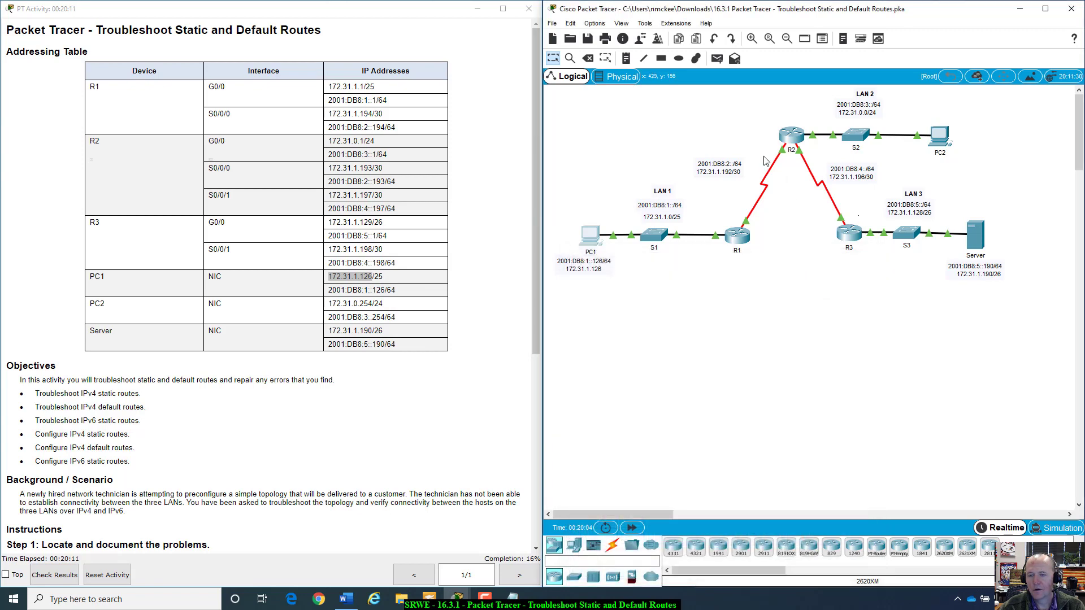
Open R2's command line and look through its startup output.
left_click(791, 138)
left_click_drag(588, 134, 806, 146)
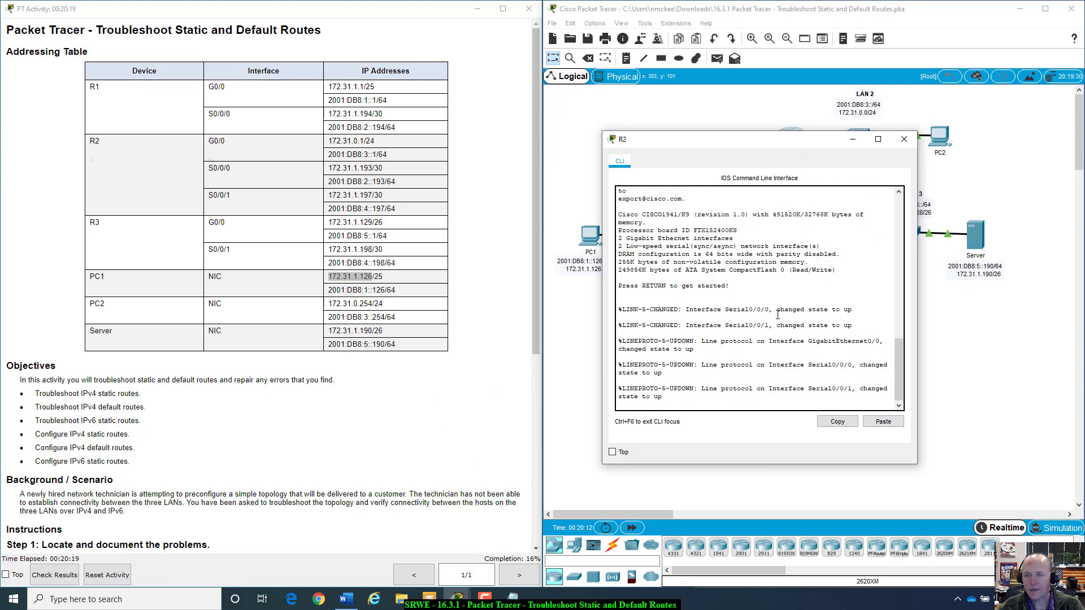
scroll(759, 327, "up", 10)
scroll(759, 327, "up", 2)
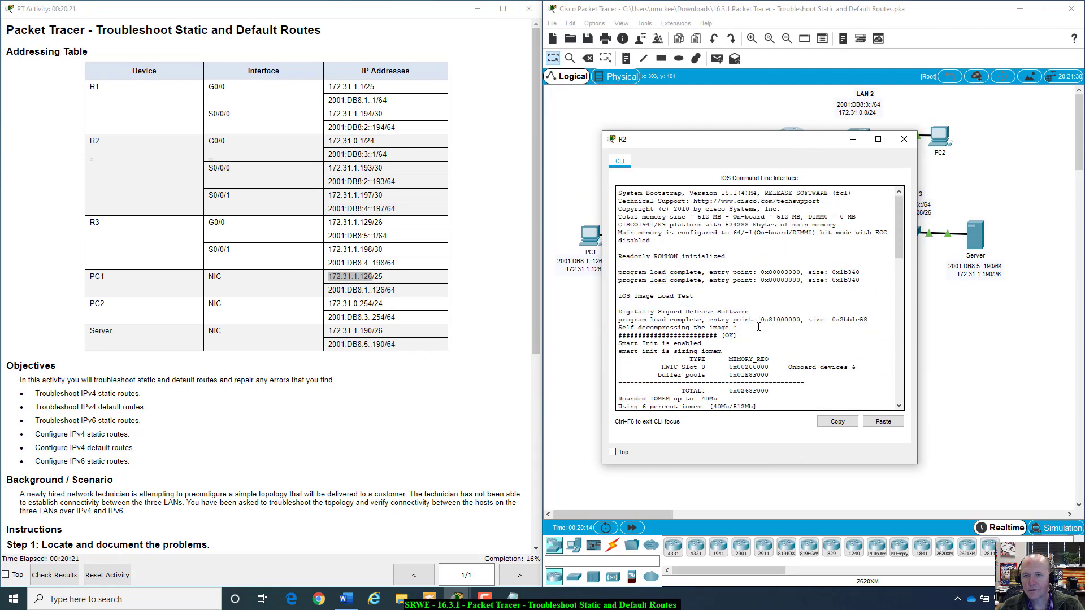
scroll(766, 323, "down", 5)
scroll(768, 321, "down", 9)
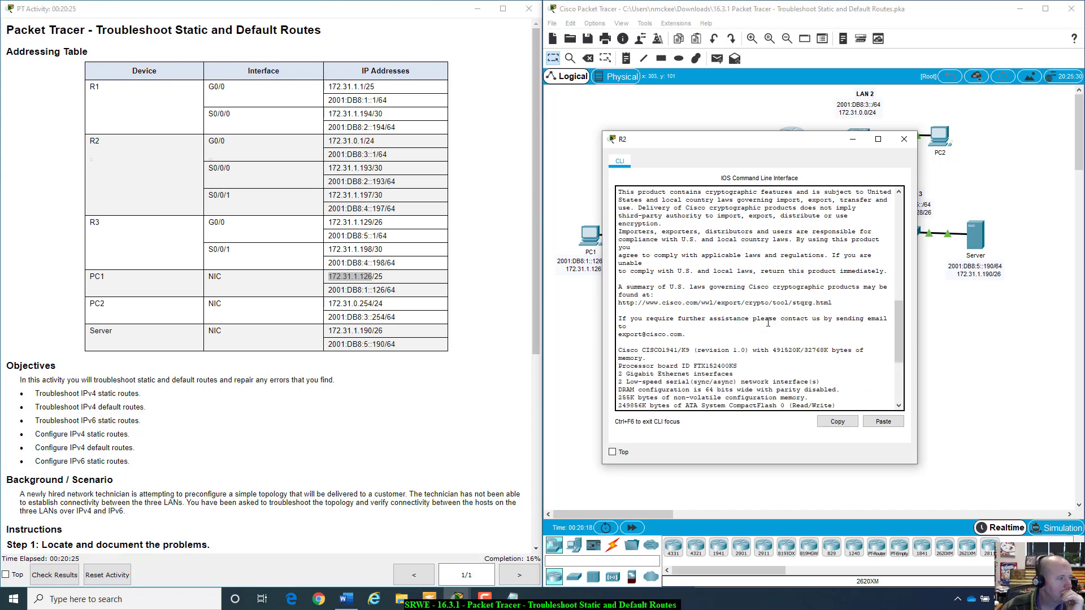
key("alt+Tab")
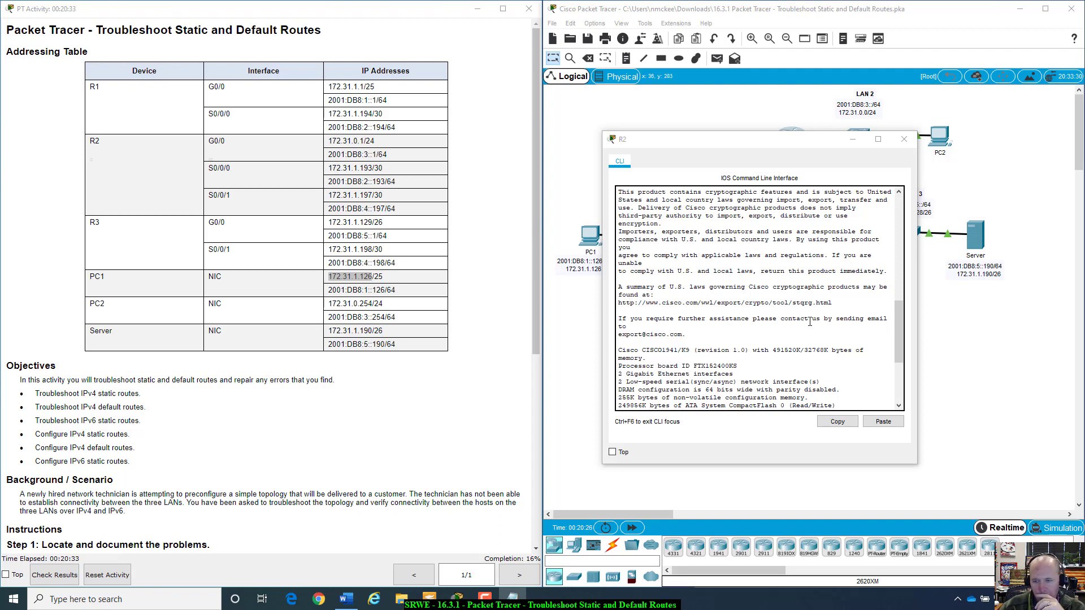
Enter privileged mode on R2 and display its running configuration with show run.
scroll(794, 378, "down", 6)
scroll(782, 385, "up", 1)
left_click(782, 385)
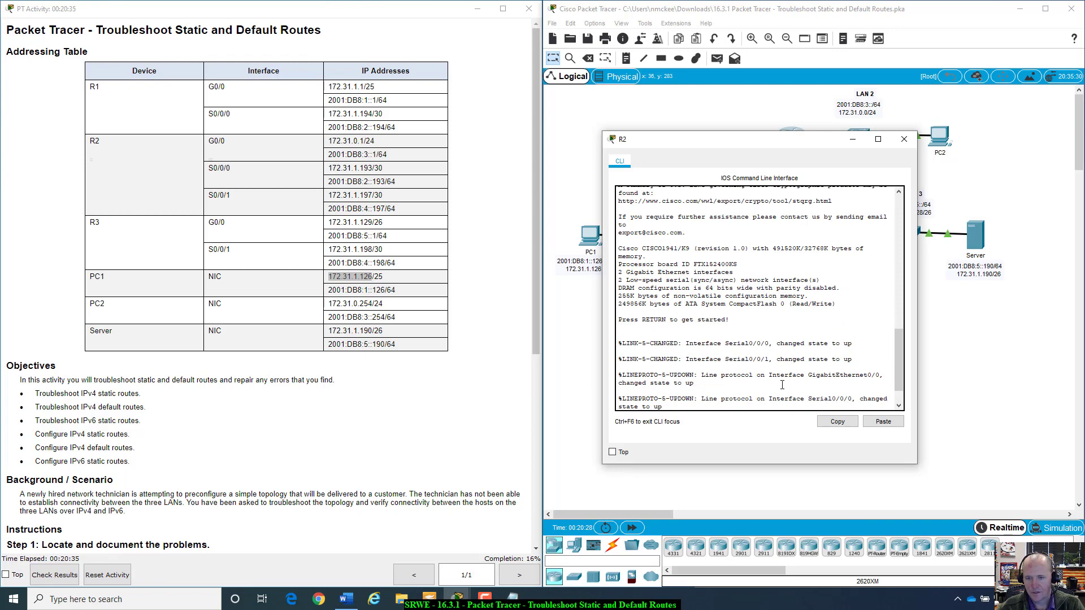
key("Return")
key("Return")
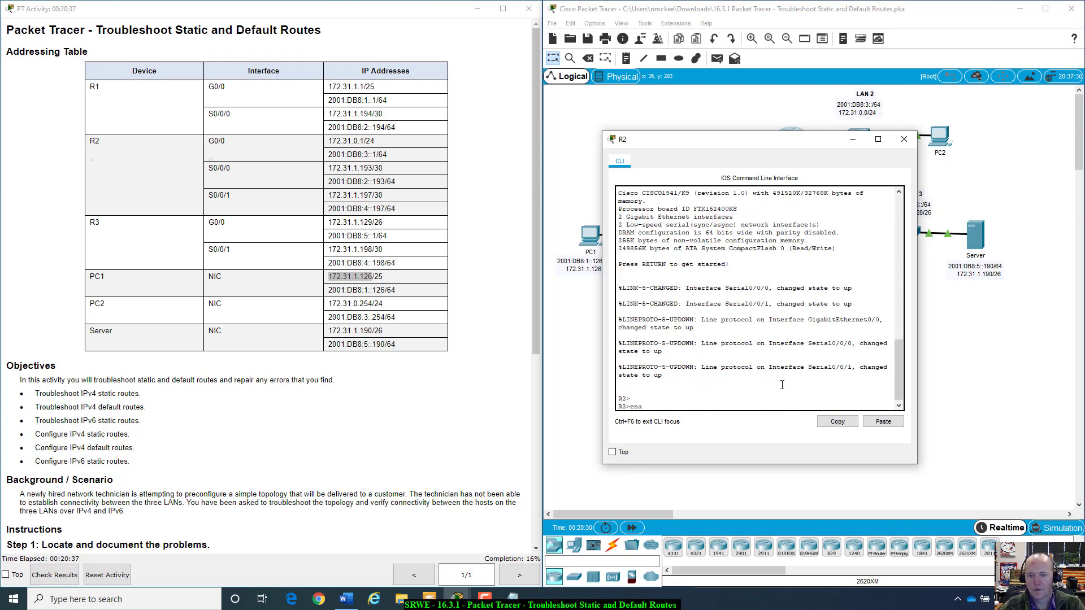
type("enable")
key("Return")
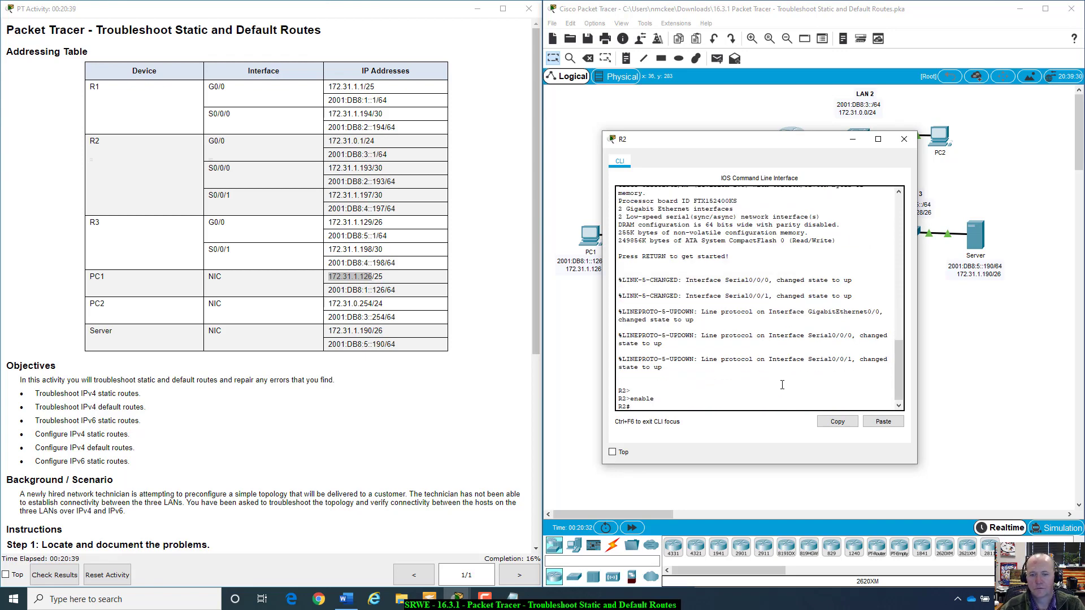
type("show run")
key("Return")
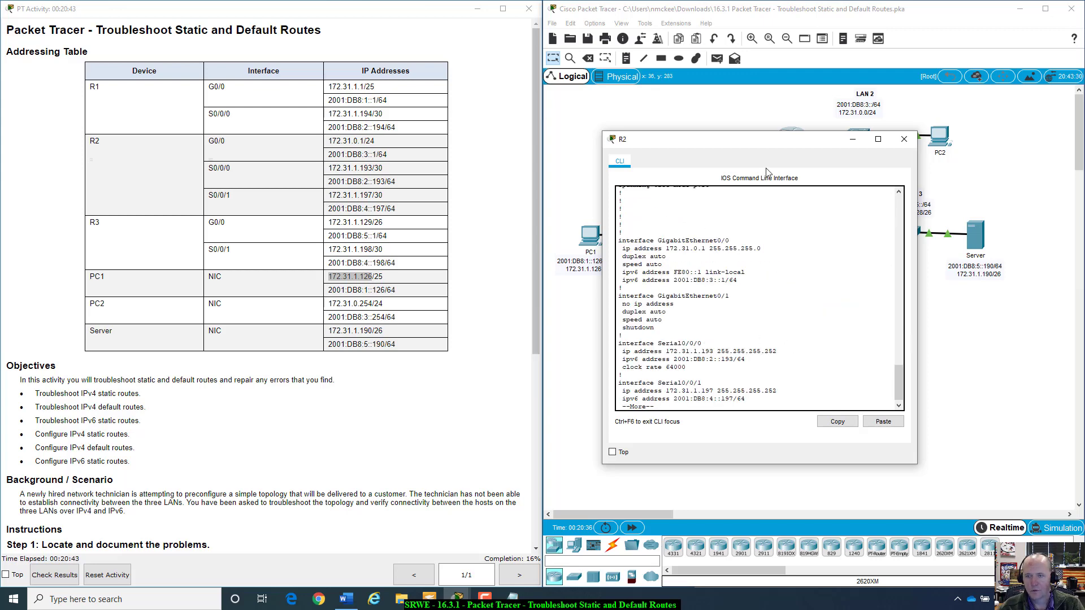
Compare R2's G0/0, S0/0/0 and S0/0/1 addresses in the running configuration with the addressing table and topology.
left_click_drag(785, 147, 773, 208)
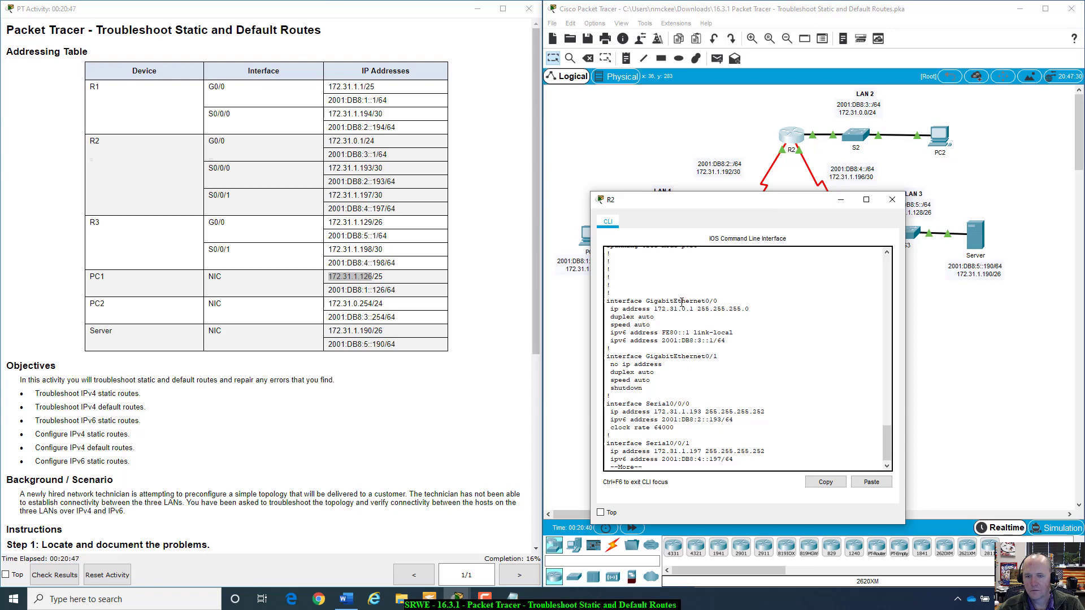
left_click_drag(787, 201, 884, 307)
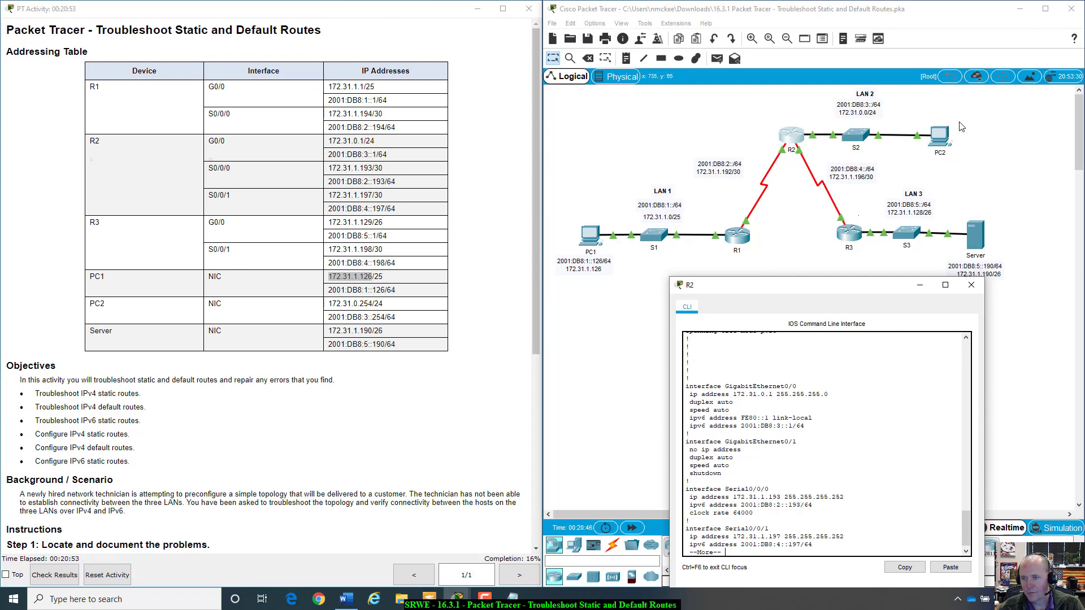
left_click_drag(903, 290, 871, 196)
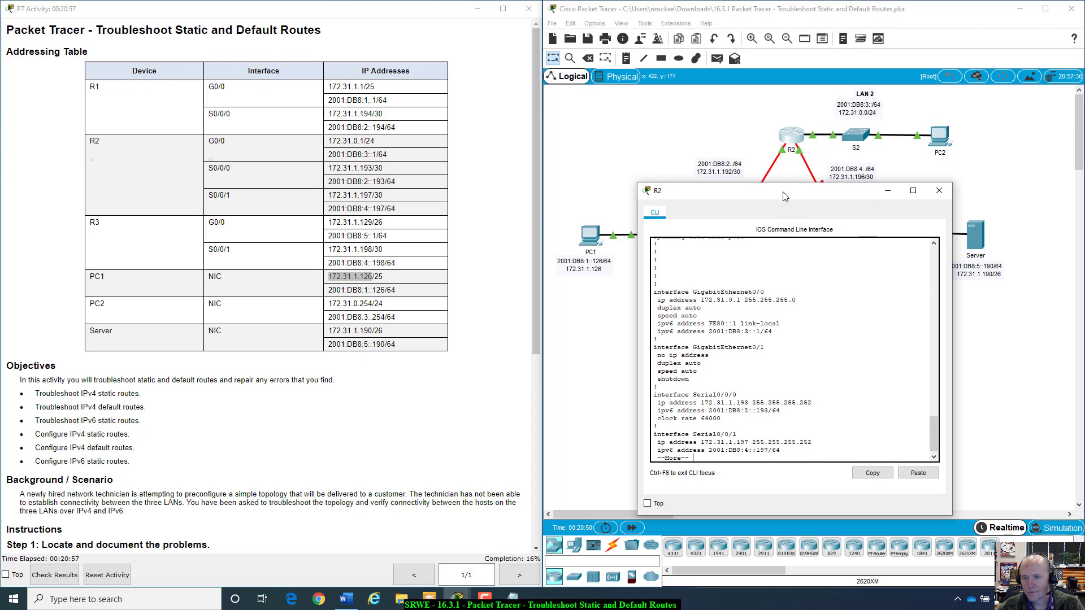
left_click_drag(785, 197, 755, 235)
left_click(721, 151)
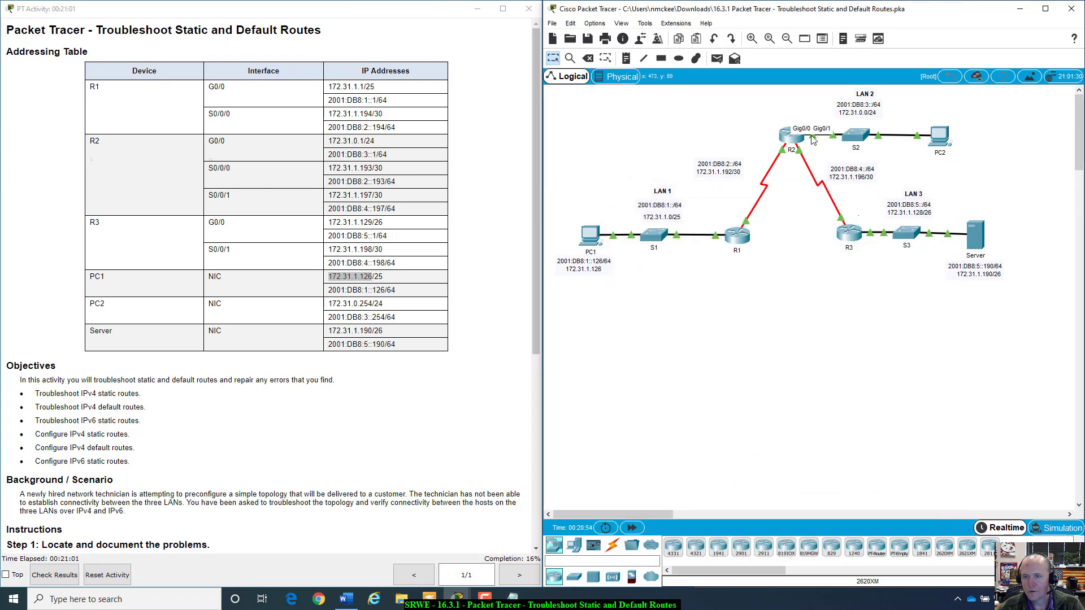
left_click(792, 137)
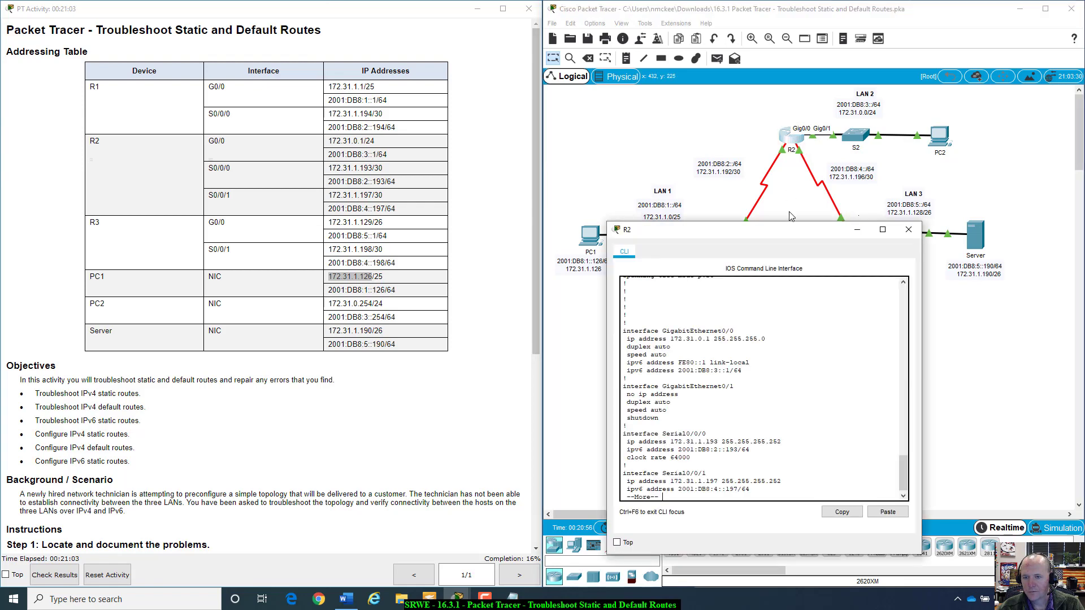
left_click_drag(778, 231, 793, 148)
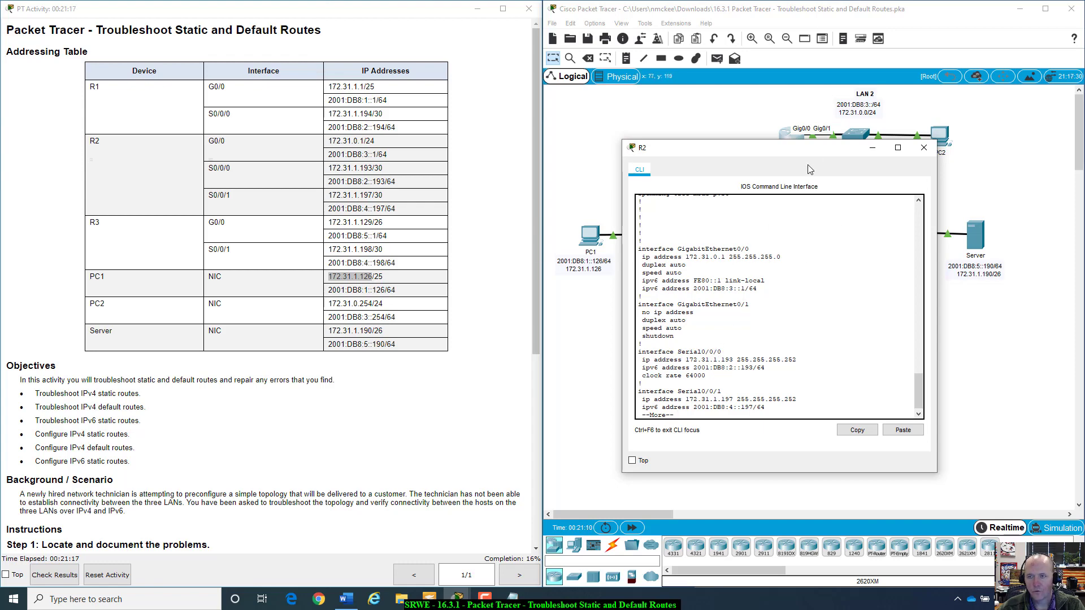
left_click_drag(820, 148, 808, 169)
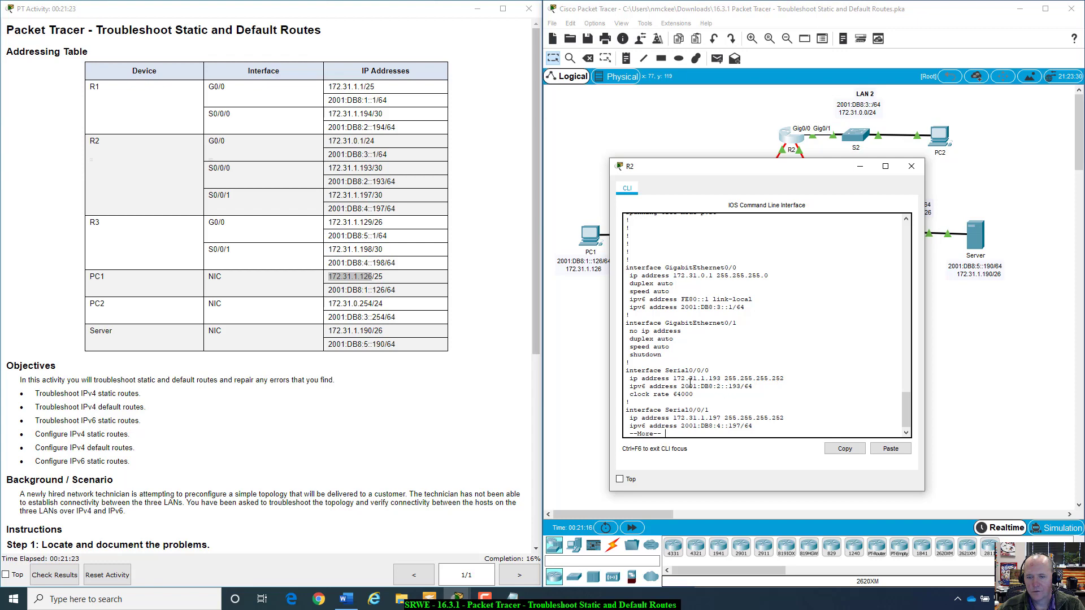
scroll(686, 392, "down", 1)
scroll(686, 394, "up", 2)
scroll(687, 394, "down", 2)
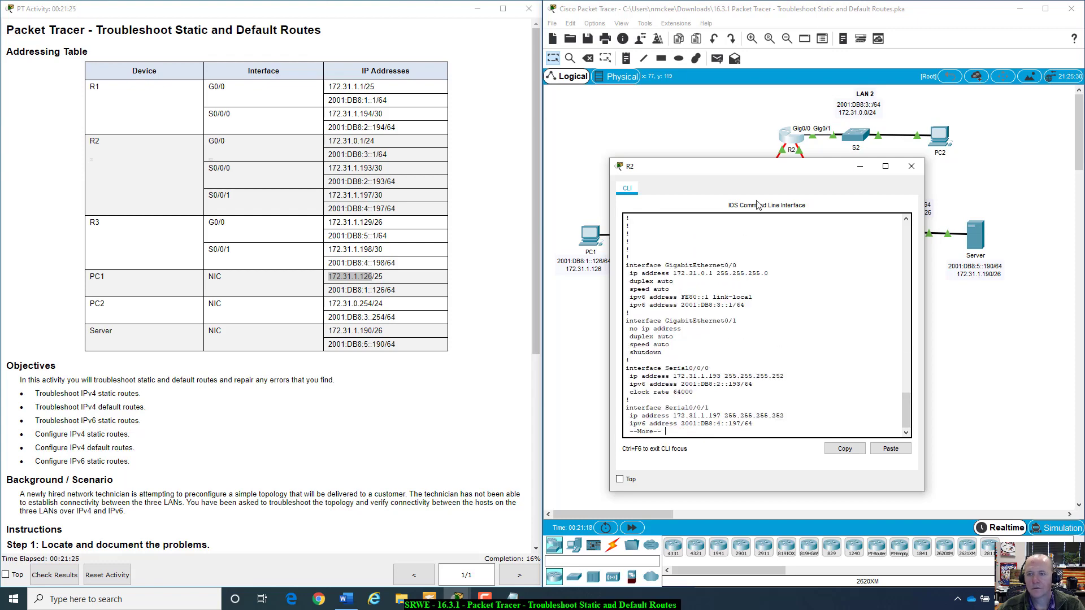
left_click_drag(779, 169, 748, 192)
Continue R2's running configuration to the static routes and check their masks and next hops against the topology.
key("space")
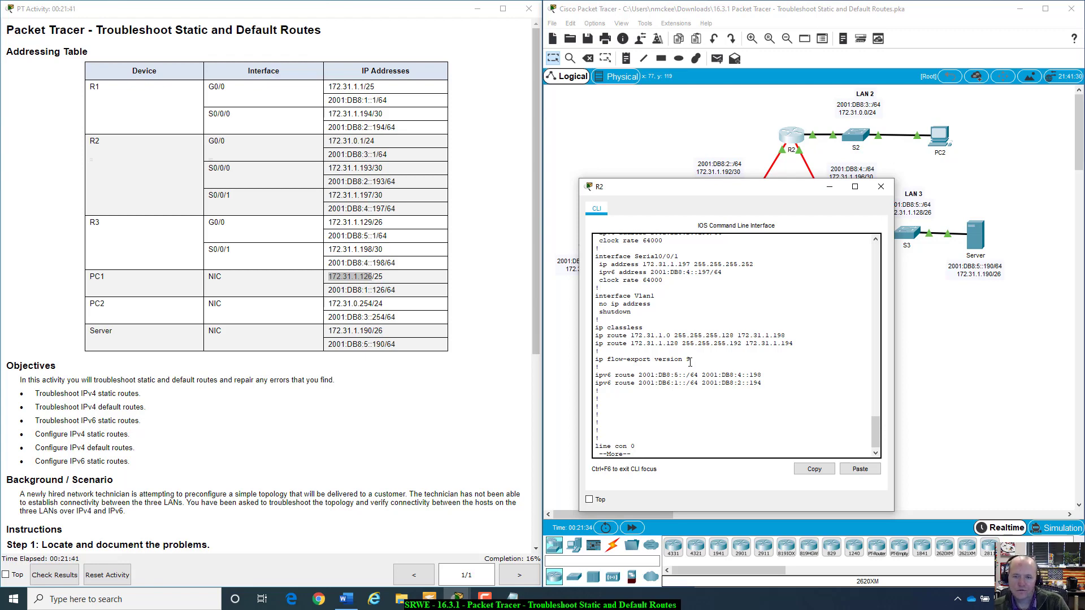
left_click_drag(746, 195, 827, 290)
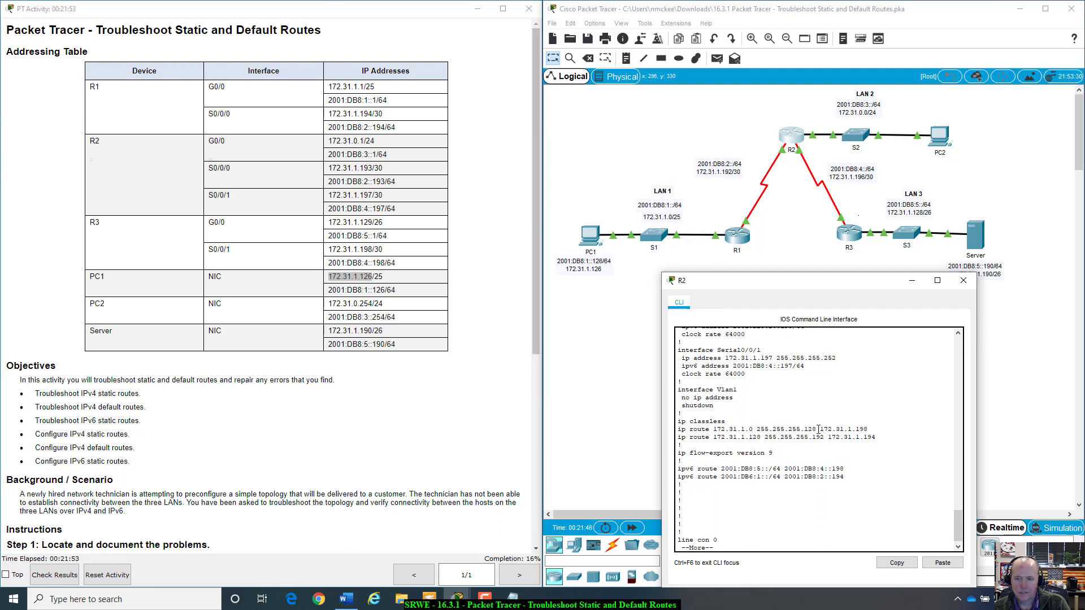
left_click_drag(819, 429, 761, 425)
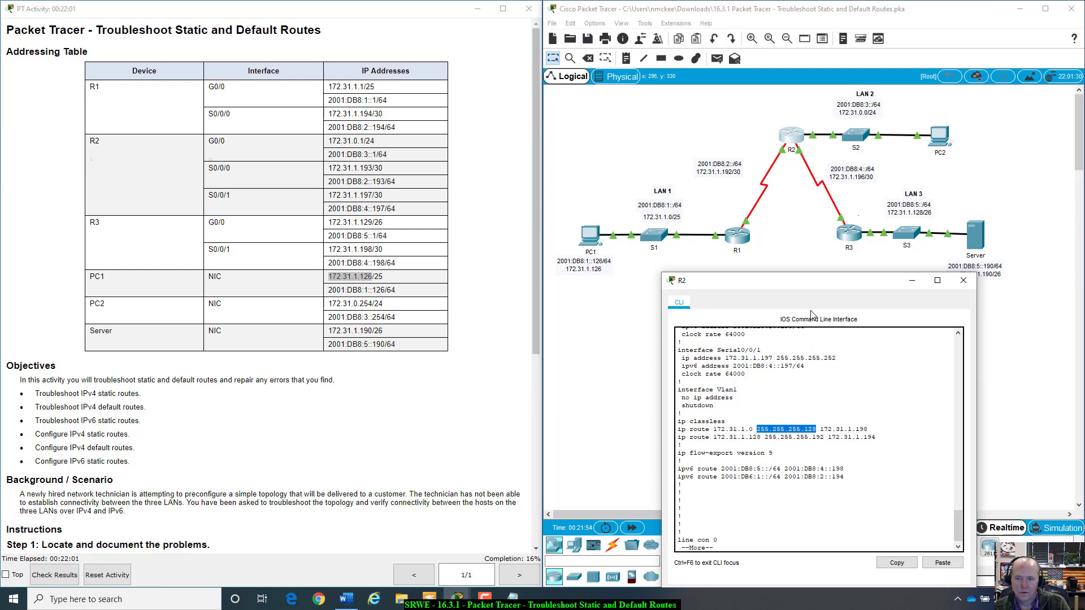
left_click_drag(804, 286, 797, 288)
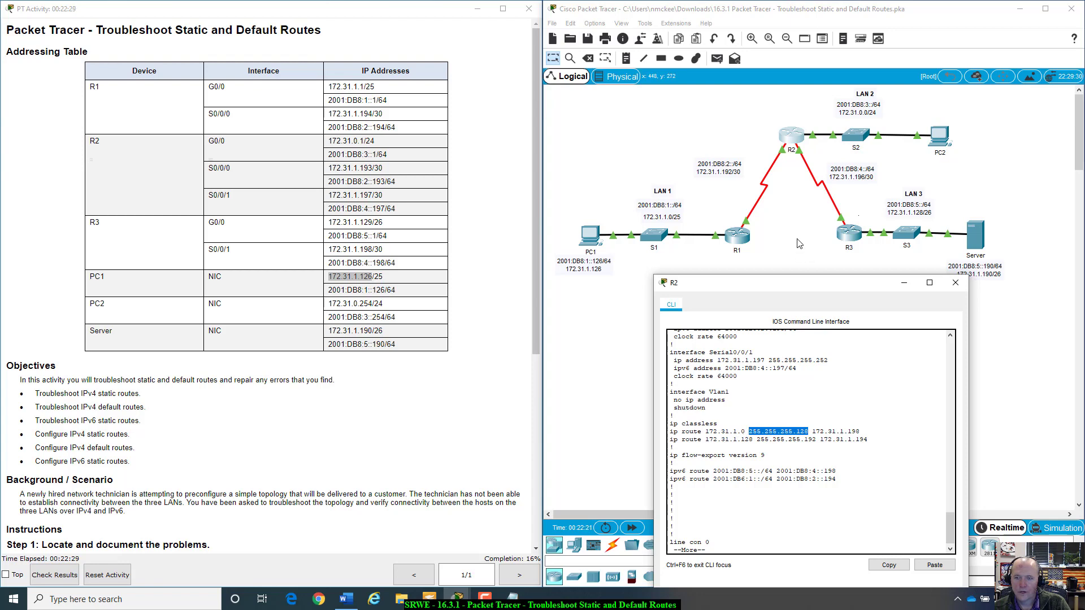
scroll(803, 412, "up", 1)
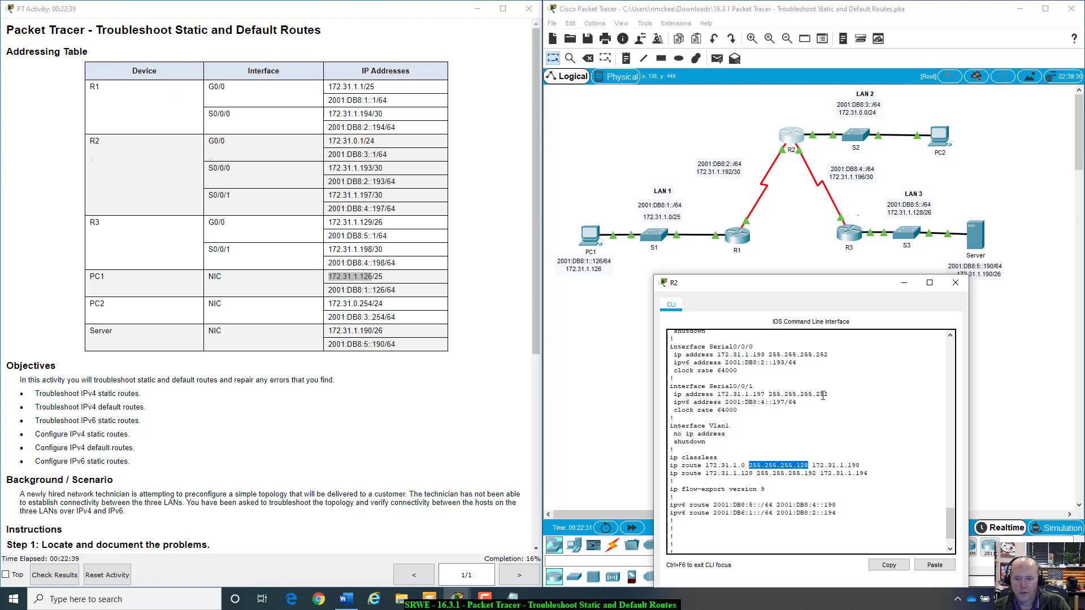
left_click_drag(812, 465, 862, 465)
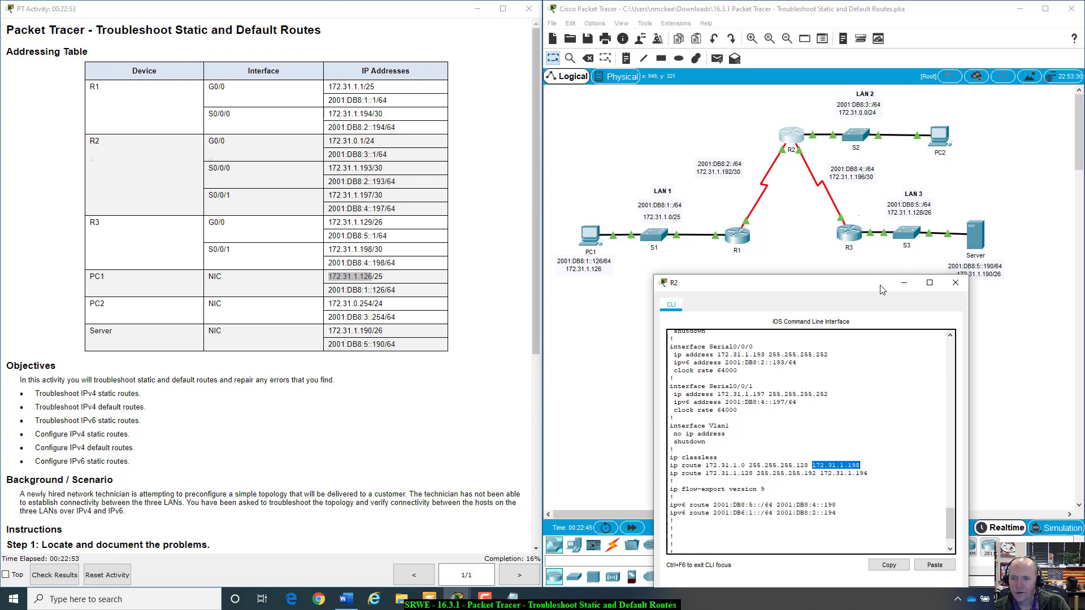
Check the ports on the link between R2 and R3, then reopen R2's command line and enlarge its window.
left_click_drag(888, 288, 827, 298)
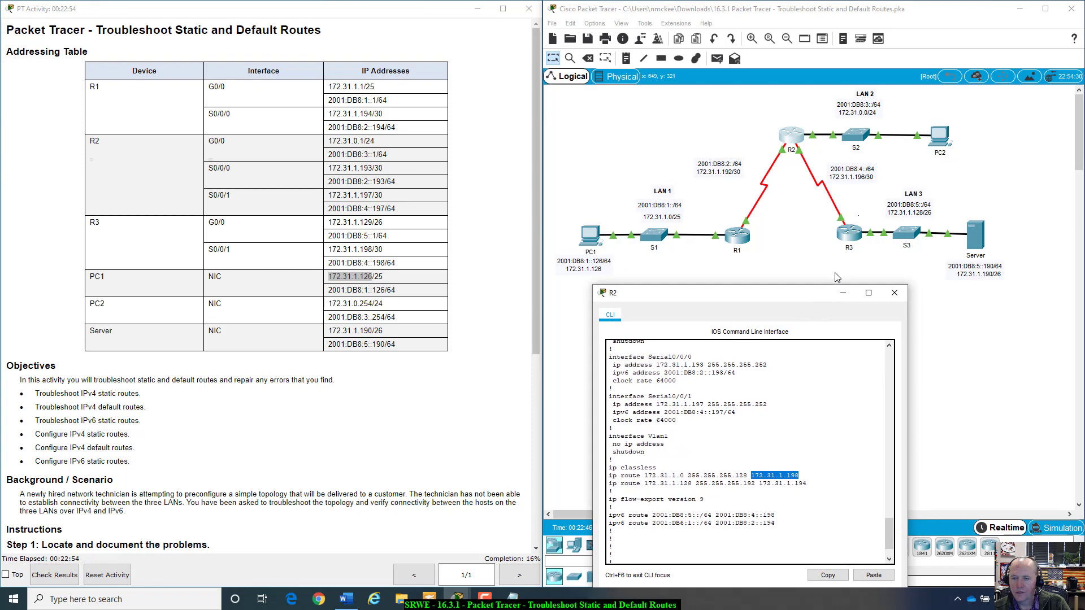
left_click(842, 222)
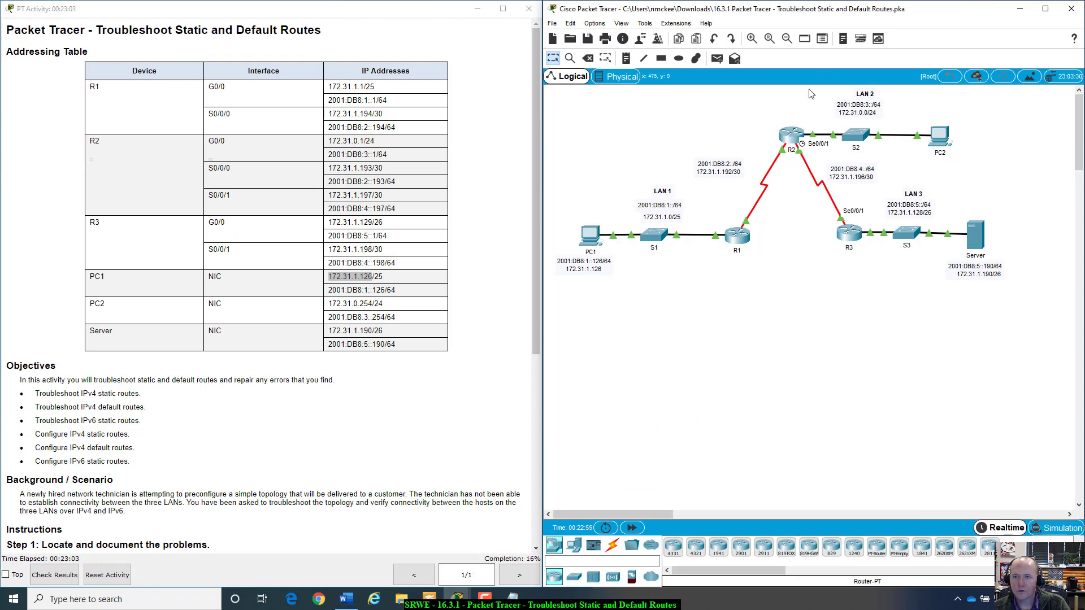
left_click(799, 138)
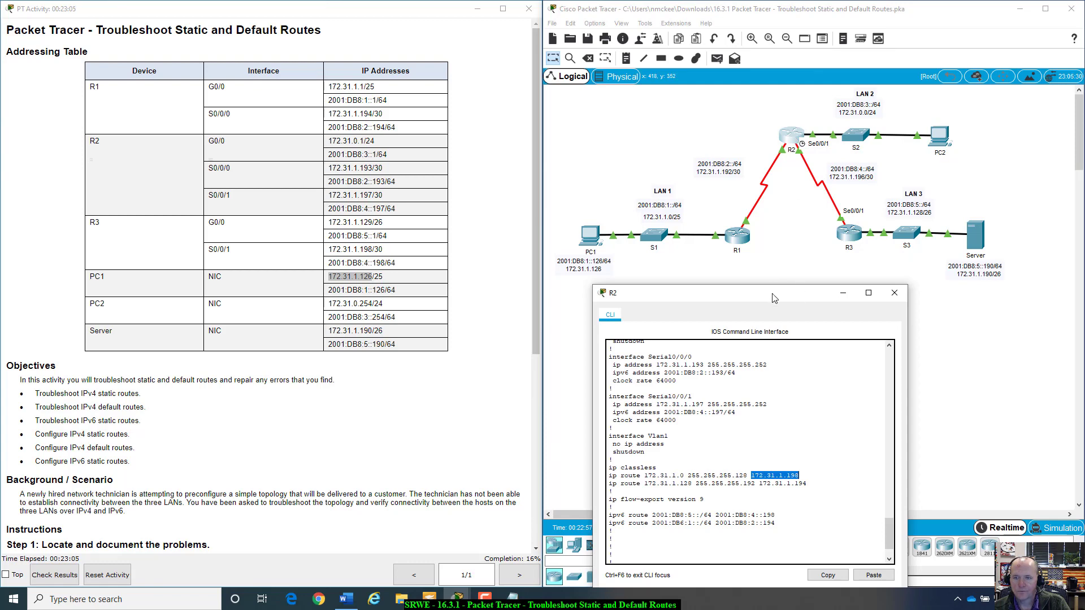
left_click_drag(776, 296, 826, 157)
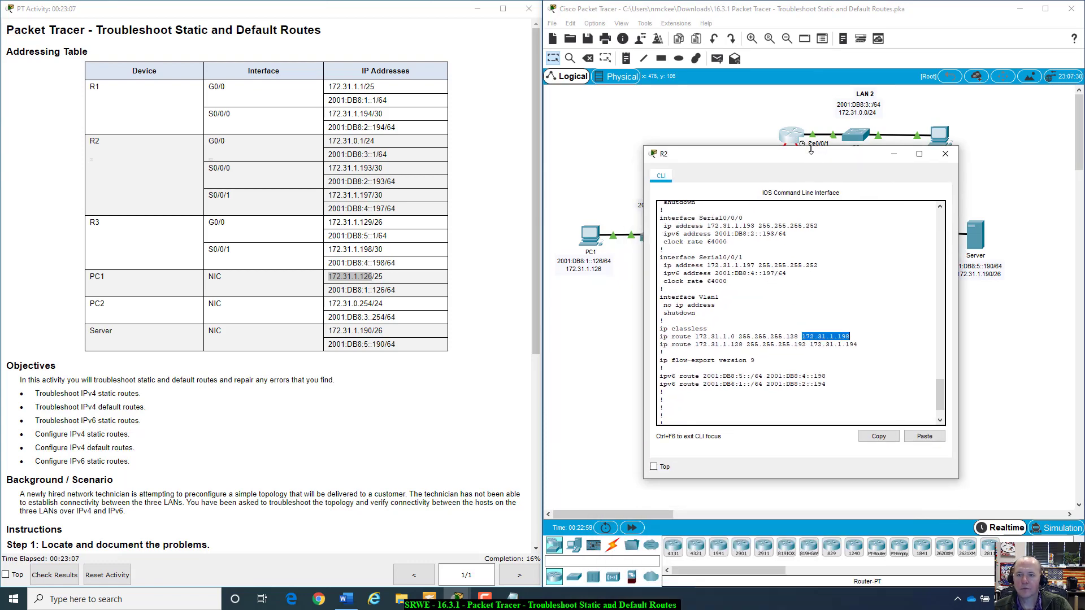
left_click_drag(958, 147, 1003, 85)
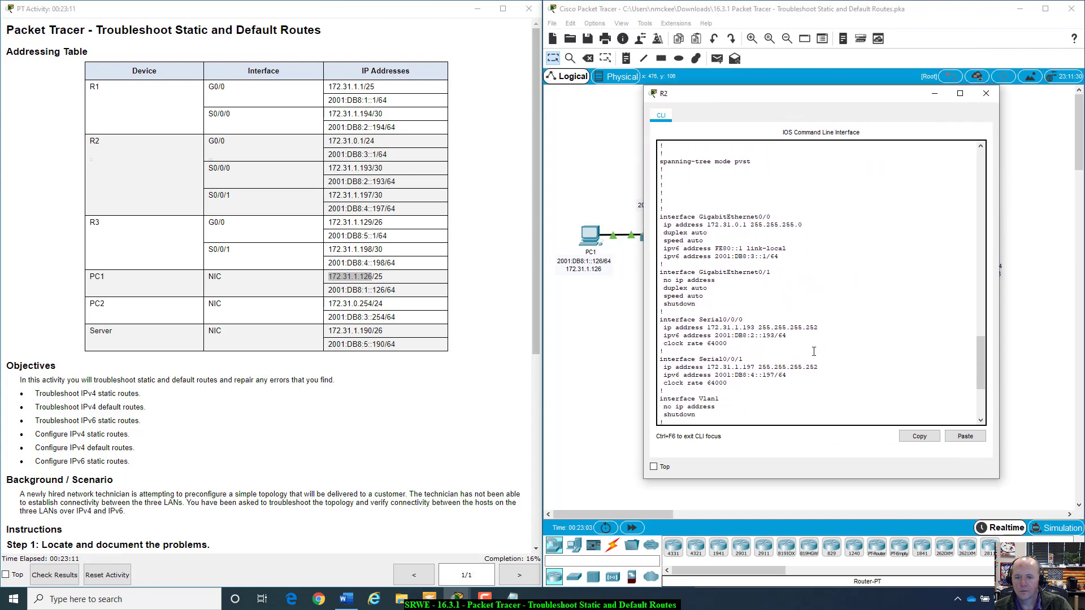
Copy R2's two IPv4 ip route lines from the running configuration into the PT16.3.1(Notes).txt file in Notepad.
scroll(819, 294, "down", 6)
left_click_drag(803, 300, 850, 300)
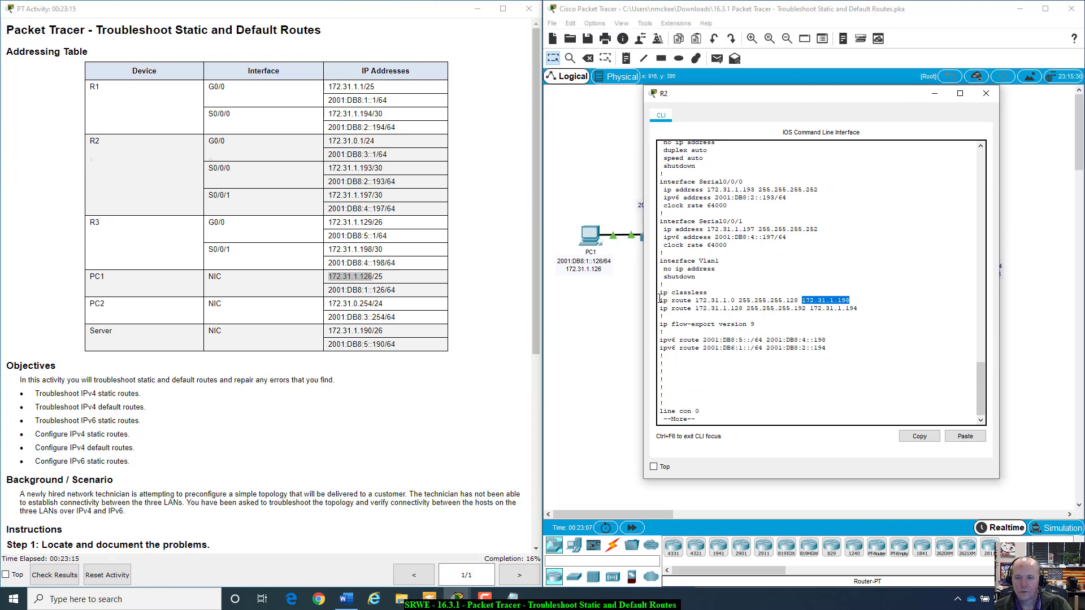
left_click_drag(660, 298, 860, 309)
left_click(832, 298)
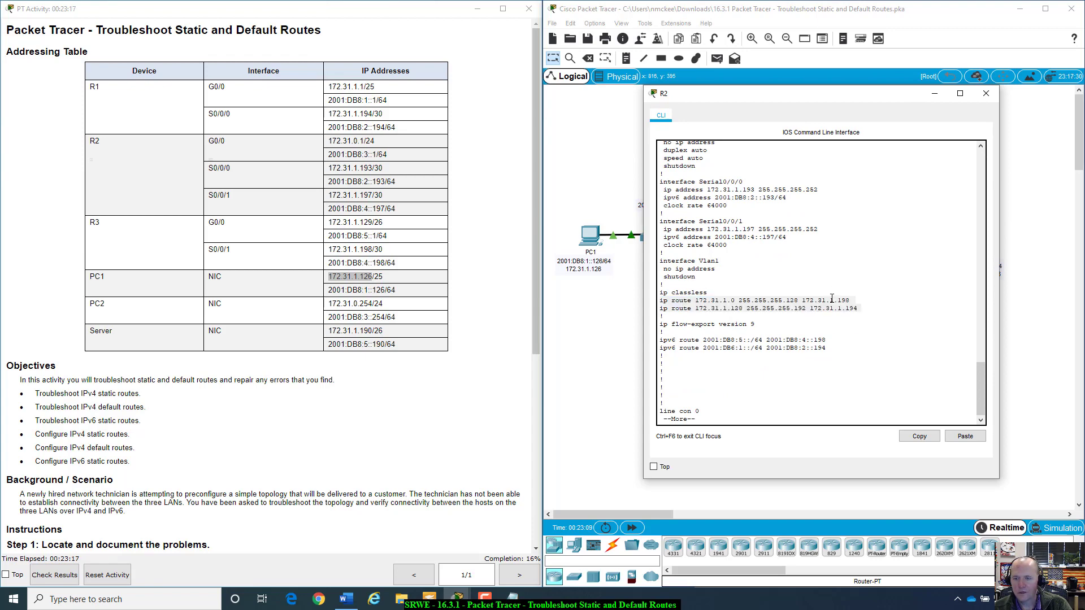
right_click(832, 298)
left_click(850, 303)
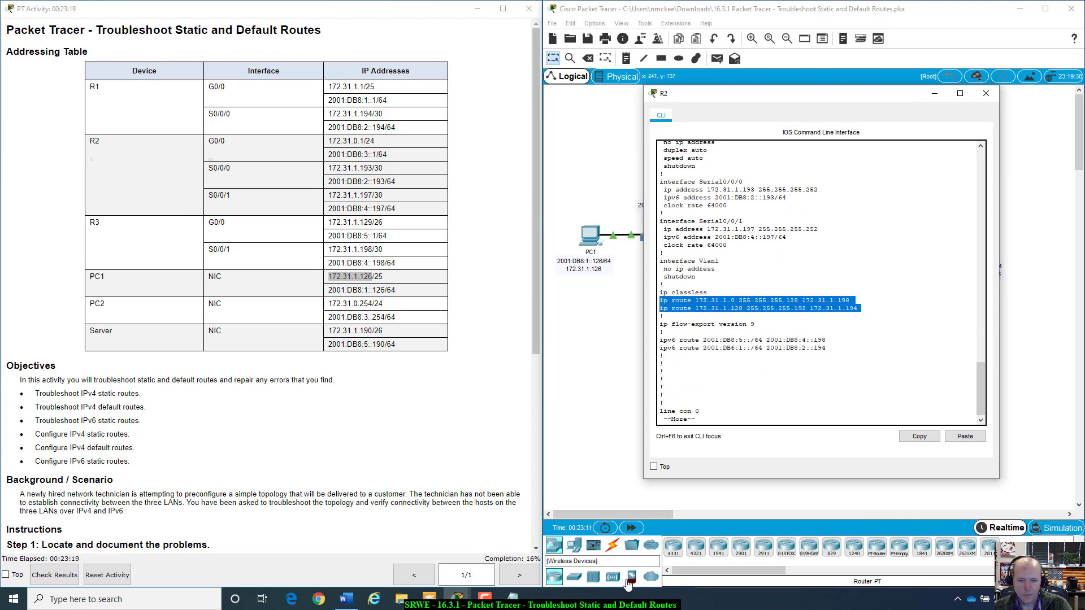
left_click(513, 598)
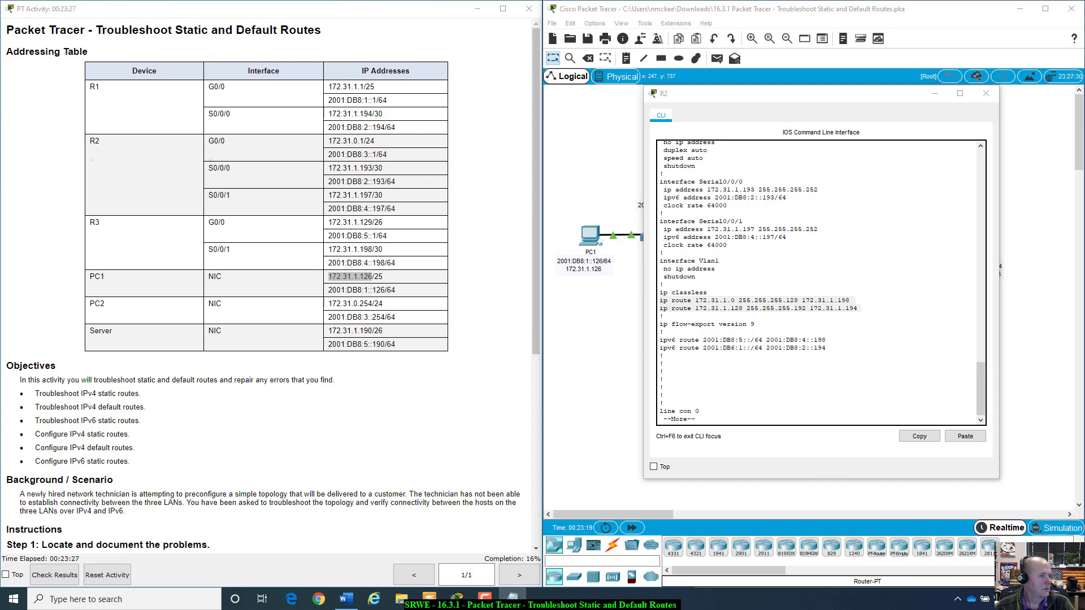
left_click_drag(75, 252, 359, 145)
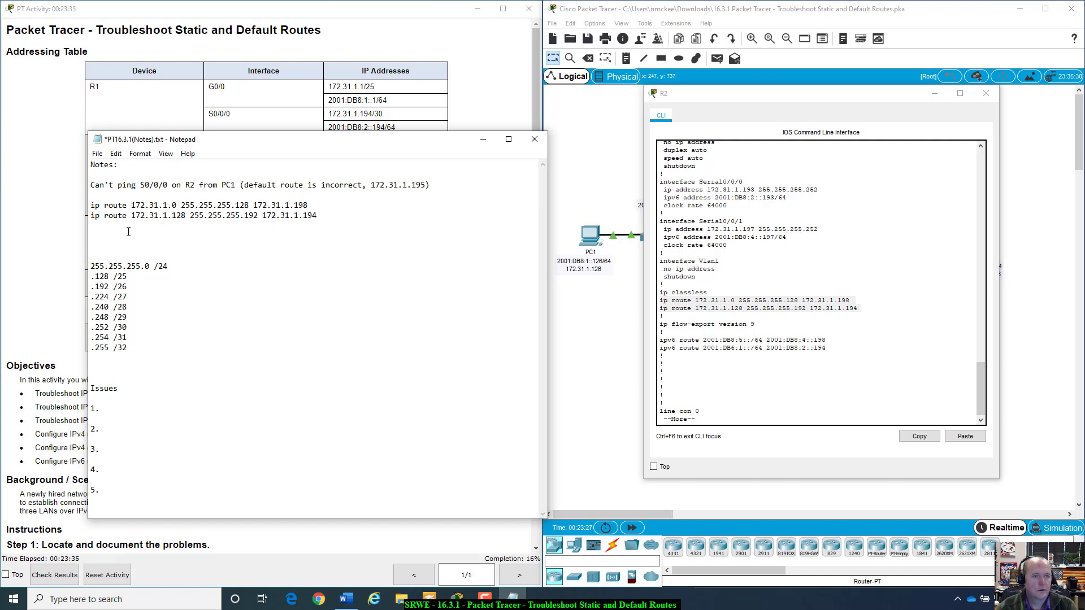
Annotate the two copied routes in the notes by putting "In R2 ip routes are backwards (" before them and a closing parenthesis after them.
type("In r")
key("BackSpace")
type("Router")
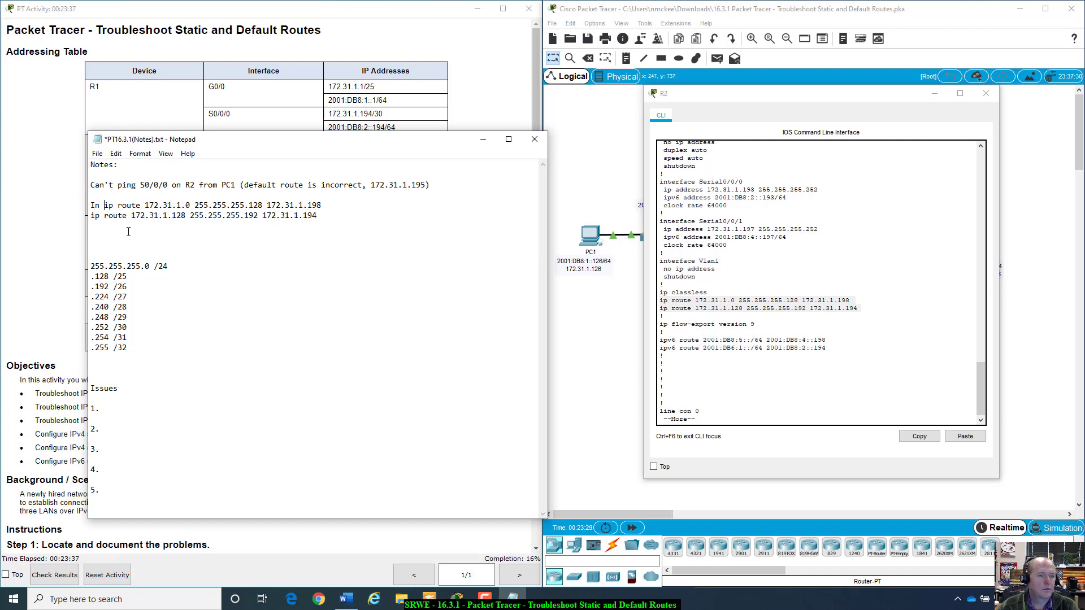
key("BackSpace")
key("BackSpace")
key("BackSpace")
key("BackSpace")
key("BackSpace")
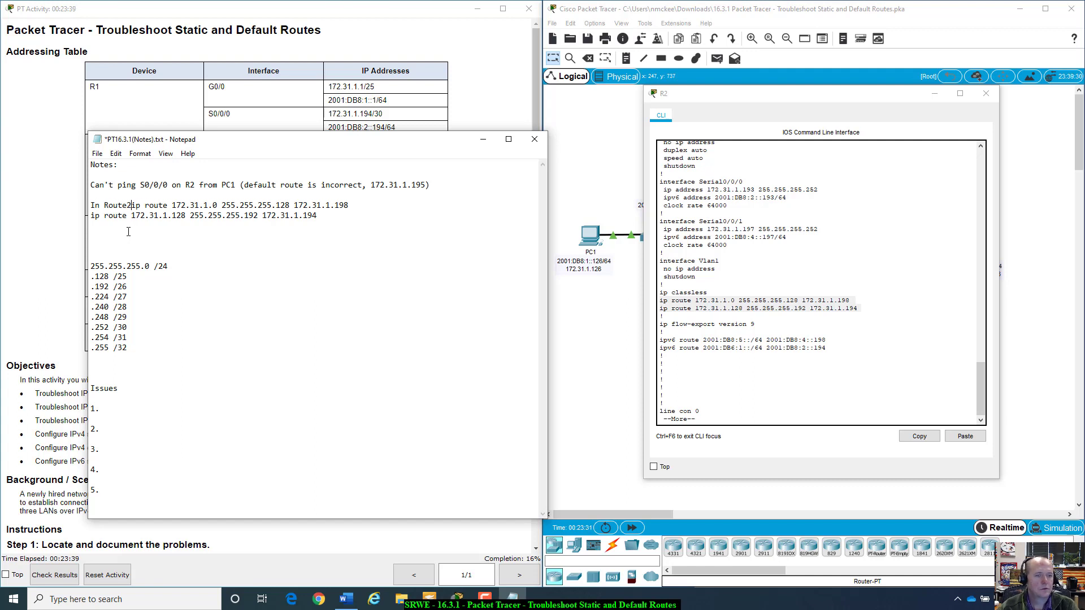
type("2 ")
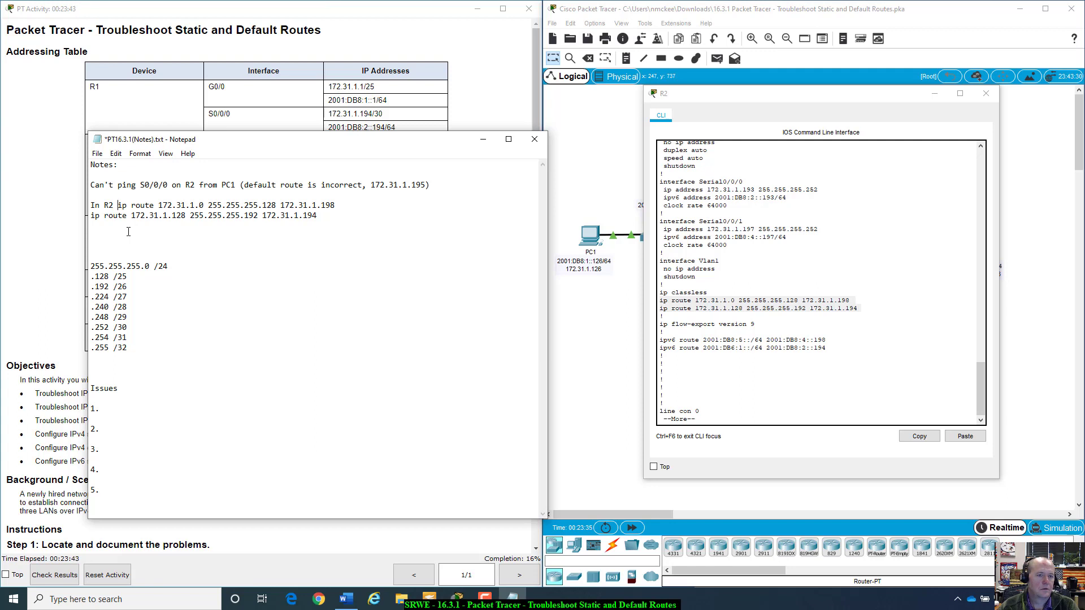
type("ip routes ")
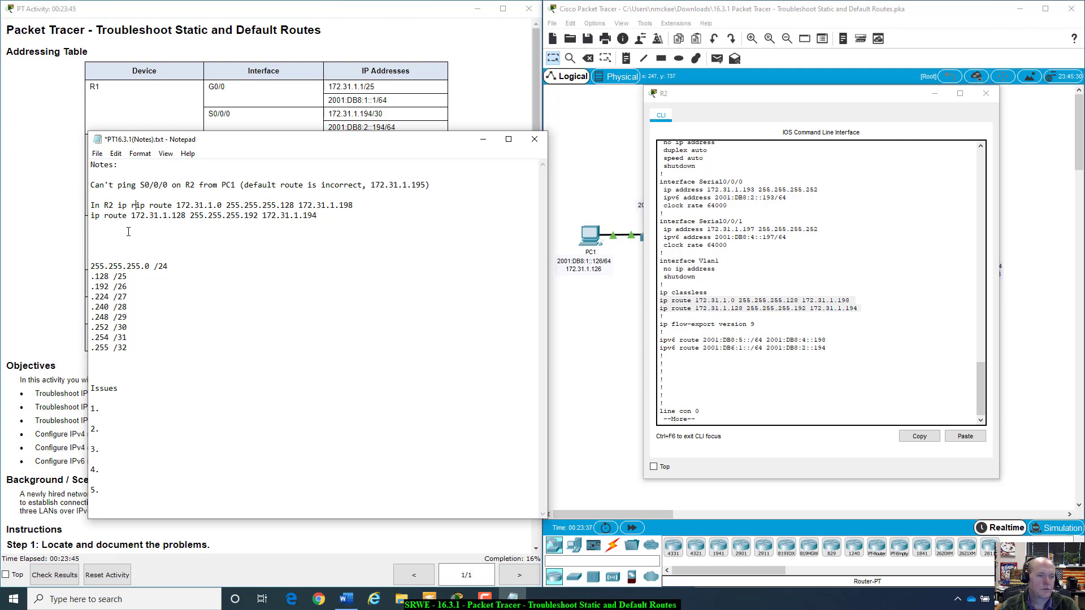
type("are b")
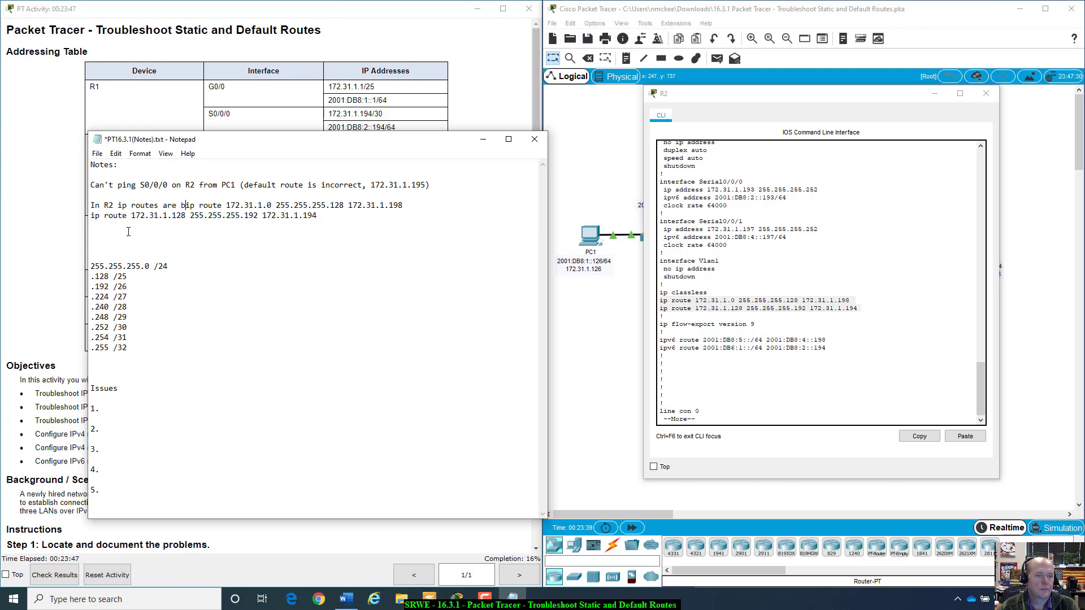
type("ack")
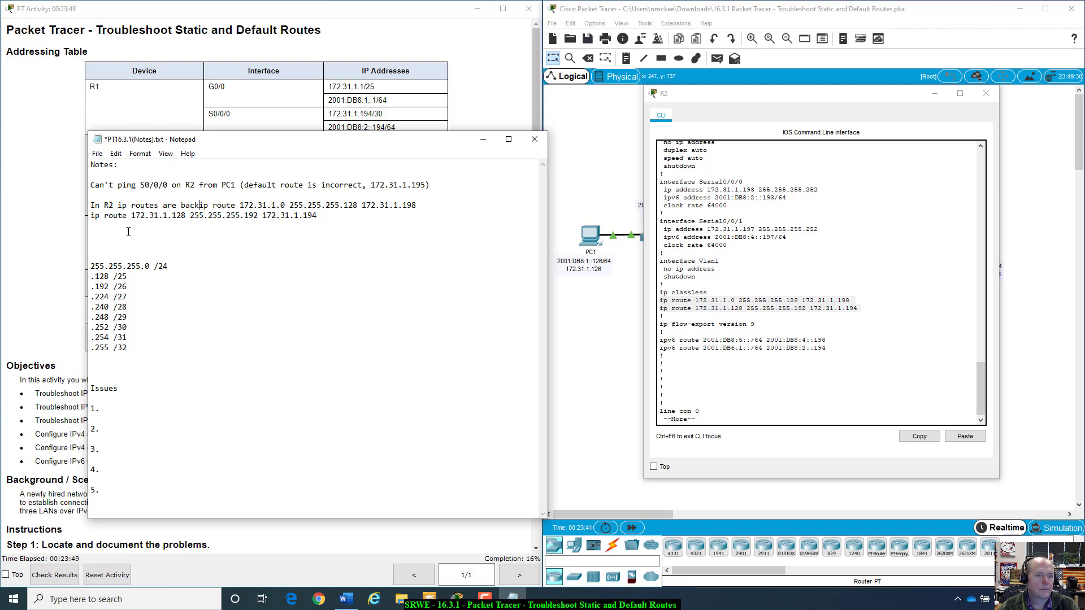
type("ware")
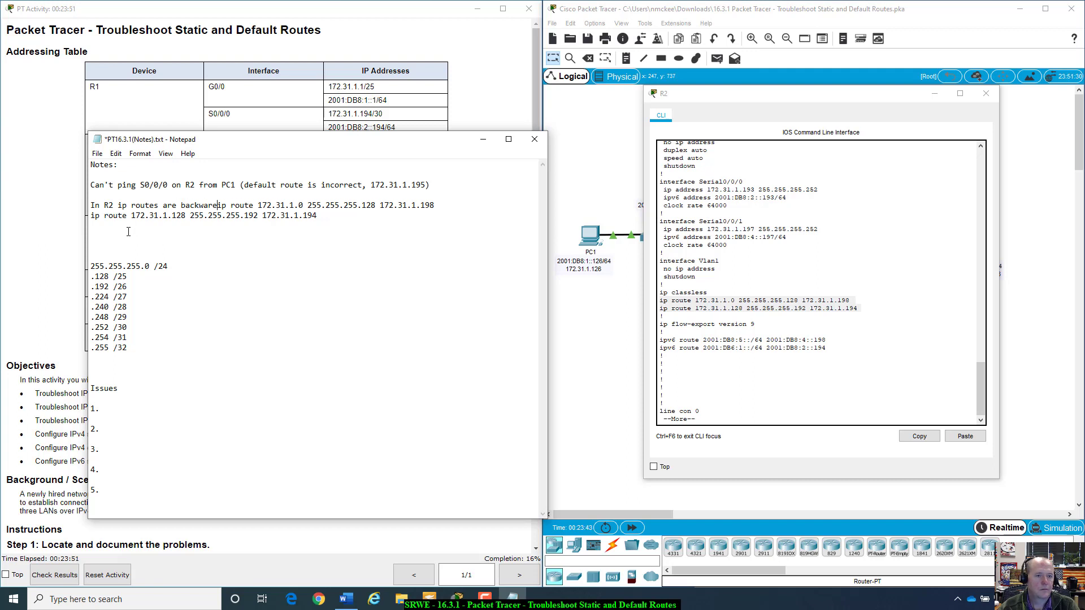
type("s (")
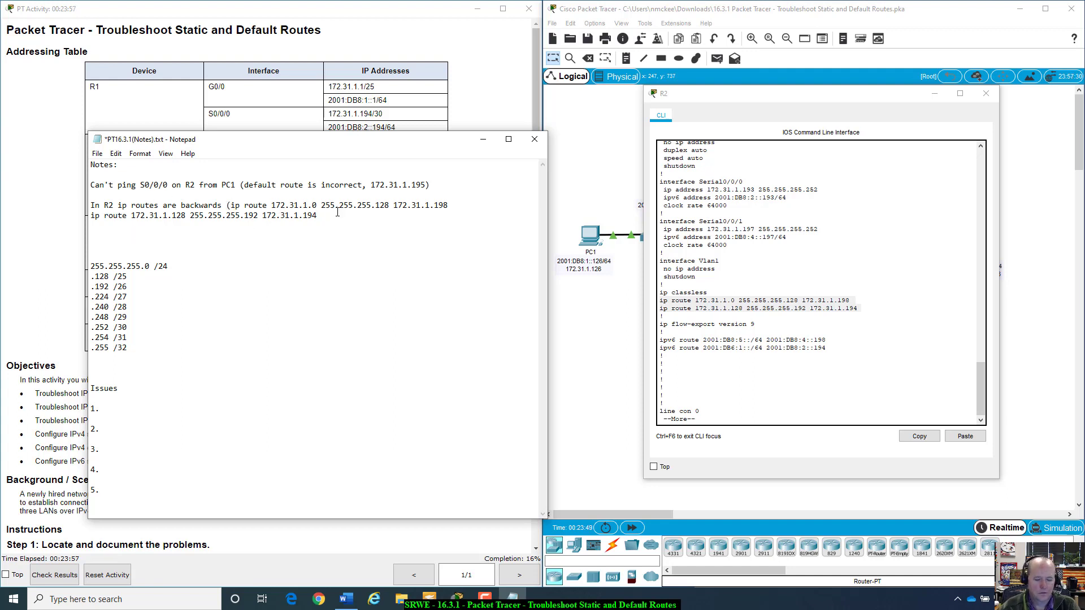
key("BackSpace")
type(")")
key("Return")
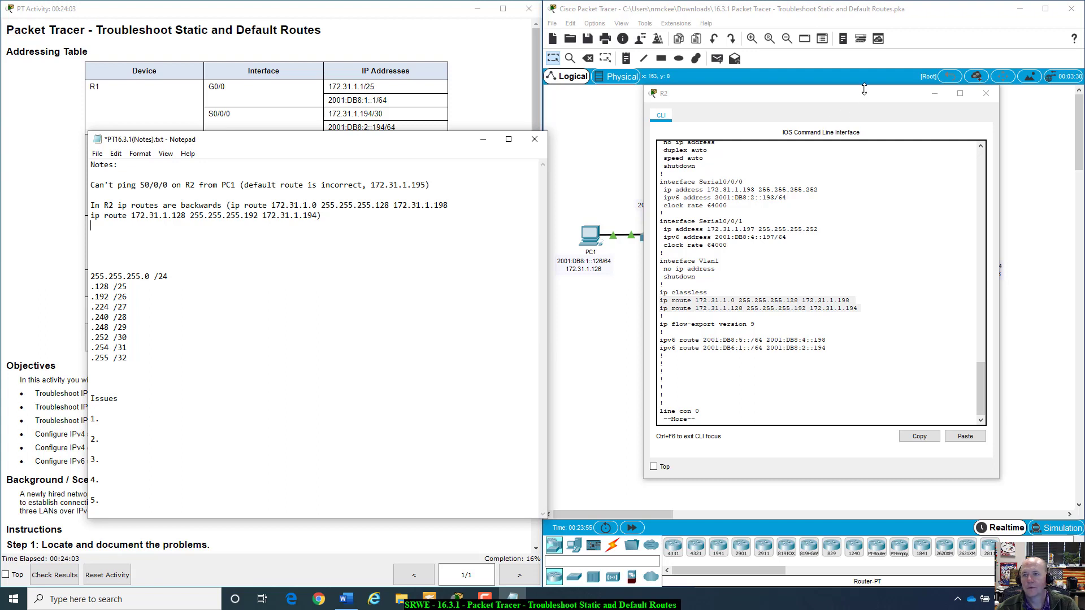
Check R2's two IPv4 static routes against the topology and the notes' .192 /26 mask, and quit the running configuration listing.
left_click(868, 127)
left_click_drag(861, 92, 832, 290)
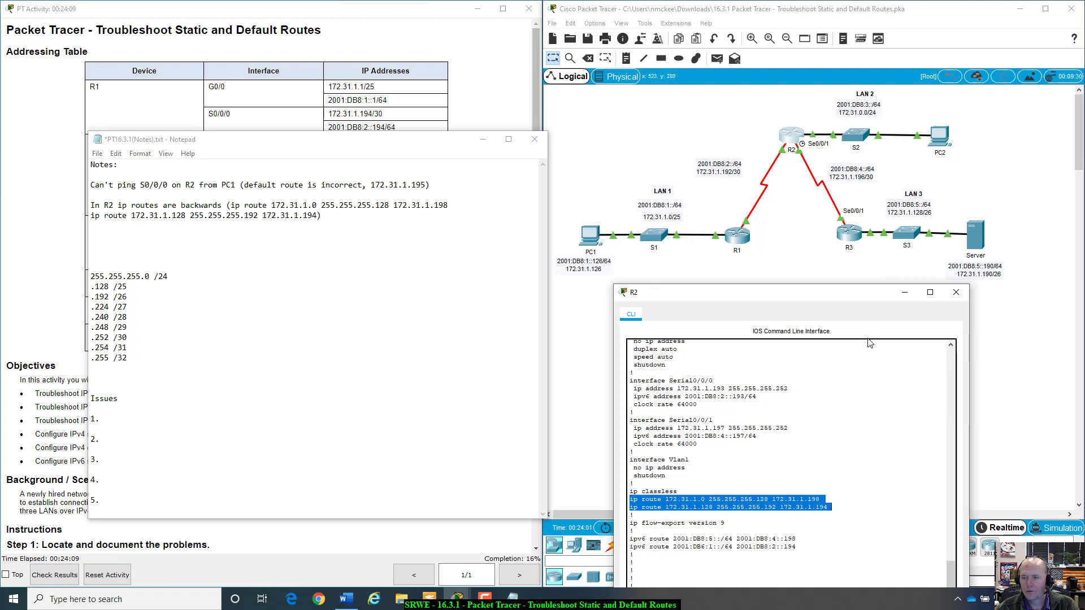
left_click_drag(875, 295, 842, 262)
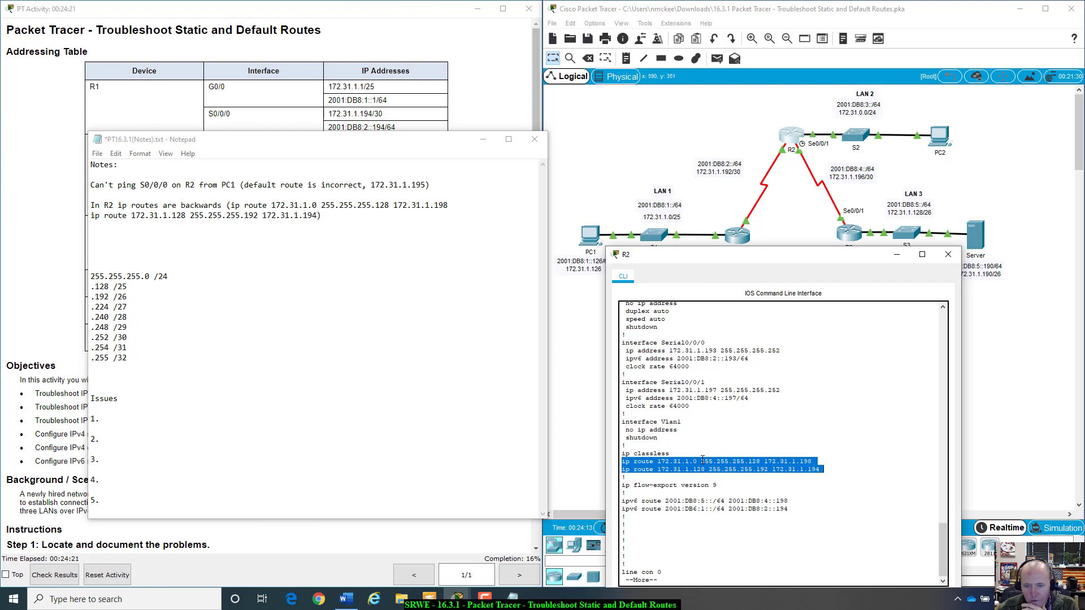
left_click(673, 461)
left_click_drag(705, 470, 733, 461)
left_click(734, 458)
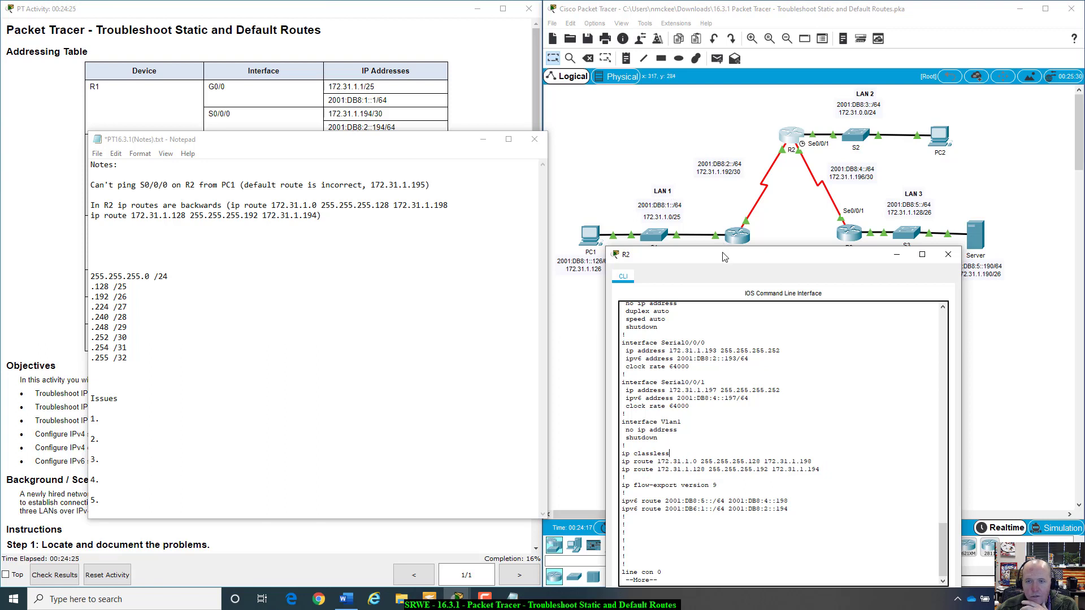
left_click_drag(725, 258, 735, 298)
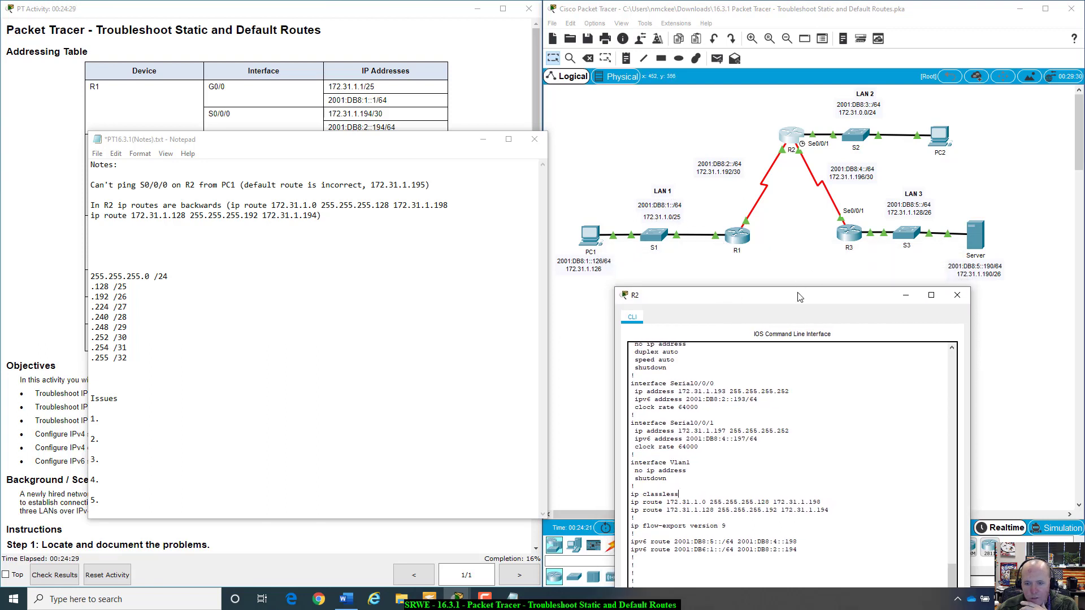
left_click_drag(800, 295, 759, 287)
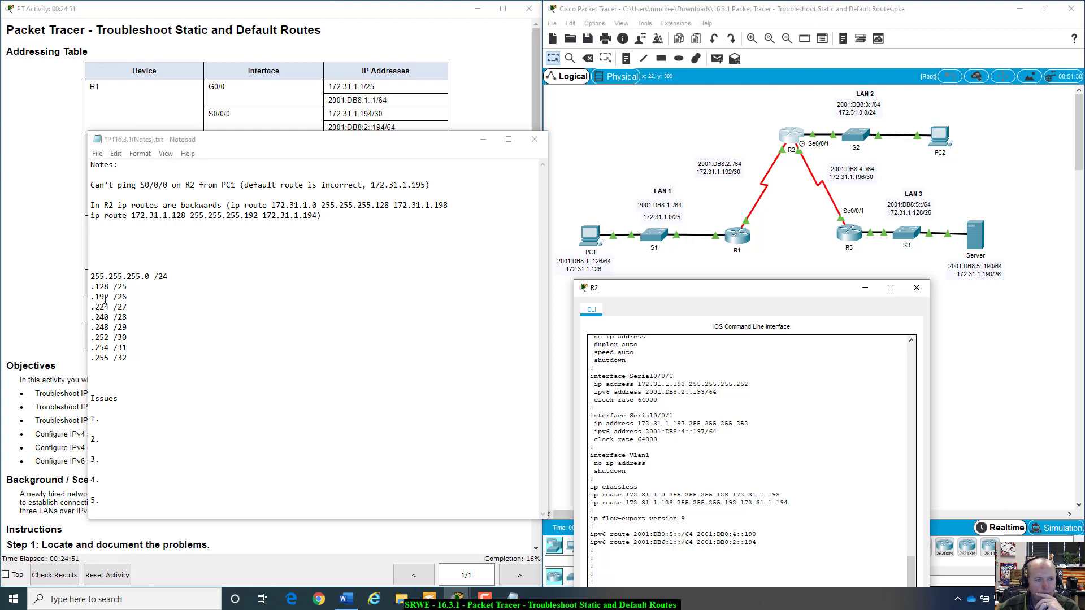
left_click_drag(126, 298, 92, 301)
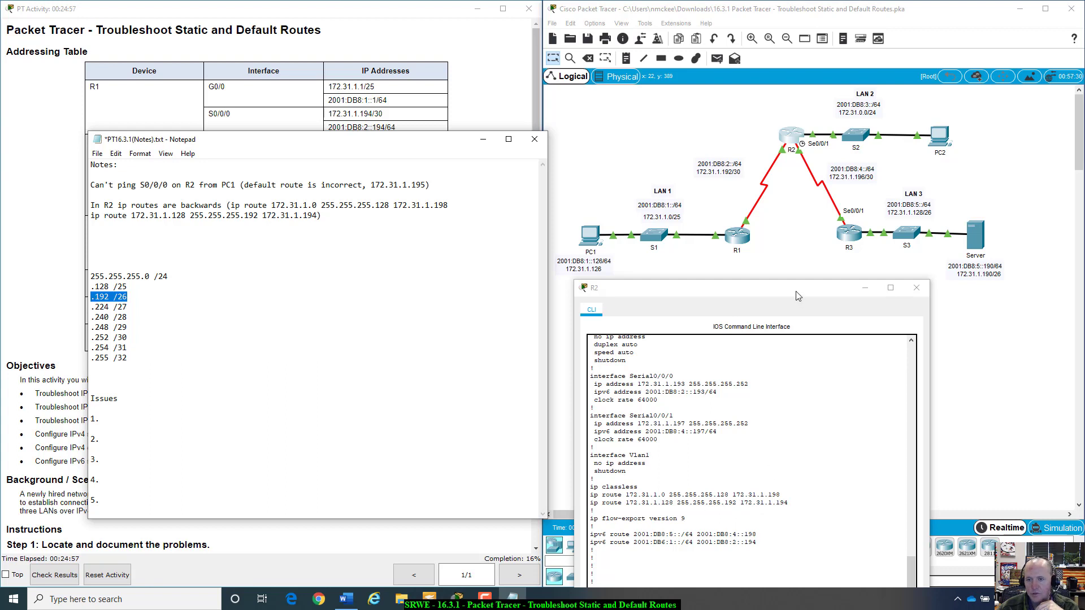
left_click_drag(799, 290, 828, 143)
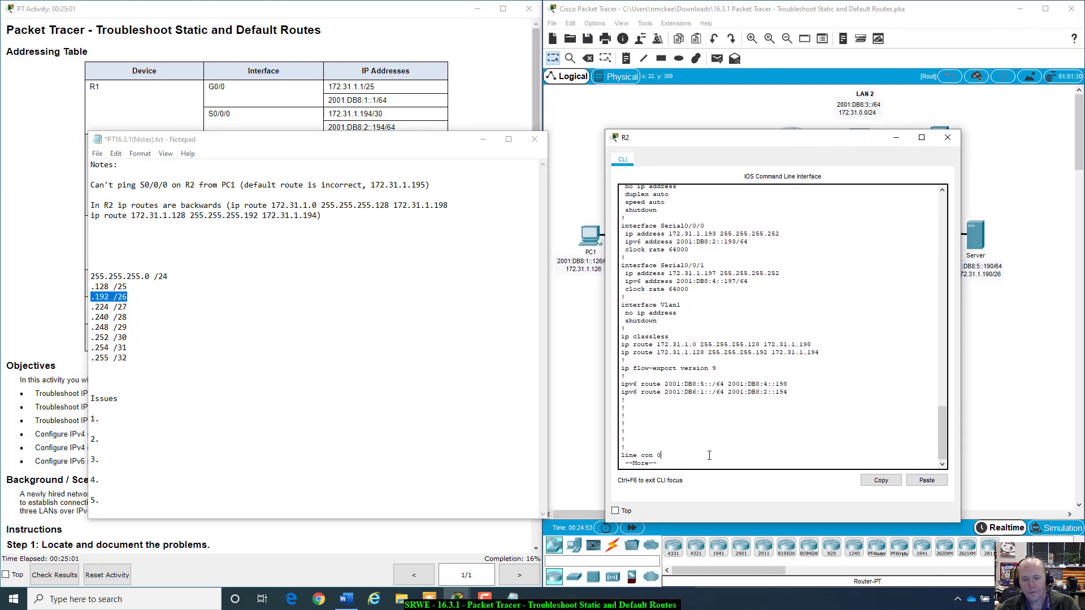
key("q")
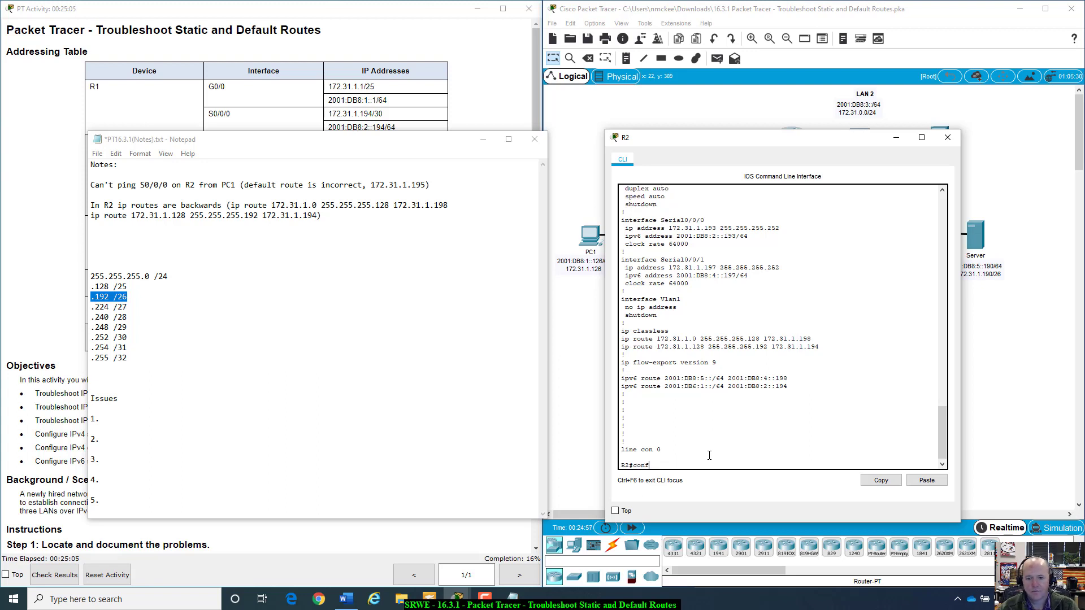
type("config t")
key("Return")
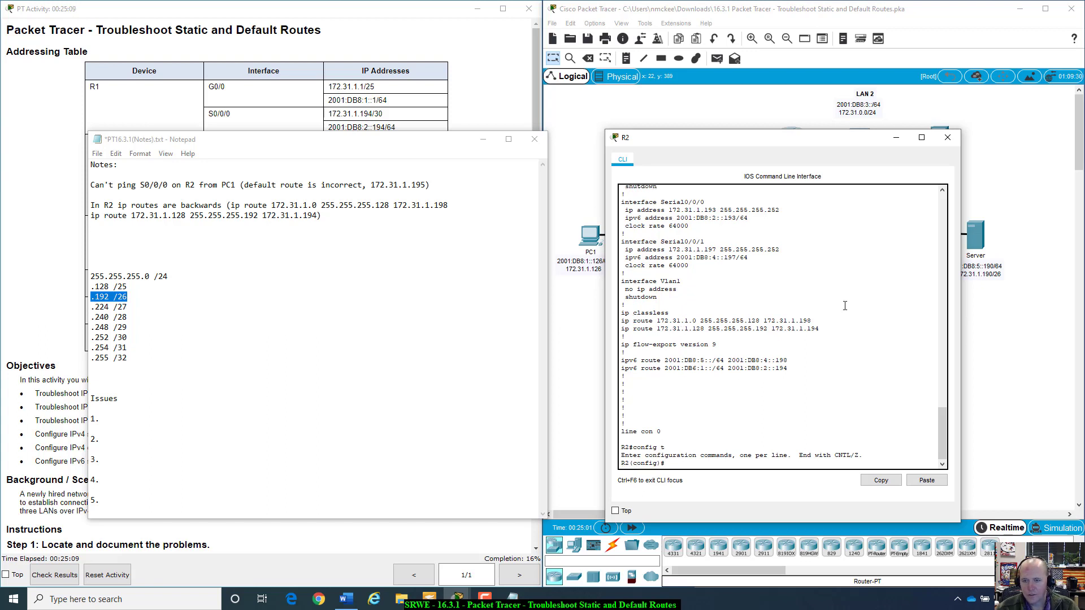
left_click_drag(814, 320, 622, 323)
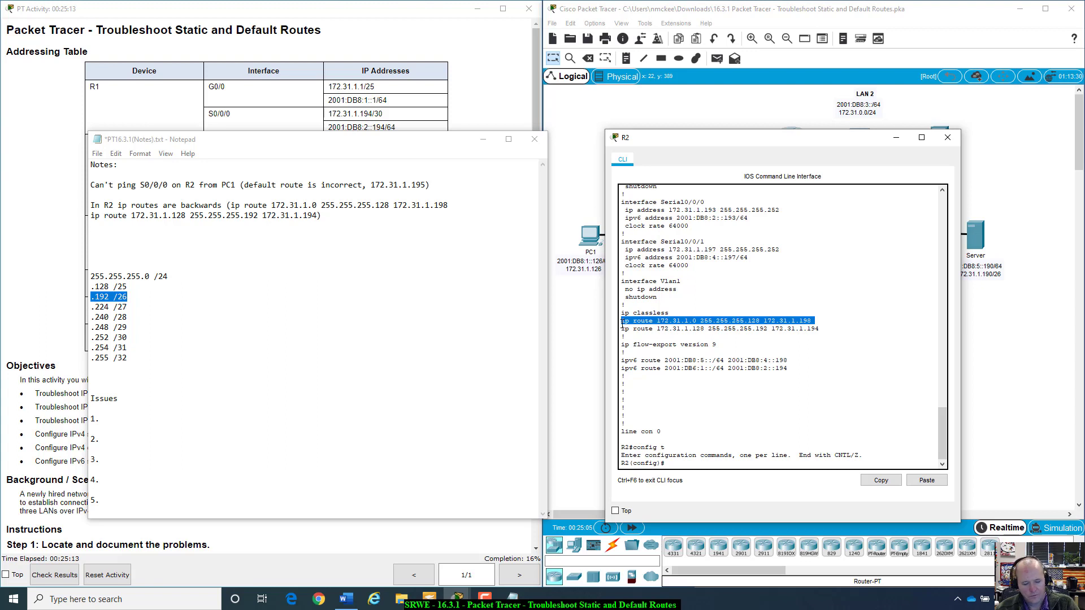
key("ctrl+c")
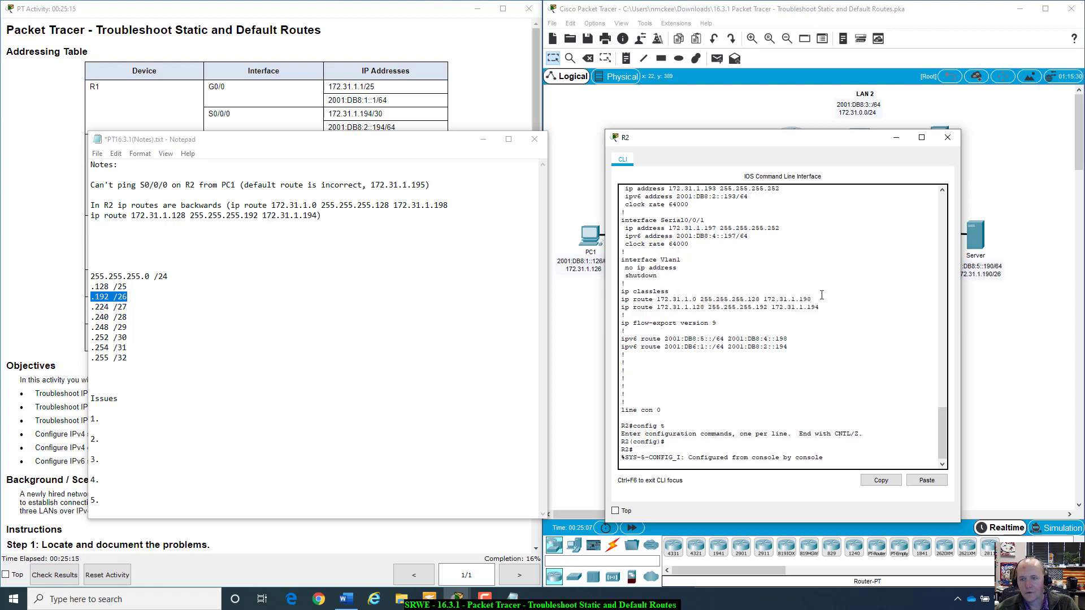
Copy the line ip route 172.31.1.0 255.255.255.128 172.31.1.198 from R2's running configuration output.
left_click(765, 294)
left_click_drag(816, 294, 620, 300)
left_click(811, 299)
double_click(823, 295)
right_click(630, 304)
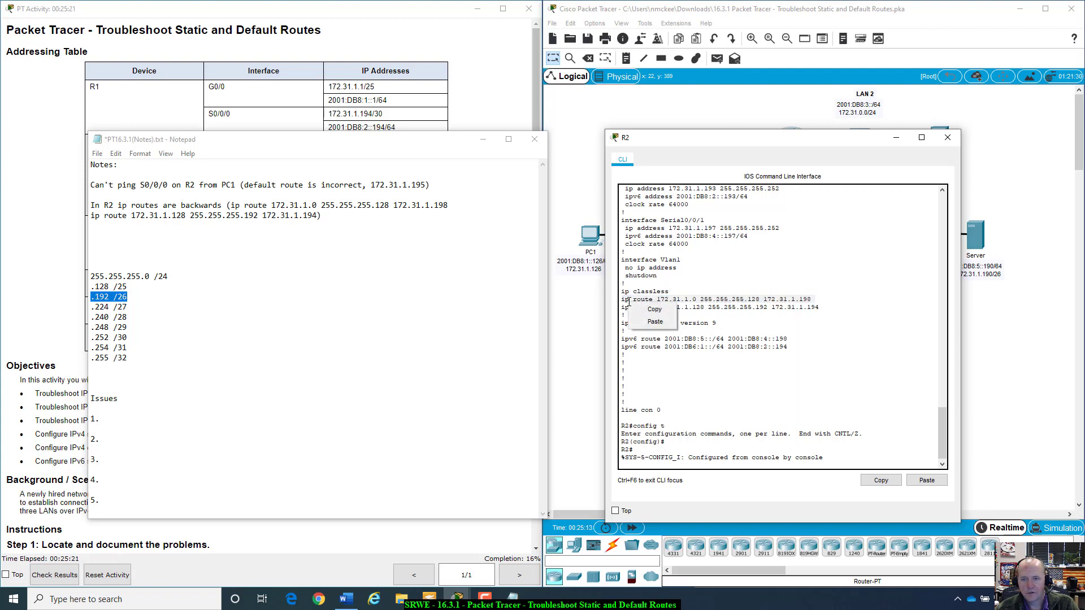
left_click(652, 310)
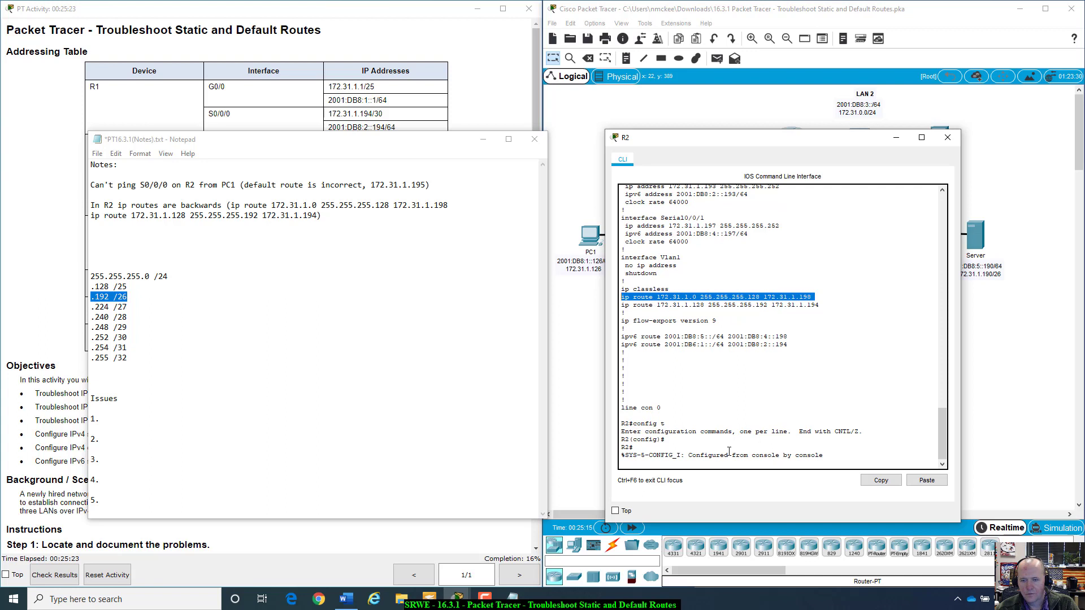
Enter R2's global configuration mode and run no ip route 172.31.1.0 255.255.255.128 172.31.1.198, reusing the copied line.
key("Return")
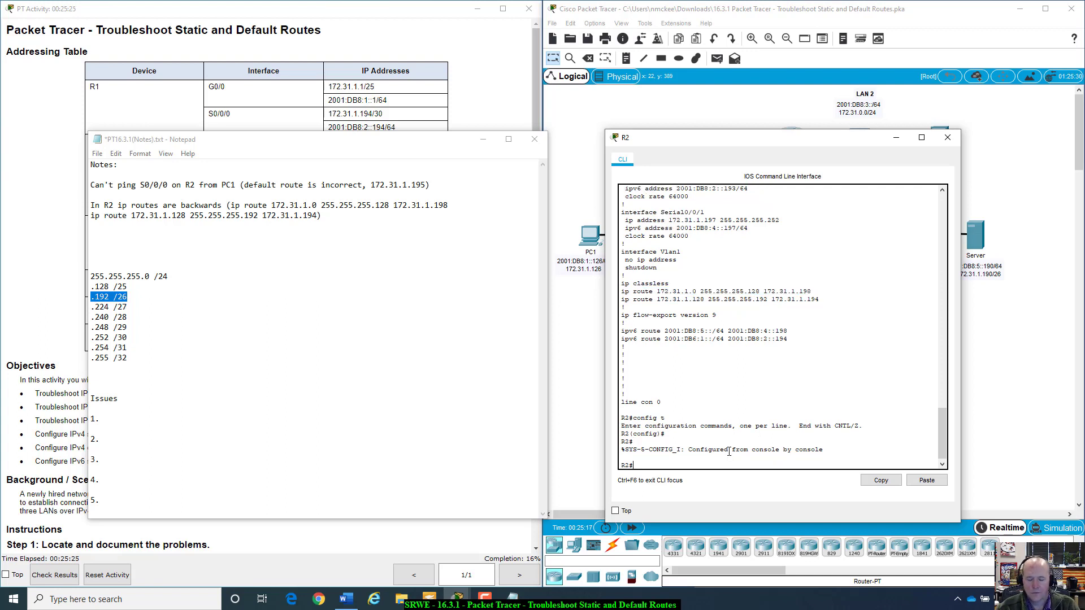
type("config t")
key("Return")
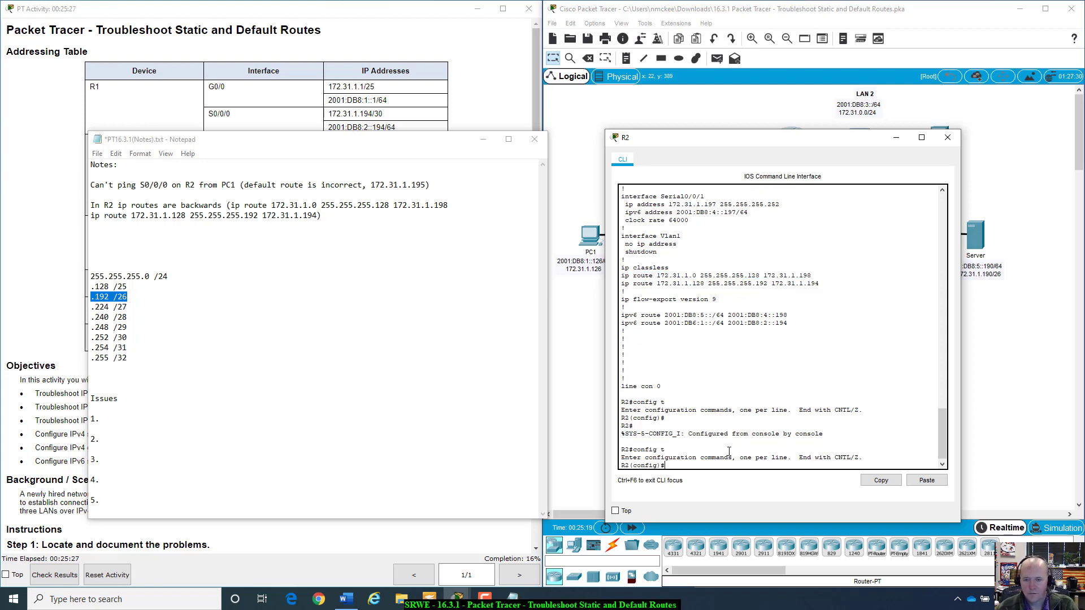
right_click(724, 465)
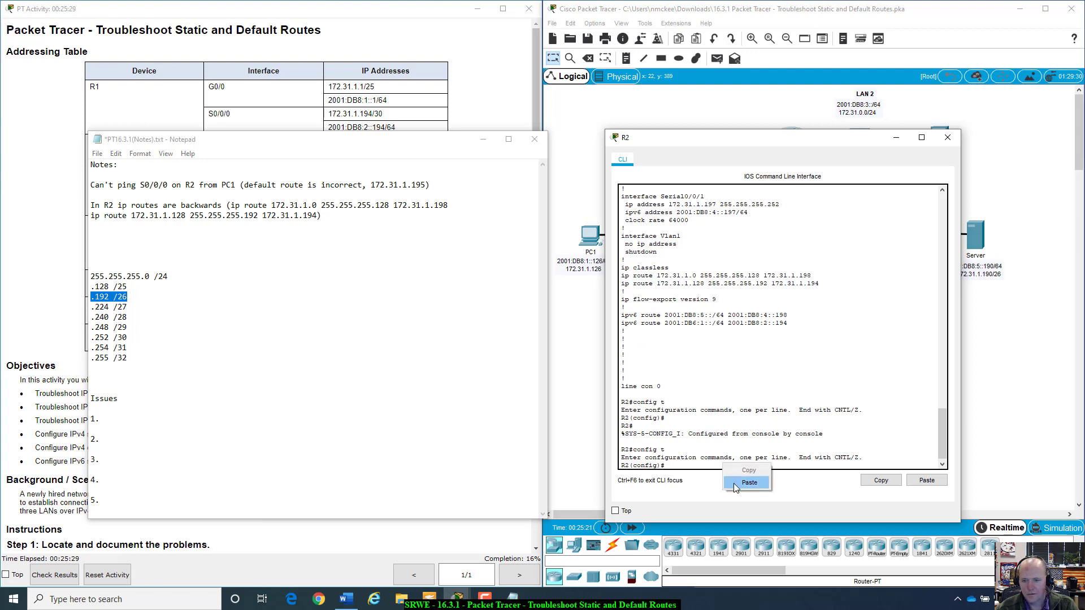
left_click(734, 483)
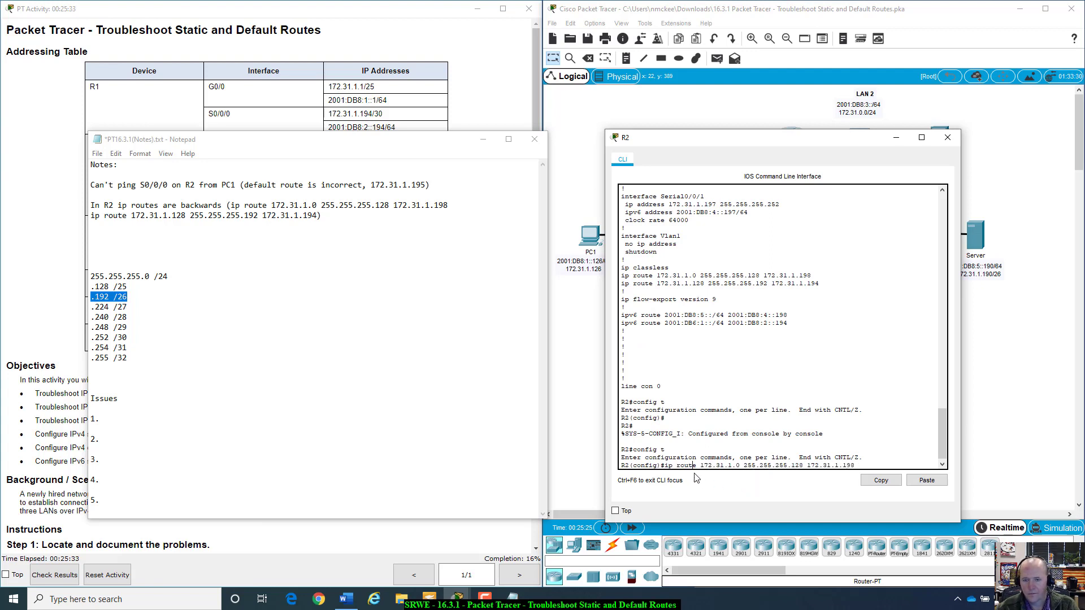
type("no")
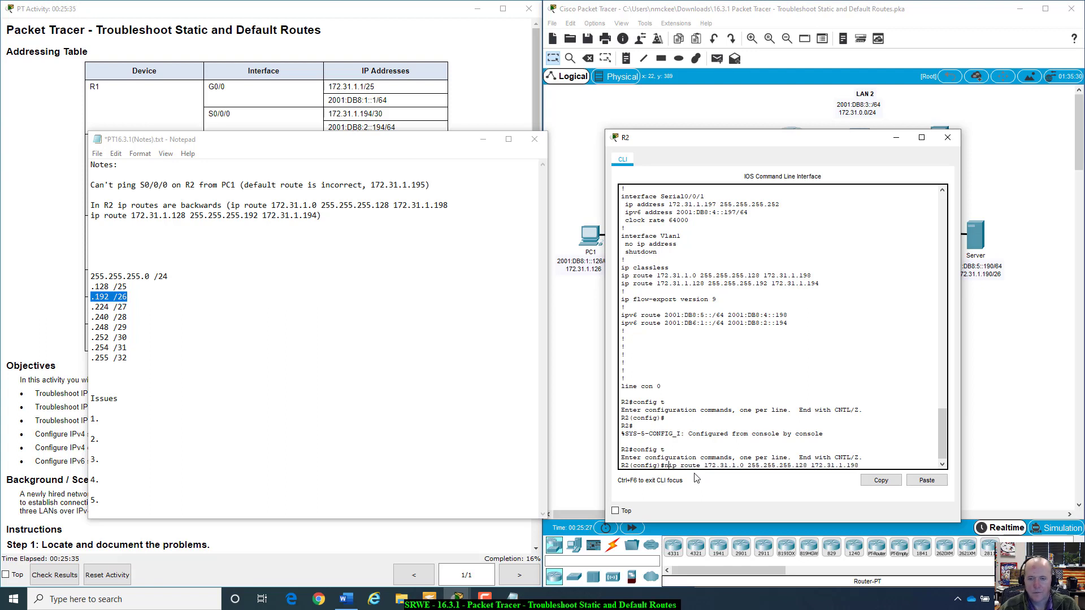
key("Return")
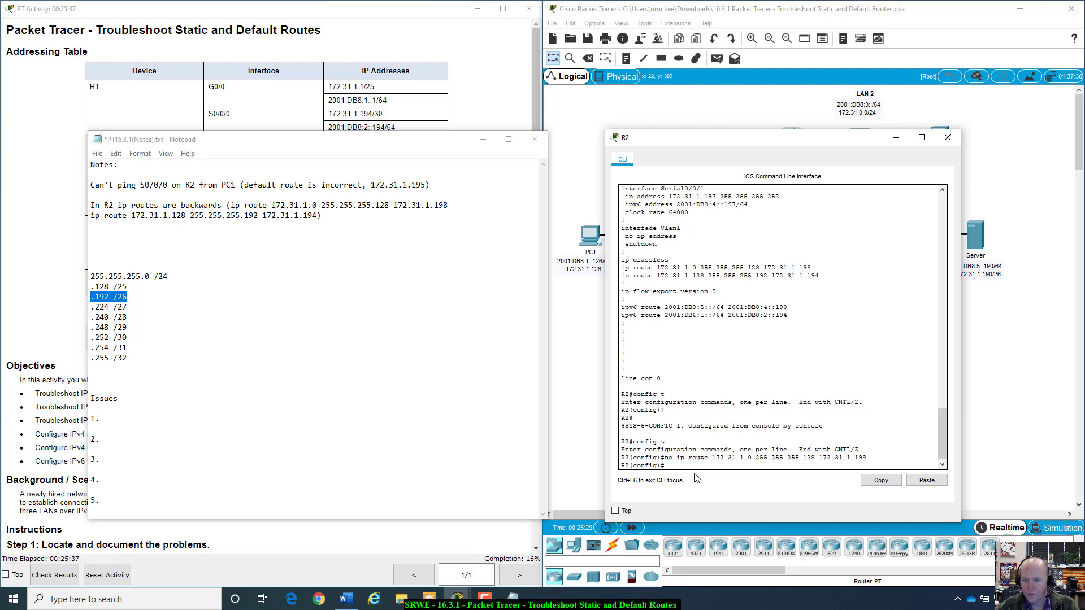
Recall the removal command and rework it into ip route 172.31.1.0 255.255.255.128 172.31.1.194 to add the corrected LAN 1 route on R2.
key("Up")
key("Home")
key("Delete")
key("Delete")
key("Delete")
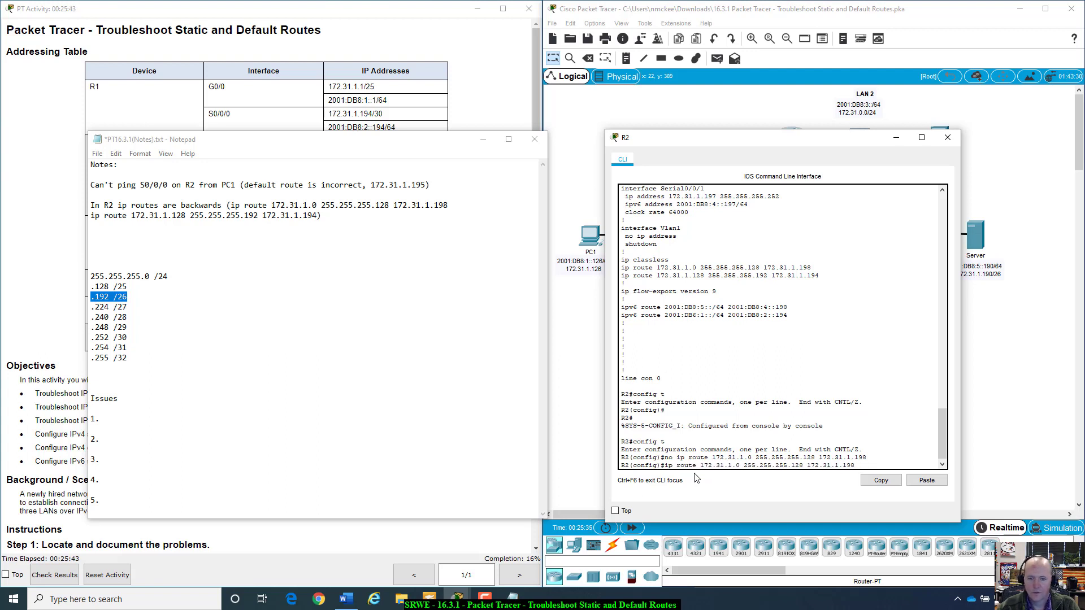
key("Right")
key("Right")
key("Right")
key("Right")
key("Right")
key("Right")
key("Right")
key("Right")
key("Right")
key("Right")
key("Right")
key("Right")
key("Right")
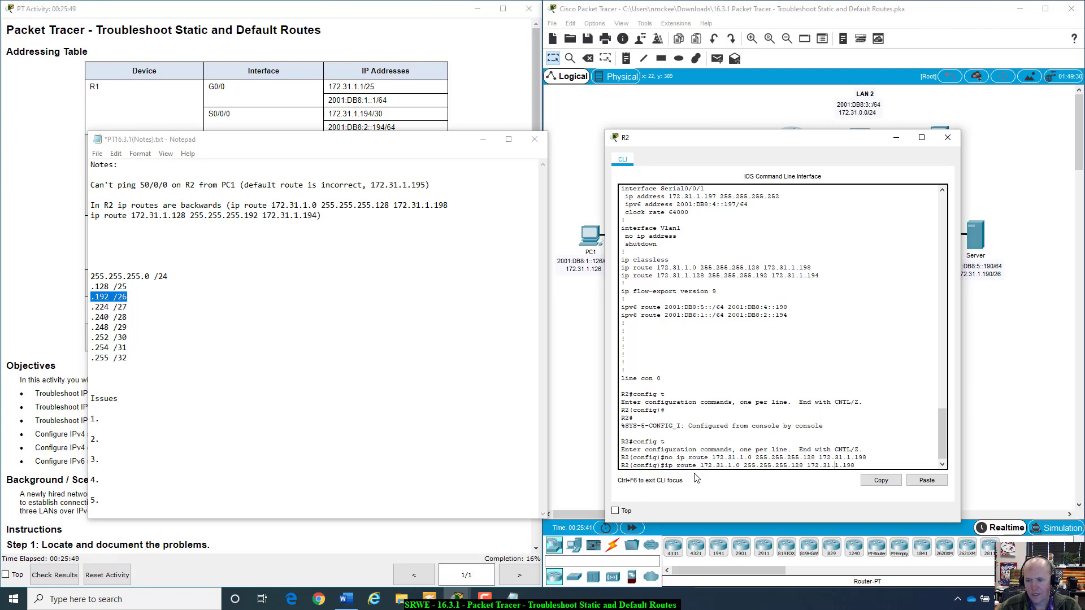
key("BackSpace")
type("4")
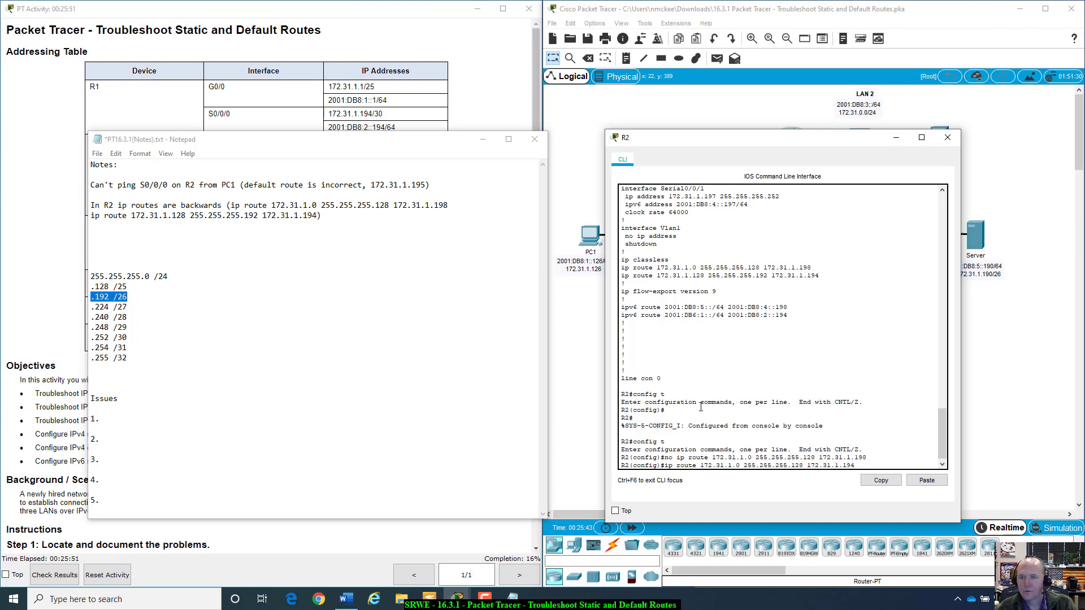
left_click_drag(807, 139, 850, 158)
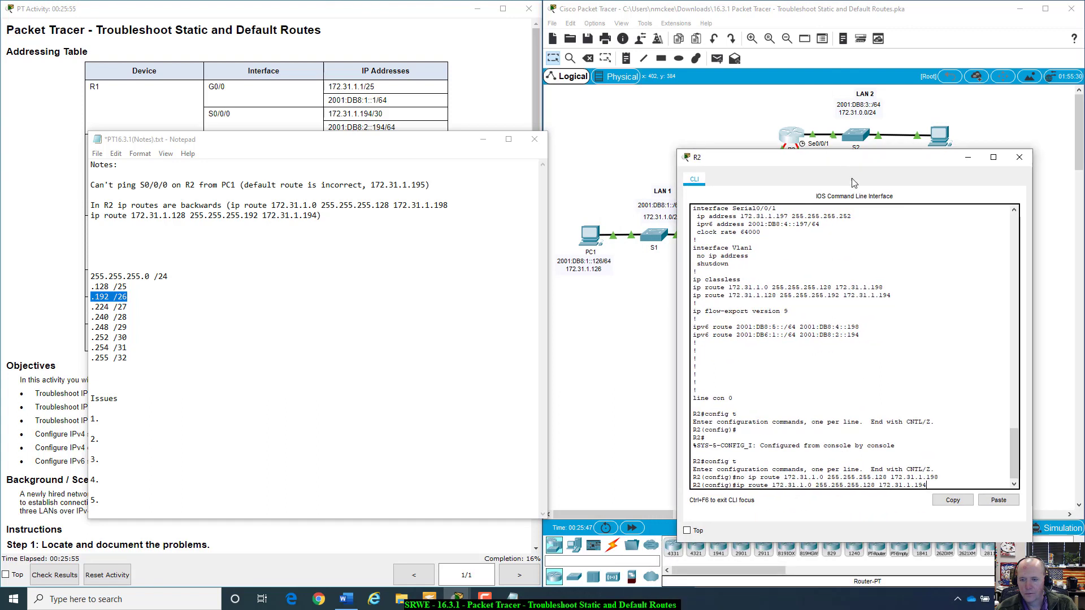
key("Return")
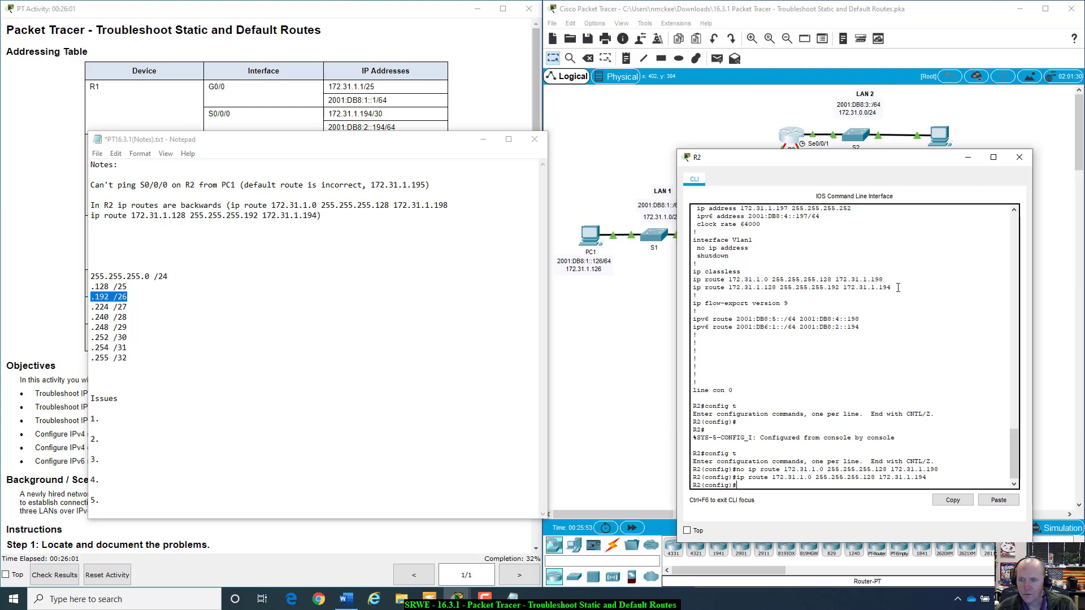
Copy the line ip route 172.31.1.128 255.255.255.192 172.31.1.194 from R2's running configuration output and paste it at the configuration prompt.
left_click_drag(898, 287, 693, 288)
key("ctrl+c")
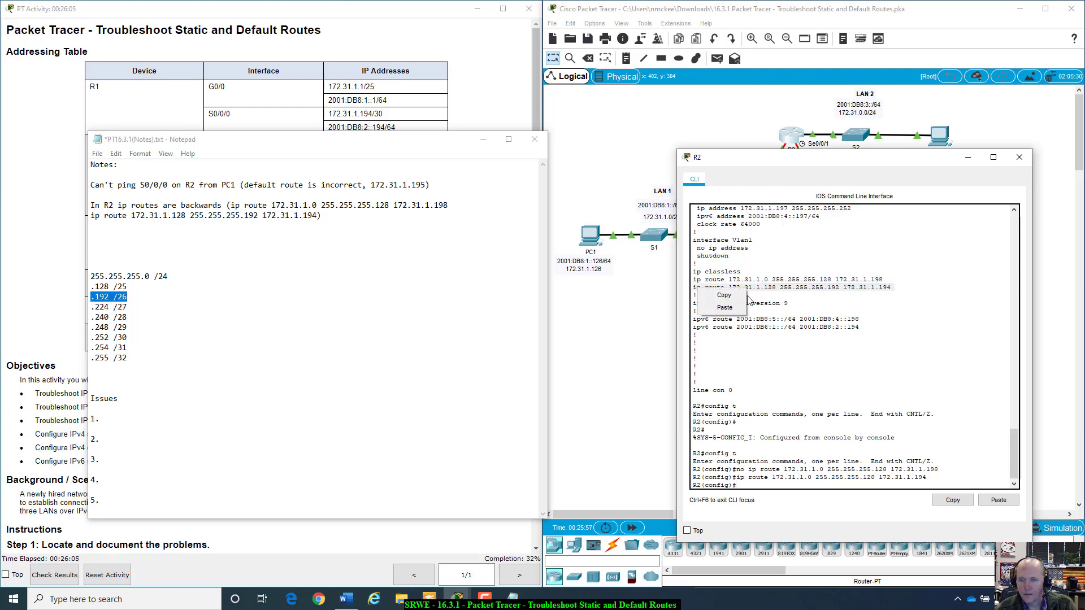
left_click(765, 488)
right_click(766, 487)
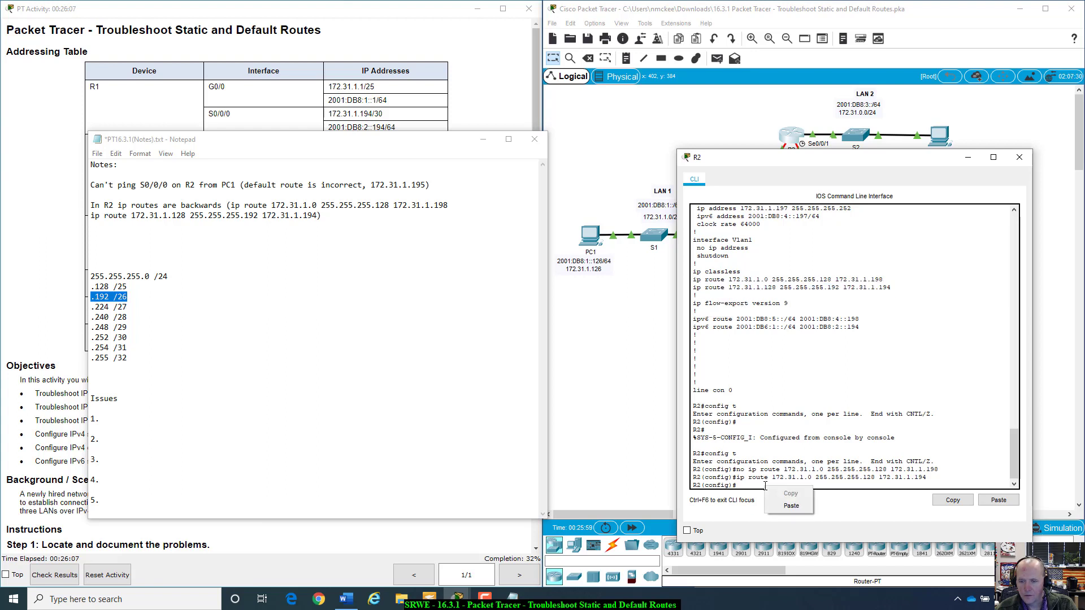
left_click(792, 506)
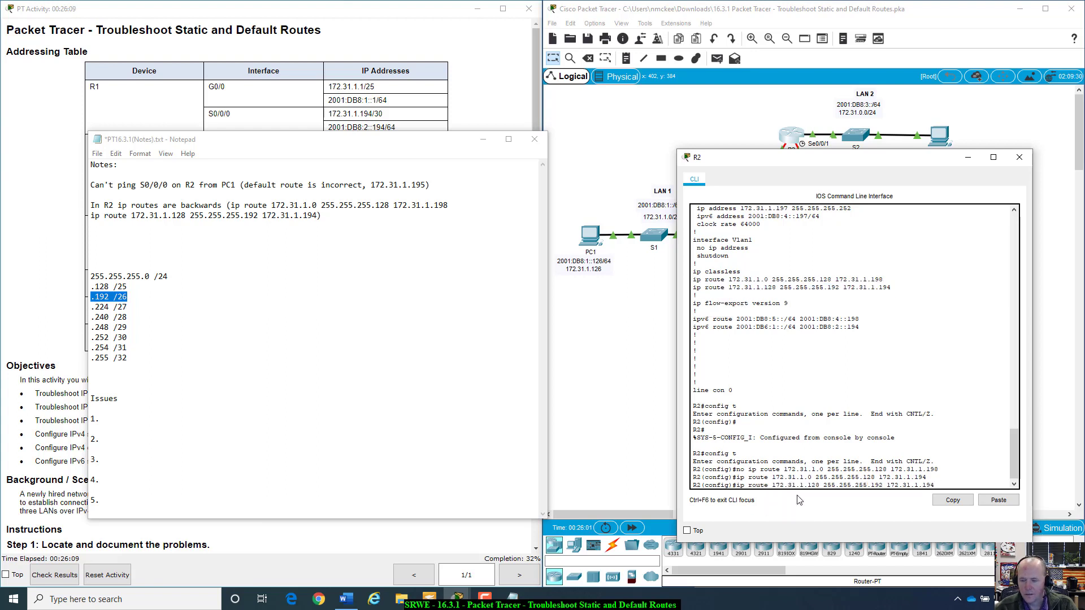
Prefix the pasted command with no and run no ip route 172.31.1.128 255.255.255.192 172.31.1.194 on R2.
key("Left")
key("Left")
key("Left")
key("Left")
key("Left")
key("Left")
key("Left")
key("Left")
key("Left")
key("Left")
key("Left")
key("Left")
key("Left")
key("Left")
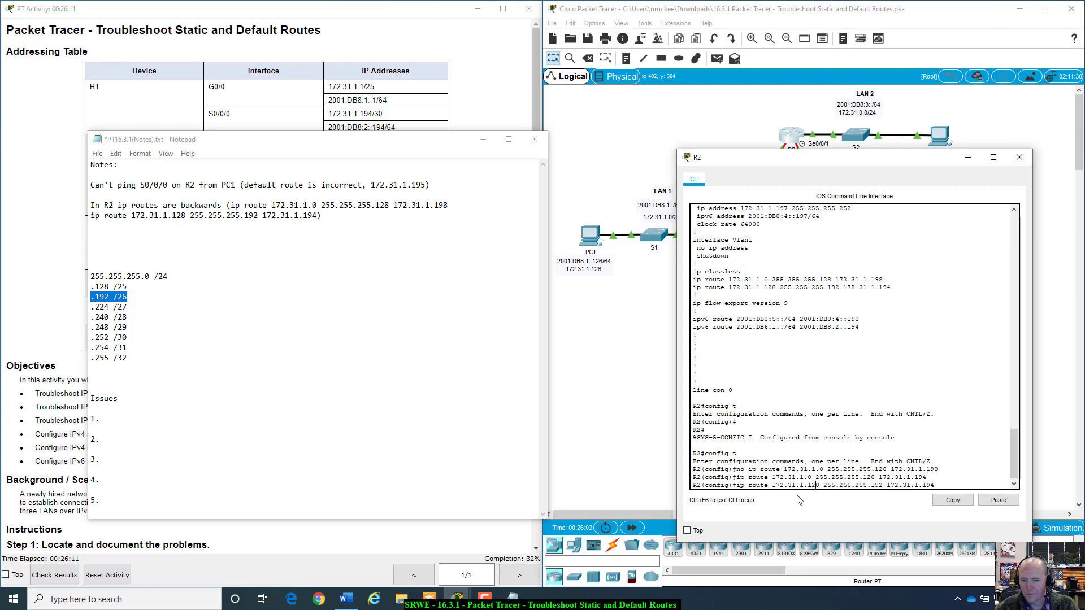
key("Left")
key("Left")
key("Left")
key("Left")
key("Left")
key("Left")
key("Left")
key("Left")
key("Left")
key("Left")
key("Left")
key("Left")
key("Left")
key("Left")
key("Left")
key("Left")
key("Left")
key("Left")
key("Left")
key("Left")
type("no")
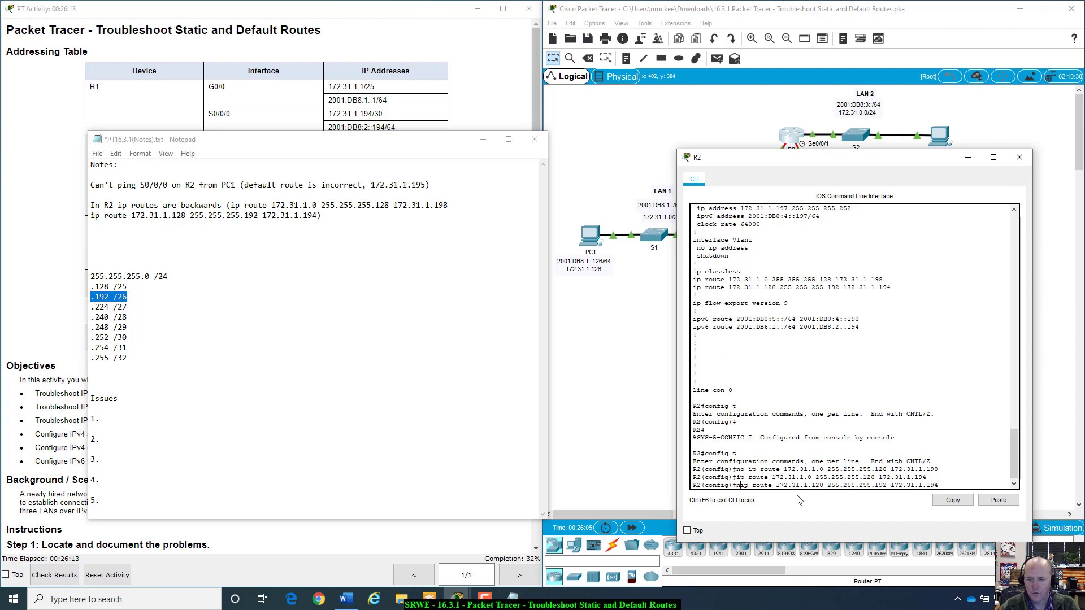
key("Return")
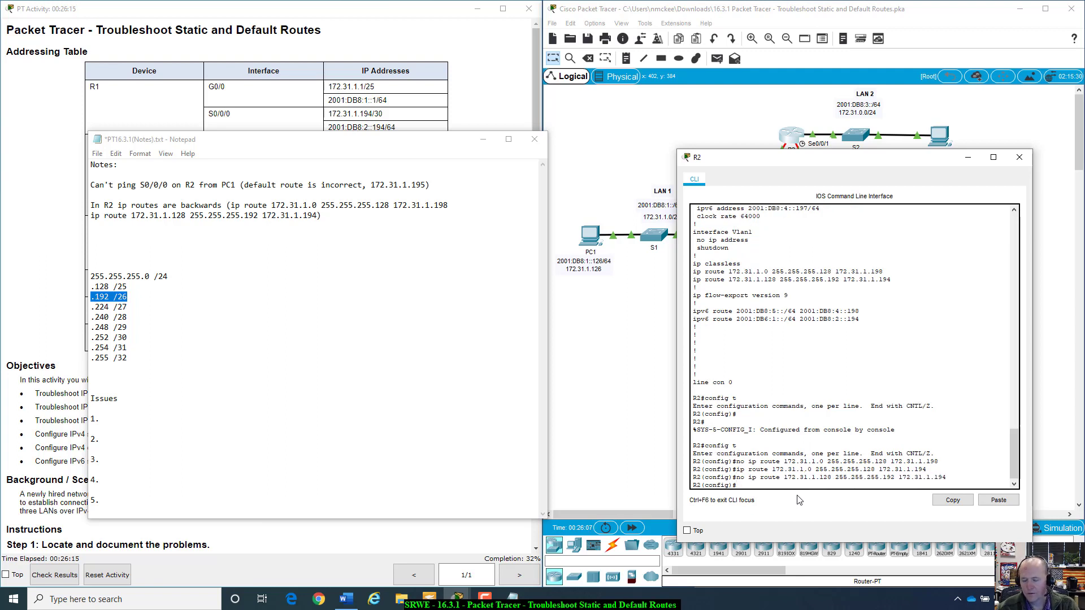
Rework the recalled removal command into ip route 172.31.1.128 255.255.255.192 172.31.1.198, check it against the topology and addressing table, and run it on R2.
key("Up")
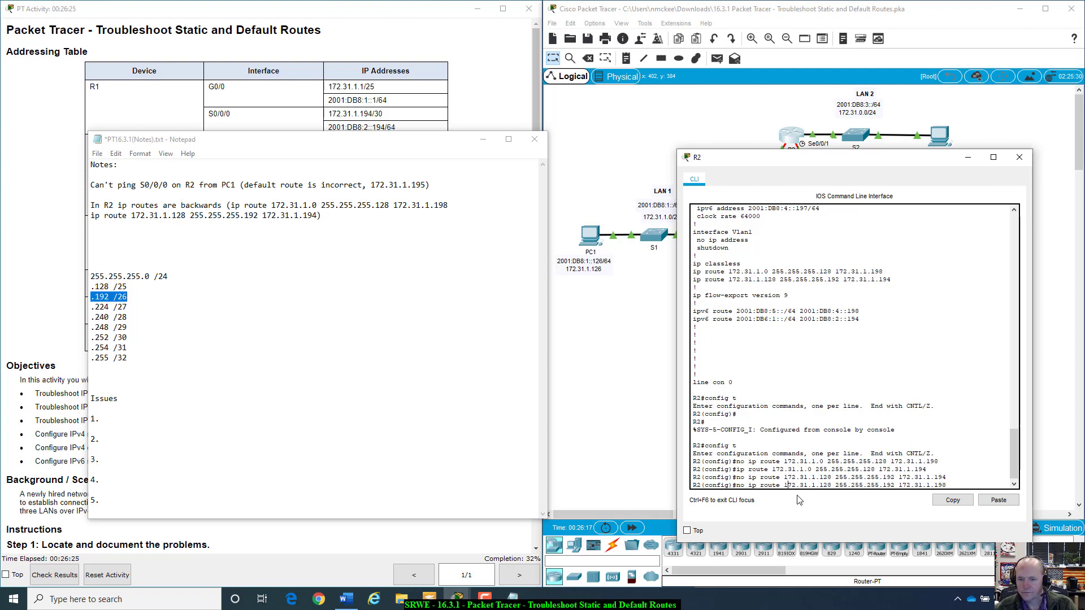
key("Delete")
key("Delete")
key("Delete")
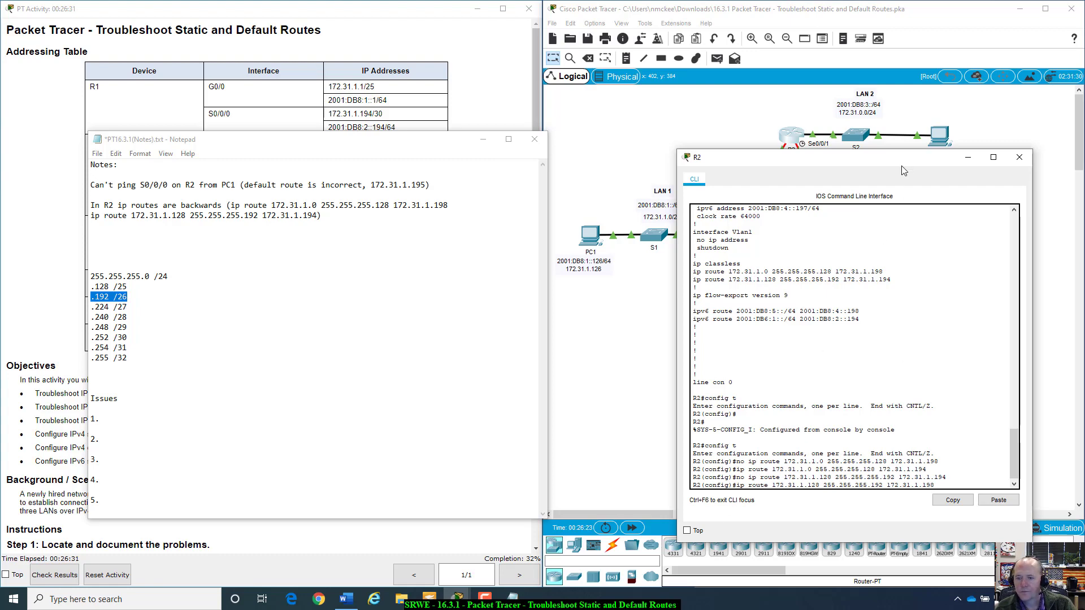
left_click_drag(905, 161, 541, 195)
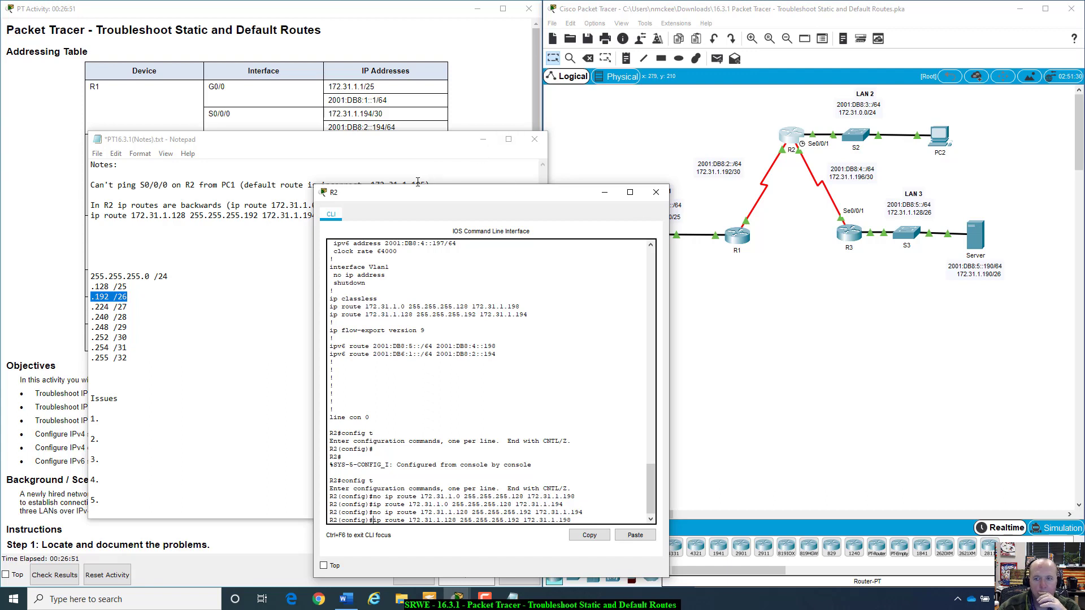
left_click(352, 21)
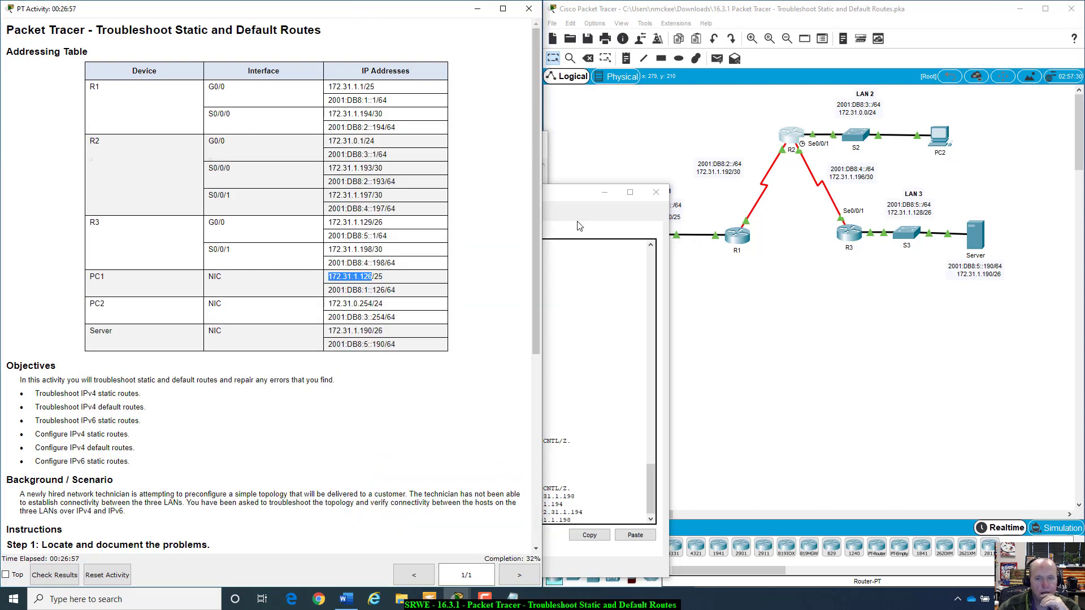
left_click_drag(571, 195, 761, 176)
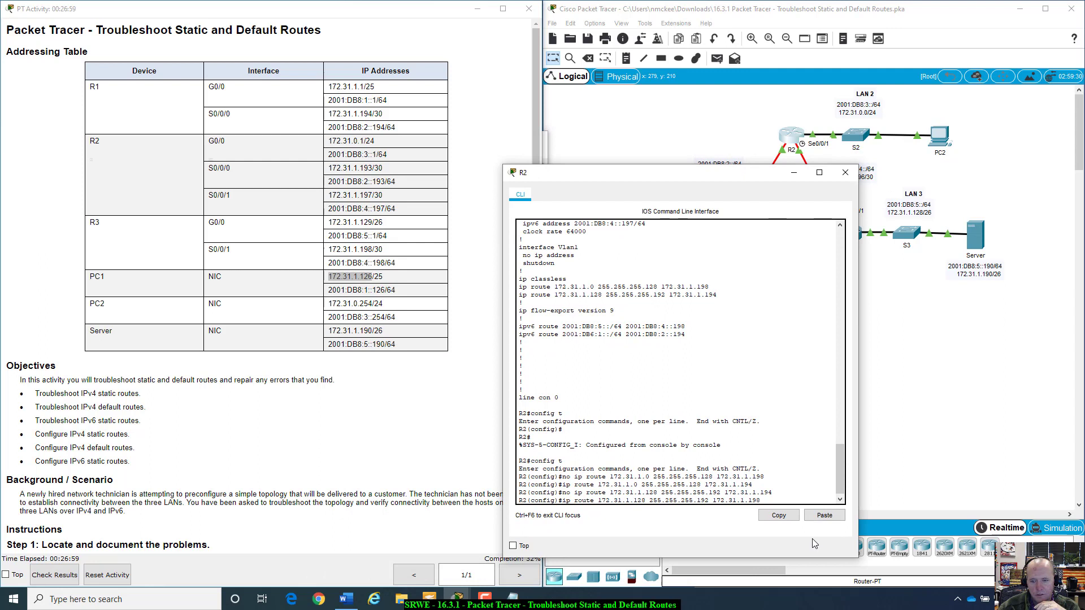
left_click(779, 498)
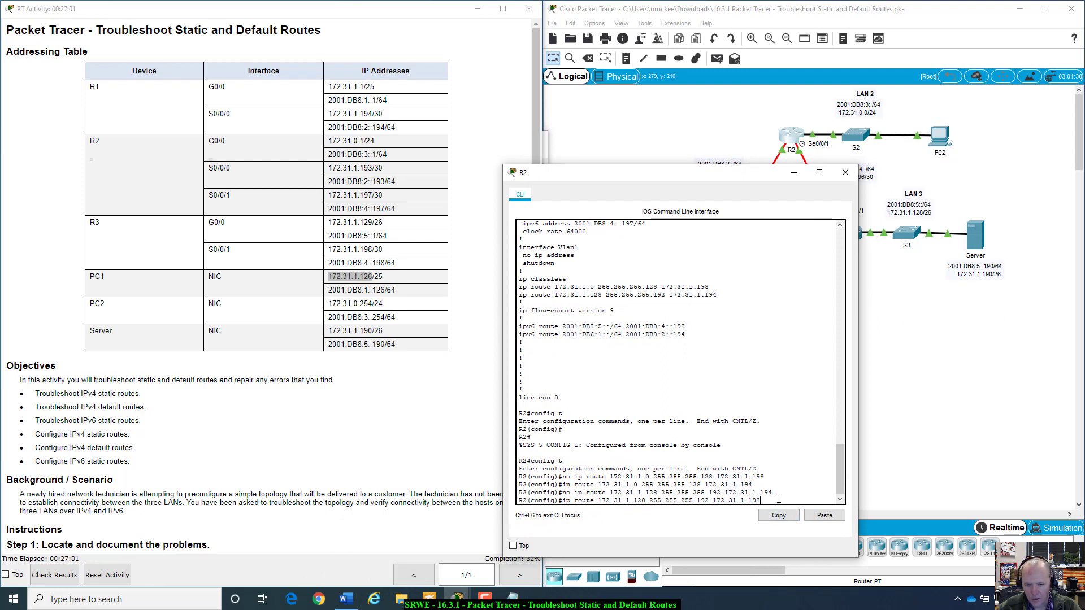
key("Return")
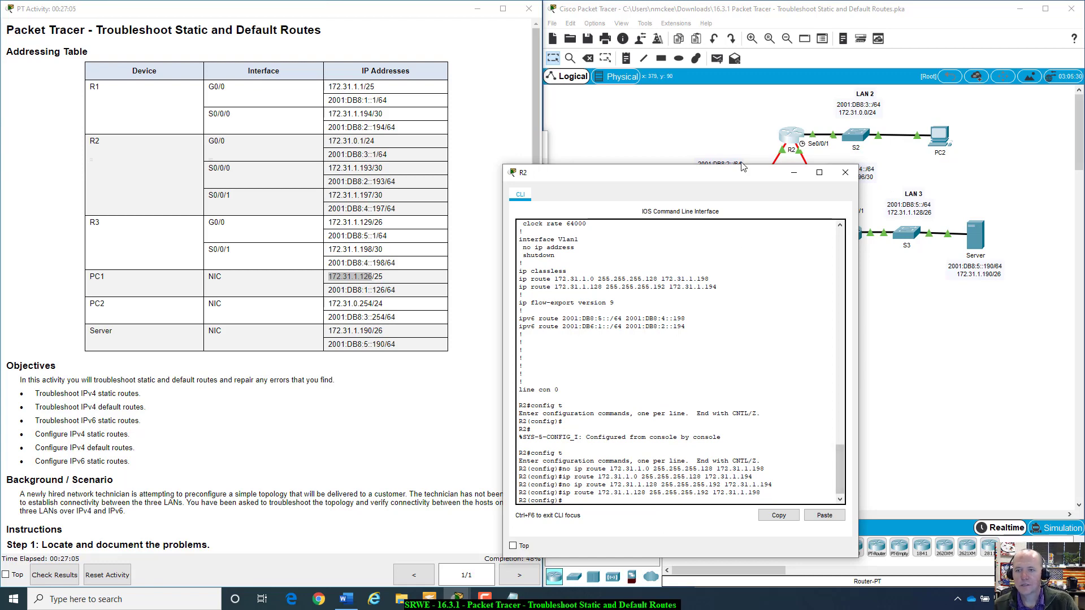
Open PC2's IP configuration and compare its IPv4 address, mask and default gateway with the addressing table.
left_click_drag(739, 184, 918, 359)
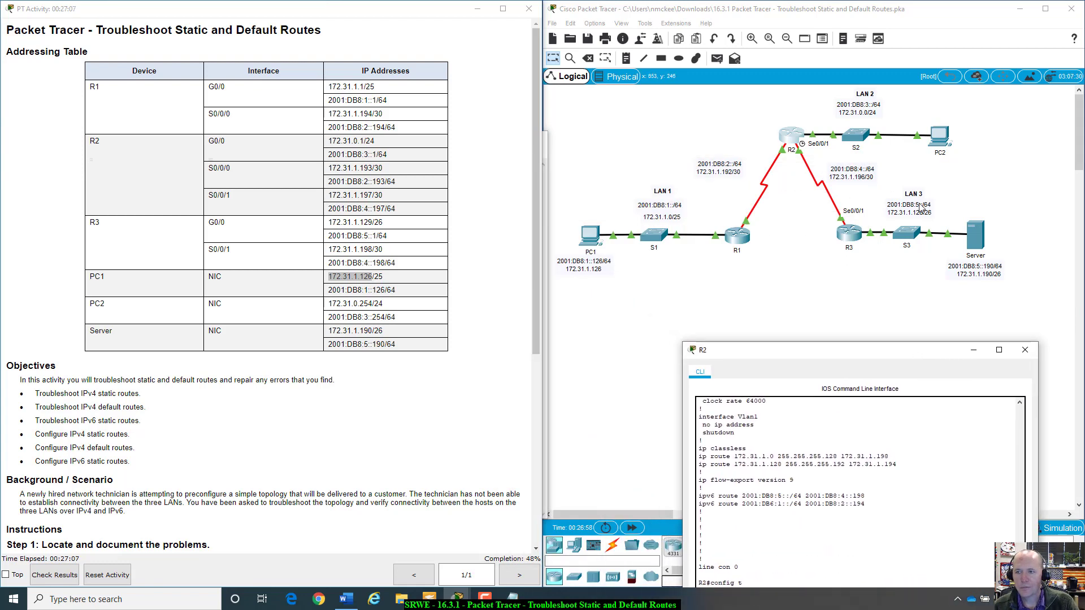
left_click(940, 137)
left_click_drag(566, 128, 885, 285)
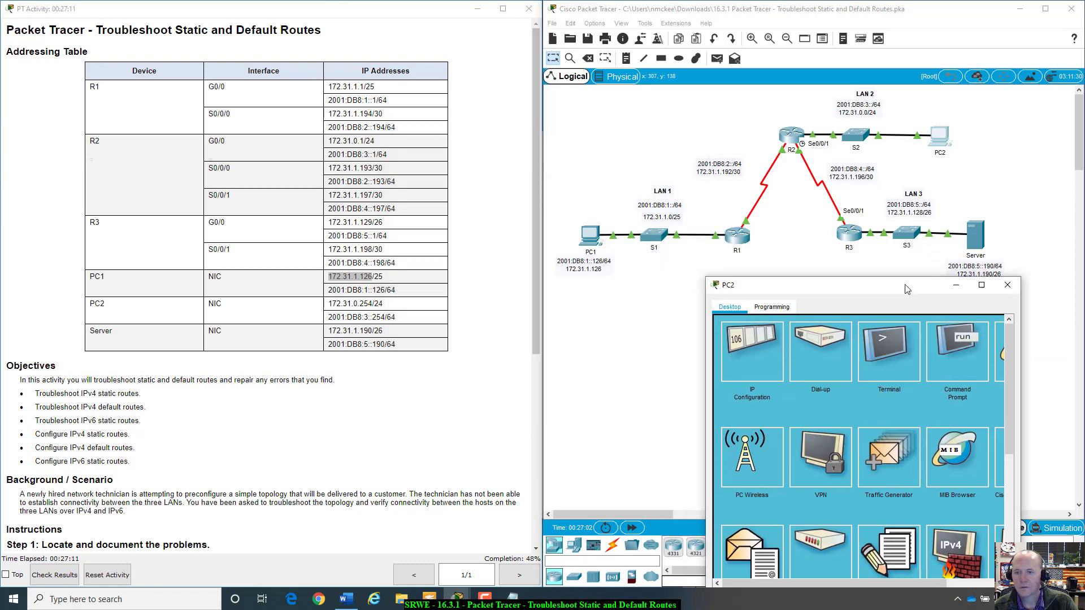
left_click(766, 338)
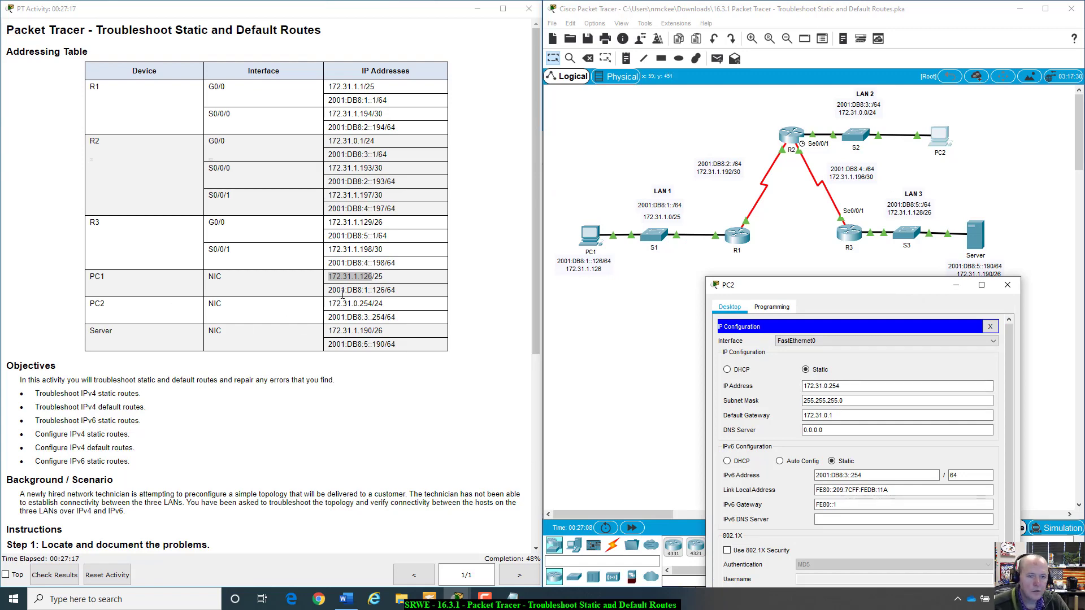
left_click(806, 415)
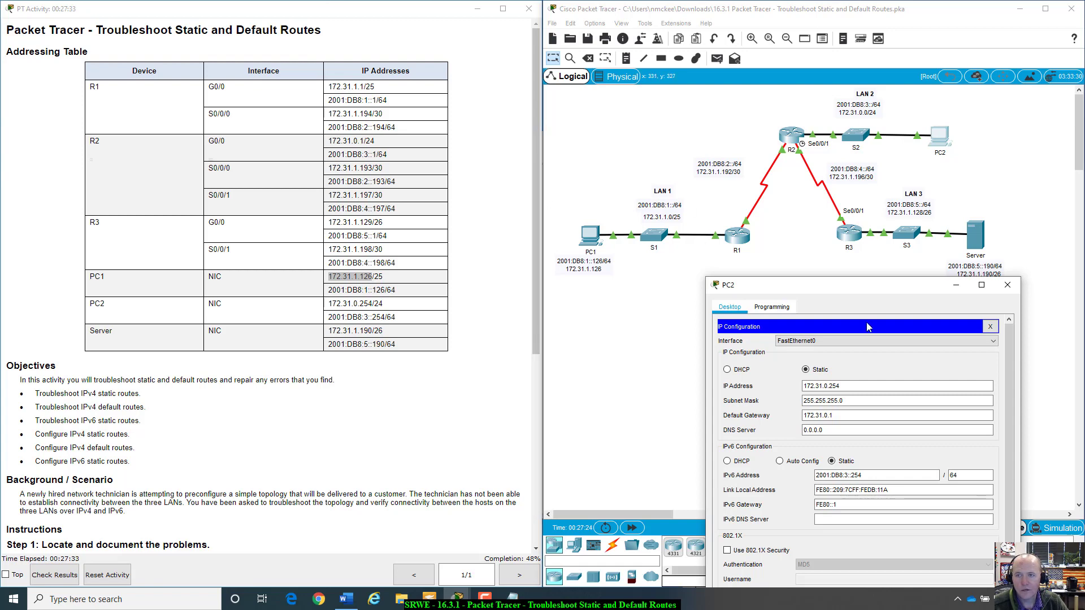
left_click_drag(880, 290, 771, 332)
left_click(776, 250)
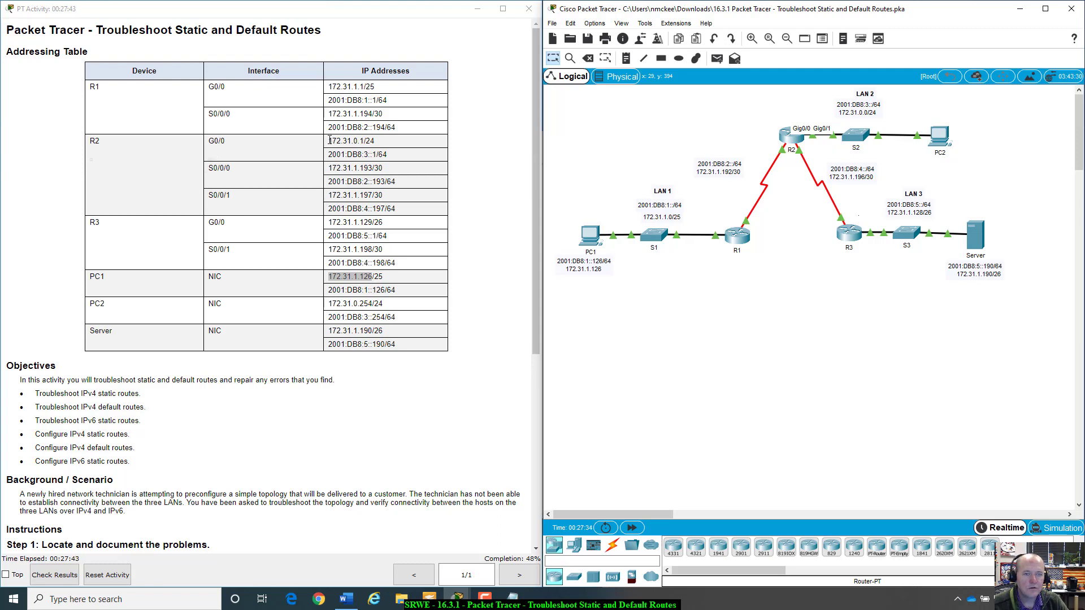
Open PC2's command prompt and ping PC1 at 172.31.1.126.
left_click(939, 139)
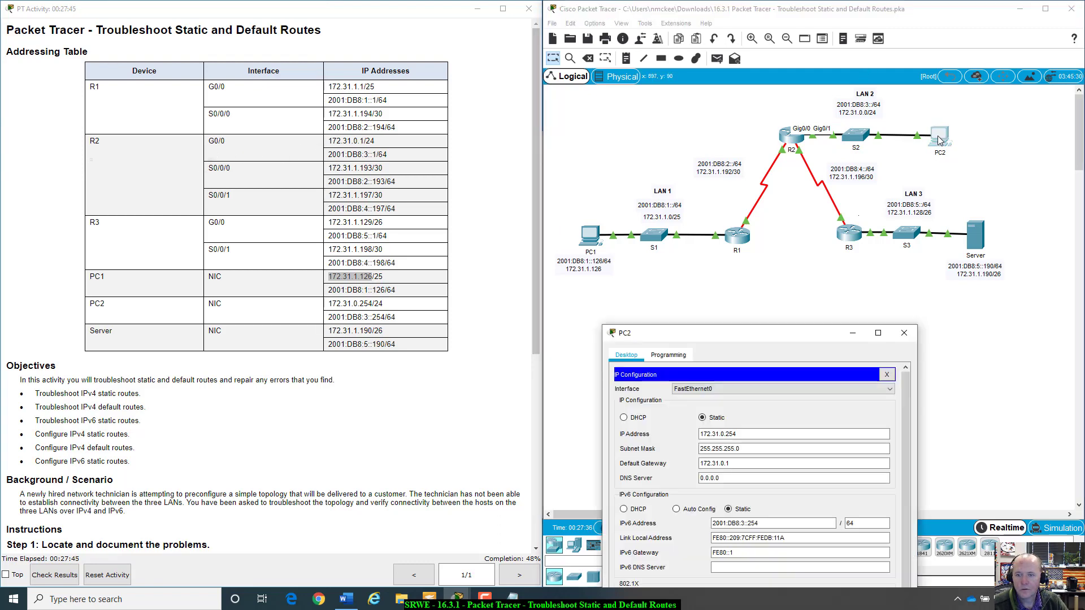
left_click_drag(737, 333, 840, 189)
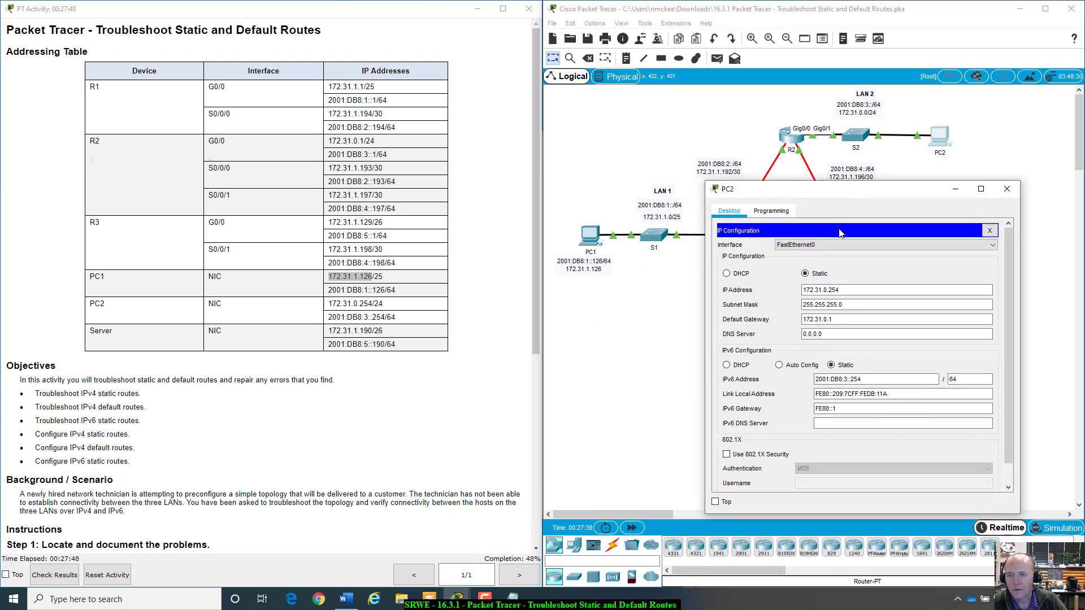
left_click(990, 231)
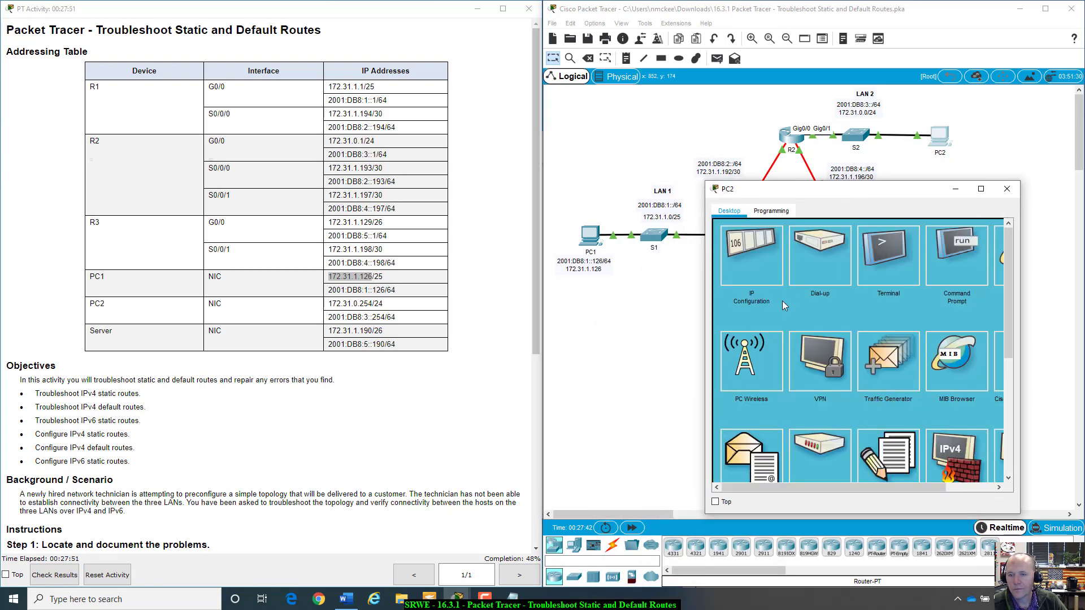
left_click(979, 235)
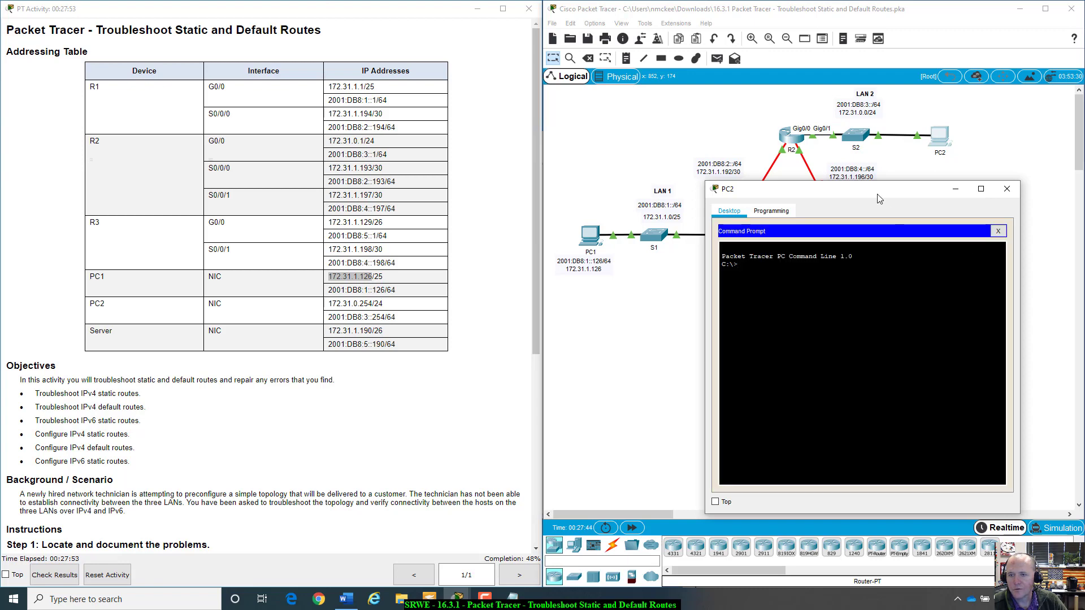
left_click_drag(878, 193, 882, 243)
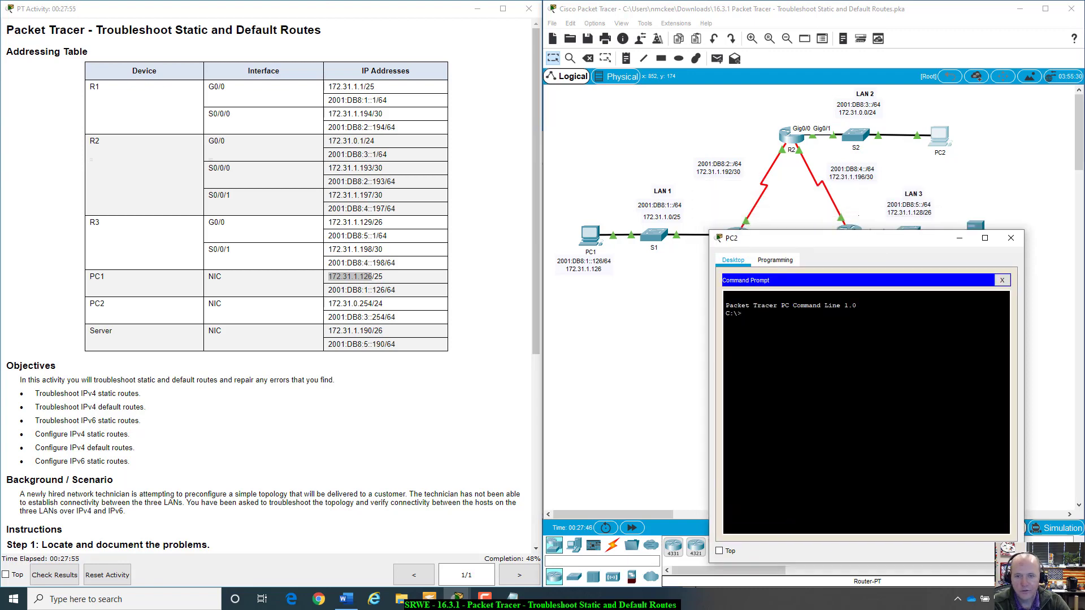
type("ping 1")
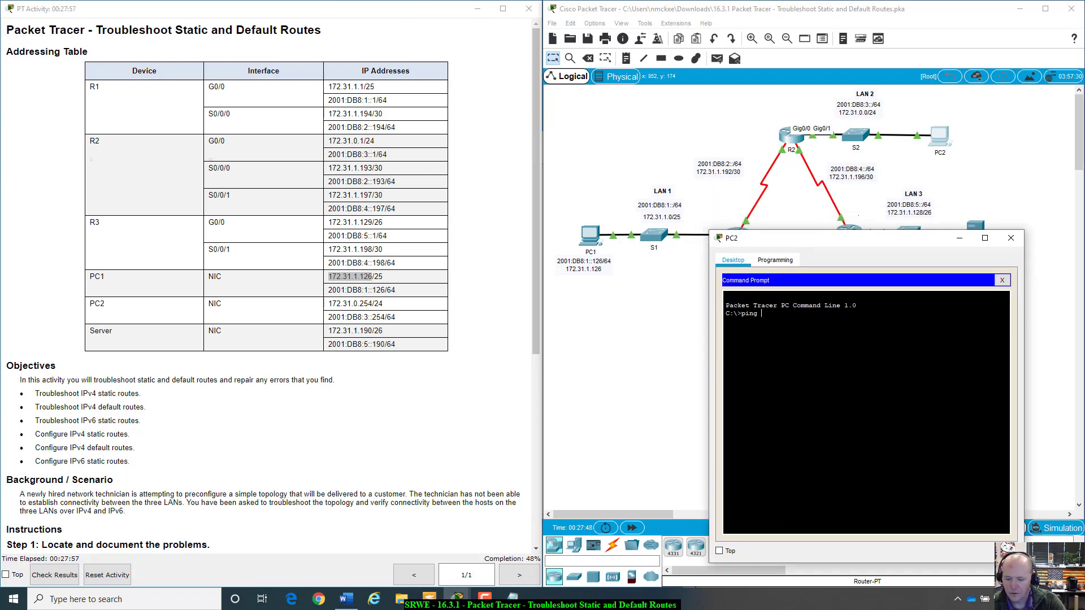
type("72.")
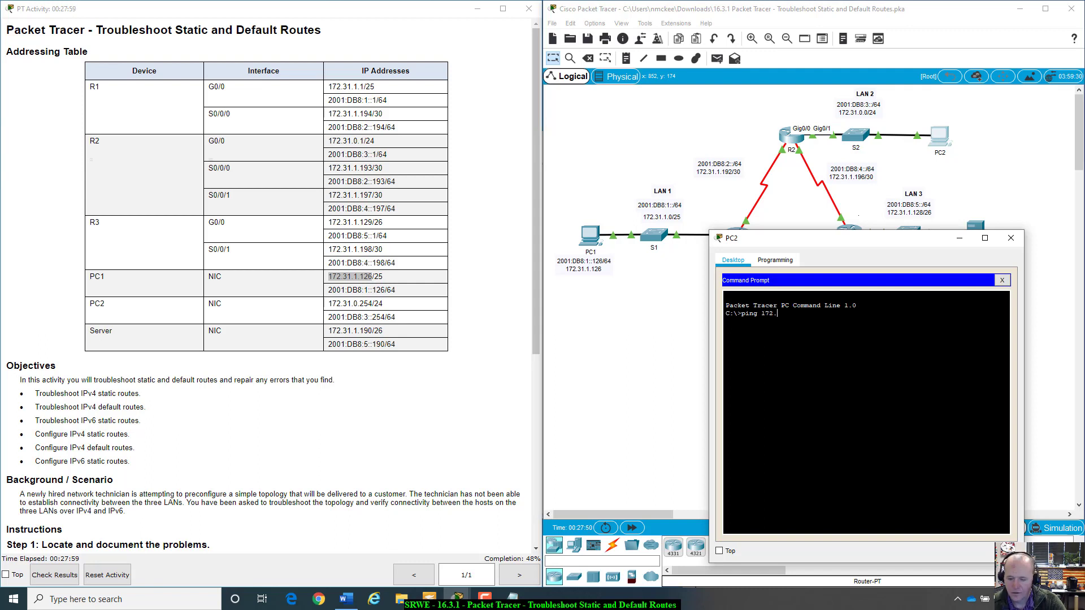
type("31.1.")
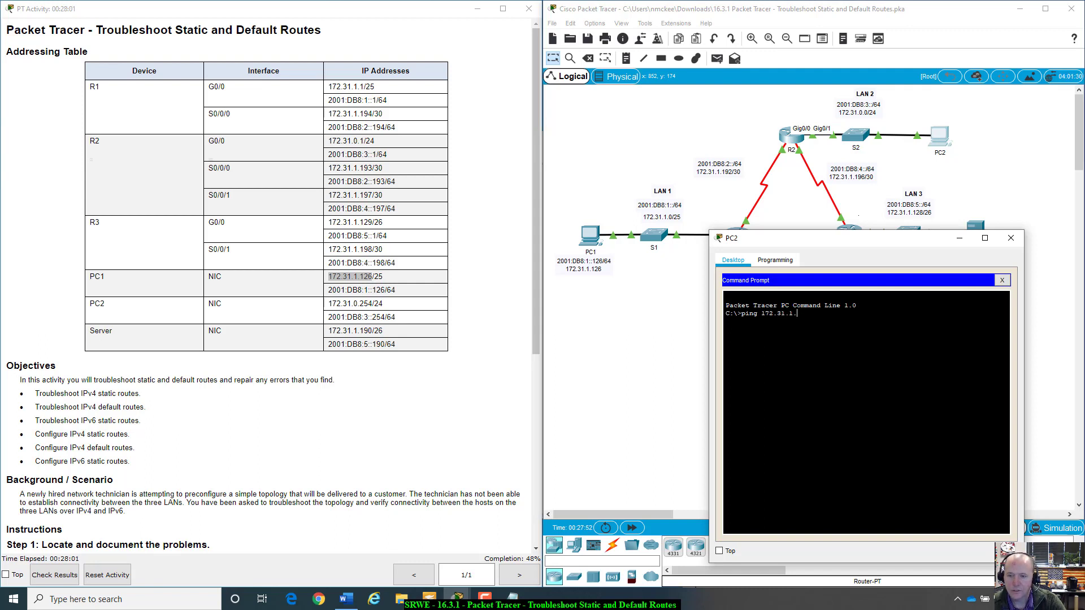
type("126")
key("Return")
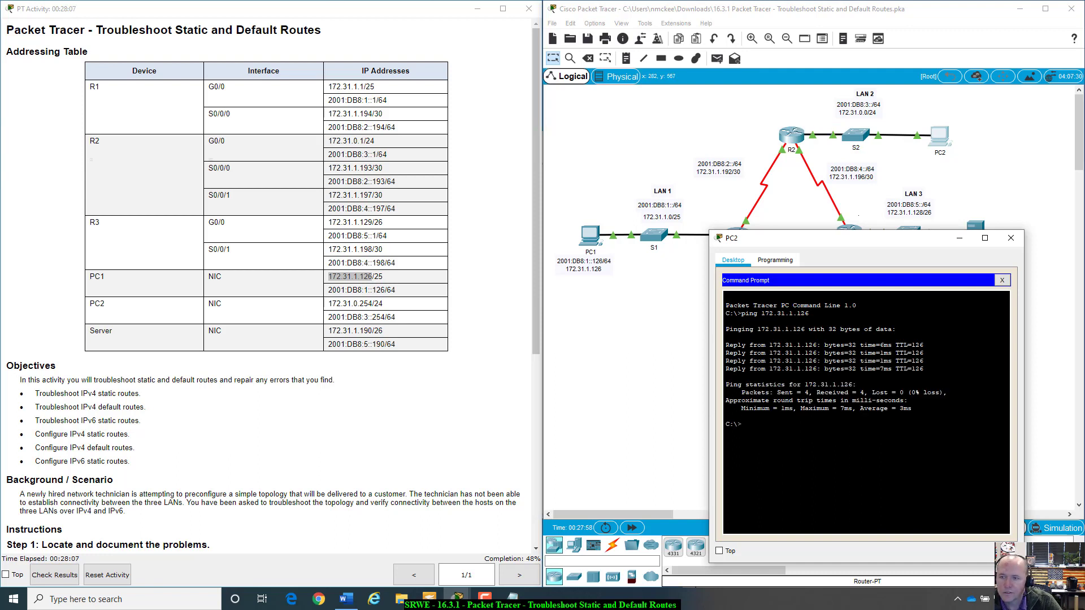
Open PC1's command prompt and repeat the ping to R2's S0/0/0 interface at 172.31.1.193.
left_click_drag(895, 243, 956, 260)
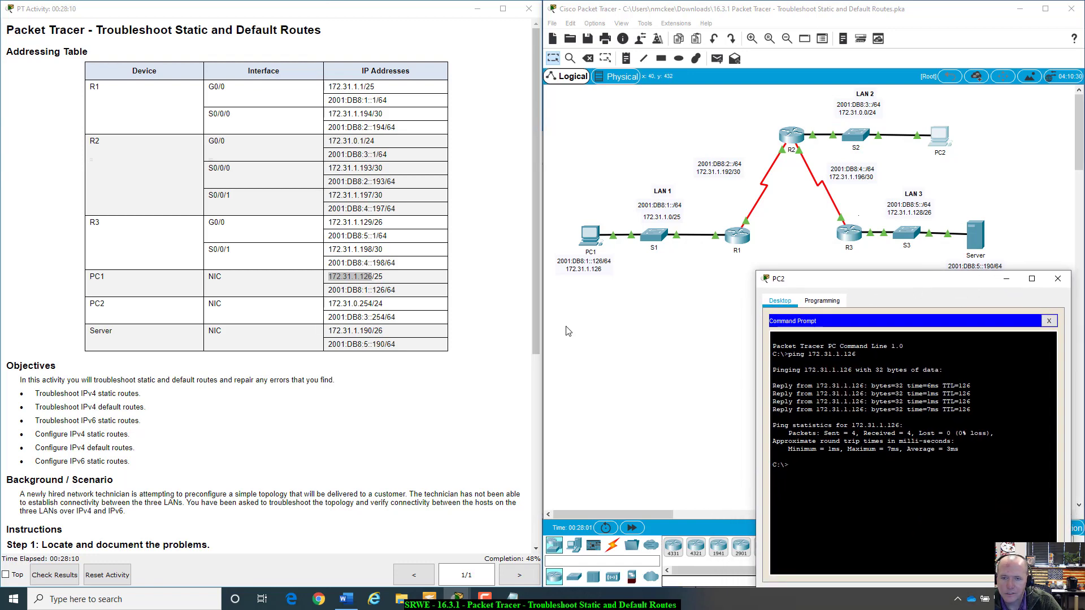
left_click(588, 236)
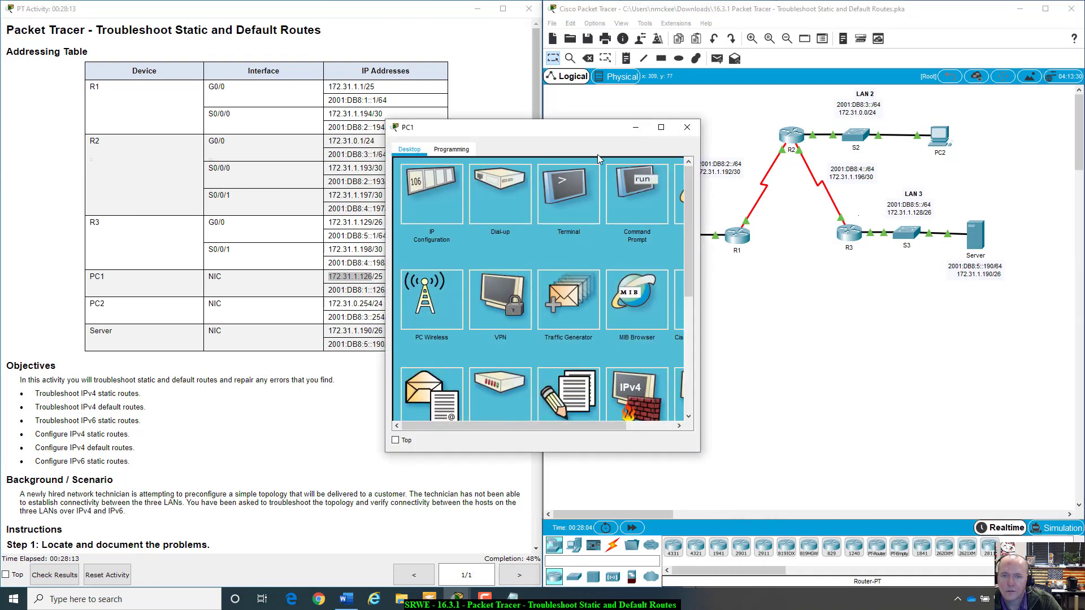
left_click(642, 206)
left_click_drag(600, 134, 750, 198)
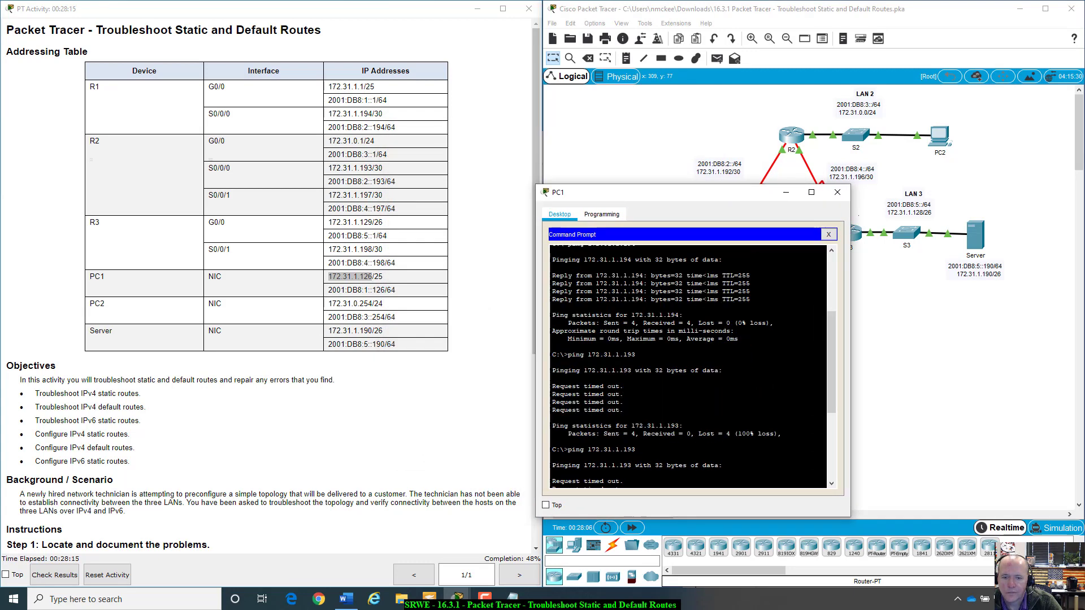
key("Up")
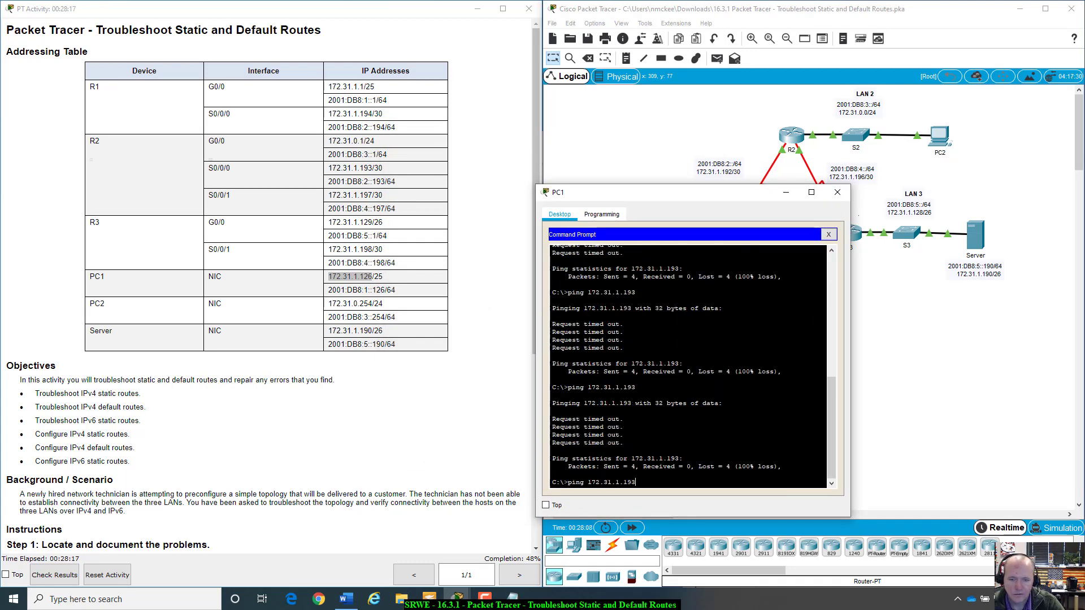
key("Return")
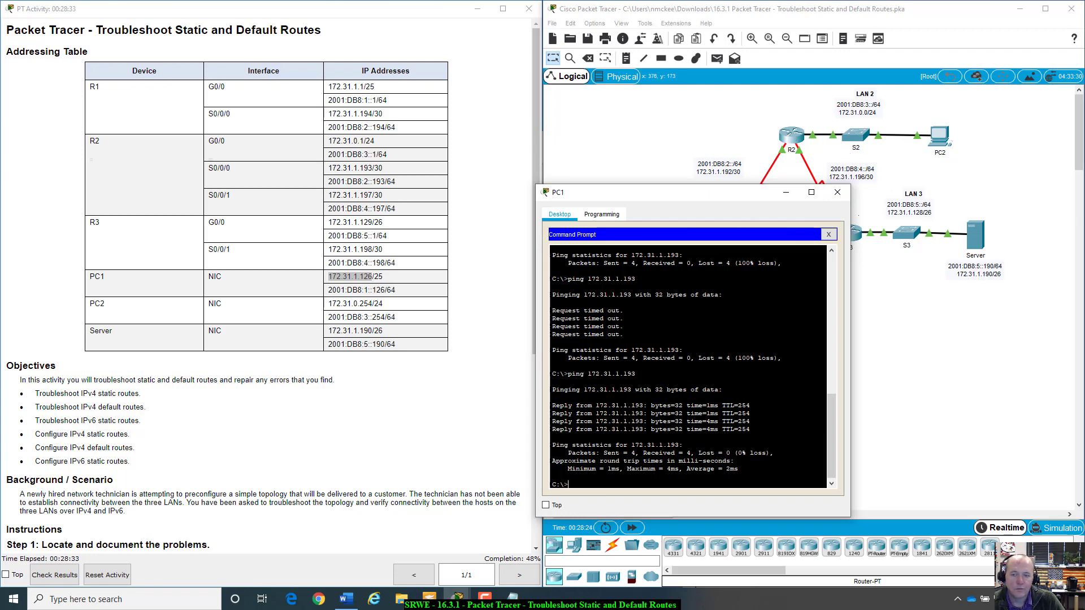
Ping PC2 at 172.31.0.254 from PC1's command prompt.
type("ping")
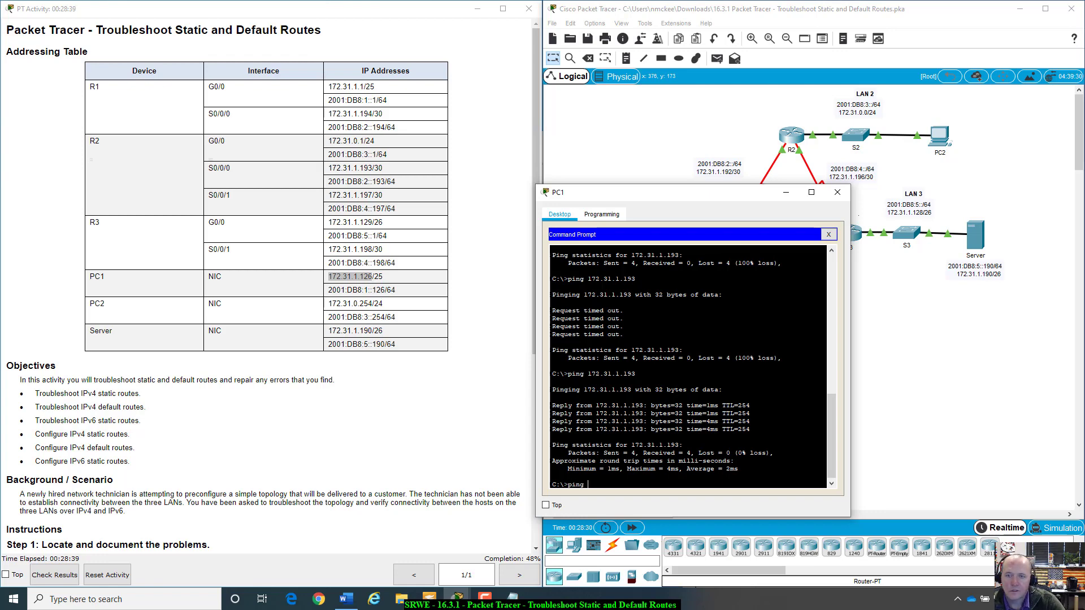
left_click_drag(704, 199, 662, 213)
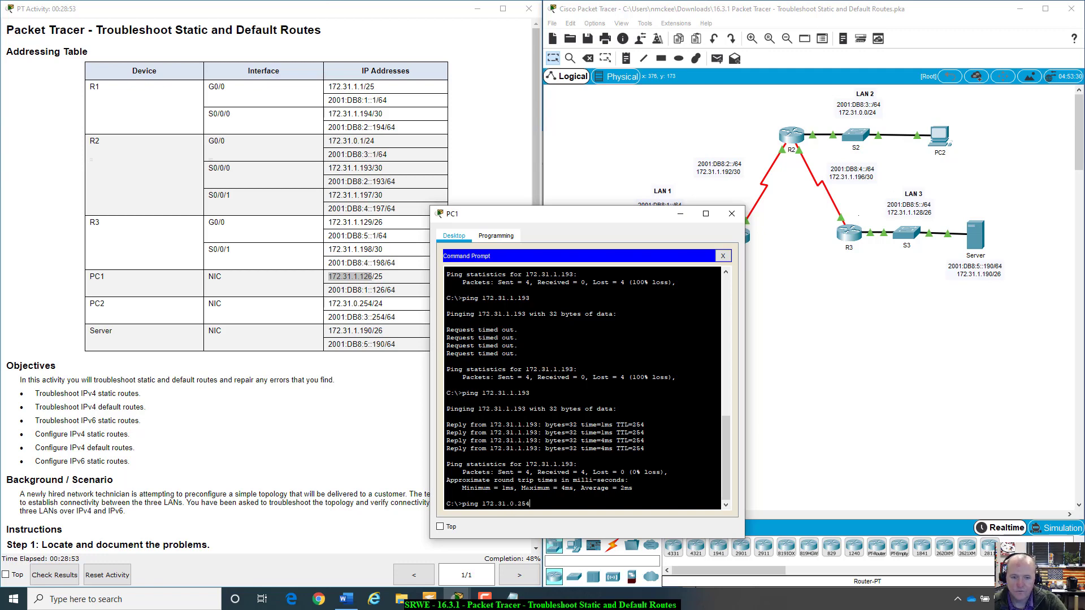
key("Return")
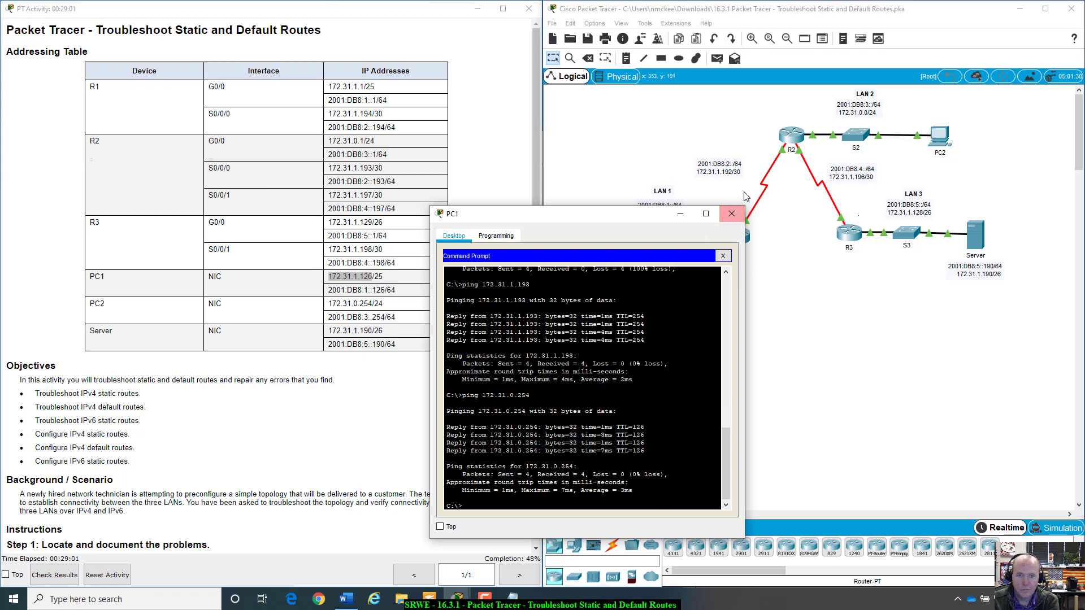
Ping R2's S0/0/0 interface at 172.31.1.193 again from PC1's command prompt and stop it after a few replies.
left_click_drag(648, 221, 438, 201)
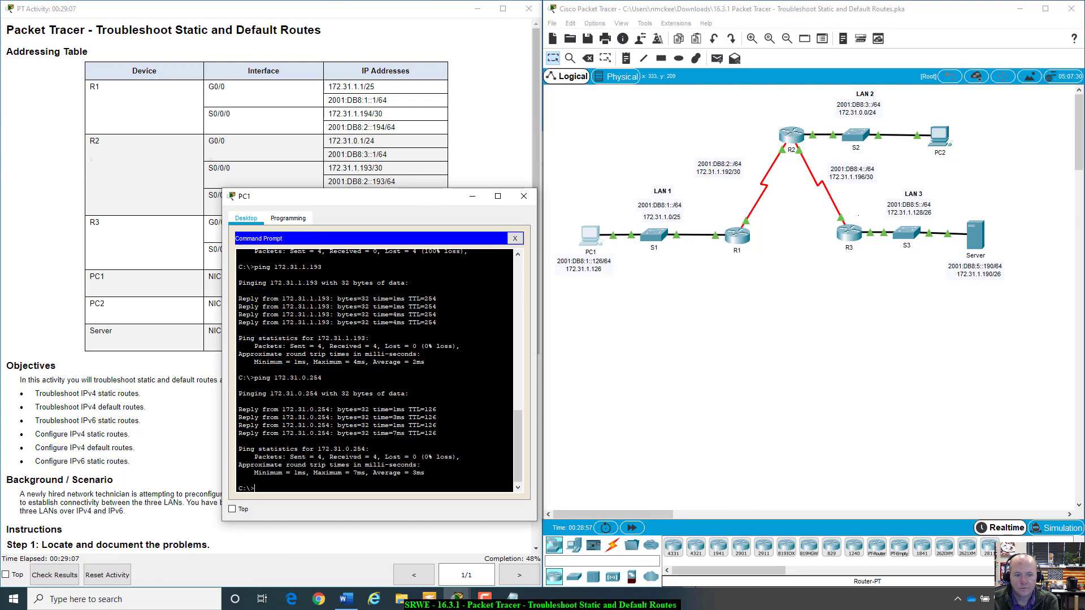
key("Up")
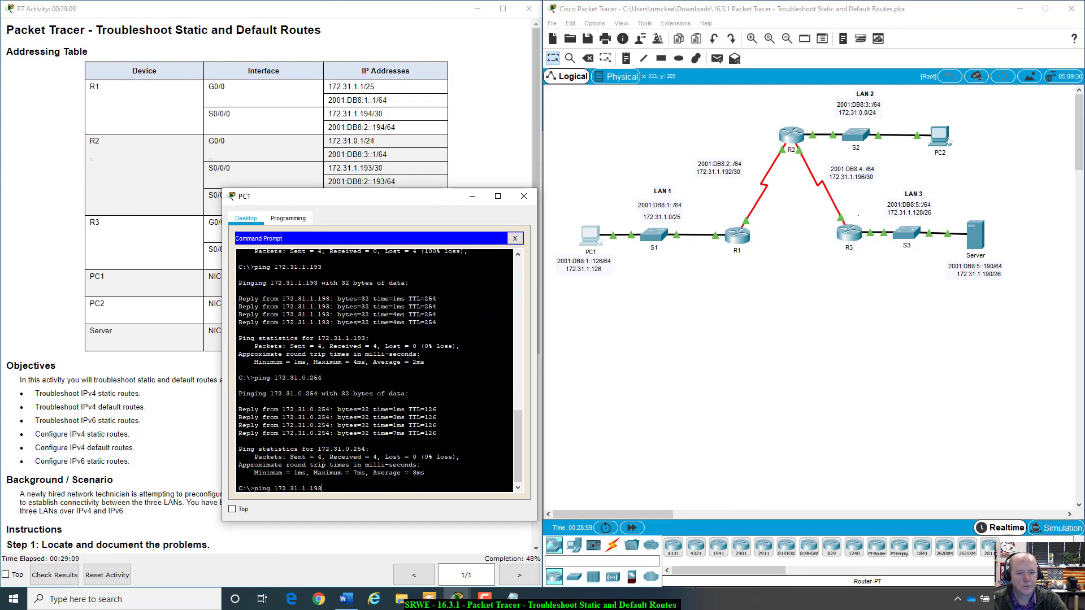
key("Return")
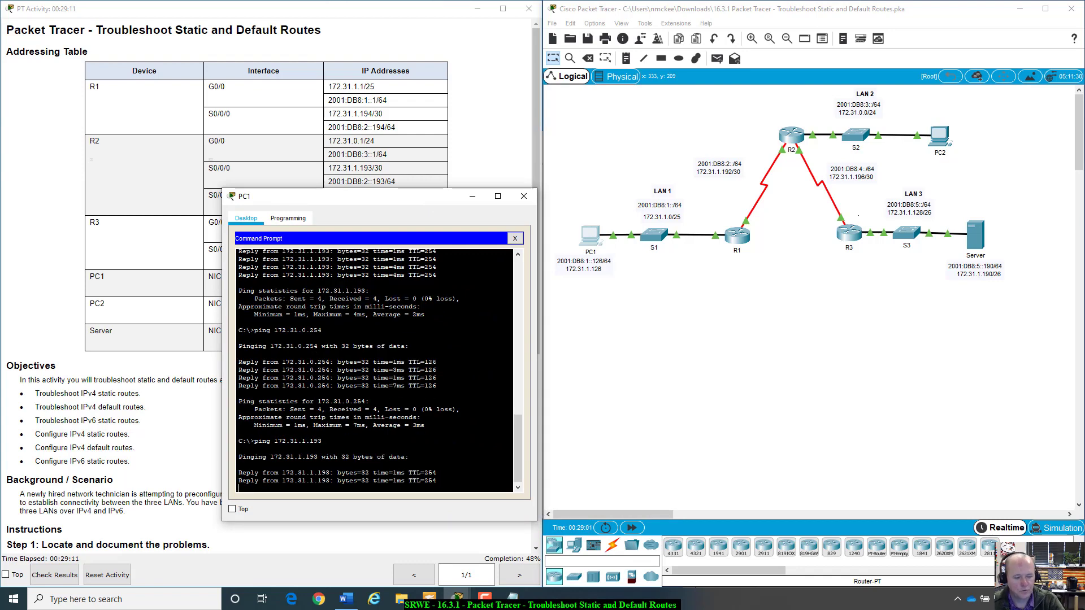
key("ctrl+c")
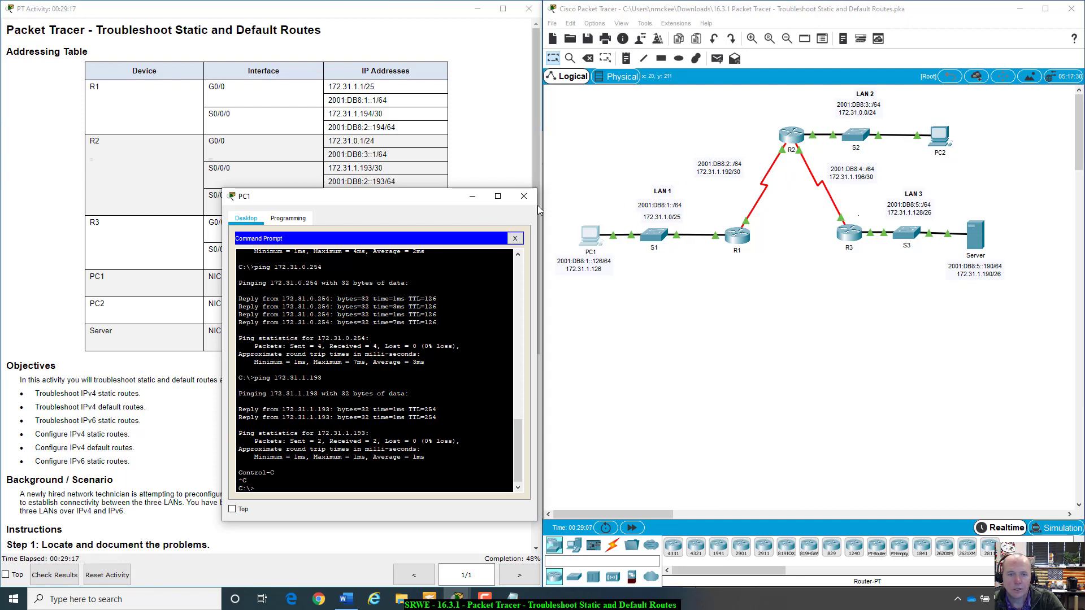
Ping R2's S0/0/1 interface at 172.31.1.197 from PC1 and interrupt the ping early.
left_click_drag(424, 204, 293, 229)
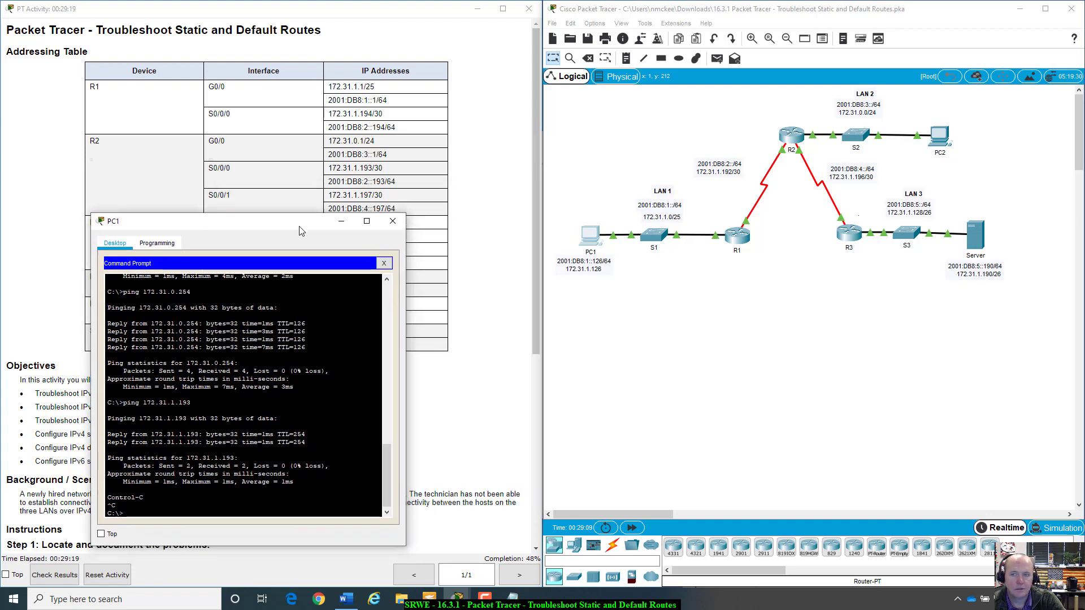
left_click(791, 242)
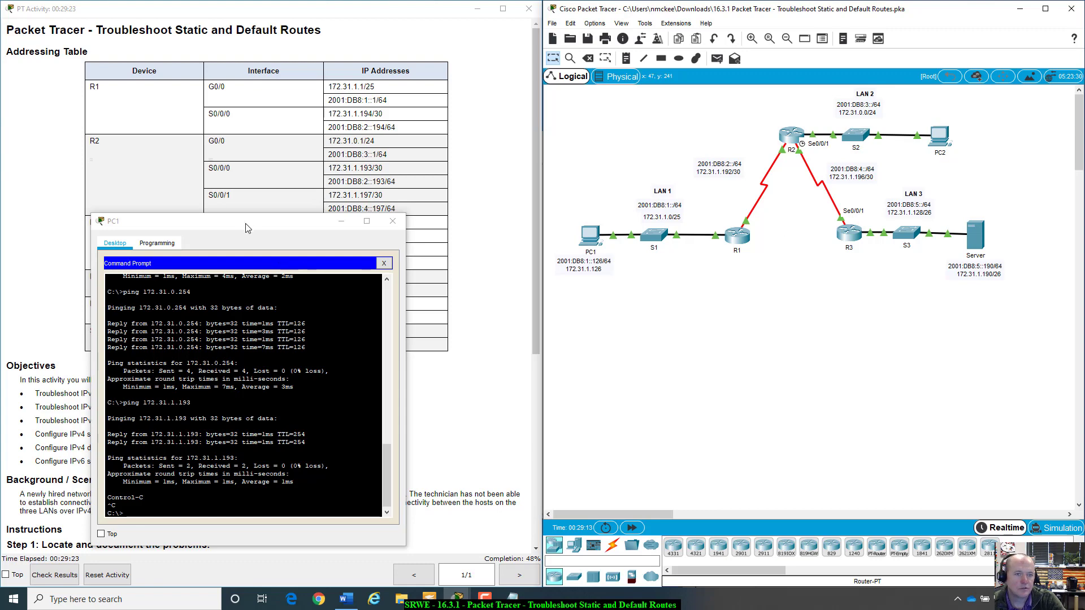
left_click_drag(255, 228, 305, 220)
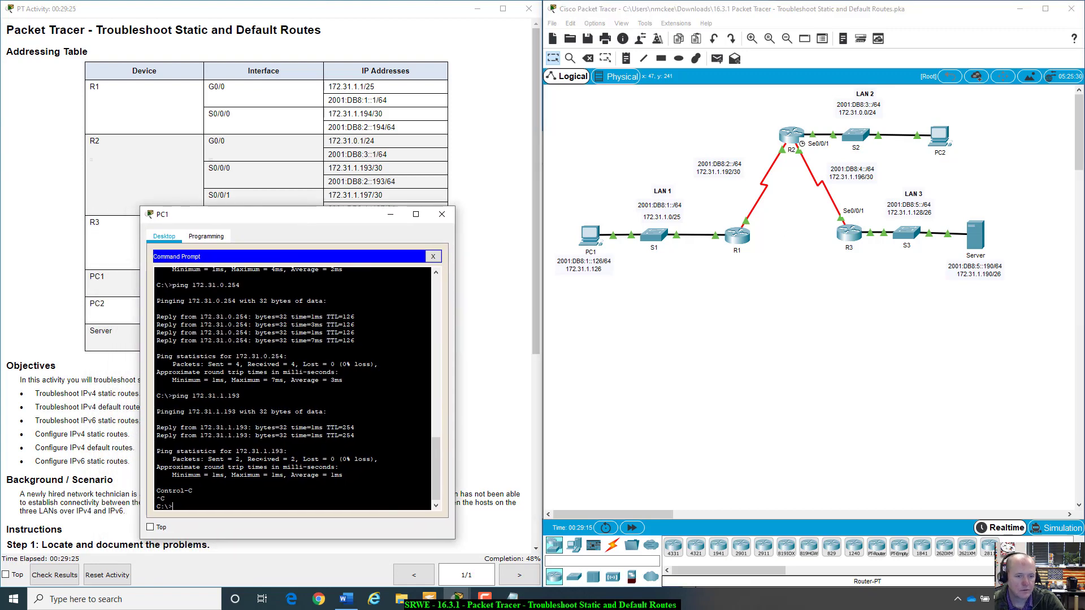
key("Up")
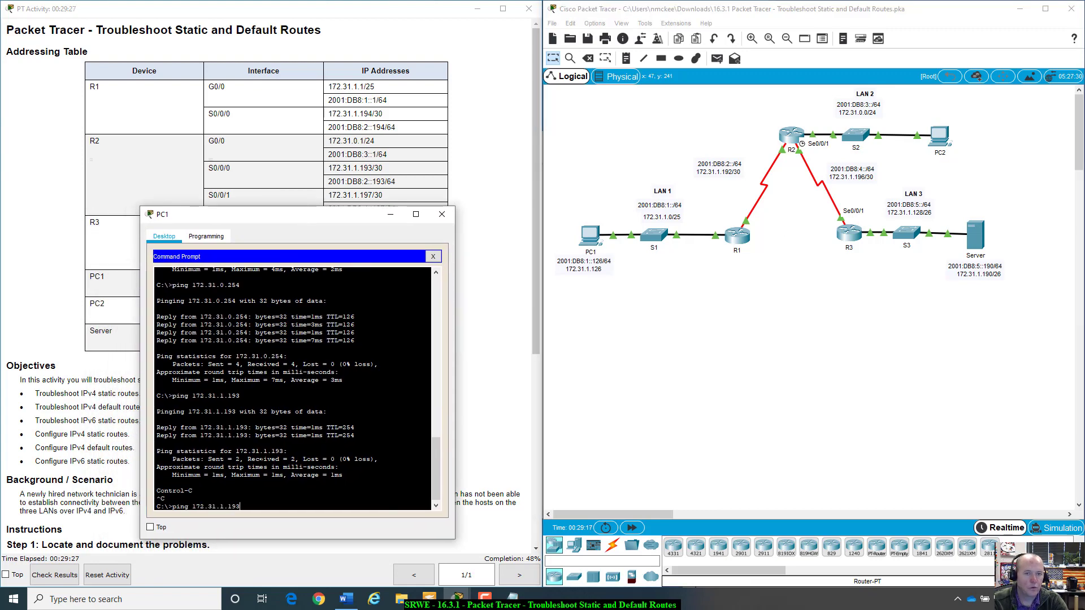
key("BackSpace")
key("Return")
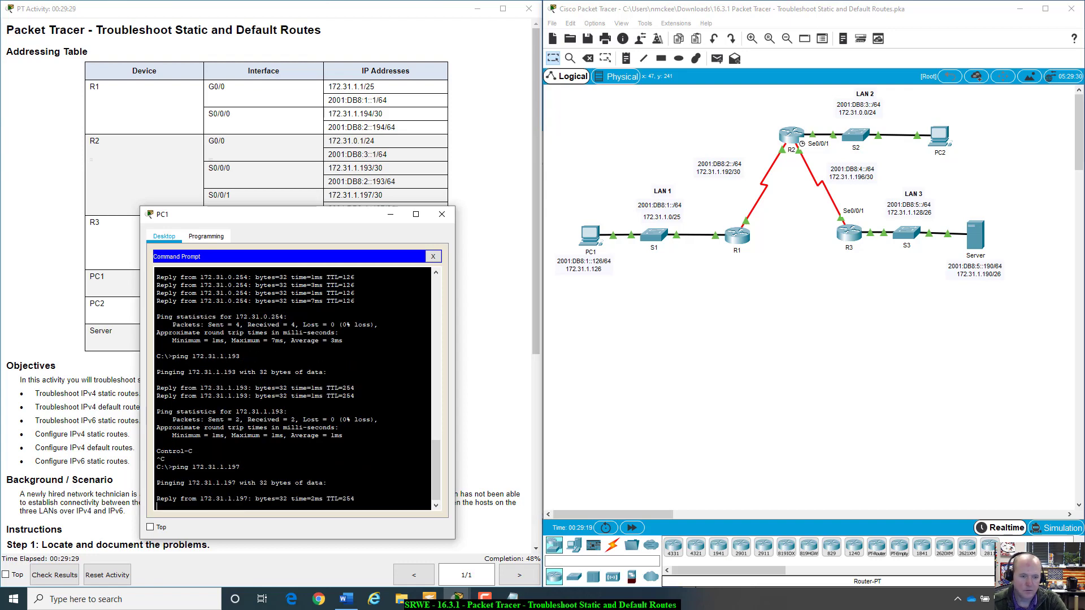
key("ctrl+c")
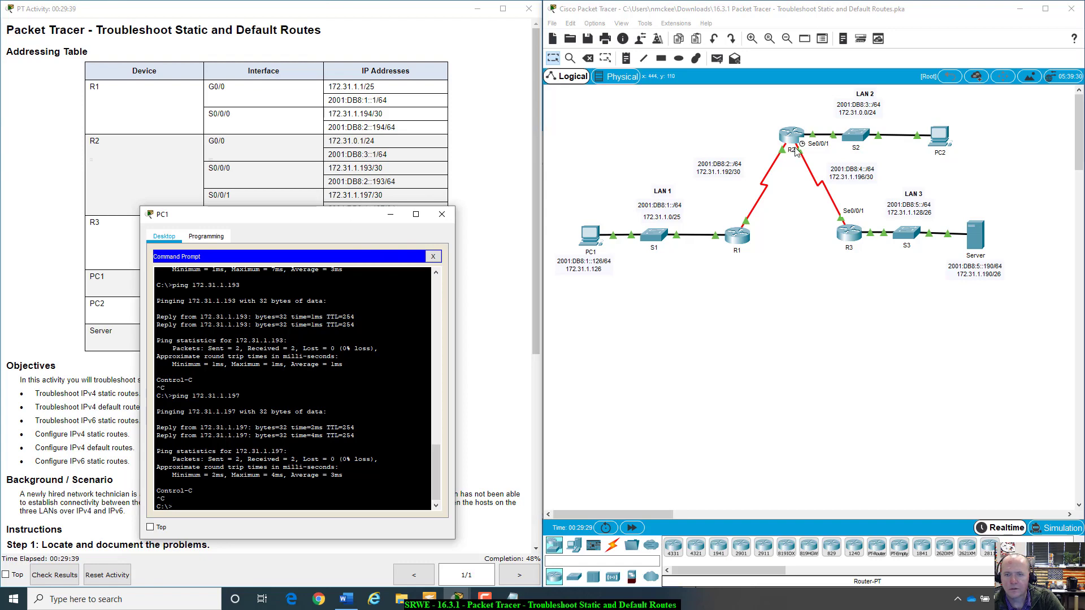
Ping R3's S0/0/1 interface at 172.31.1.198 from PC1's command prompt.
left_click_drag(301, 220, 303, 269)
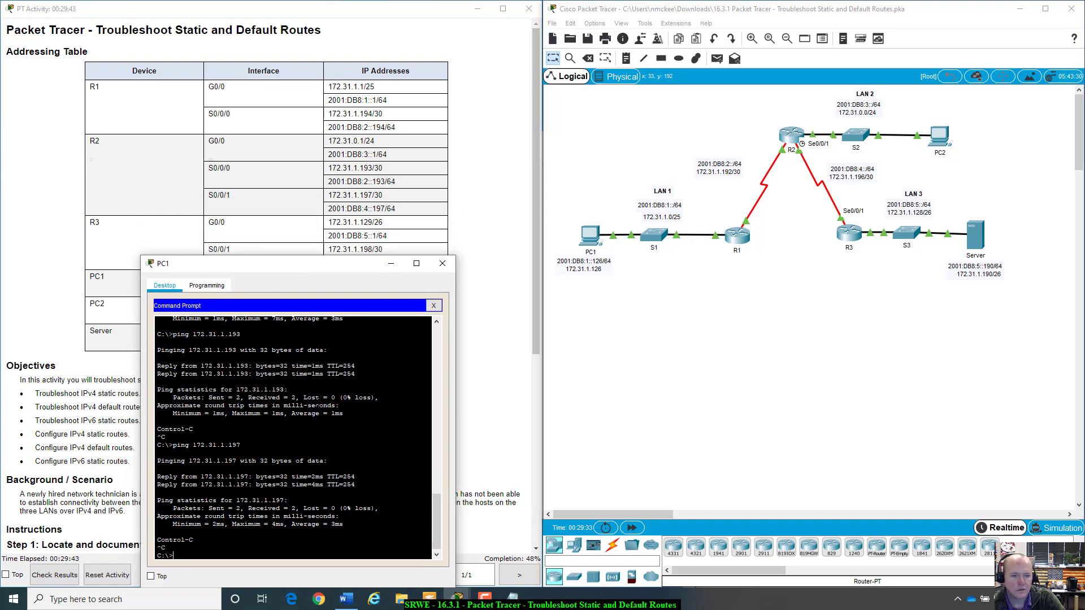
key("Up")
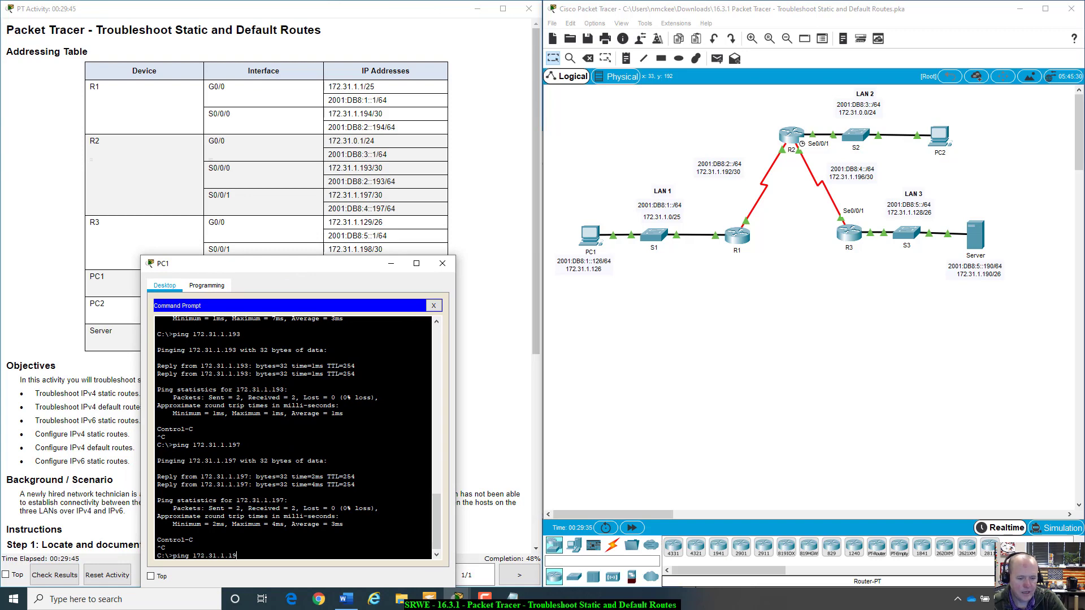
key("Return")
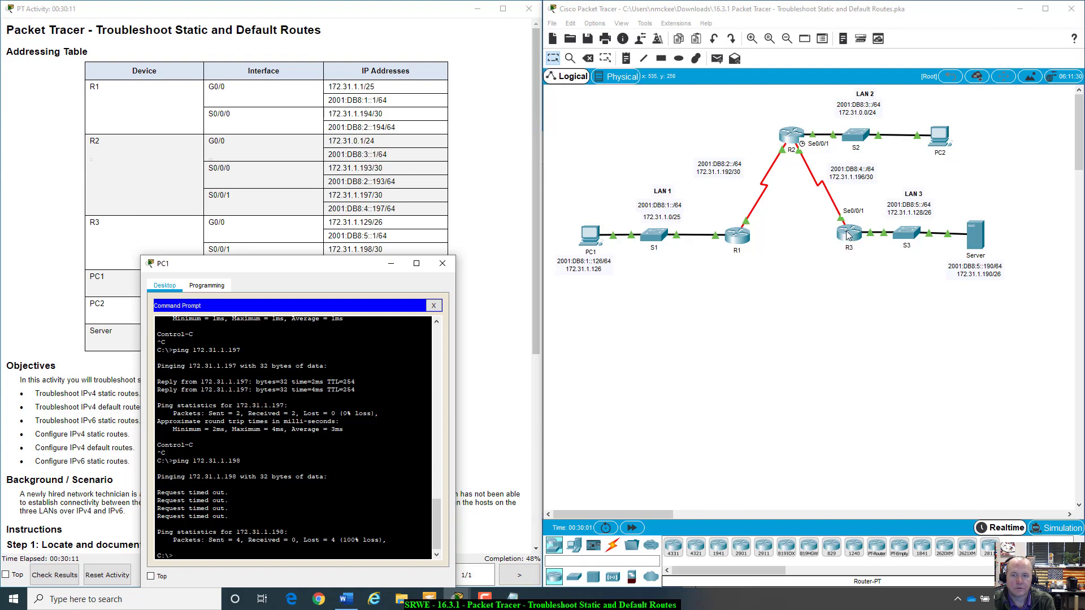
Open R3's command line, enter privileged mode with enable, and display the running configuration with show run.
left_click_drag(337, 273, 353, 213)
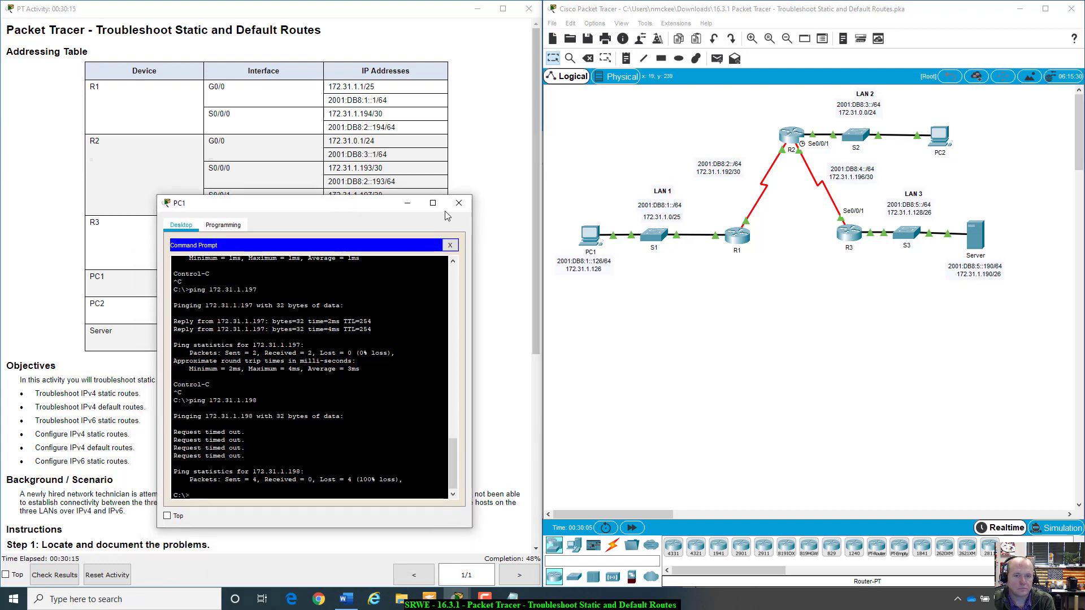
left_click(850, 233)
left_click_drag(573, 129, 895, 211)
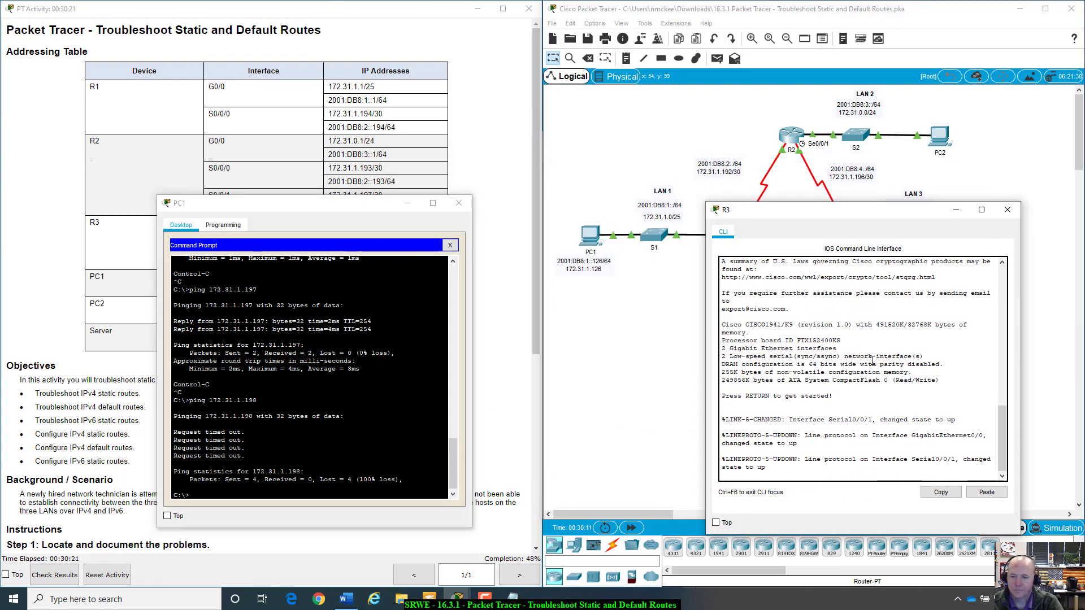
left_click(814, 468)
key("Return")
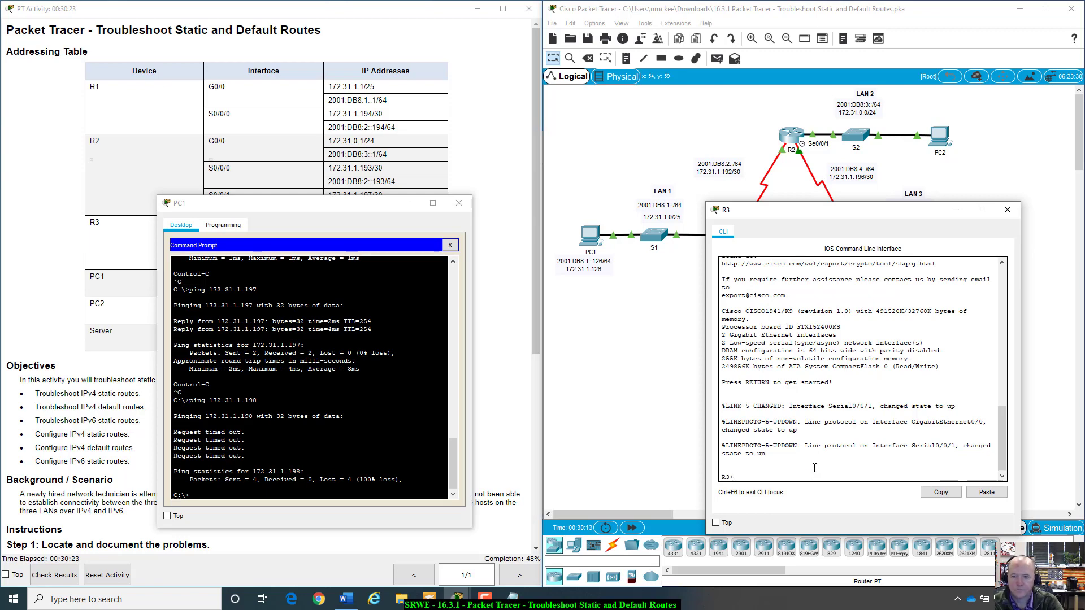
type("enabel")
key("BackSpace")
key("BackSpace")
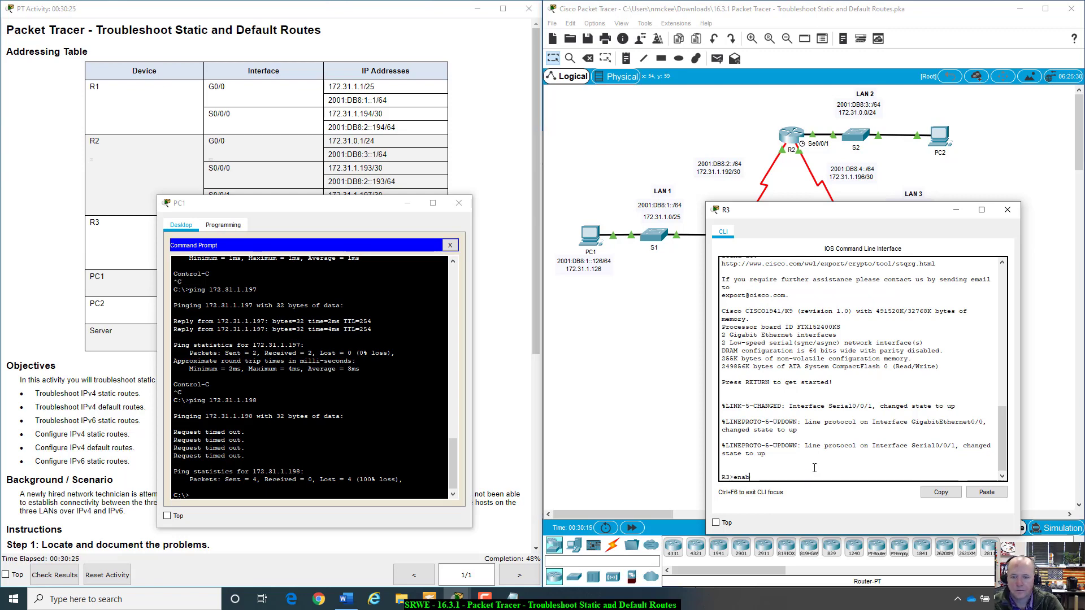
type("le")
key("Return")
type("show run")
key("Return")
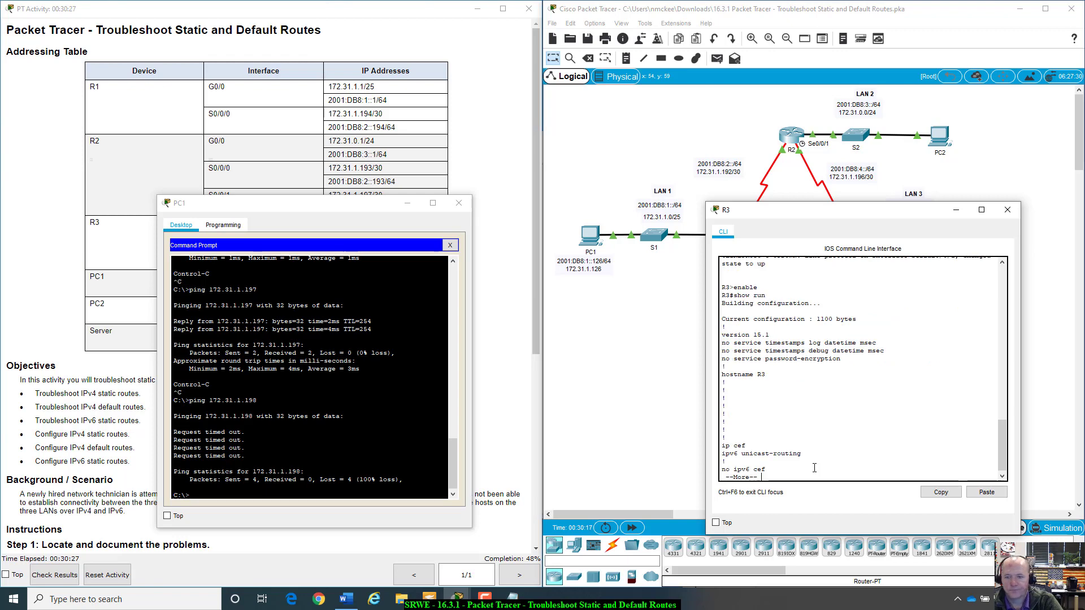
Page through R3's running configuration and examine its interface addresses and its IPv4 and IPv6 static routes.
key("space")
key("space")
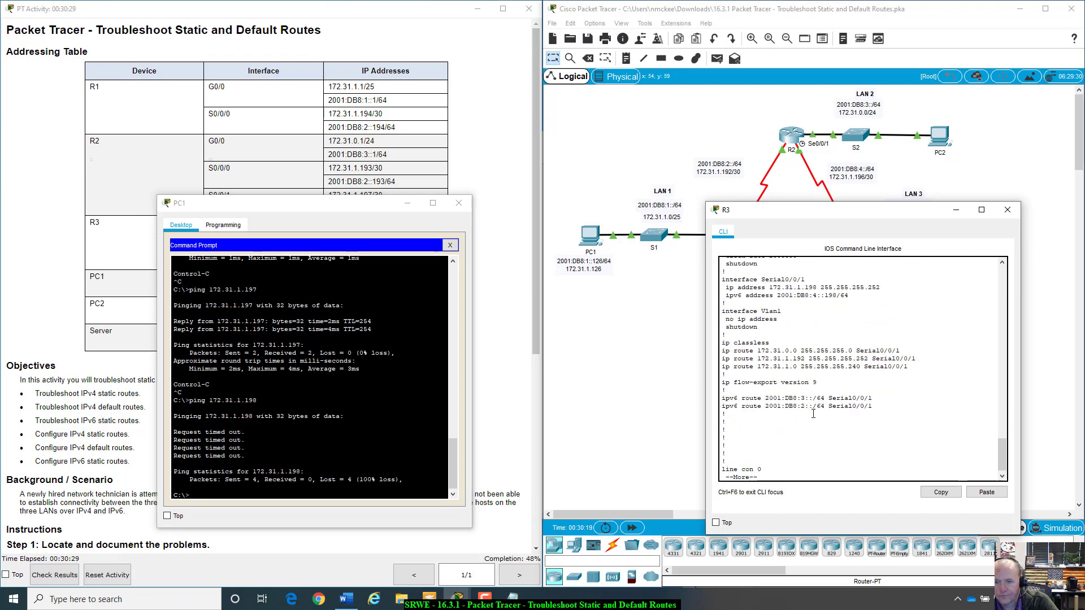
scroll(813, 414, "up", 6)
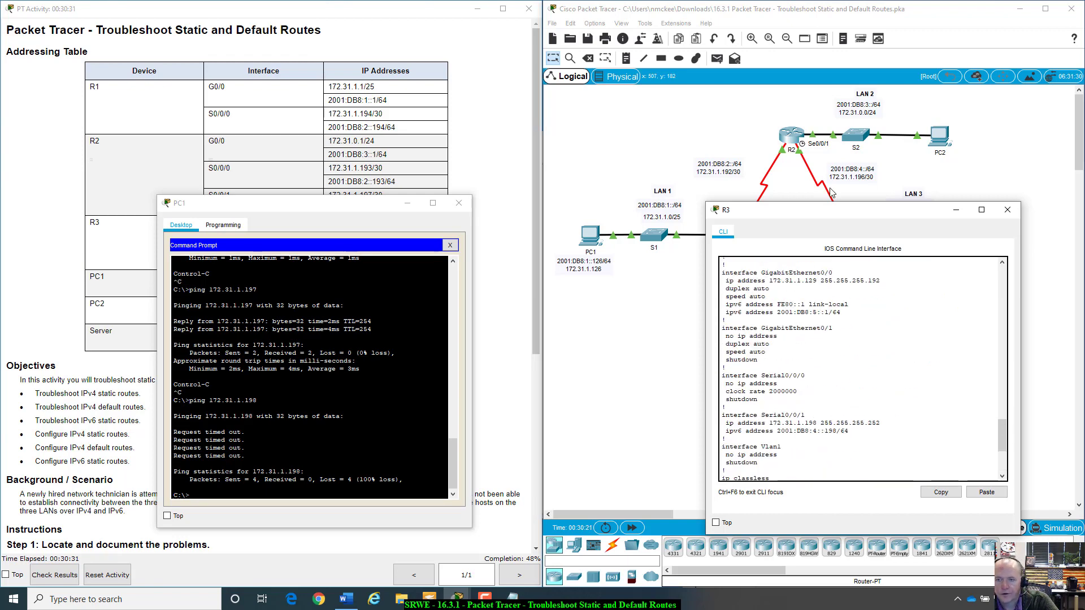
left_click_drag(826, 214, 812, 258)
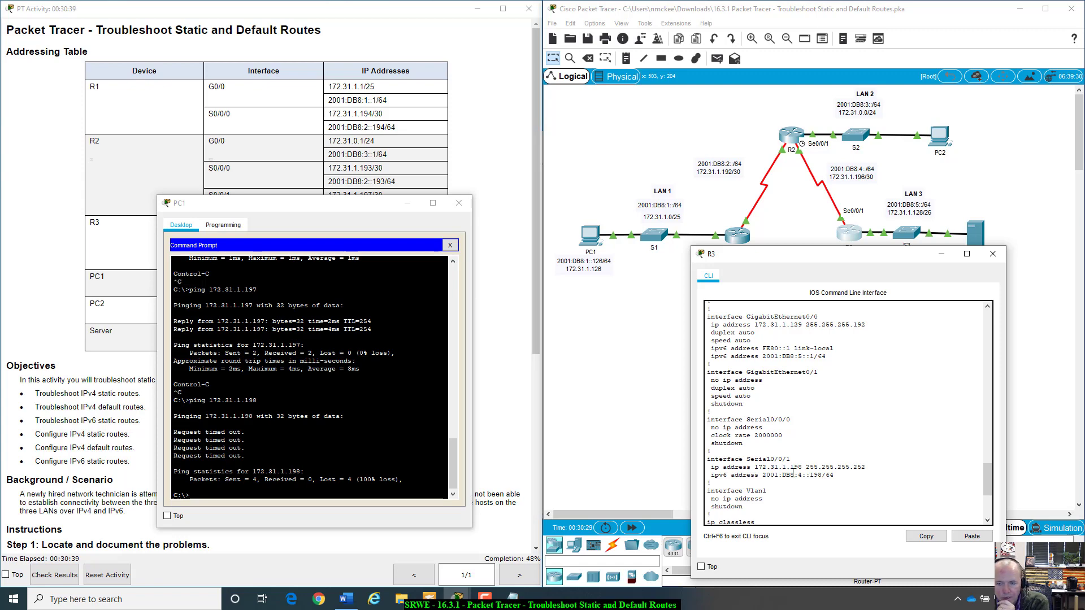
scroll(793, 473, "up", 10)
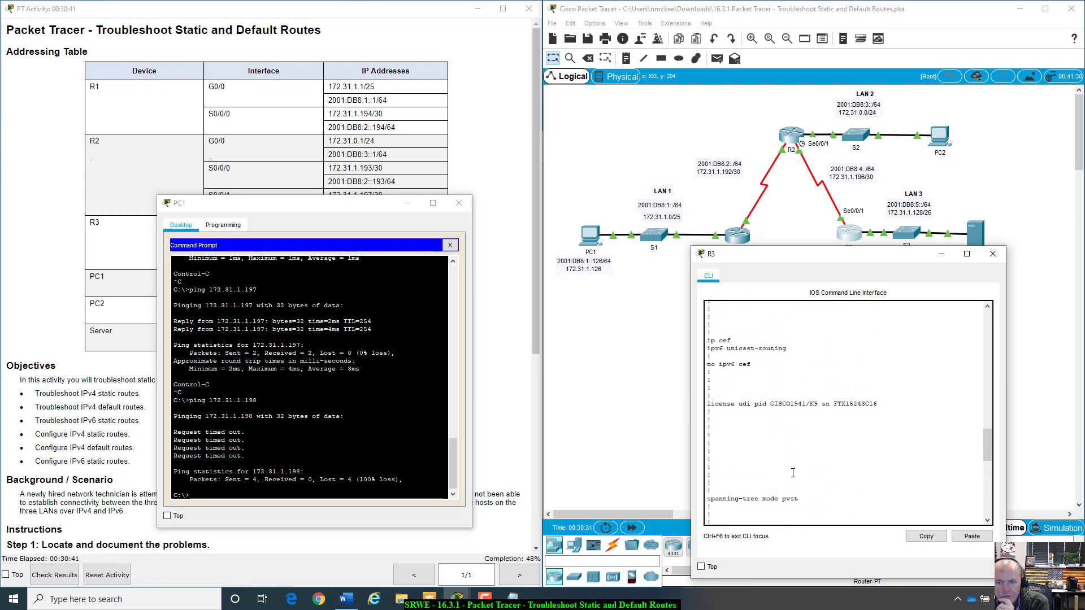
scroll(793, 473, "up", 3)
scroll(793, 473, "down", 6)
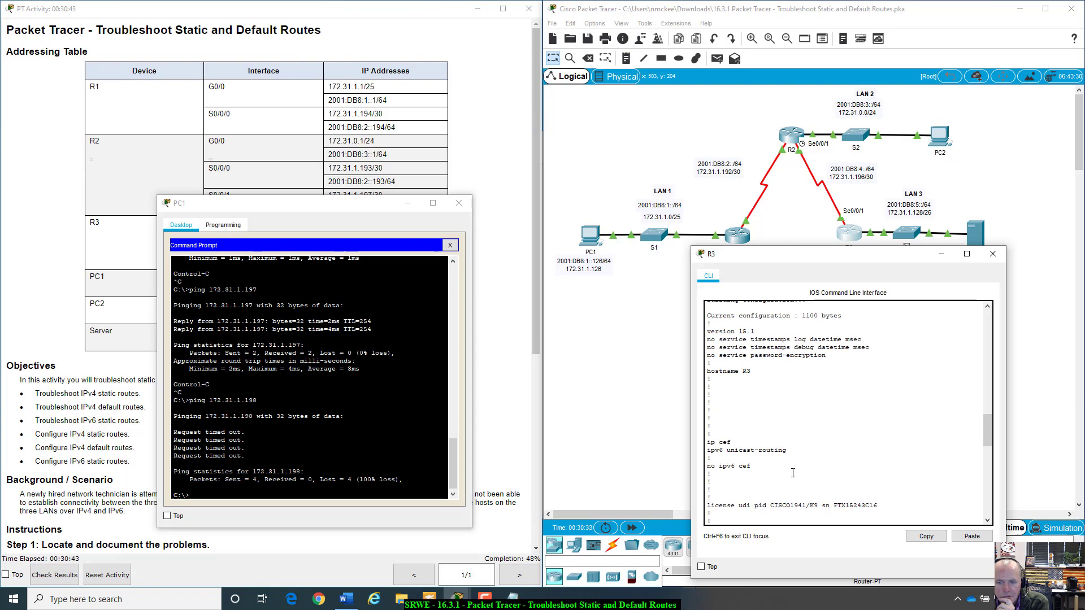
scroll(793, 473, "up", 12)
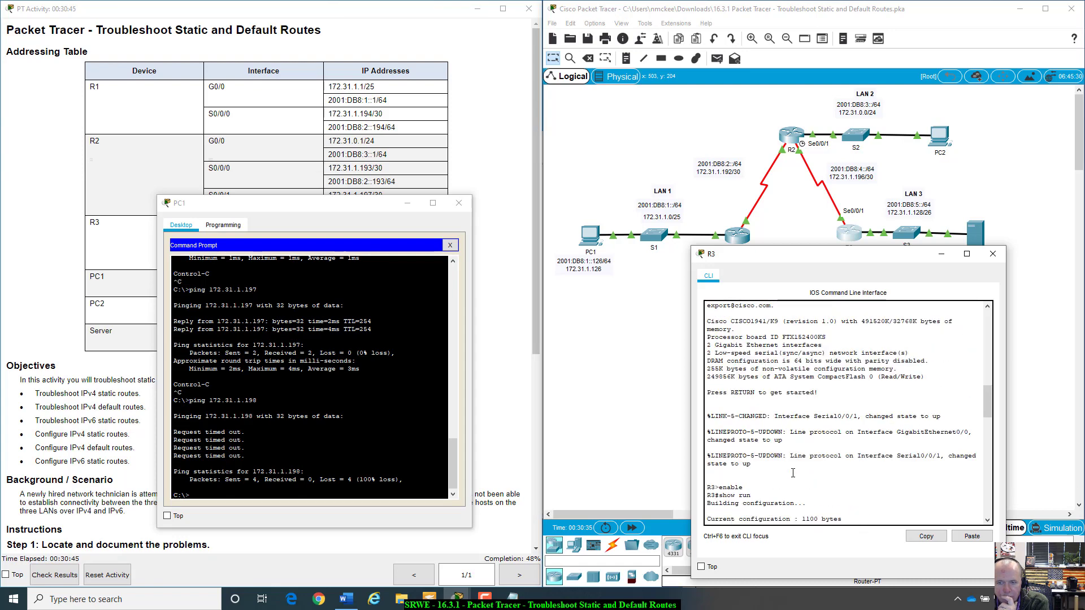
scroll(793, 474, "down", 10)
scroll(793, 473, "down", 8)
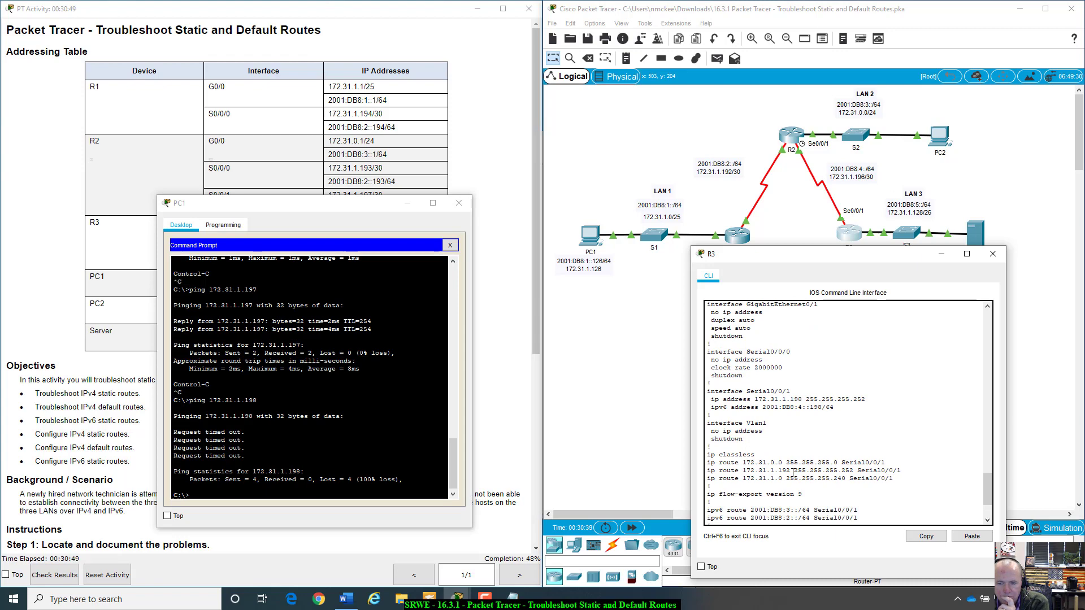
scroll(793, 473, "down", 2)
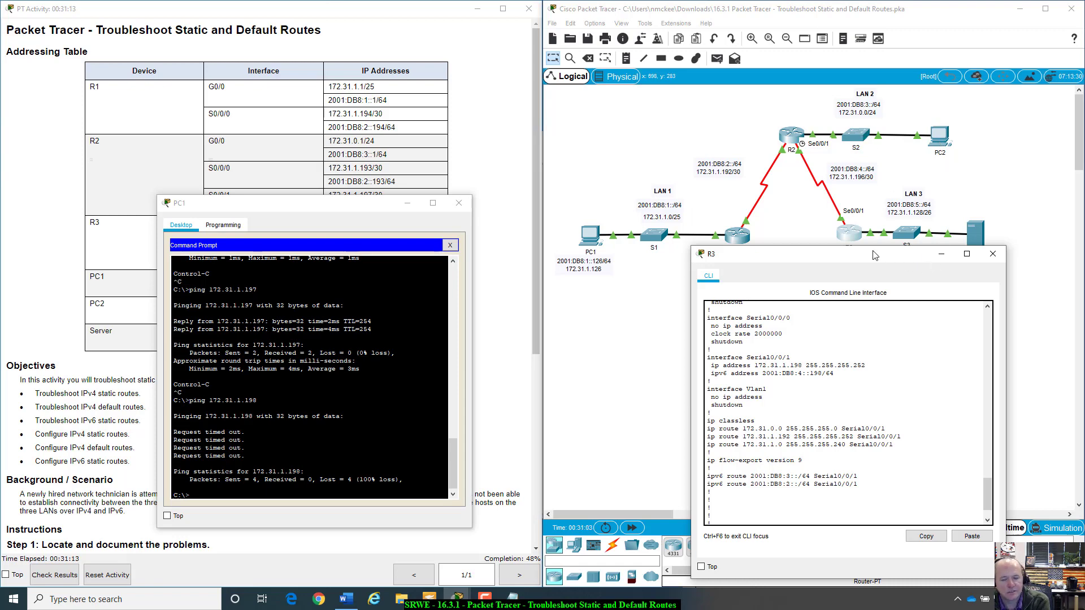
Compare R3's Serial0/0/1 addressing and static routes with the addressing table and the networks in the topology.
left_click_drag(873, 255, 748, 289)
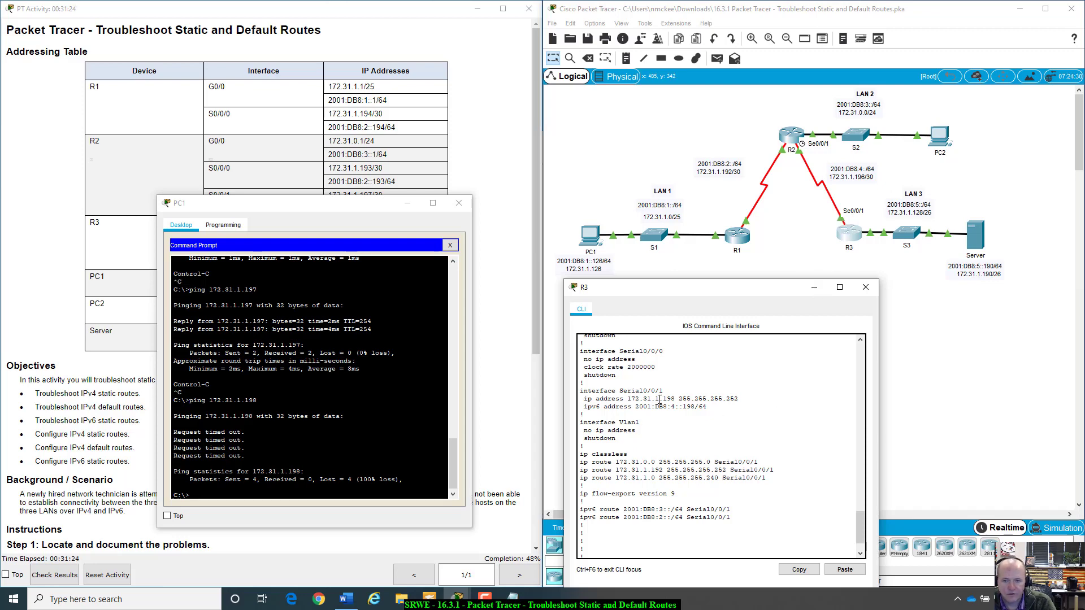
left_click(358, 212)
left_click_drag(358, 211, 334, 279)
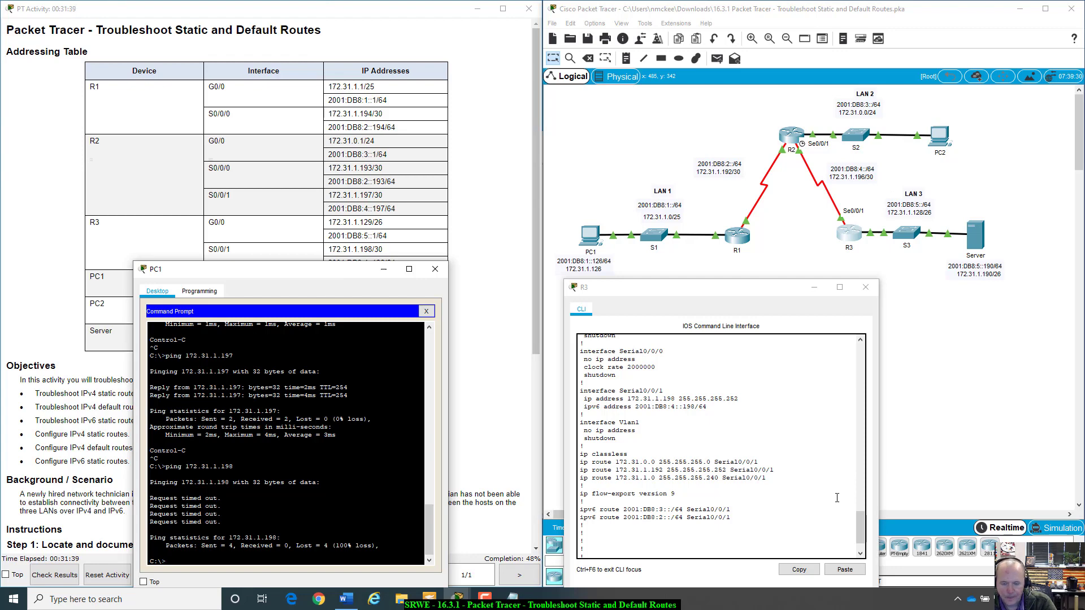
left_click(782, 290)
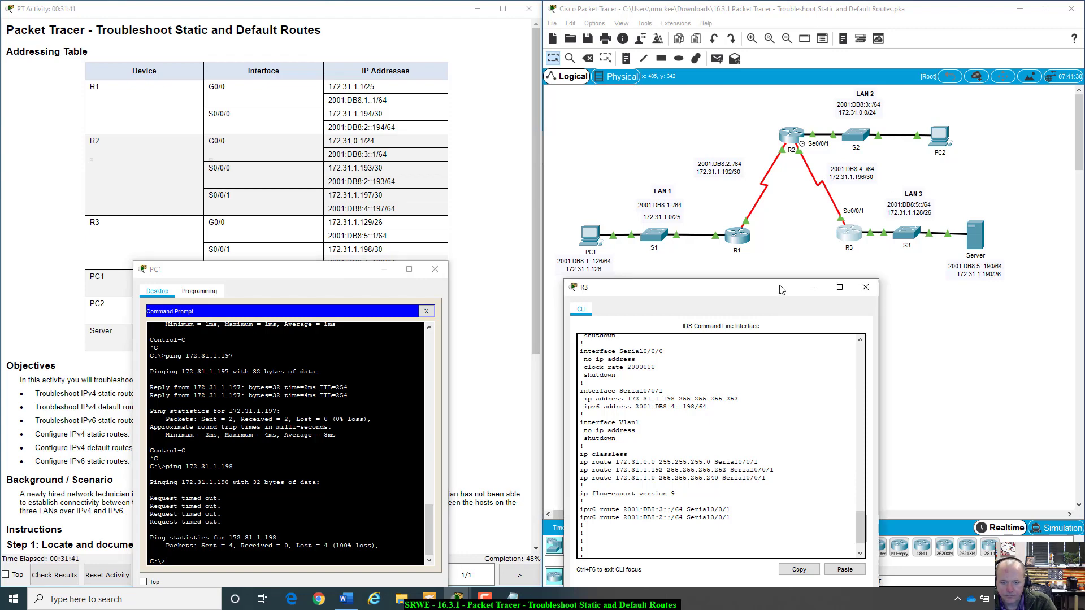
left_click_drag(782, 289, 830, 291)
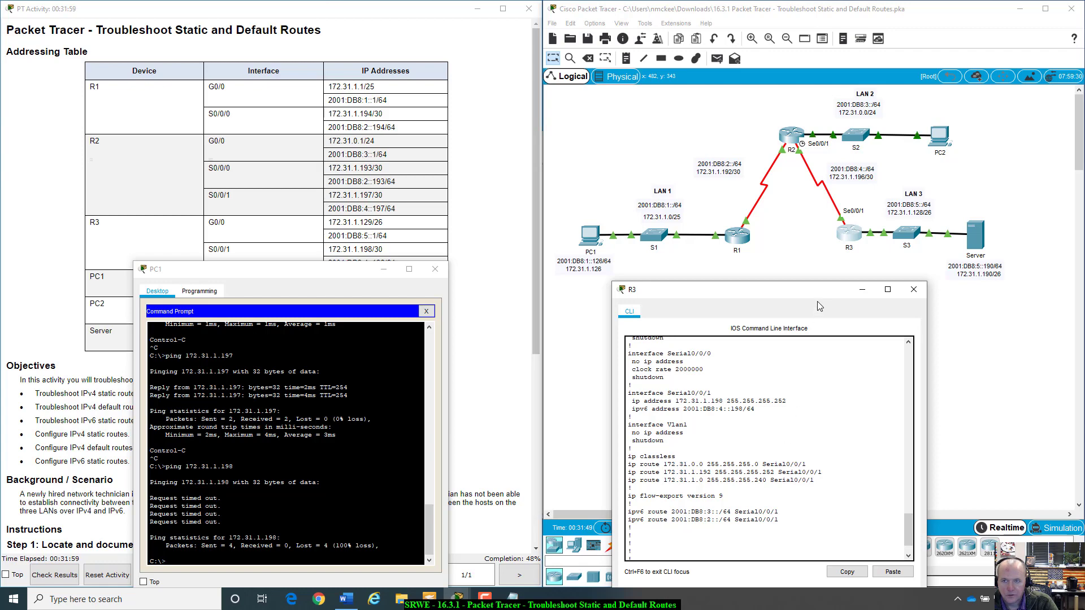
left_click(805, 213)
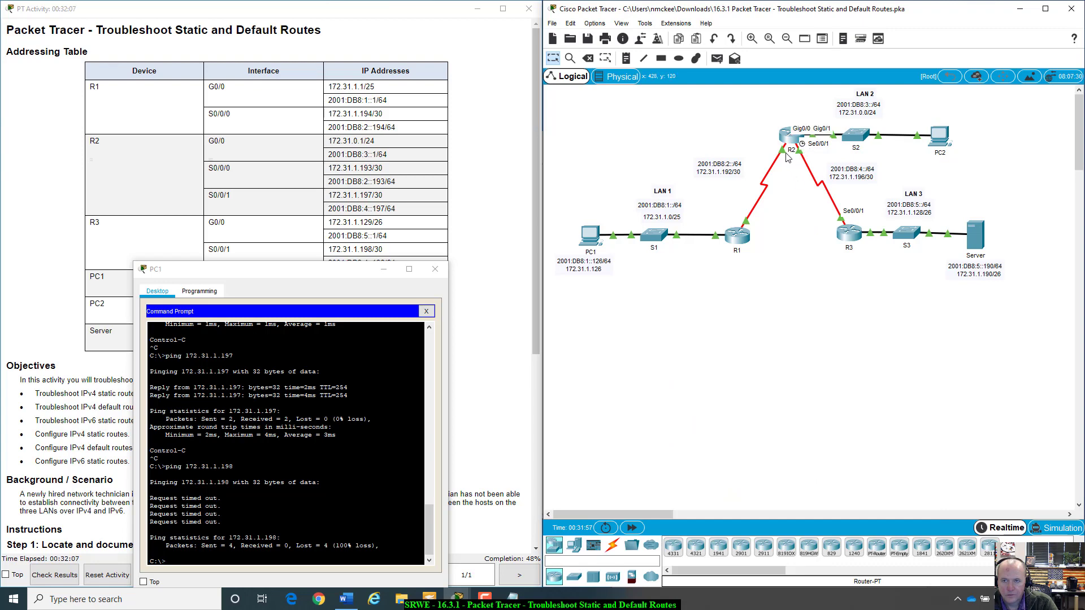
mouse_move(789, 159)
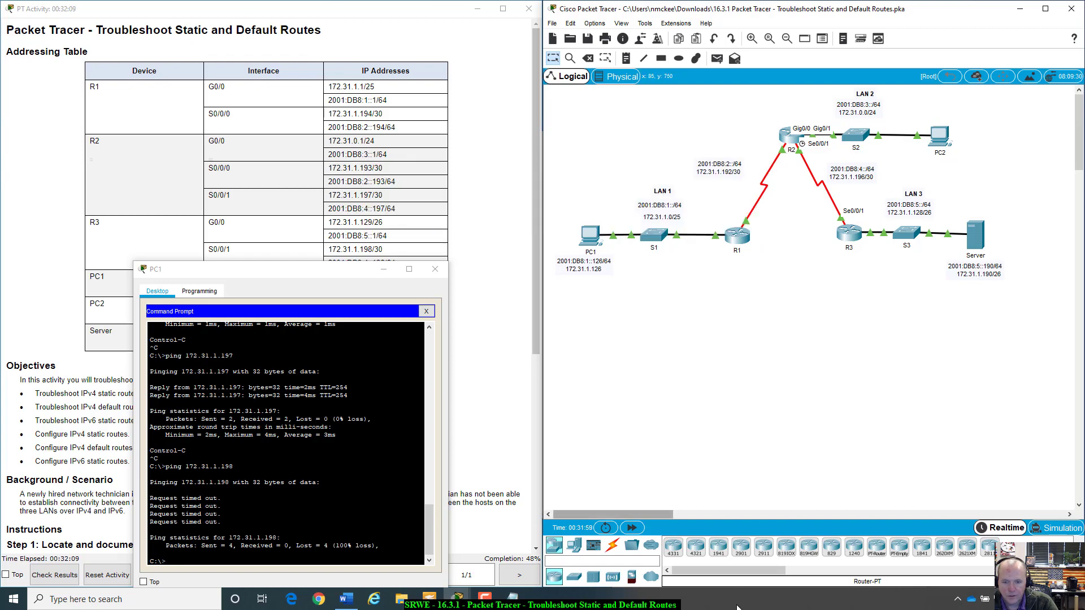
left_click(851, 233)
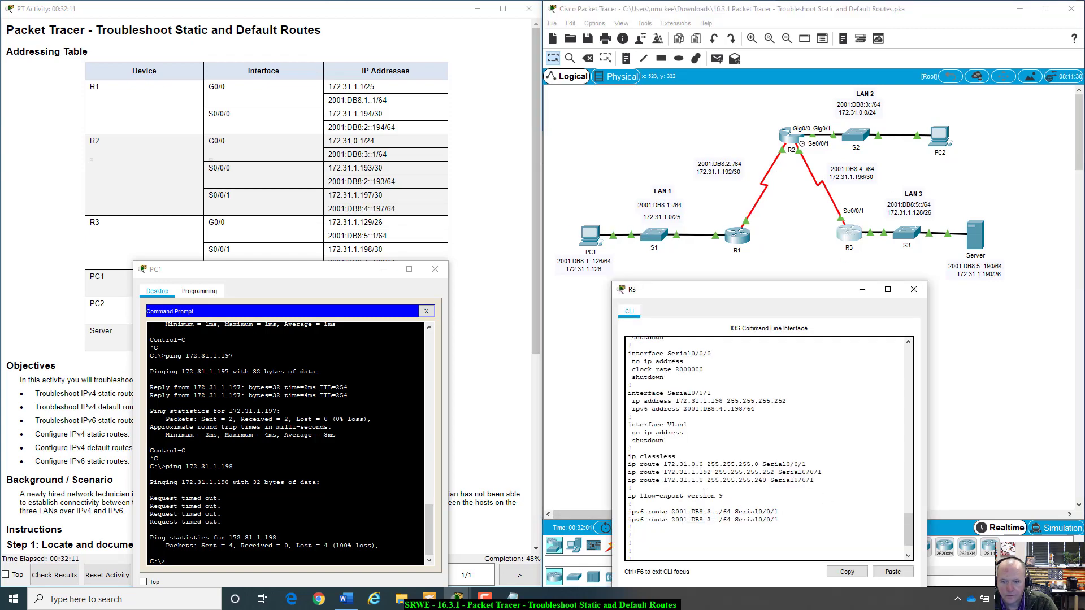
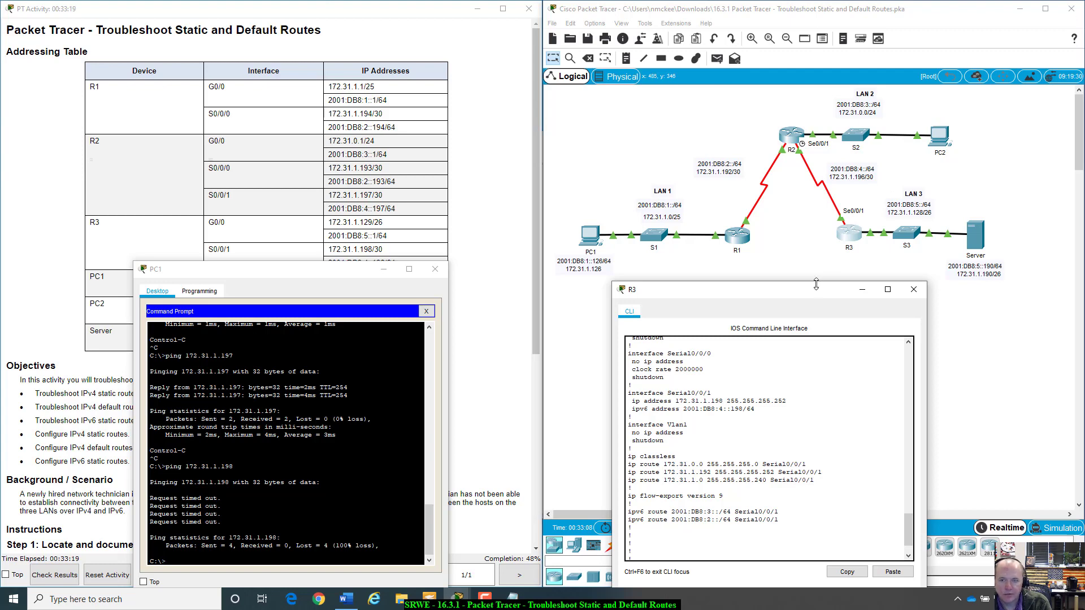
left_click_drag(814, 291, 825, 271)
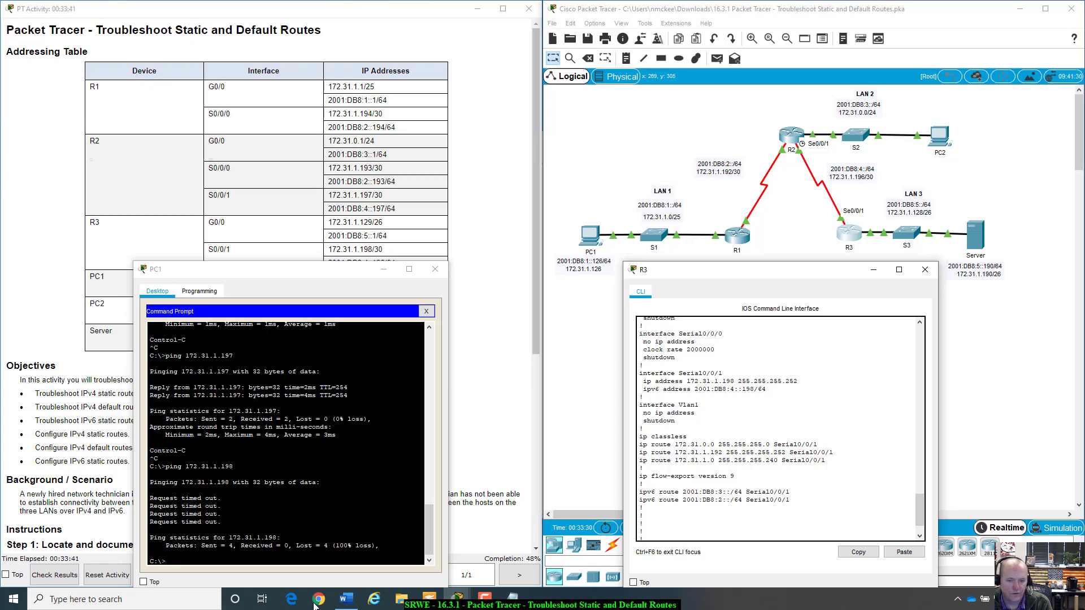
Switch to the Notepad notes and compare the mask of R3's 172.31.1.0 static route with the list of subnet masks.
left_click(524, 603)
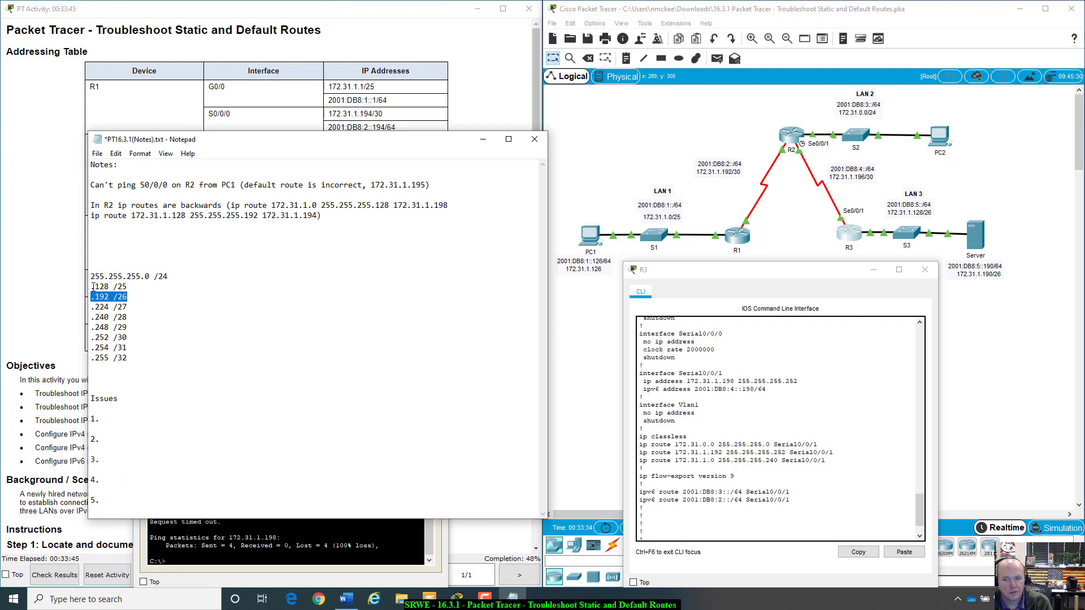
left_click_drag(763, 463, 779, 462)
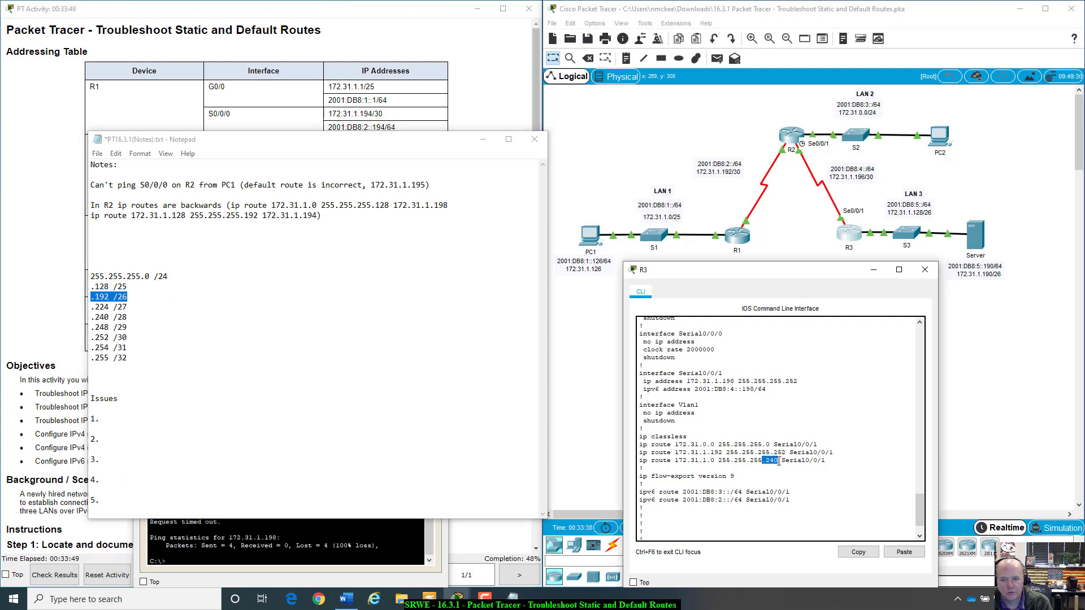
left_click(779, 462)
Start an "R3" entry below the R2 note and remove the word "In" from the start of the R2 note.
left_click(229, 232)
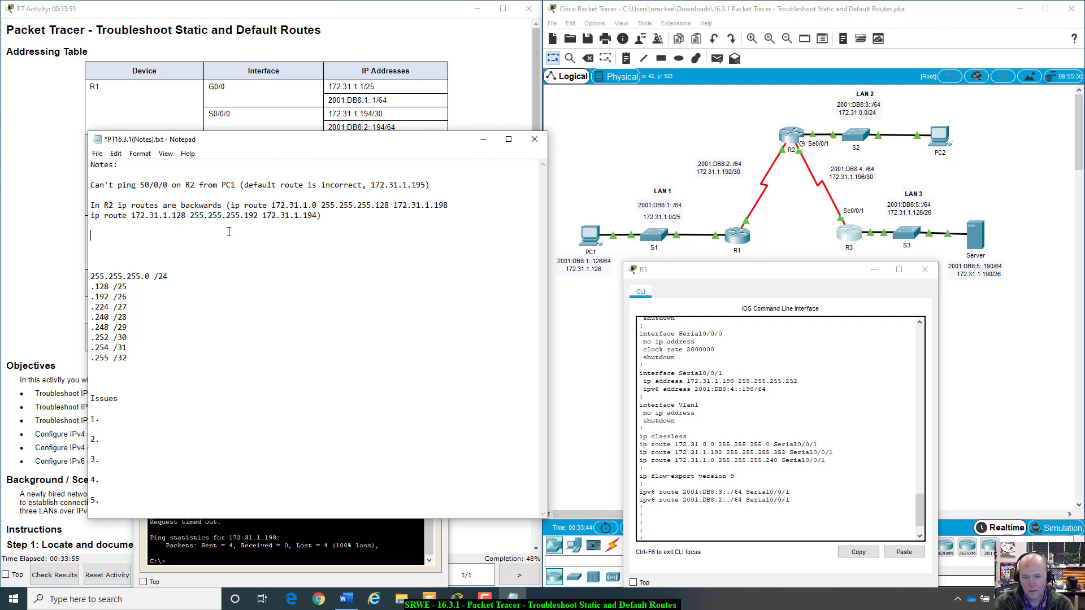
type("R3")
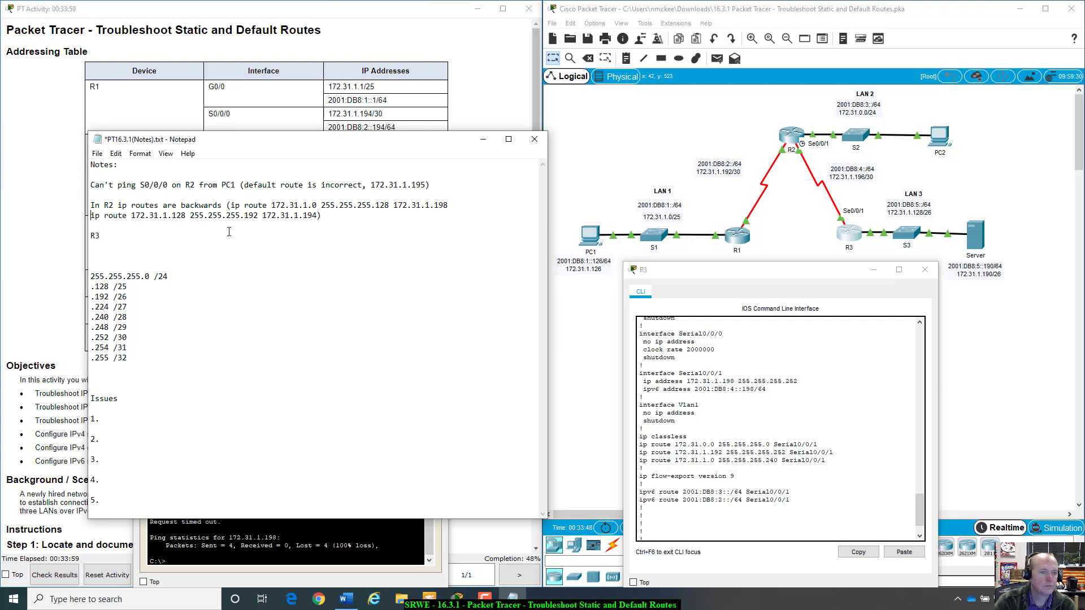
key("Up")
key("Delete")
key("Delete")
key("Delete")
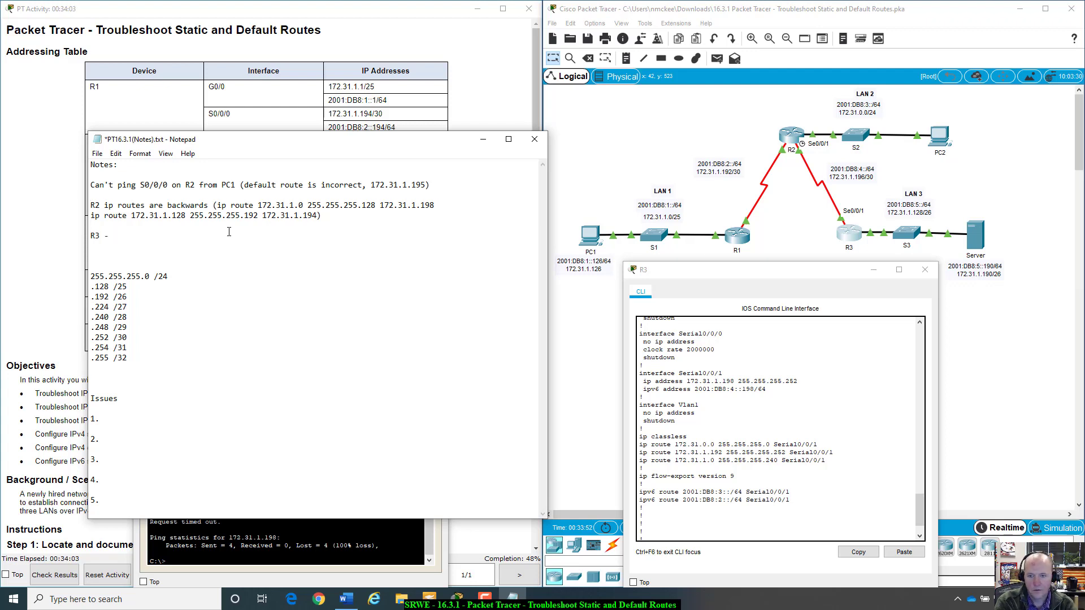
Continue the R3 entry with "- static route to LAN1 is incorrect (should be".
type("- ")
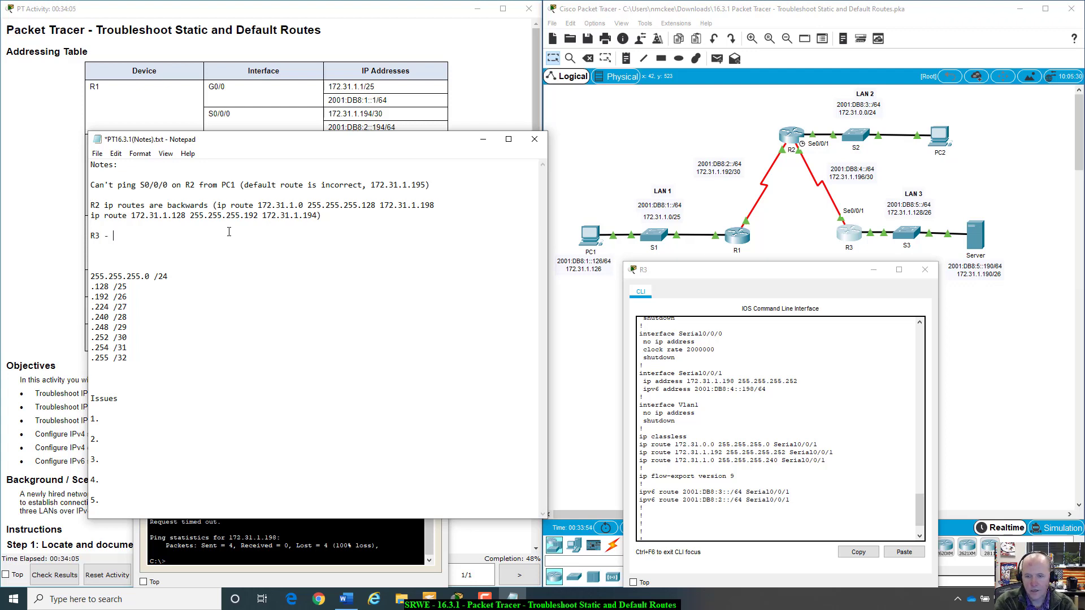
type("stati")
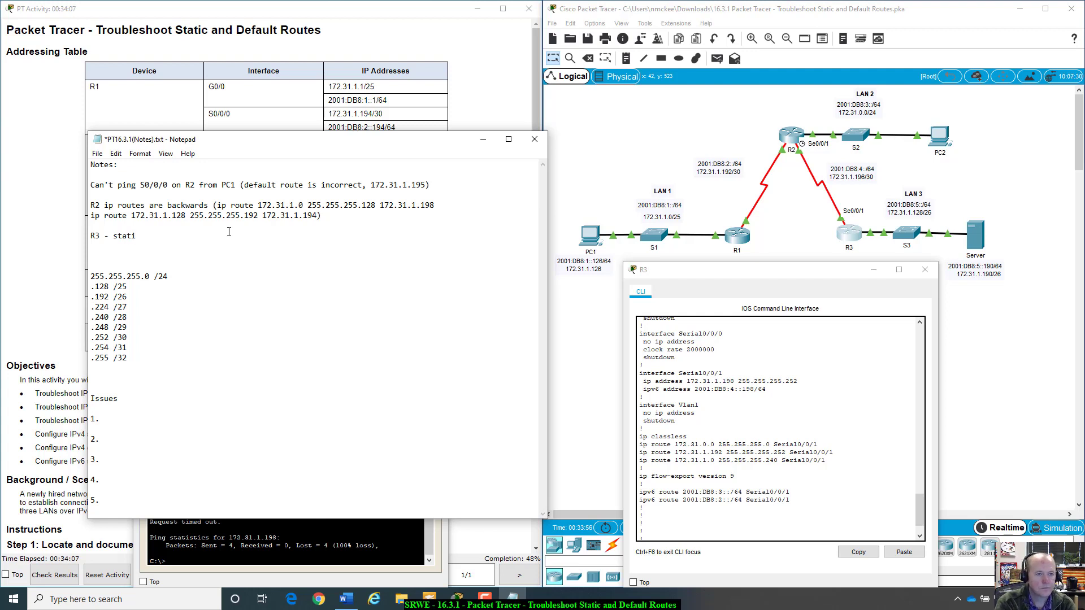
type("c route to")
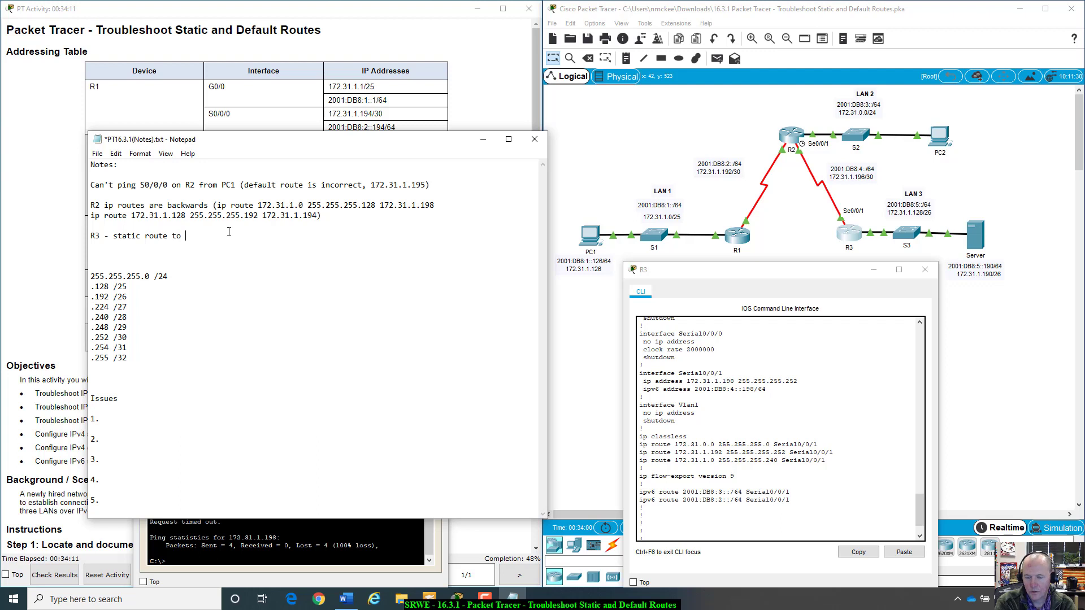
type(" LAN")
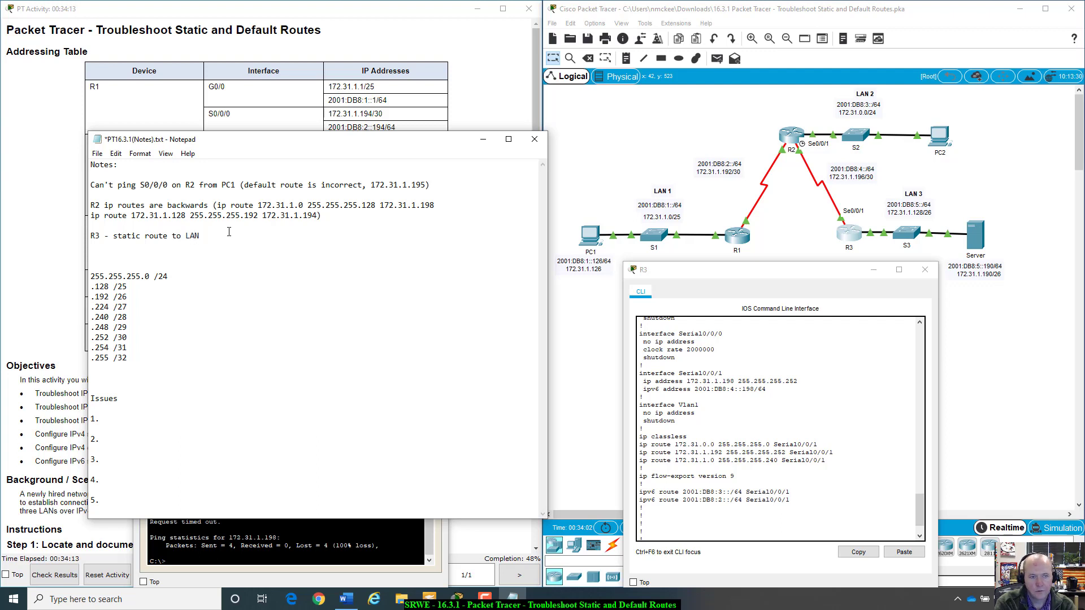
type("1 is incorrect")
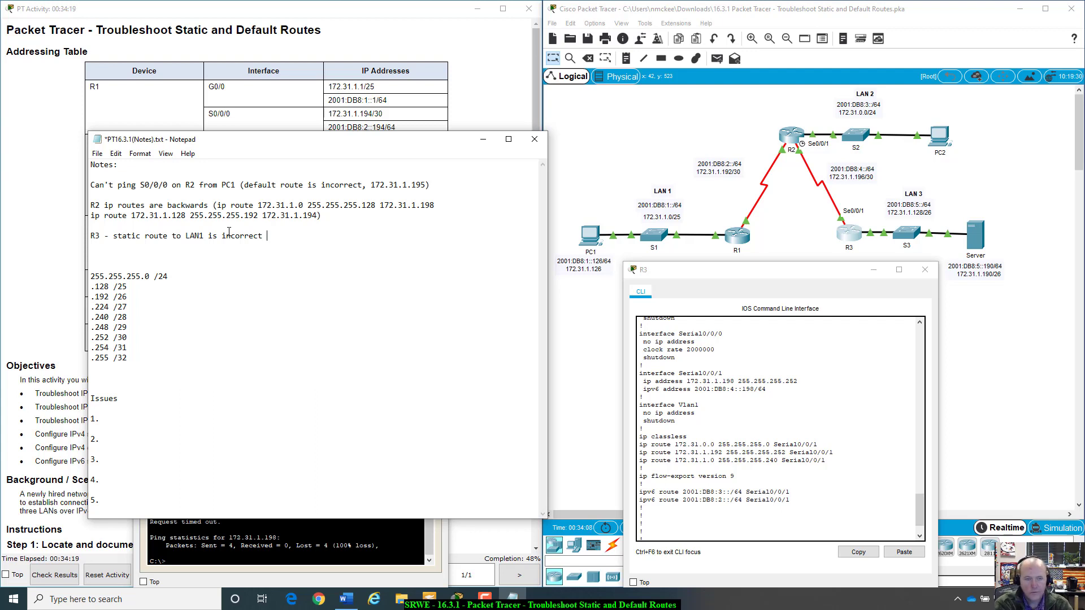
type(" (should be")
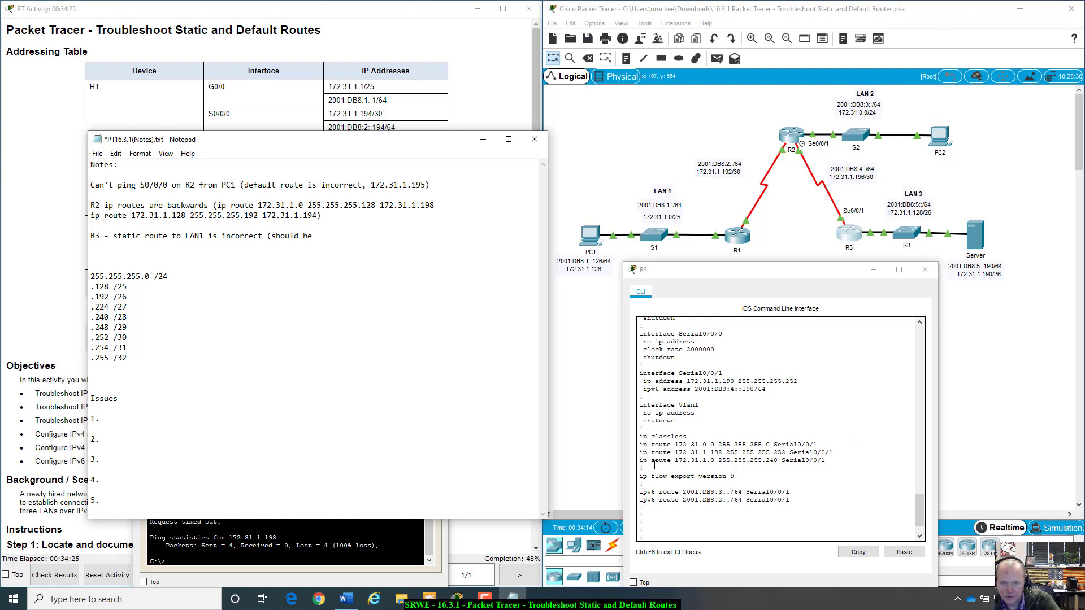
Copy the route line "ip route 172.31.1.0 255.255.255.240 Serial0/0/1" from R3's command line to the end of the R3 note.
left_click_drag(639, 460, 825, 464)
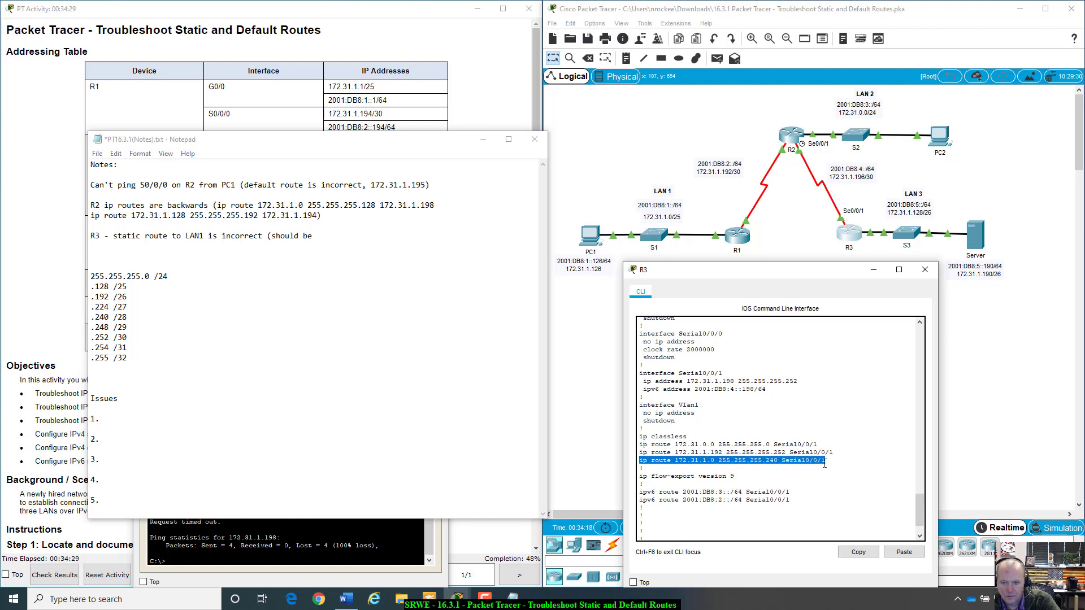
right_click(817, 464)
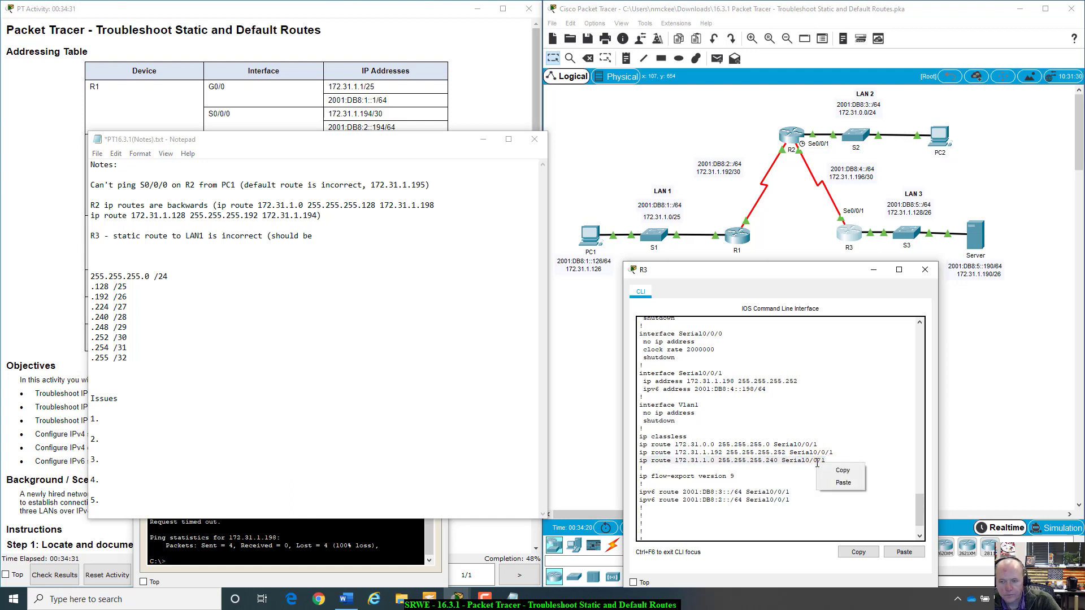
left_click(842, 471)
left_click(354, 241)
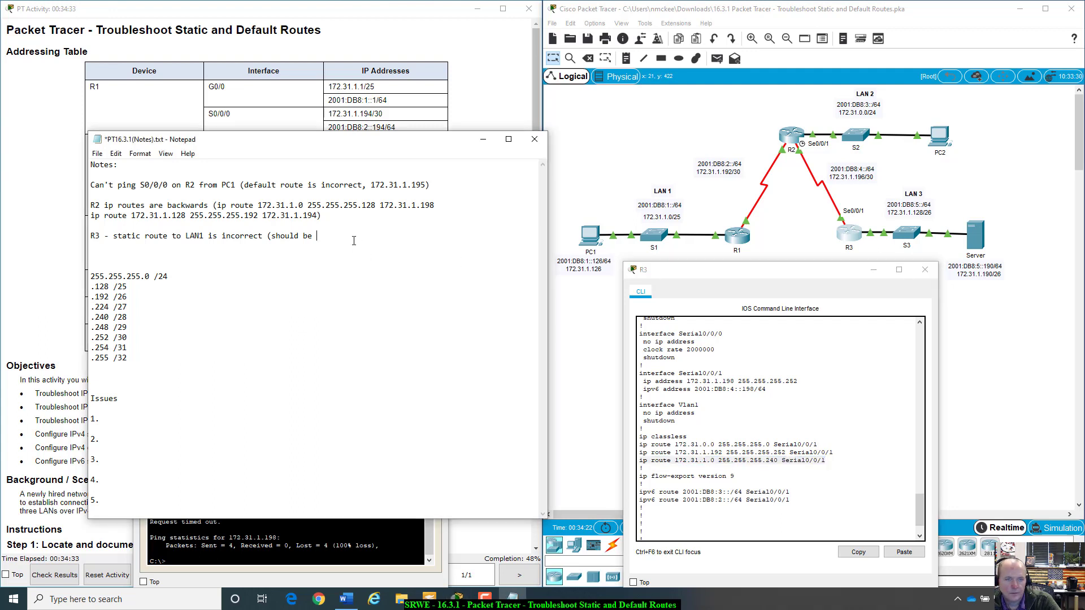
right_click(354, 240)
left_click(391, 290)
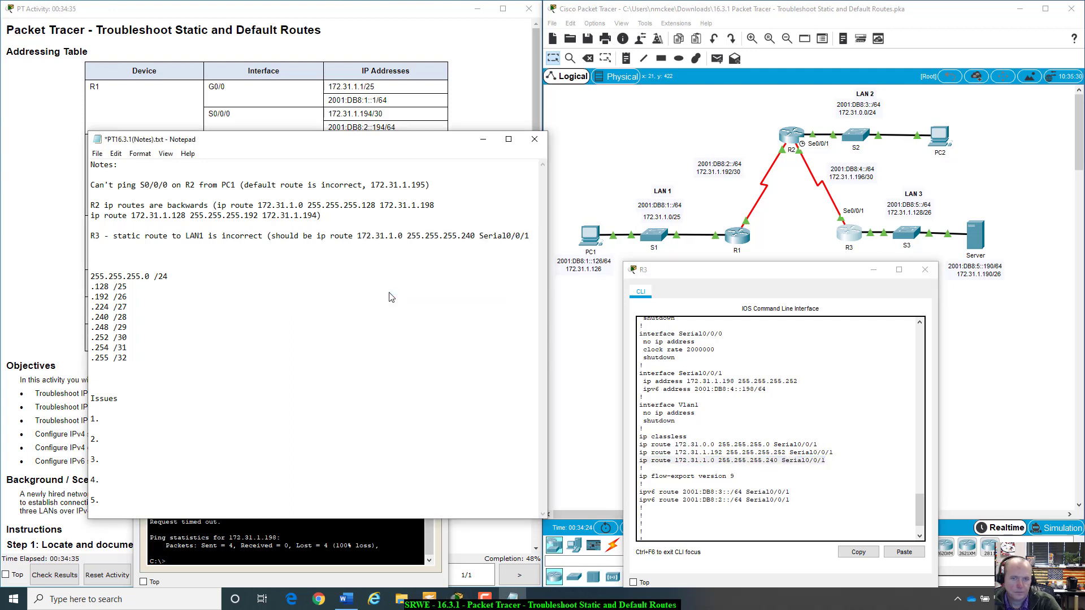
Remove the Serial0/0/1 exit interface from the corrected route in the R3 static route note.
key("BackSpace")
key("BackSpace")
key("BackSpace")
key("BackSpace")
key("BackSpace")
key("BackSpace")
key("BackSpace")
key("BackSpace")
key("BackSpace")
key("BackSpace")
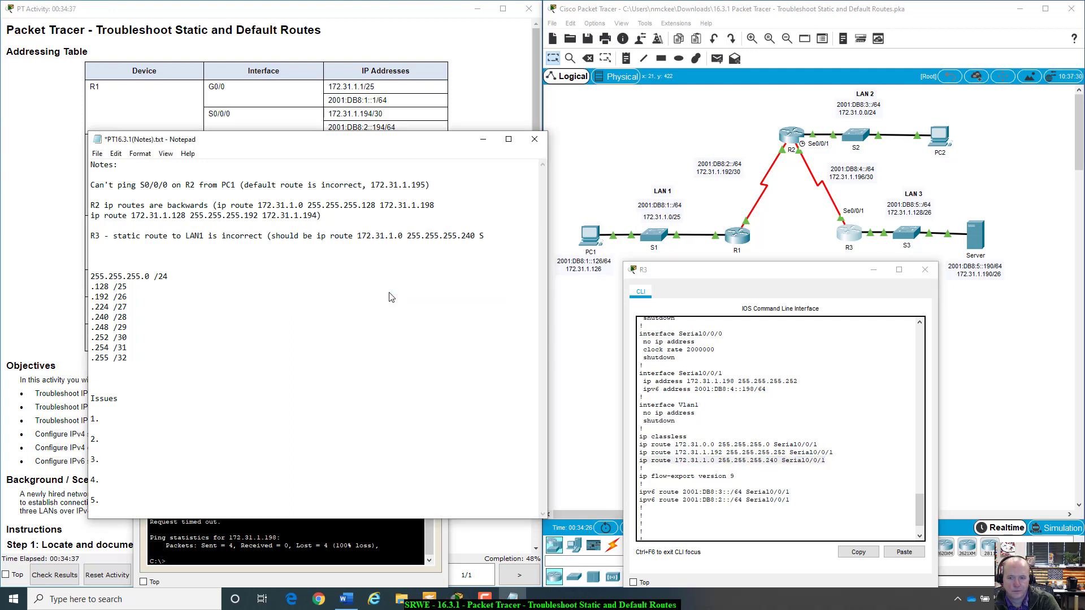
key("BackSpace")
key("BackSpace")
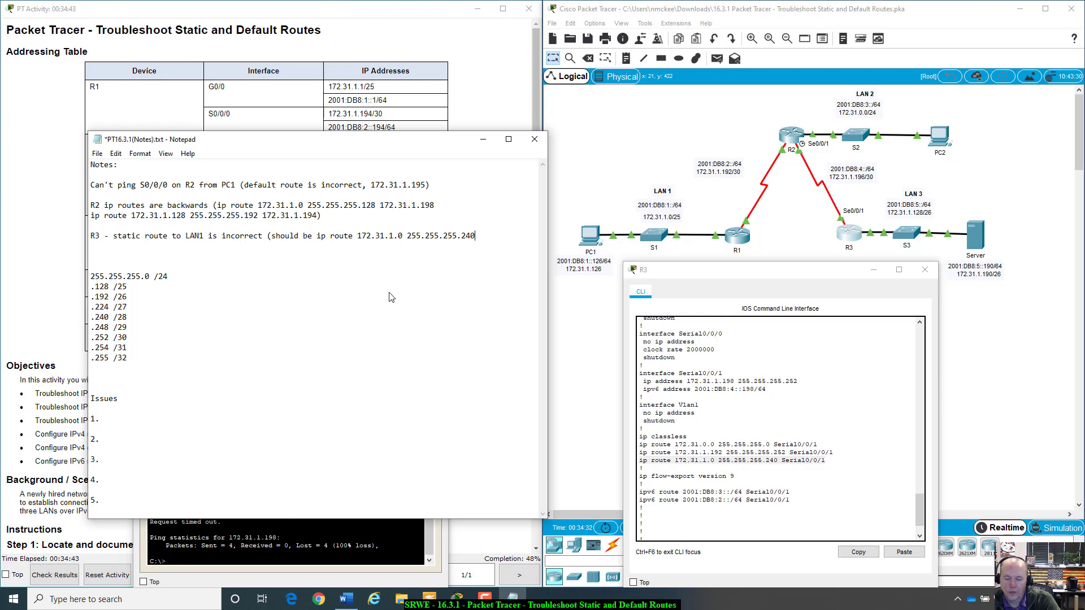
Change the mask in the R3 note's route to 255.255.255.128, close the parenthesis and start a new line.
key("Left")
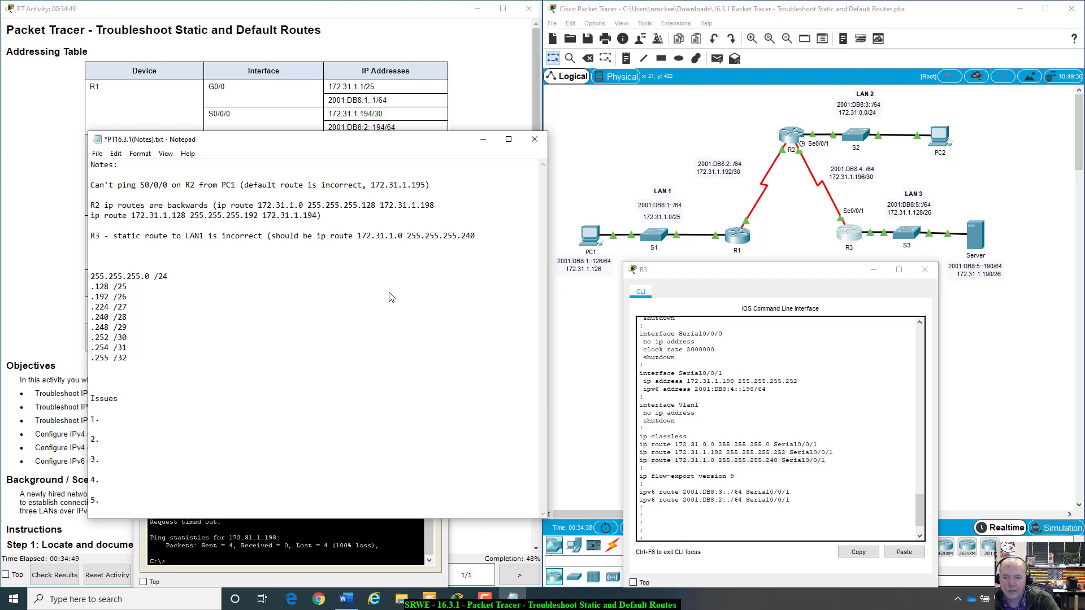
key("Left")
key("Left")
key("Left")
key("Left")
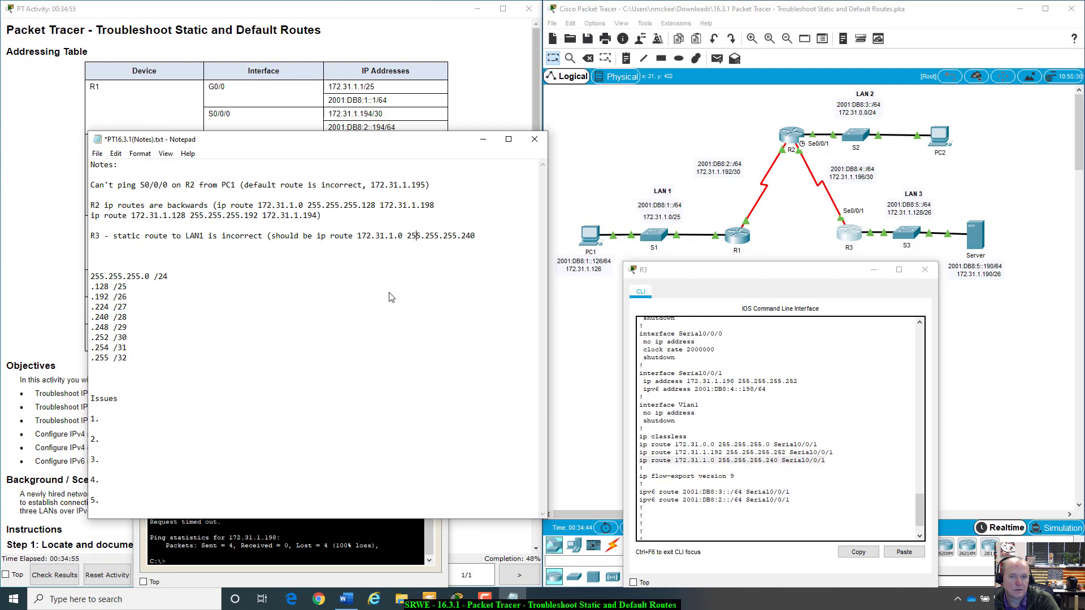
key("BackSpace")
key("BackSpace")
key("BackSpace")
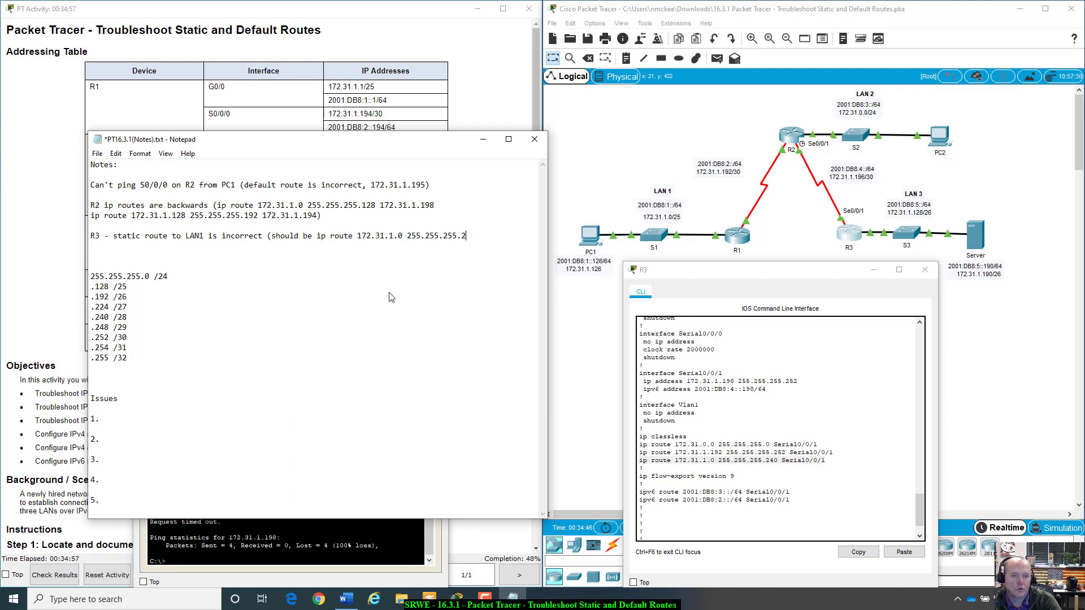
type("128)")
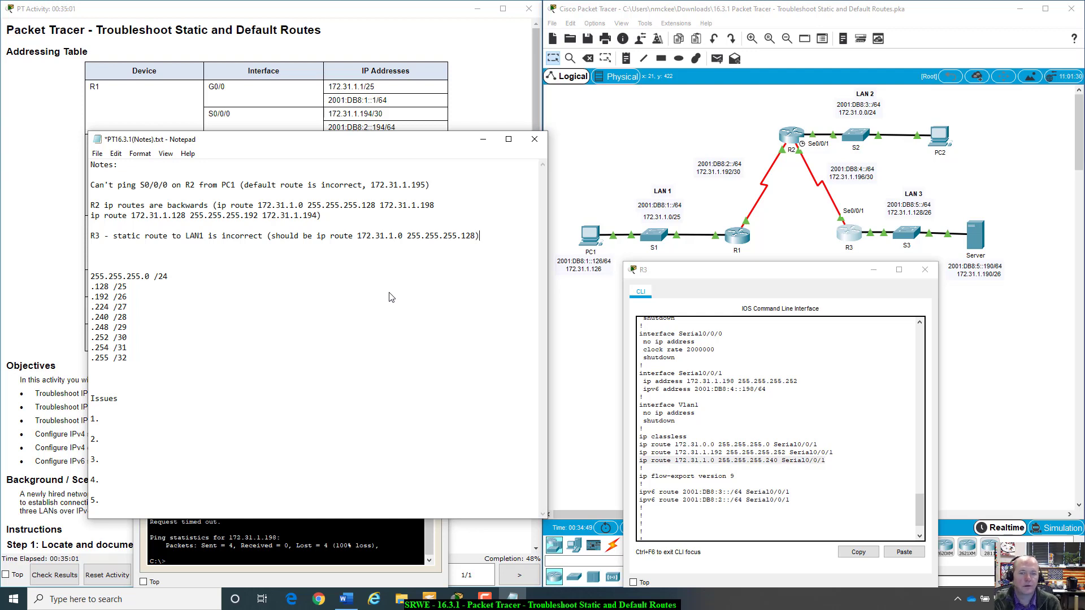
key("Return")
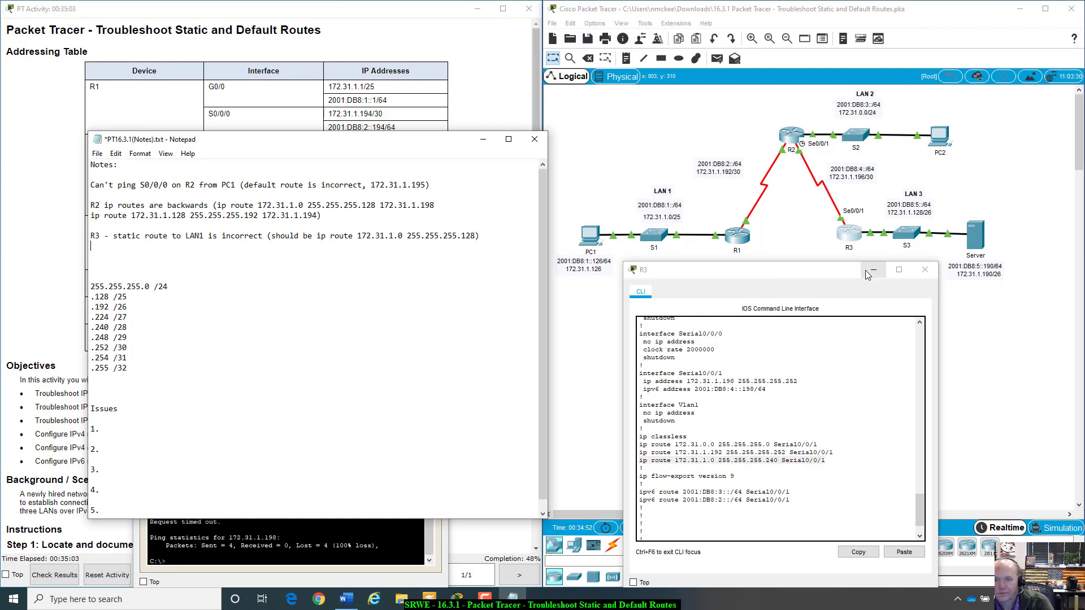
Copy the line "ip route 172.31.1.0 255.255.255.240 Serial0/0/1" from R3's running configuration and leave the listing.
left_click_drag(866, 270, 884, 218)
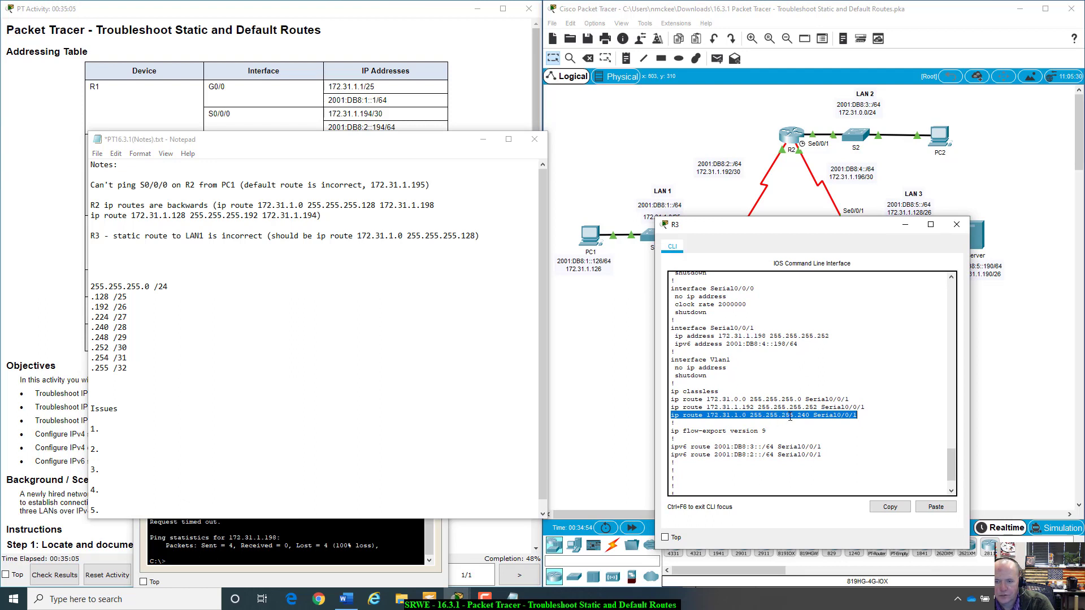
right_click(790, 420)
left_click(803, 425)
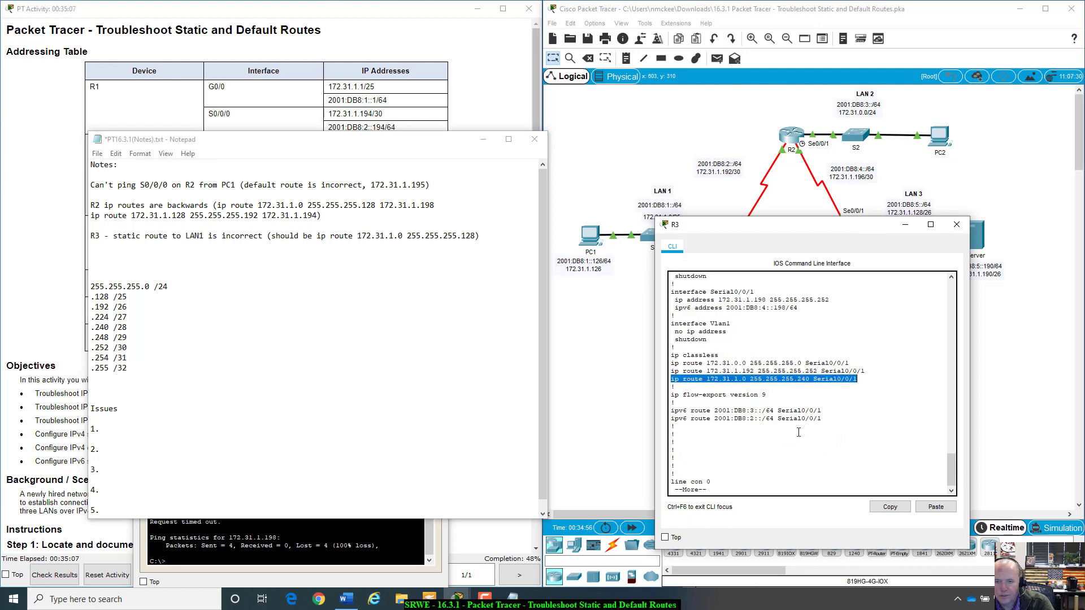
scroll(751, 469, "down", 2)
key("ctrl+c")
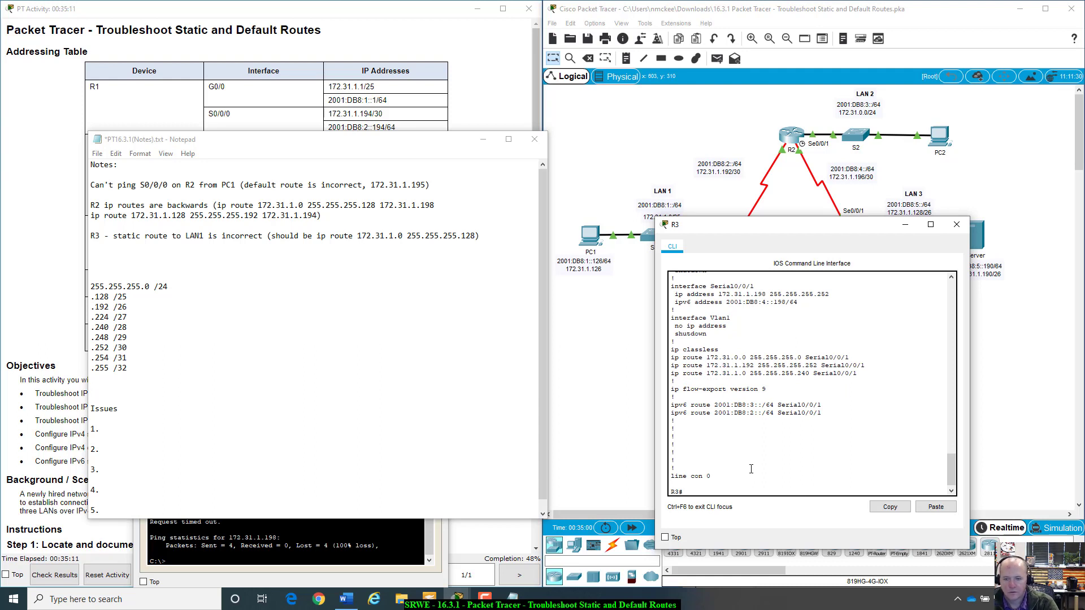
Try to remove the 172.31.1.0 255.255.255.240 route via Serial0/0/1 from R3's privileged EXEC prompt.
right_click(741, 490)
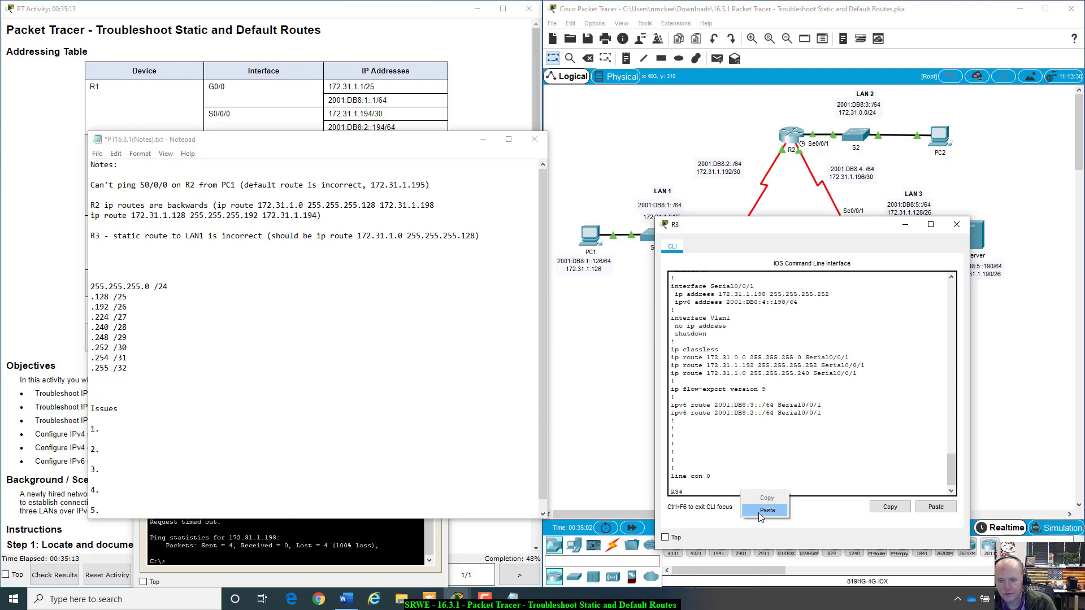
left_click(760, 512)
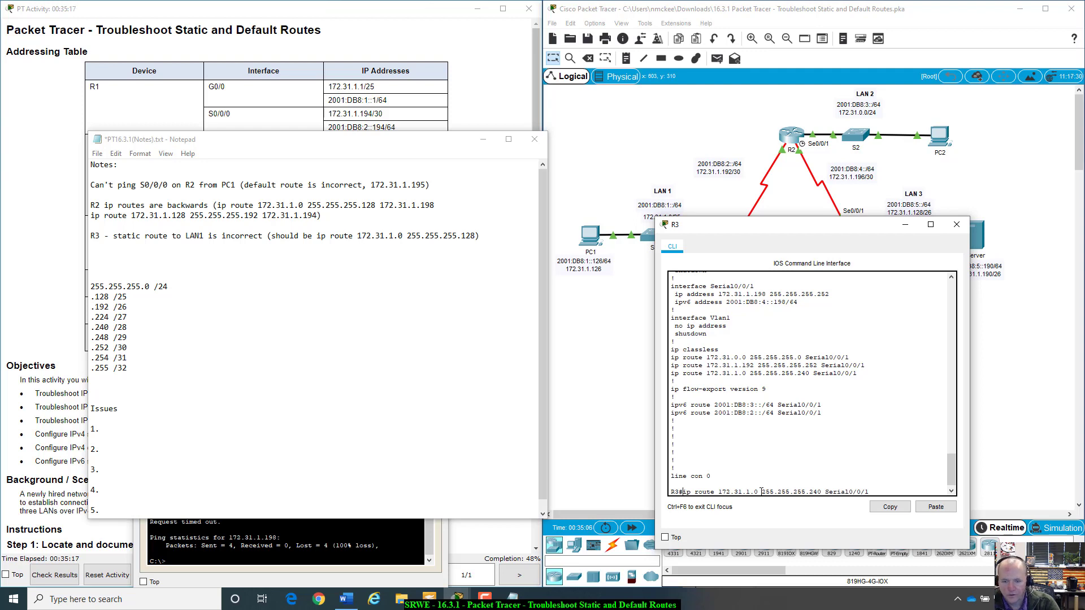
type("no")
key("Return")
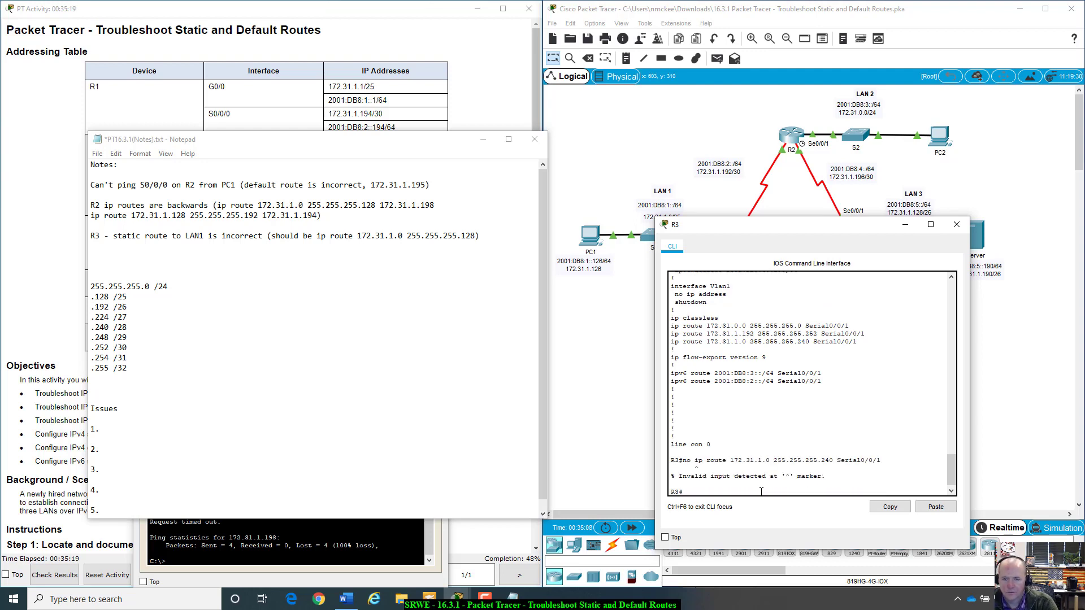
Enter global configuration mode on R3 with config t and run "no ip route 172.31.1.0 255.255.255.240 Serial0/0/1".
type("cp")
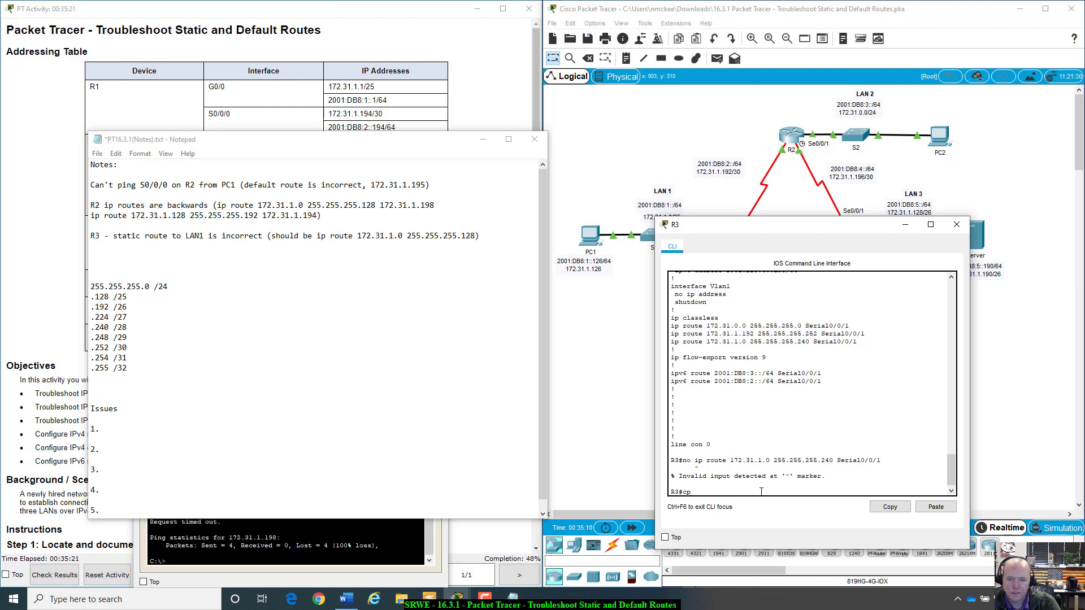
key("BackSpace")
type("onfig t")
key("Return")
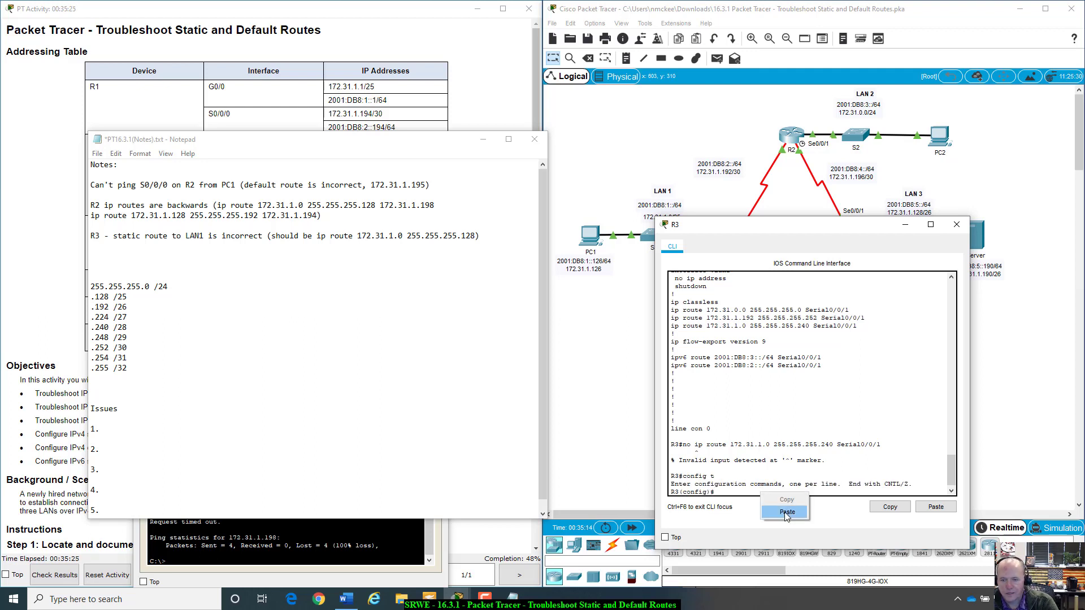
key("ctrl+v")
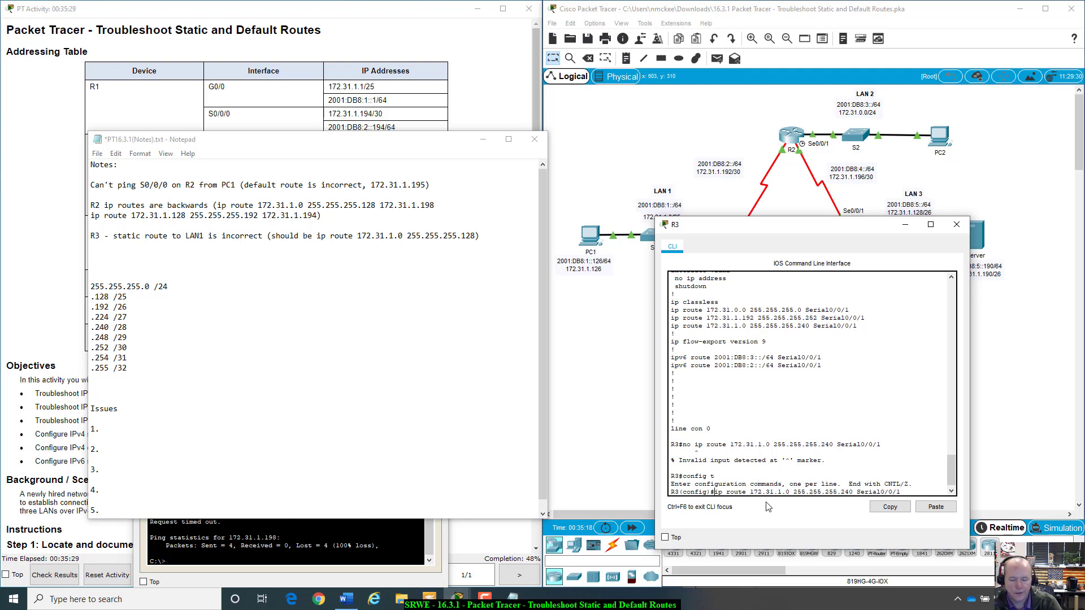
type("no")
key("Return")
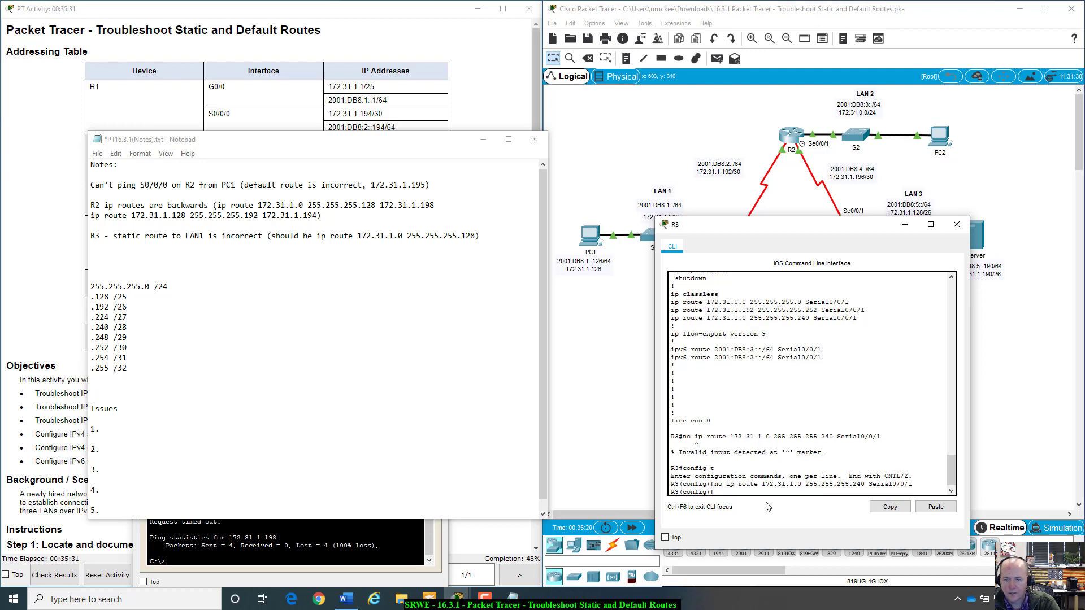
Add the corrected static route "ip route 172.31.1.0 255.255.255.128 Serial0/0/1" on R3.
key("Up")
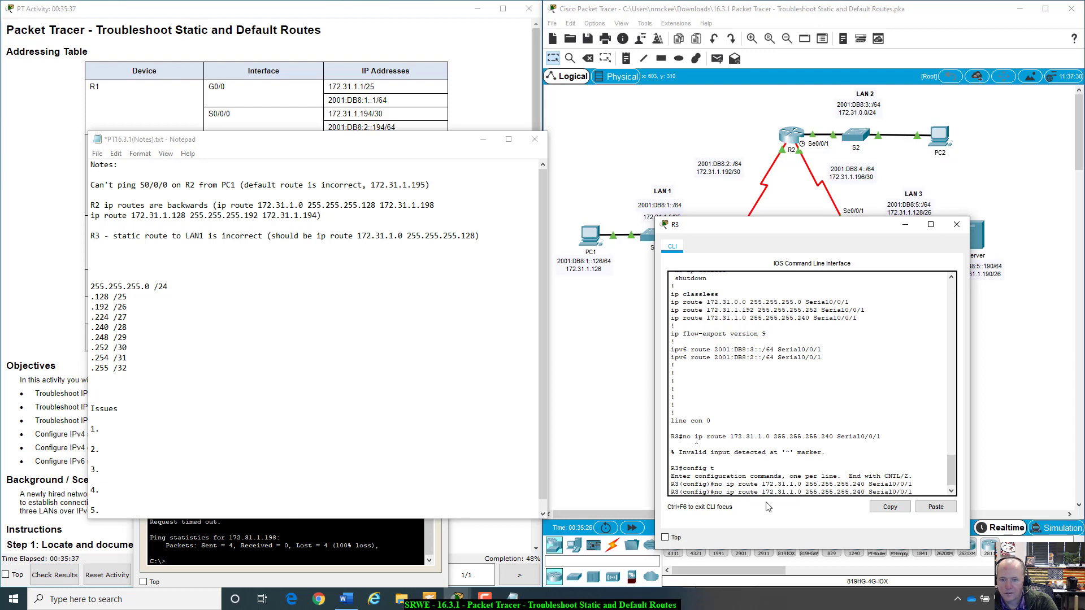
key("BackSpace")
key("BackSpace")
key("BackSpace")
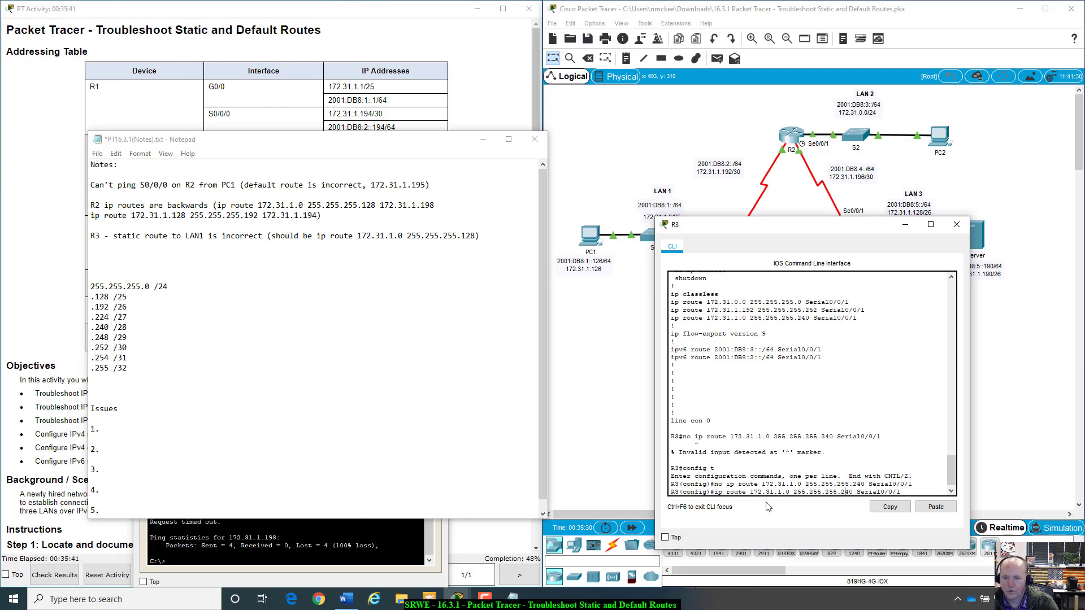
key("BackSpace")
key("BackSpace")
key("BackSpace")
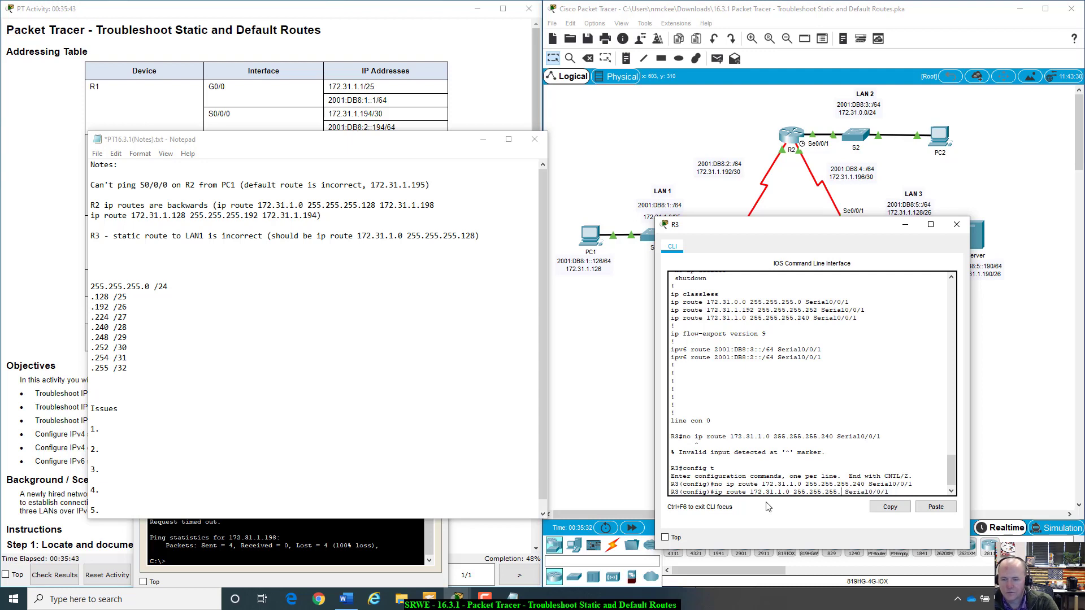
type("128")
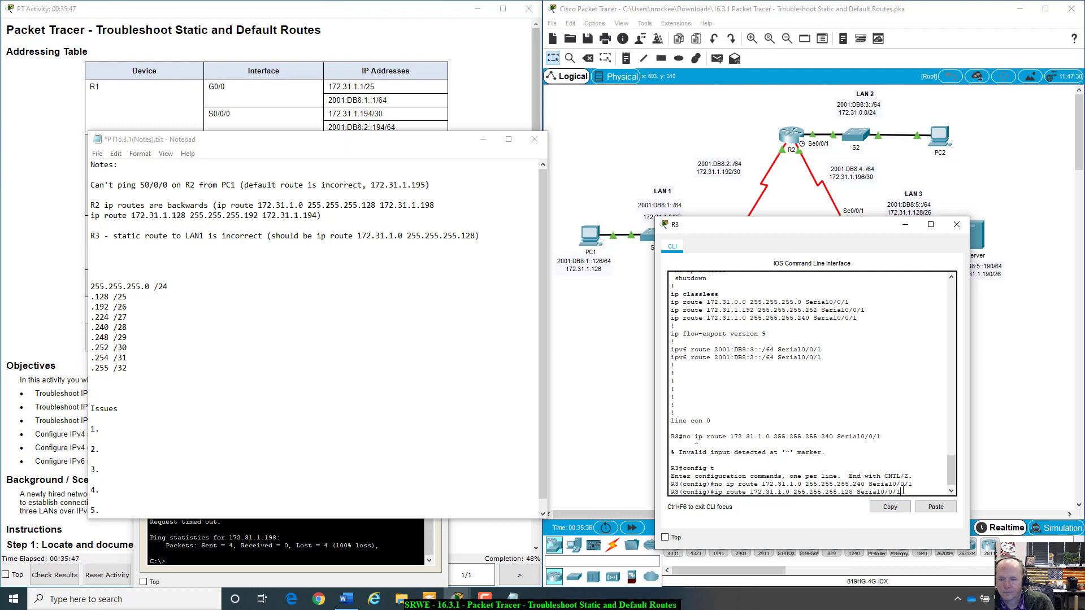
key("Return")
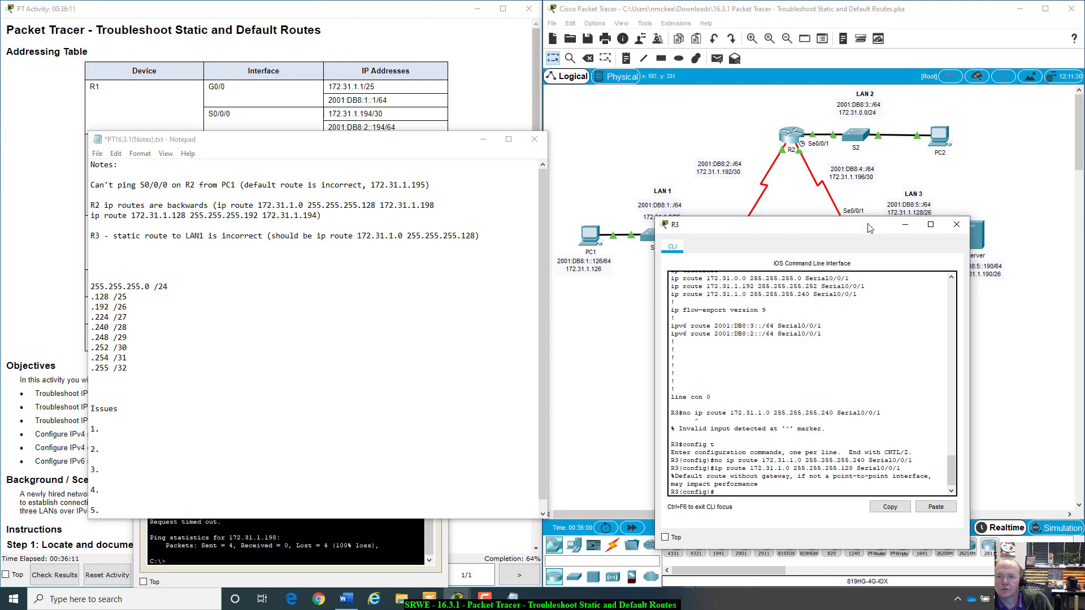
Exit configuration mode on R3 and page through the show run output to check the static routes.
left_click_drag(870, 229, 824, 283)
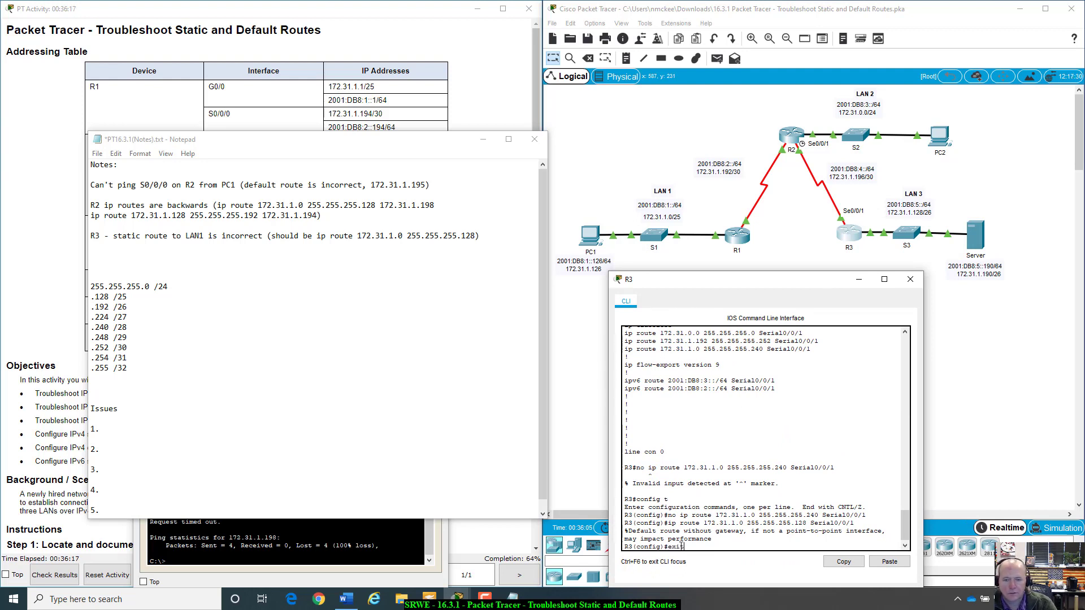
type("exit")
key("Return")
key("Return")
type("show run")
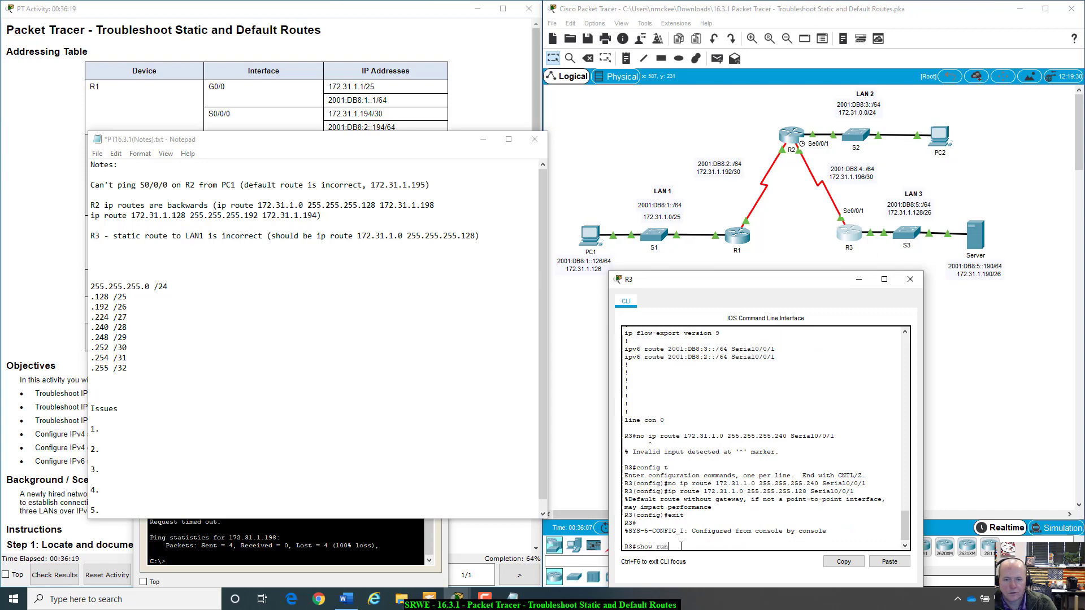
key("Return")
key("space")
key("space")
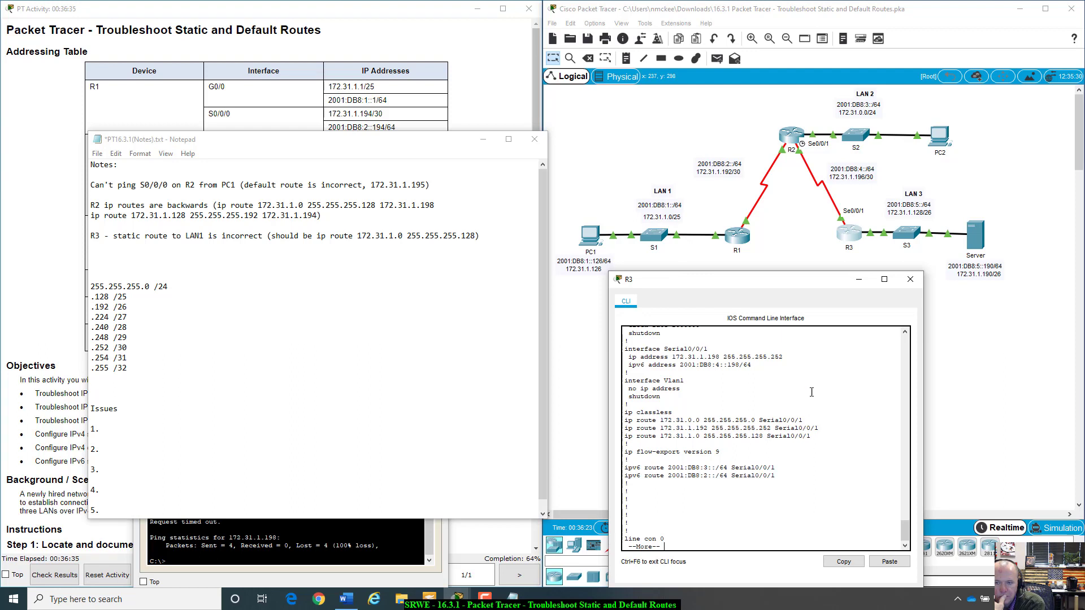
left_click(711, 531)
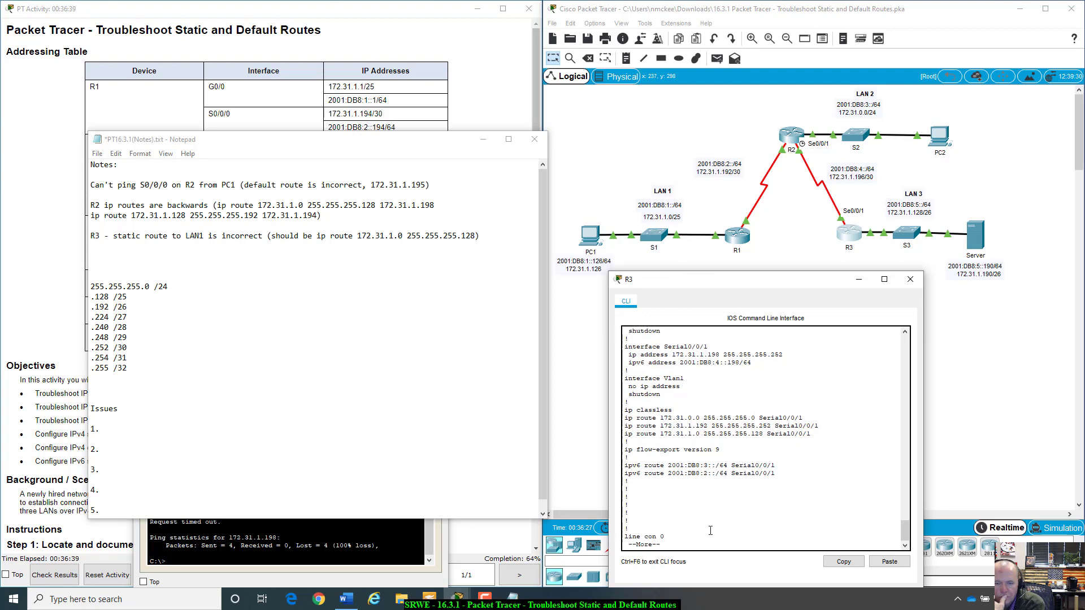
key("space")
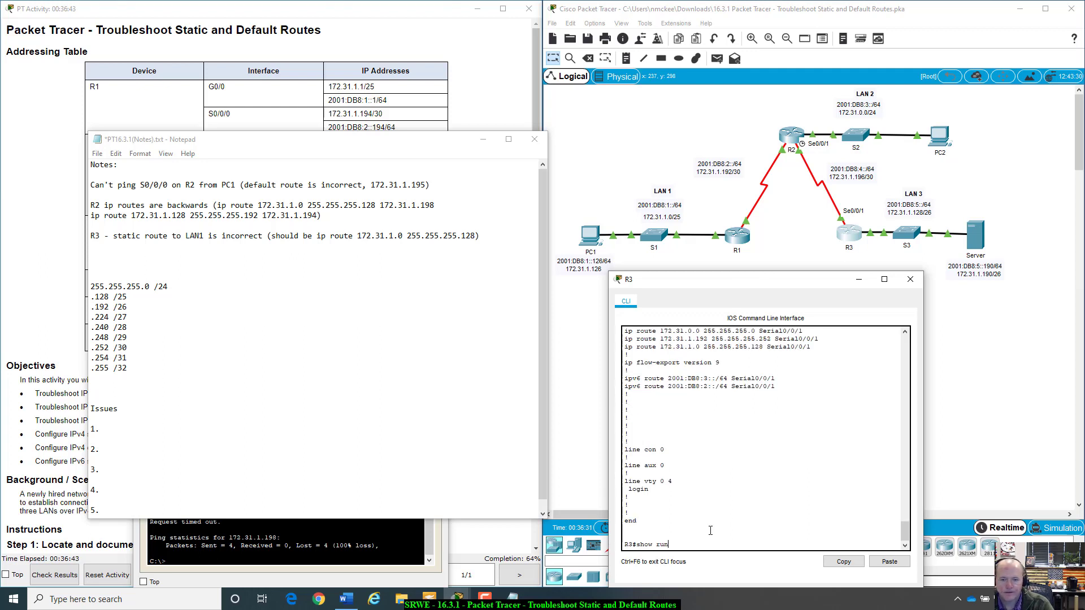
type("config t")
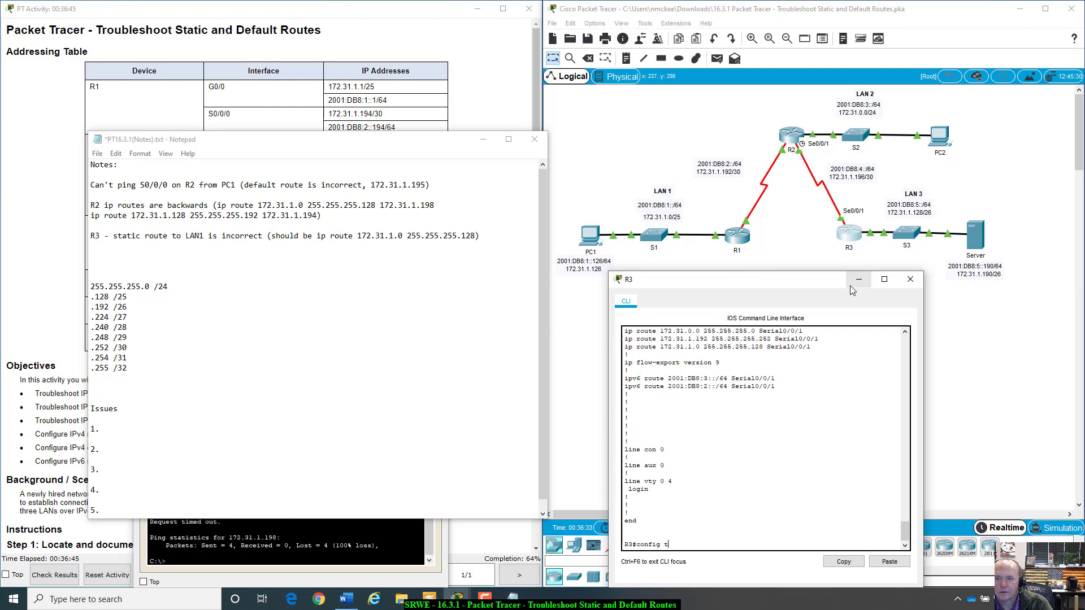
left_click_drag(815, 284, 870, 298)
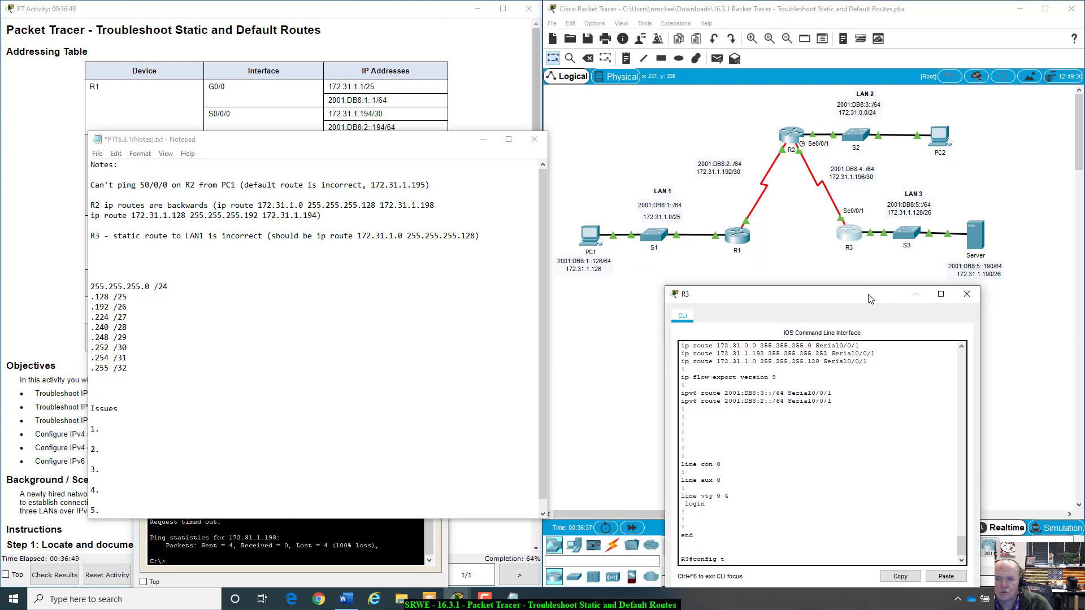
left_click_drag(830, 280, 827, 278)
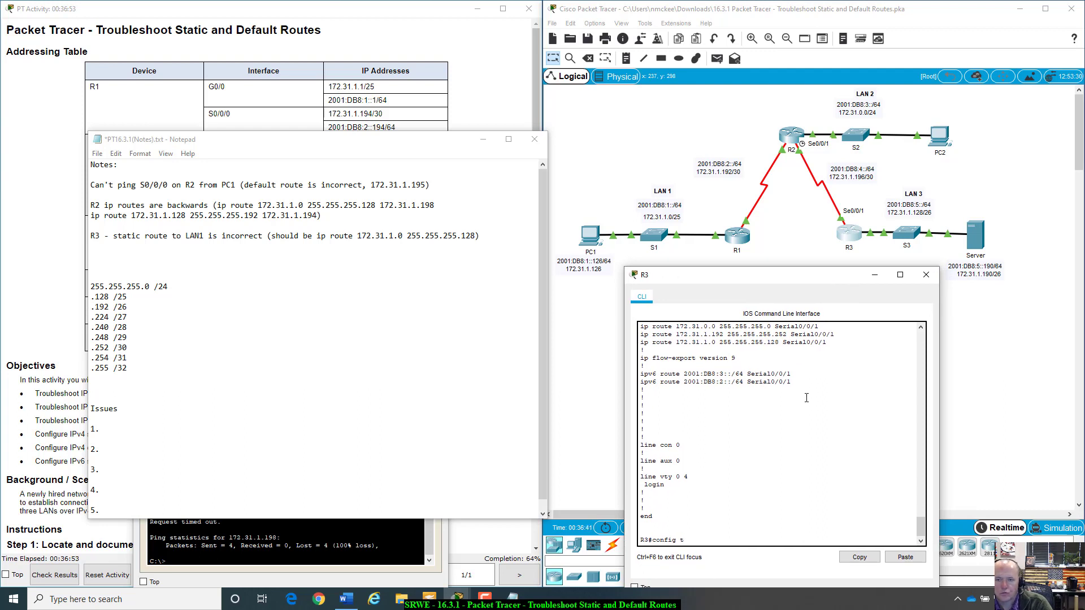
scroll(806, 395, "up", 1)
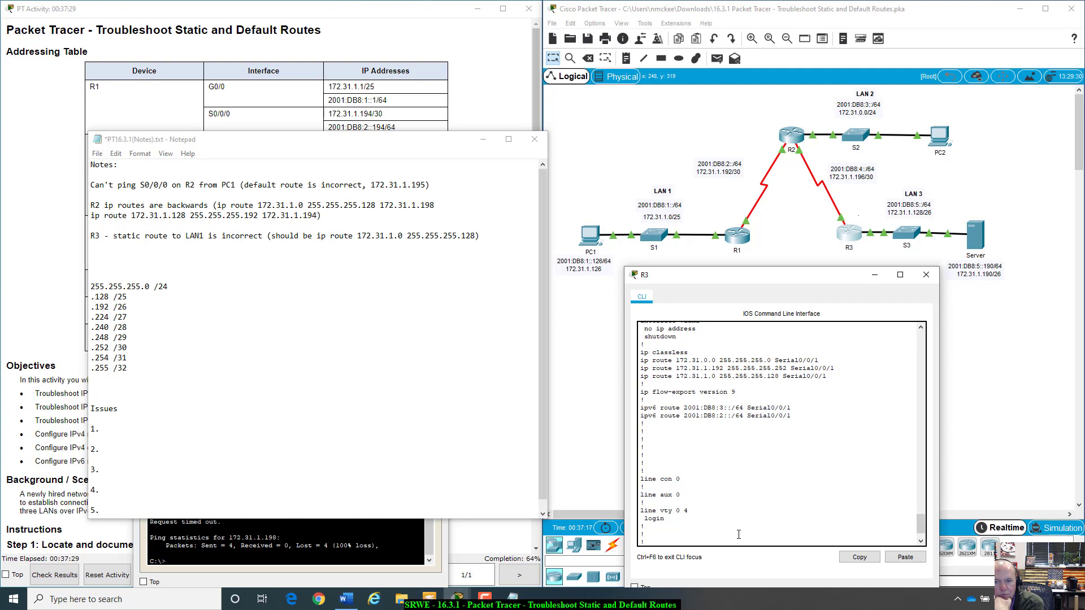
type("config t")
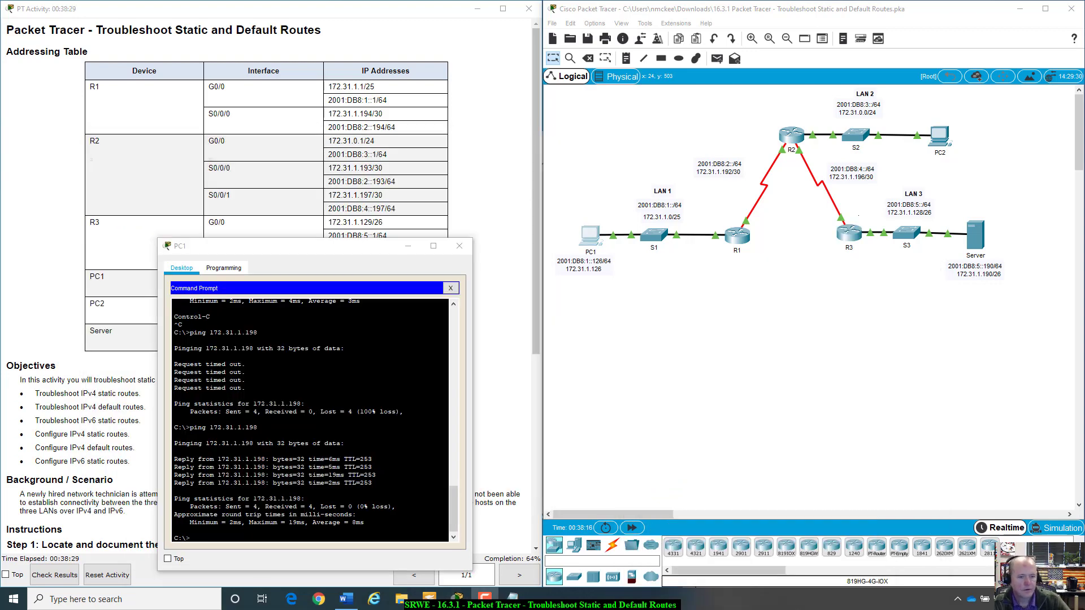
Ping 172.31.1.198 again from PC1's command prompt and move the PC1 window clear of the R3 addressing rows.
left_click(279, 537)
key("Up")
key("Return")
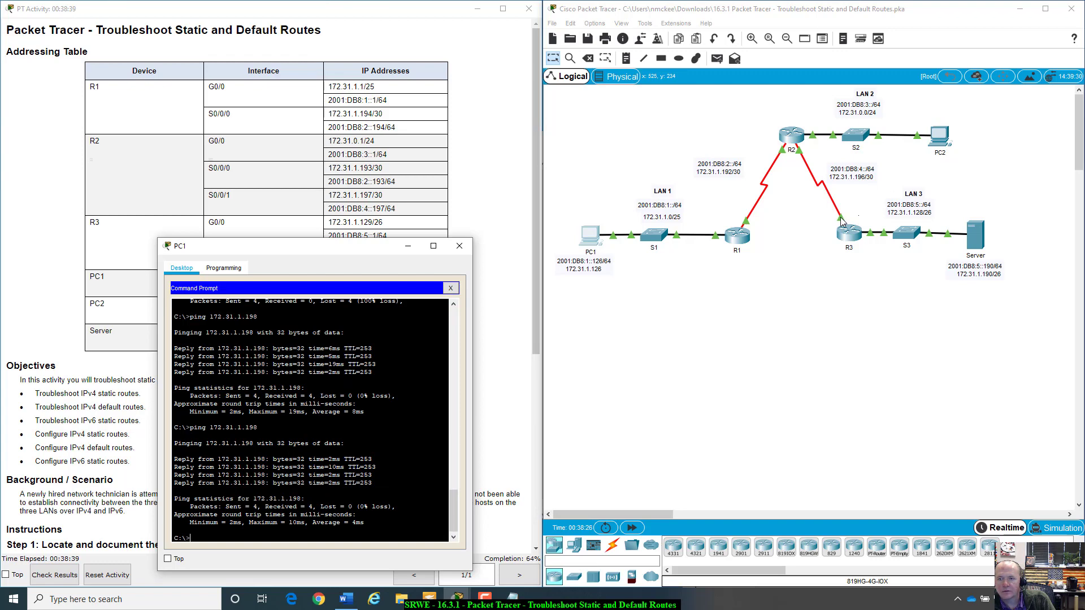
left_click(810, 252)
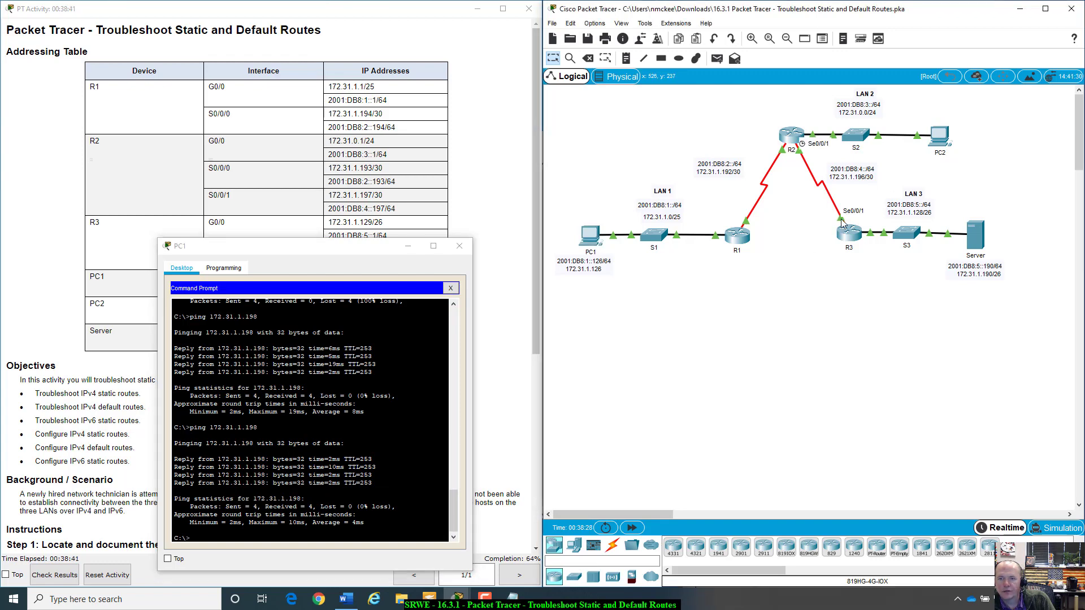
left_click(276, 250)
left_click_drag(276, 254, 268, 277)
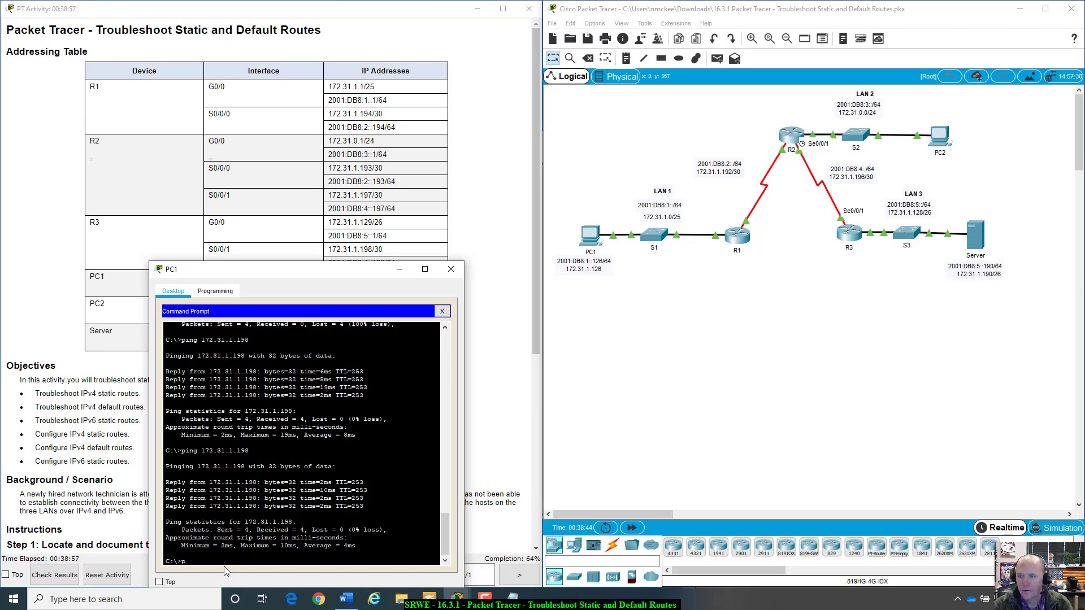
Ping the server at 172.31.1.190 from PC1's command prompt, keep the addressing table uncovered, and close the PC1 window.
type("ping 17")
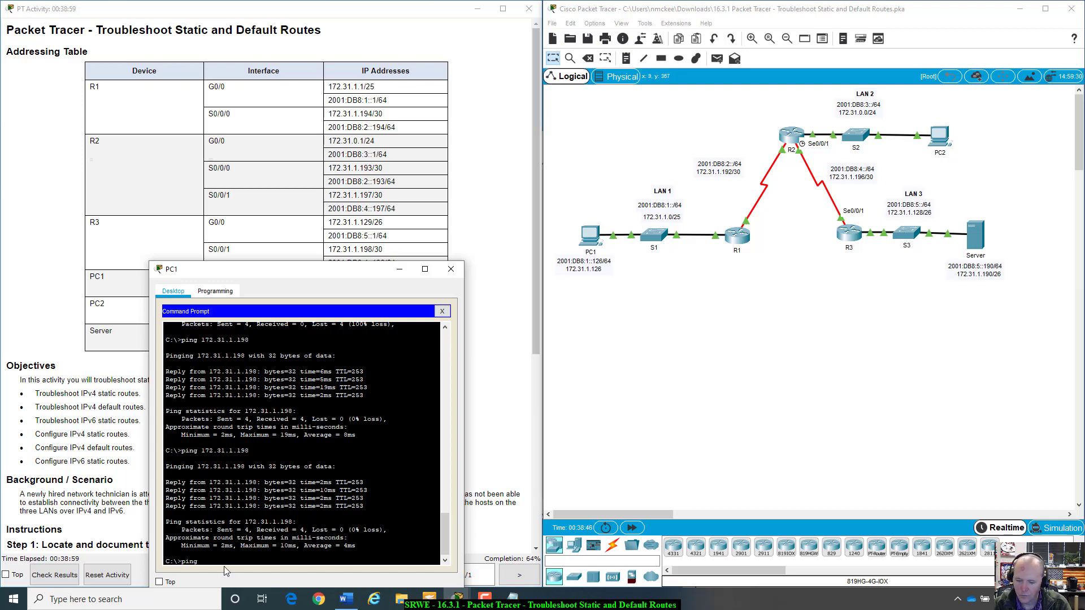
type("2.31.")
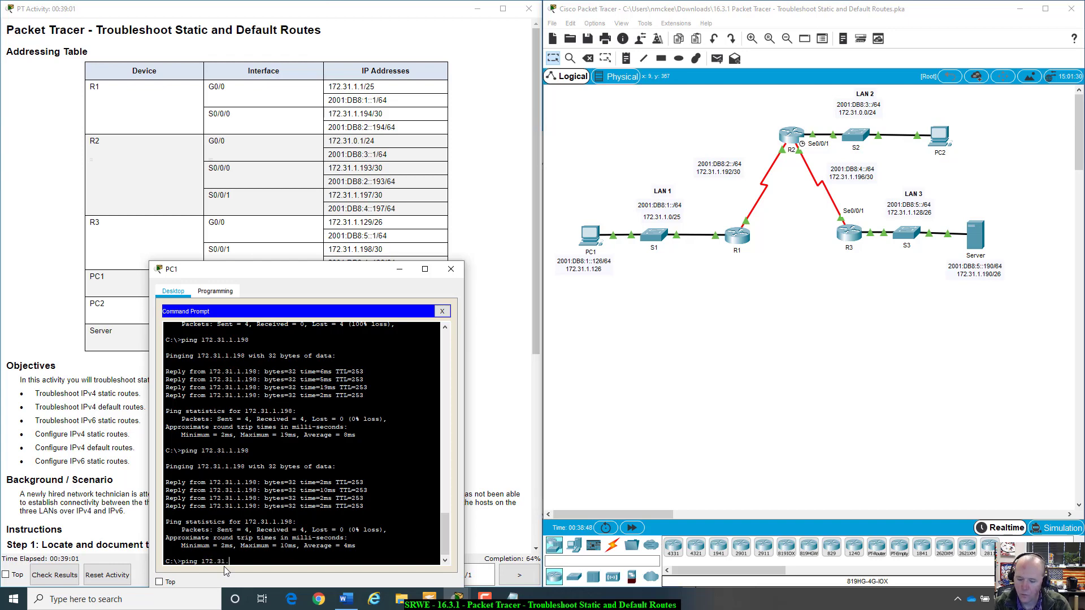
type("1.190")
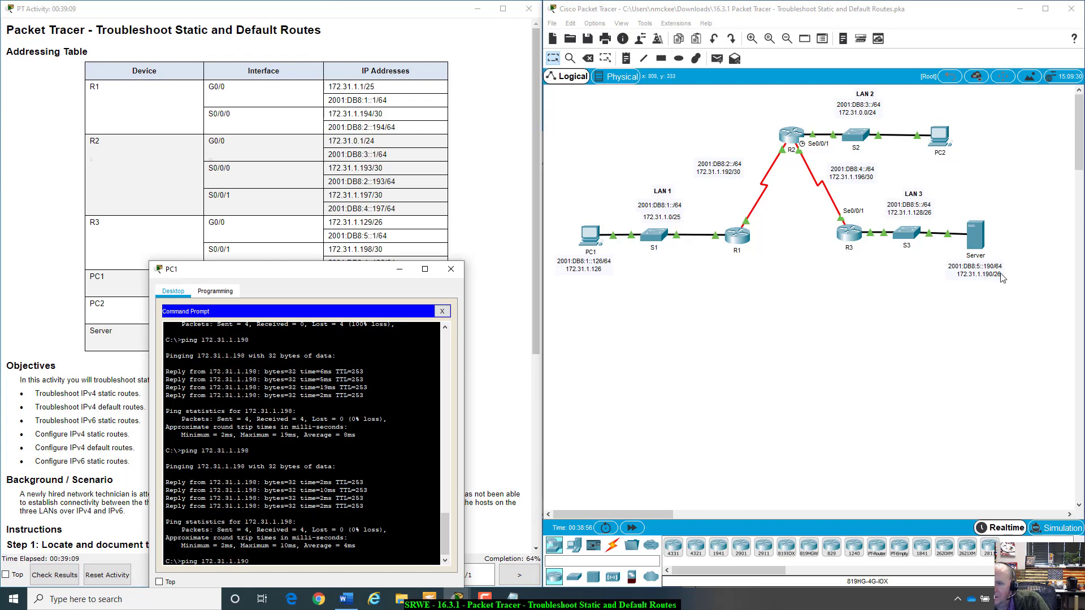
left_click_drag(340, 277, 703, 276)
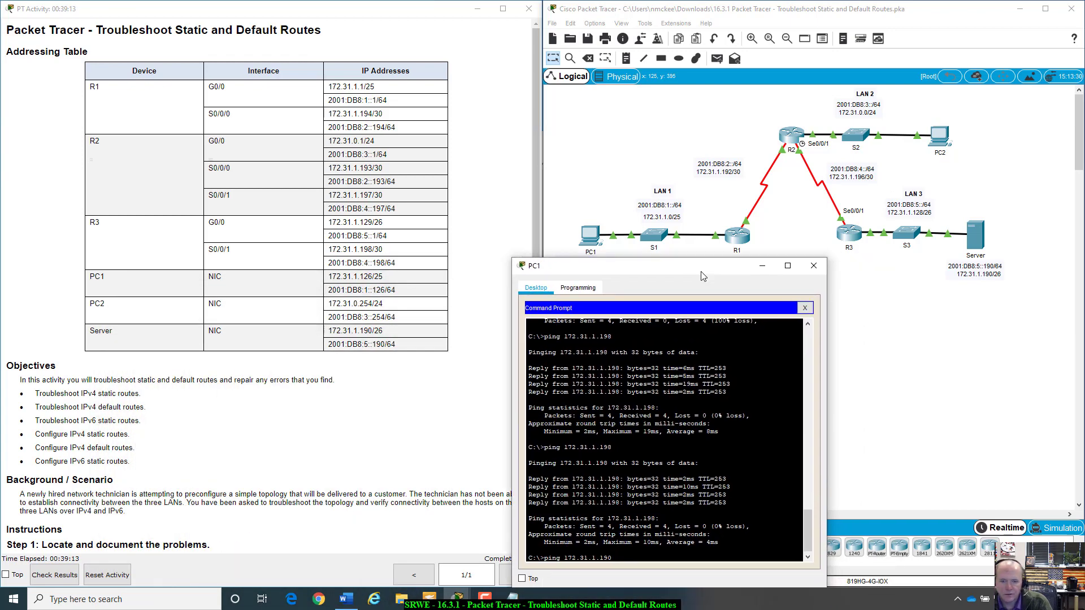
key("Return")
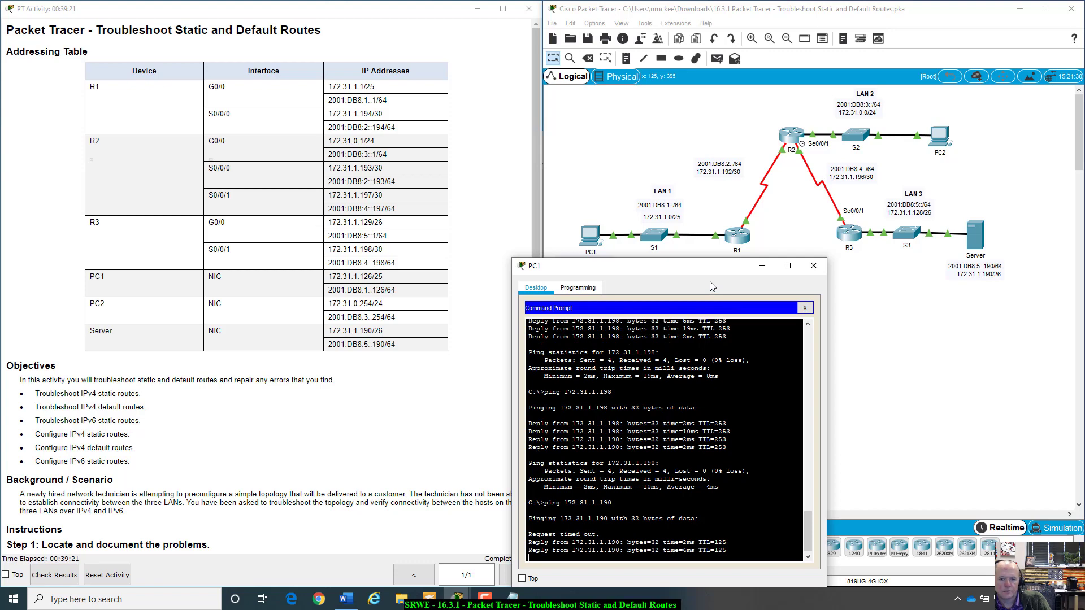
left_click_drag(707, 266, 842, 292)
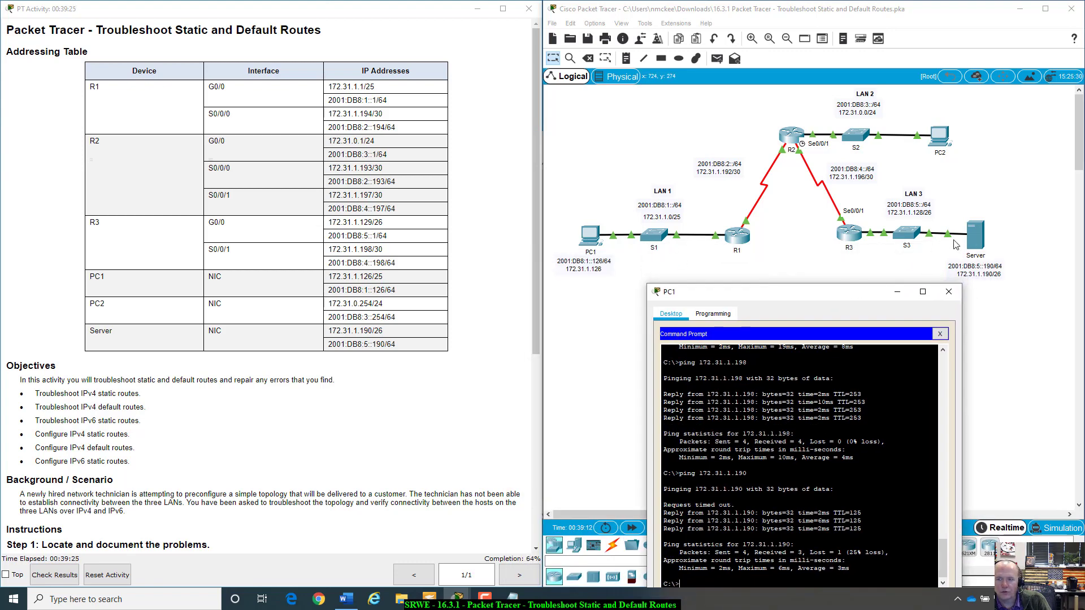
mouse_move(855, 297)
left_mouse_down()
mouse_move(833, 306)
mouse_move(846, 344)
mouse_move(837, 281)
mouse_move(825, 354)
mouse_move(841, 296)
left_mouse_up()
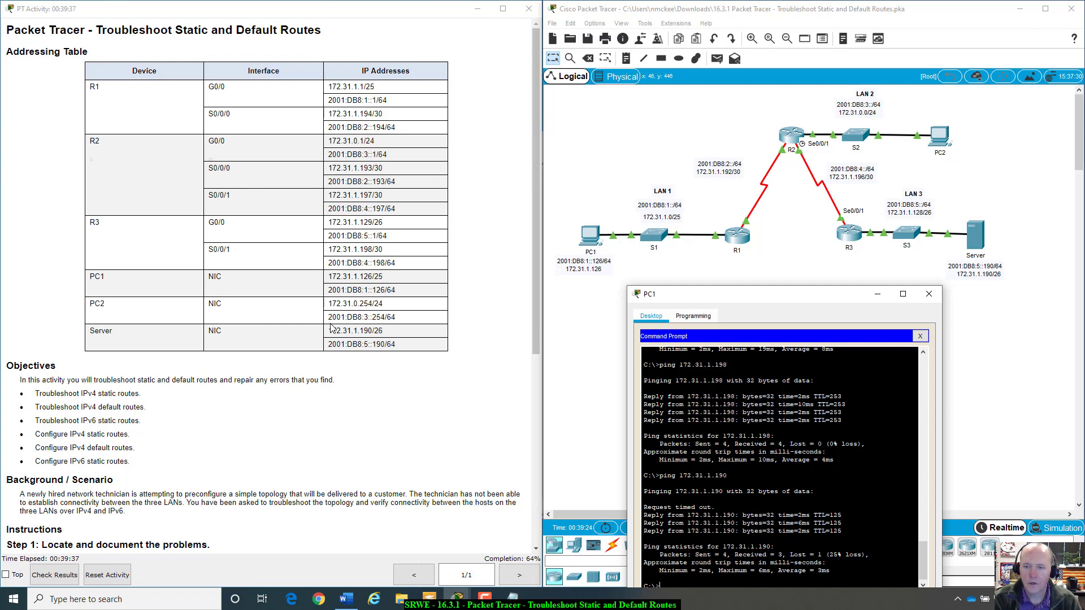
left_click(928, 294)
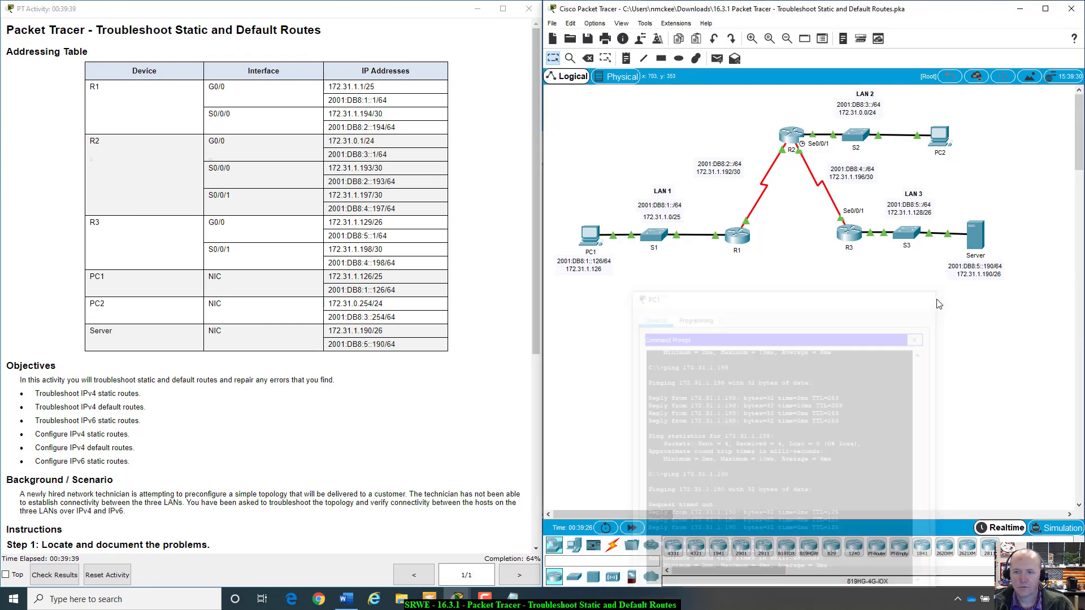
Switch to the PT16.3.1 notes in Notepad, review the issues recorded for PC1, R2 and R3, and put the notes away.
left_click(512, 600)
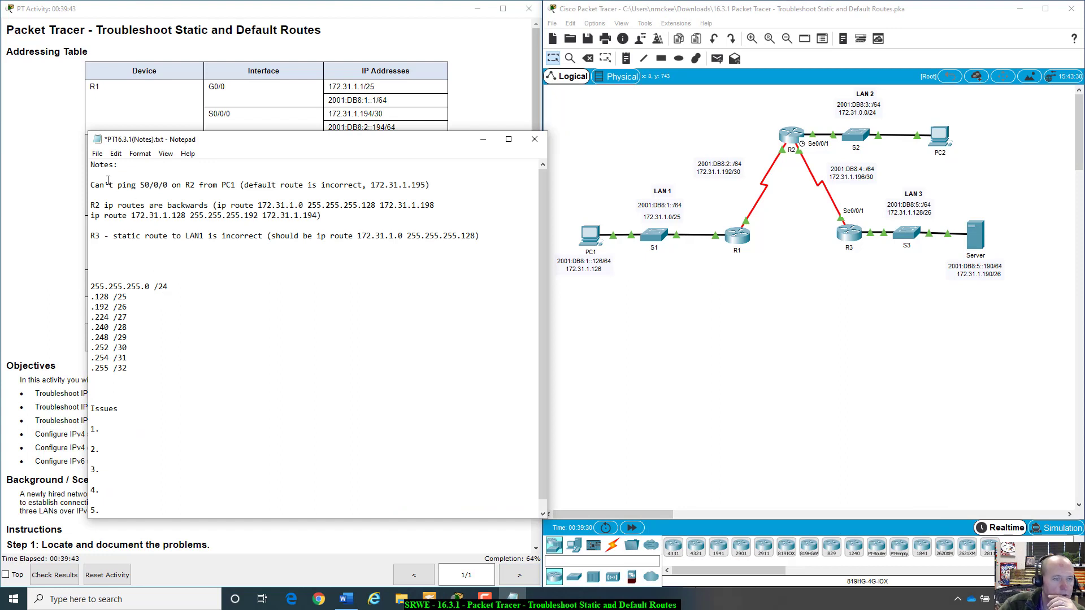
left_click_drag(95, 187, 169, 186)
left_click(172, 186)
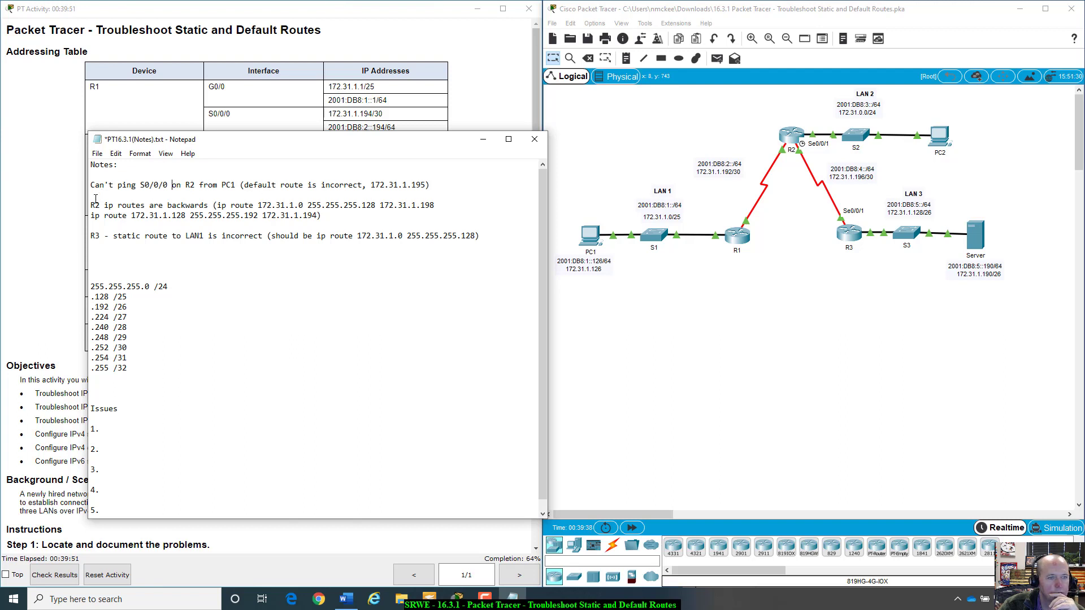
left_click_drag(91, 205, 440, 216)
left_click(260, 204)
left_click(440, 216)
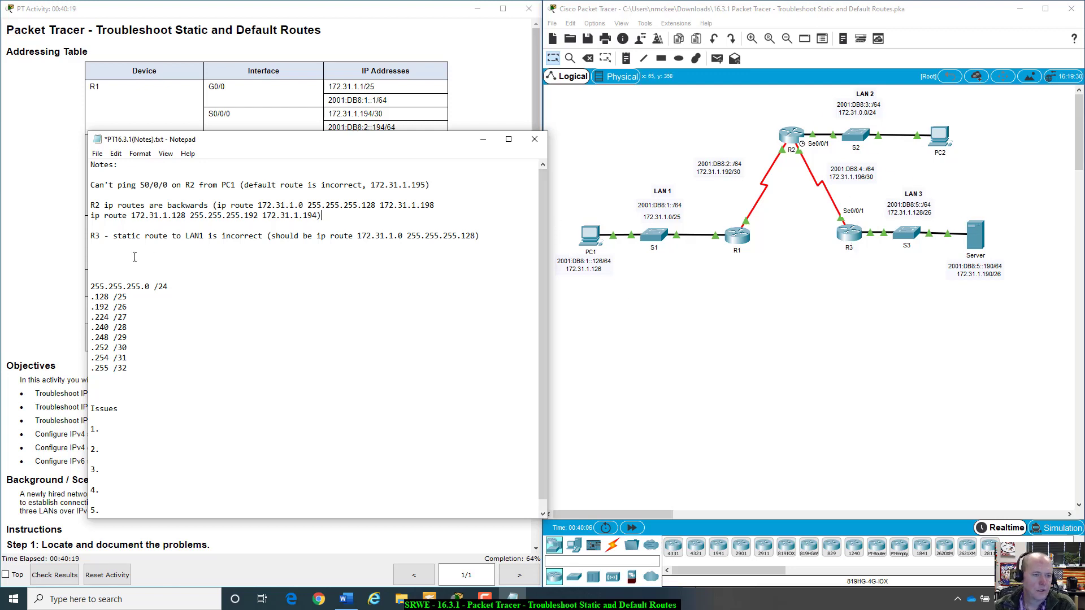
left_click_drag(272, 142, 673, 318)
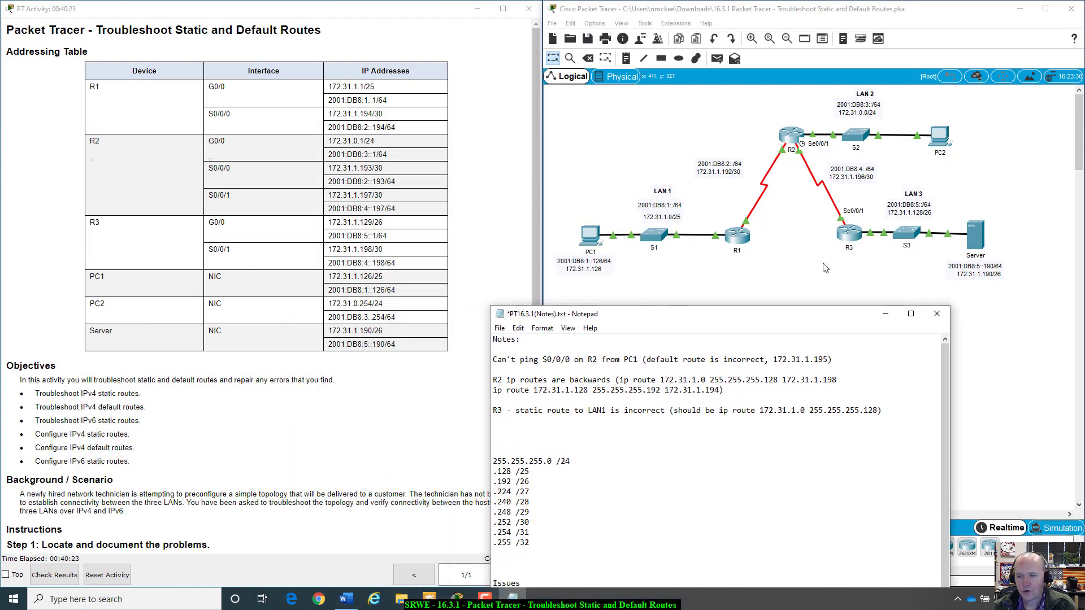
left_click(886, 314)
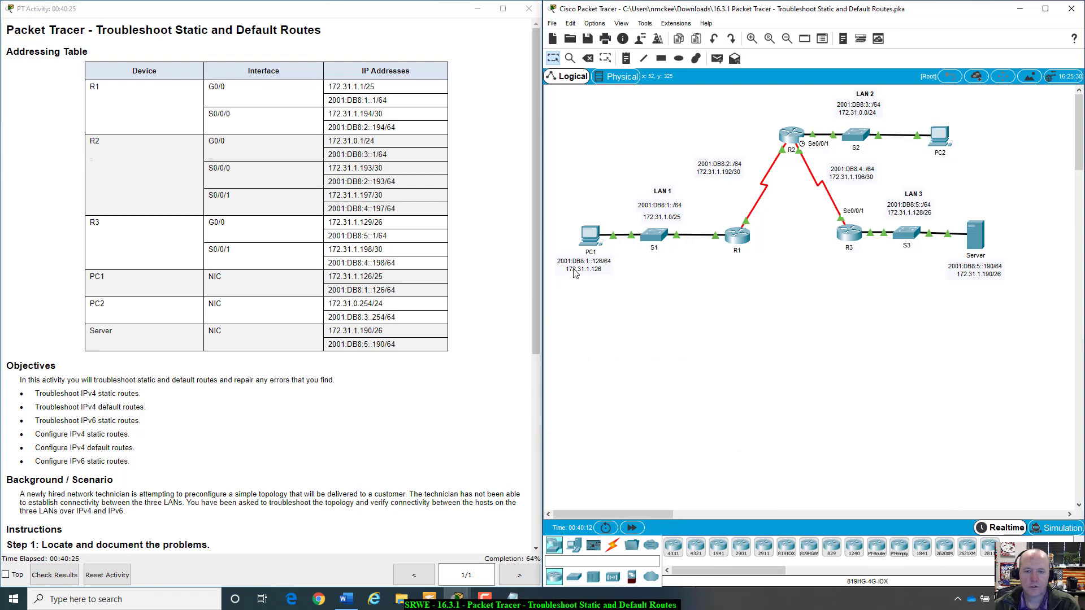
Open PC1's IP Configuration and check its IPv4 and IPv6 settings against the addressing table.
left_click(593, 233)
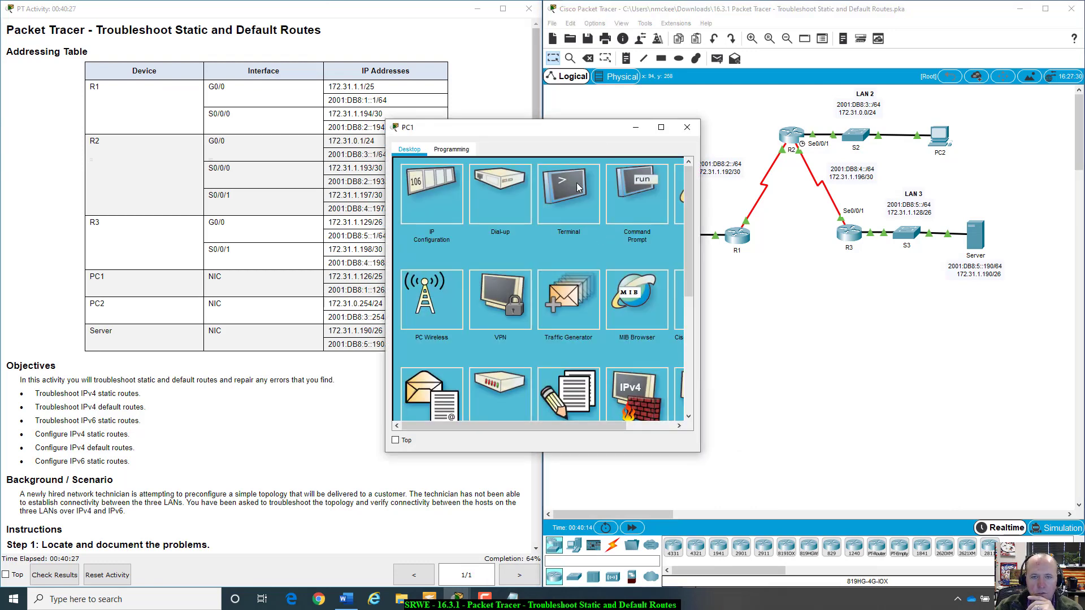
left_click(414, 188)
left_click_drag(500, 126, 253, 314)
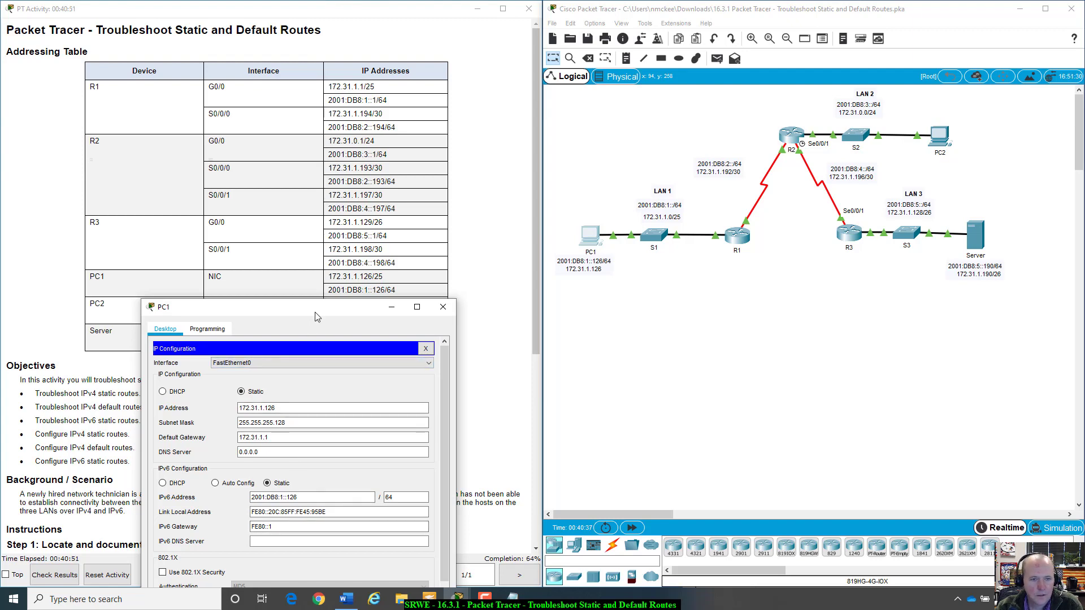
left_click_drag(316, 317, 337, 371)
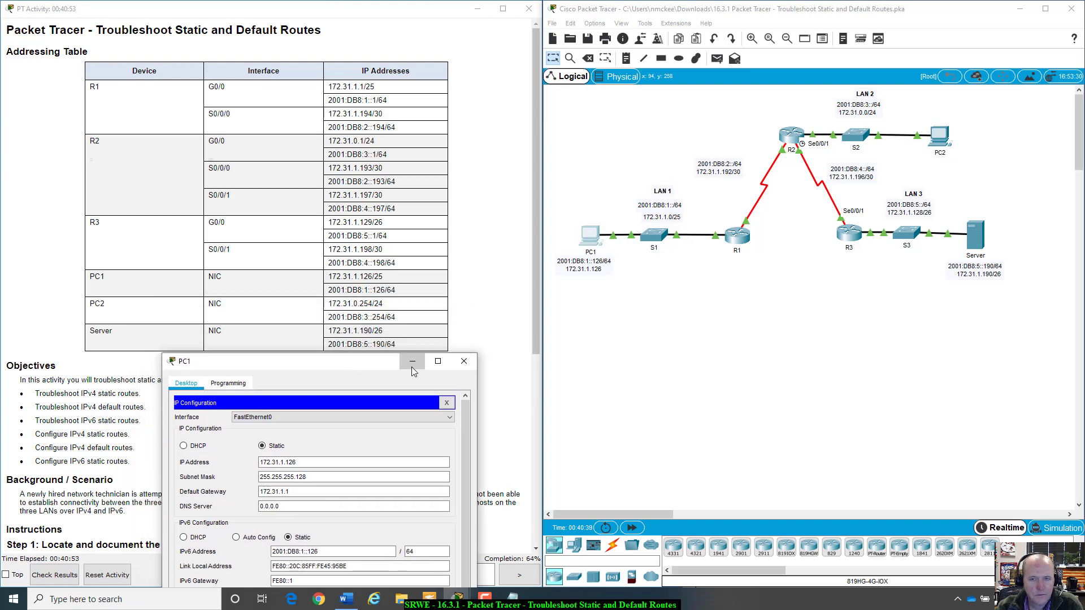
left_click(412, 367)
Leave PC1's IP Configuration and reopen its Command Prompt, repositioning the PC1 window over the activity instructions.
left_click(599, 238)
left_click_drag(384, 356, 431, 330)
left_click(489, 377)
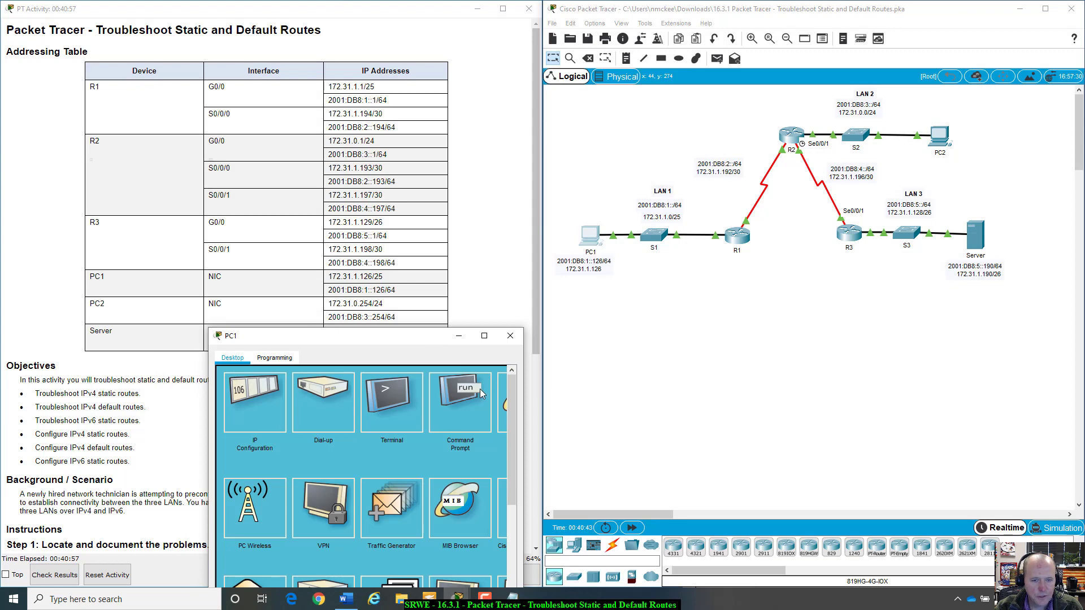
left_click(480, 390)
left_click_drag(432, 343, 461, 420)
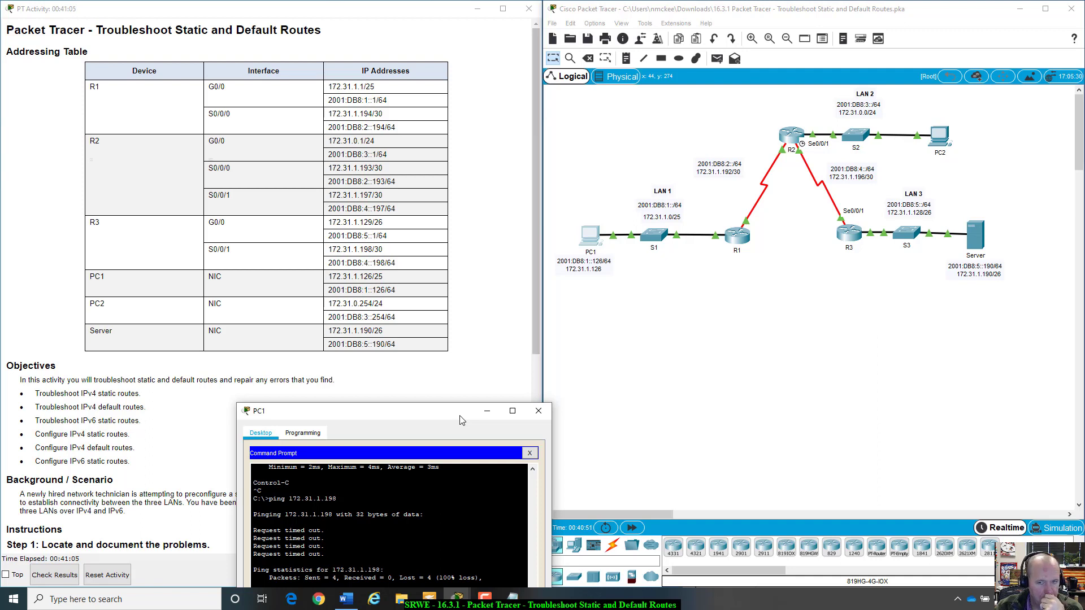
left_click_drag(460, 416, 462, 405)
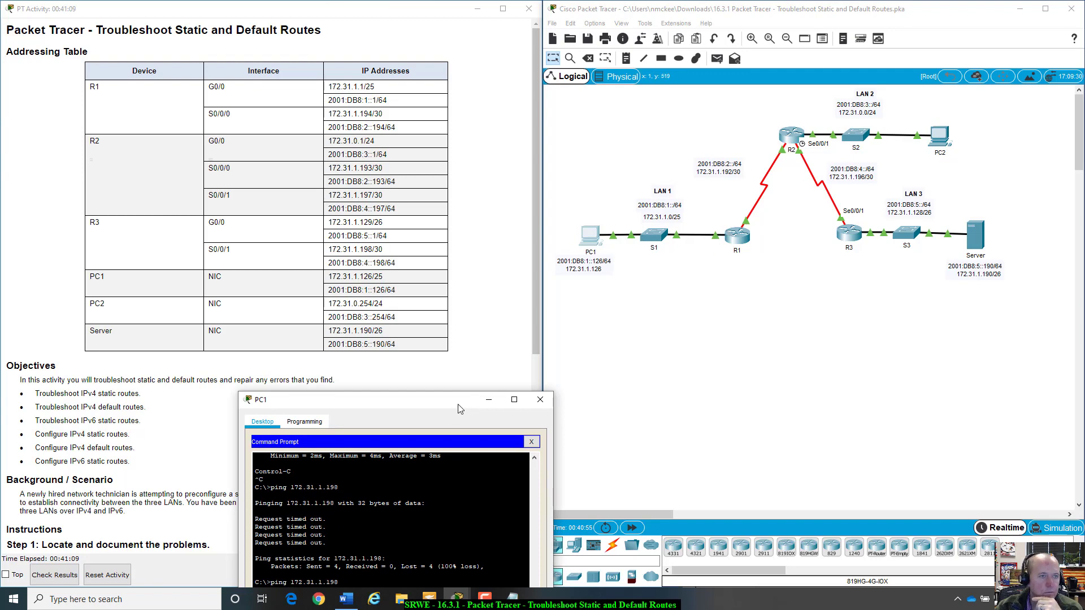
left_click_drag(461, 404, 349, 182)
left_click(690, 322)
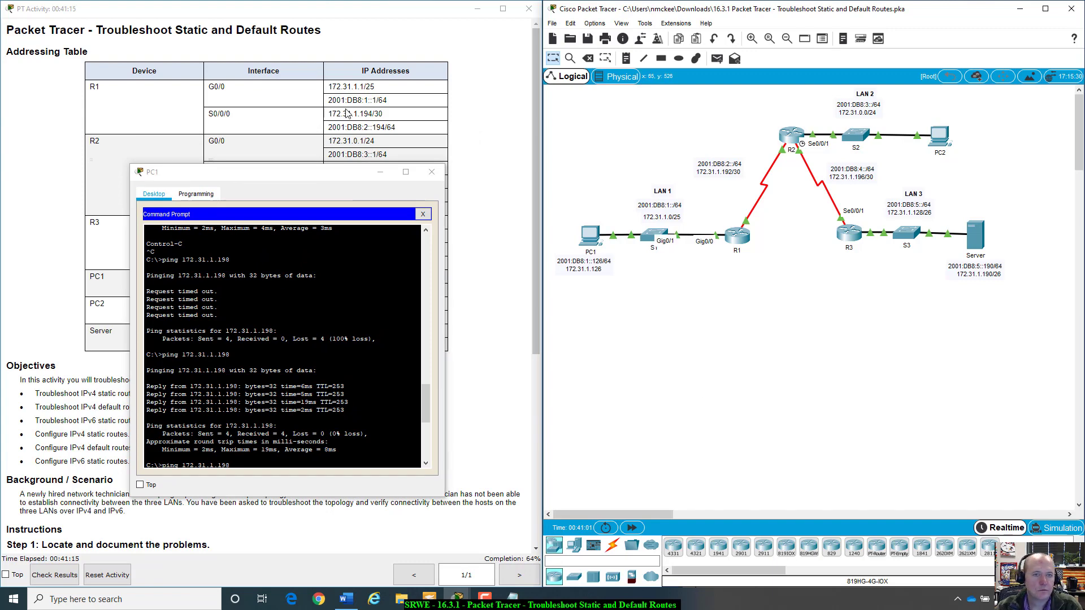
Copy R1's G0/0 IPv6 address from the addressing table and ping 2001:DB8:1::1 from PC1's command prompt.
left_click(330, 100)
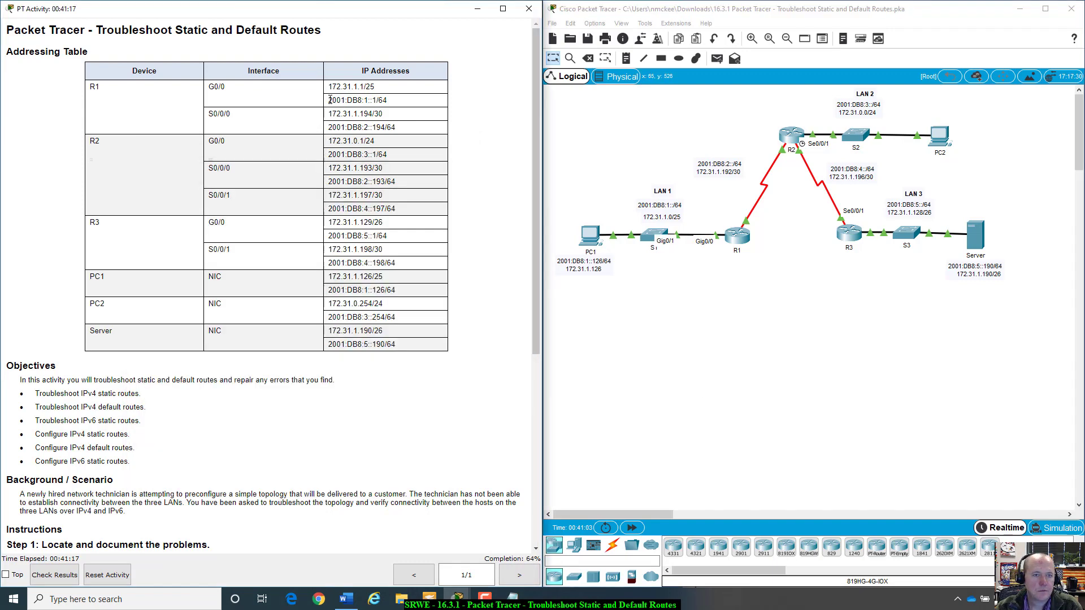
left_click_drag(329, 100, 377, 99)
key("ctrl+c")
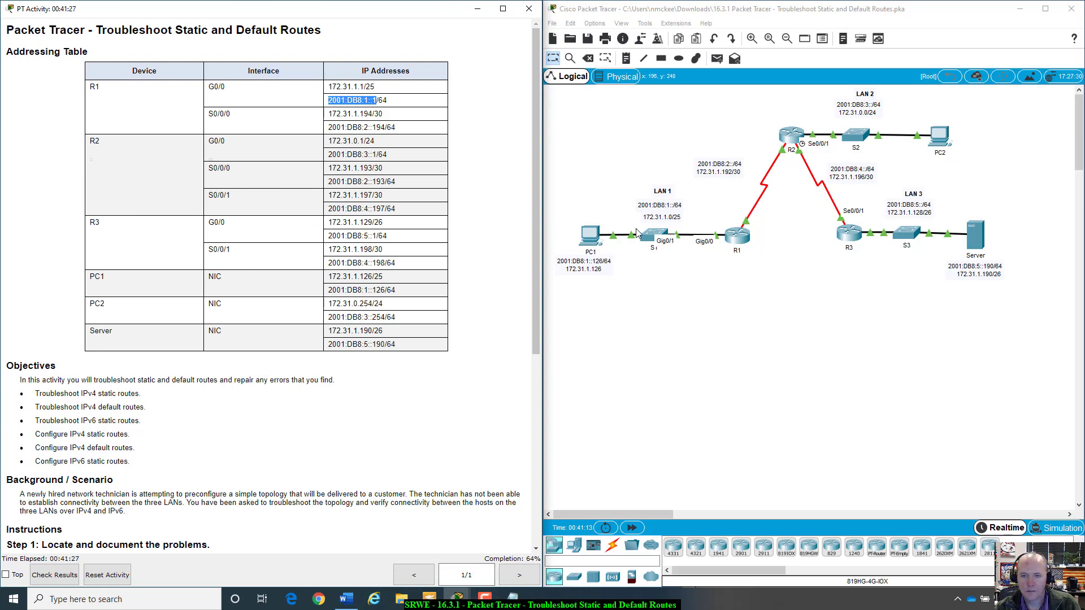
left_click(590, 237)
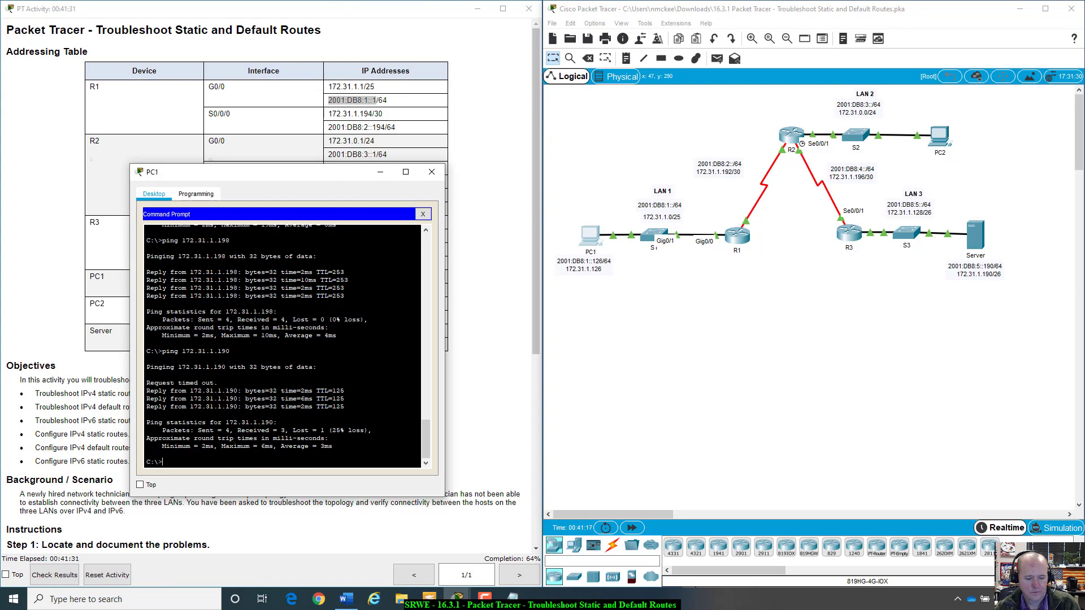
type("ping")
right_click(245, 460)
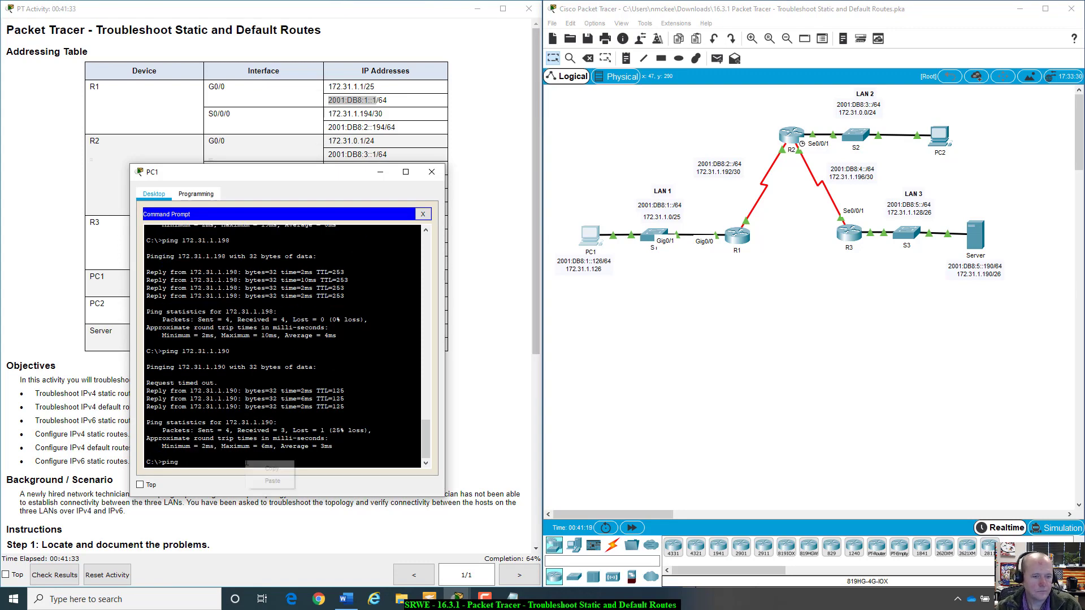
left_click(259, 482)
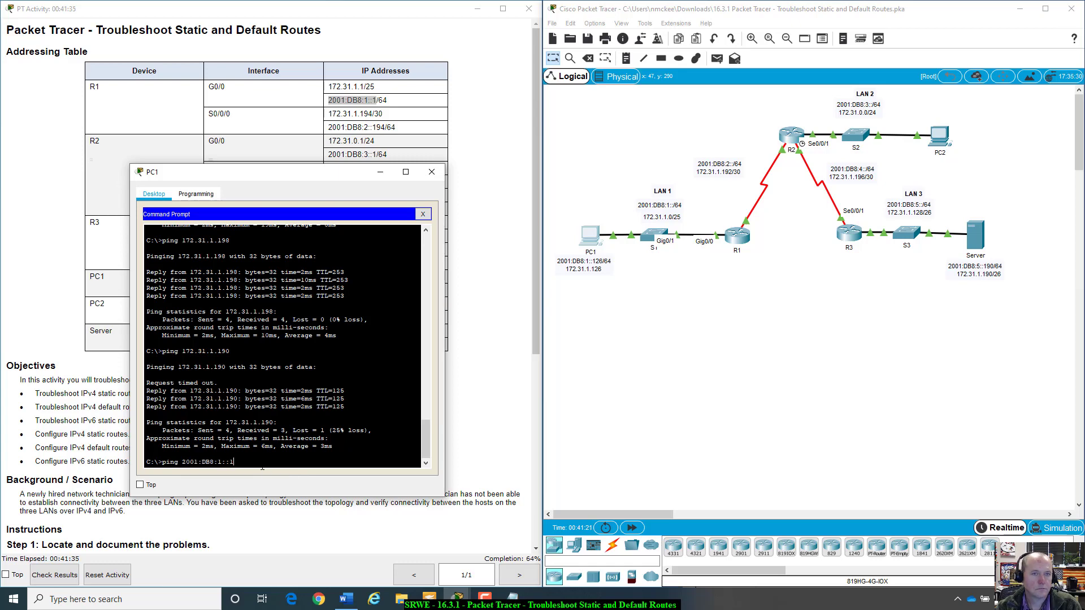
key("Return")
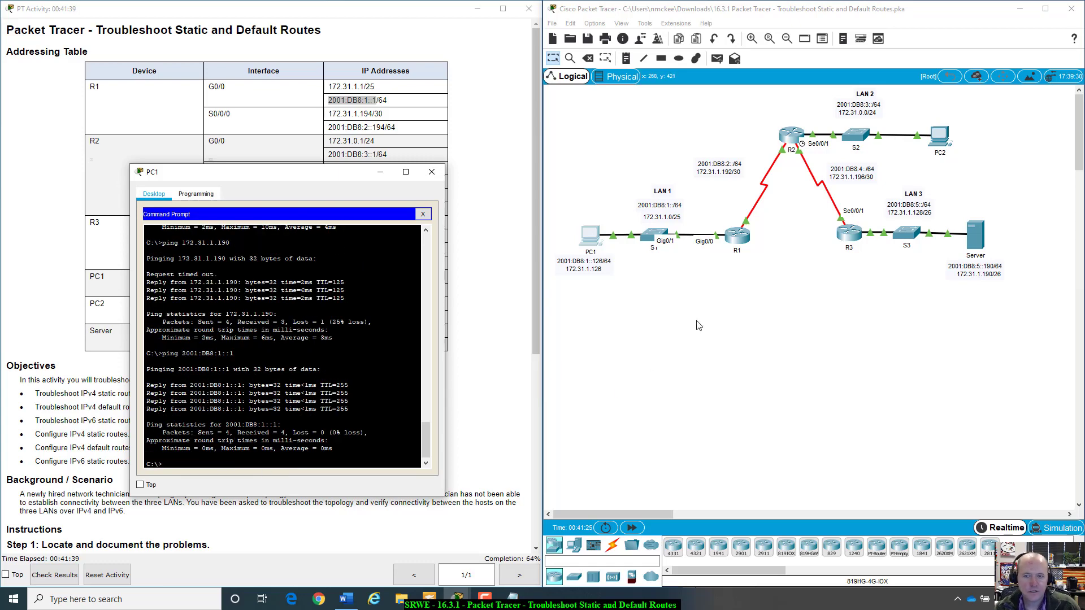
Copy R1's S0/0/0 IPv6 address from the addressing table and ping 2001:DB8:2::194 from PC1's command prompt.
left_click_drag(333, 176, 372, 145)
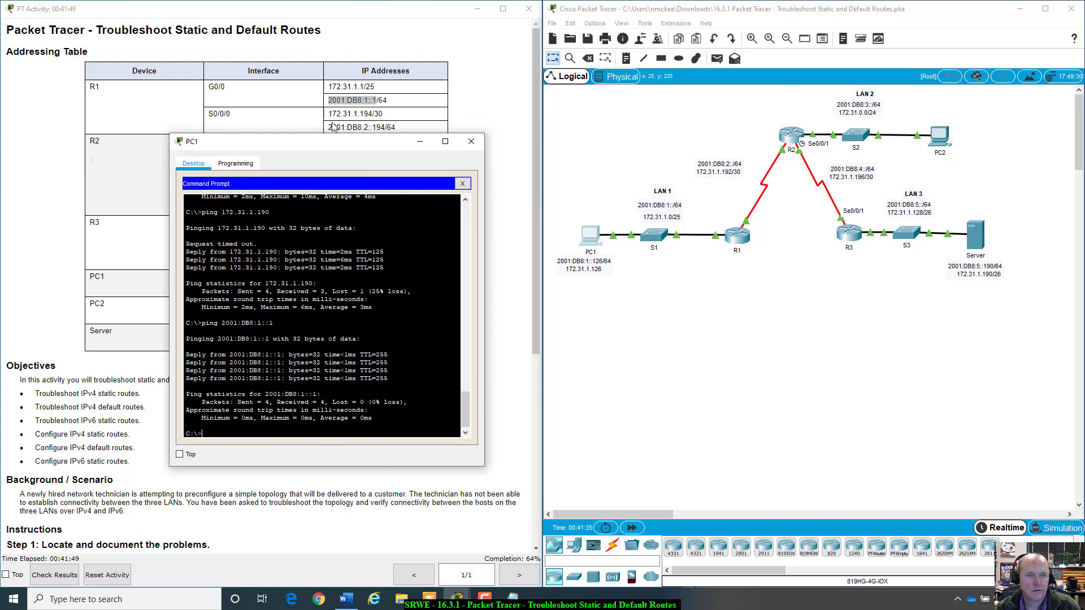
left_click(371, 128)
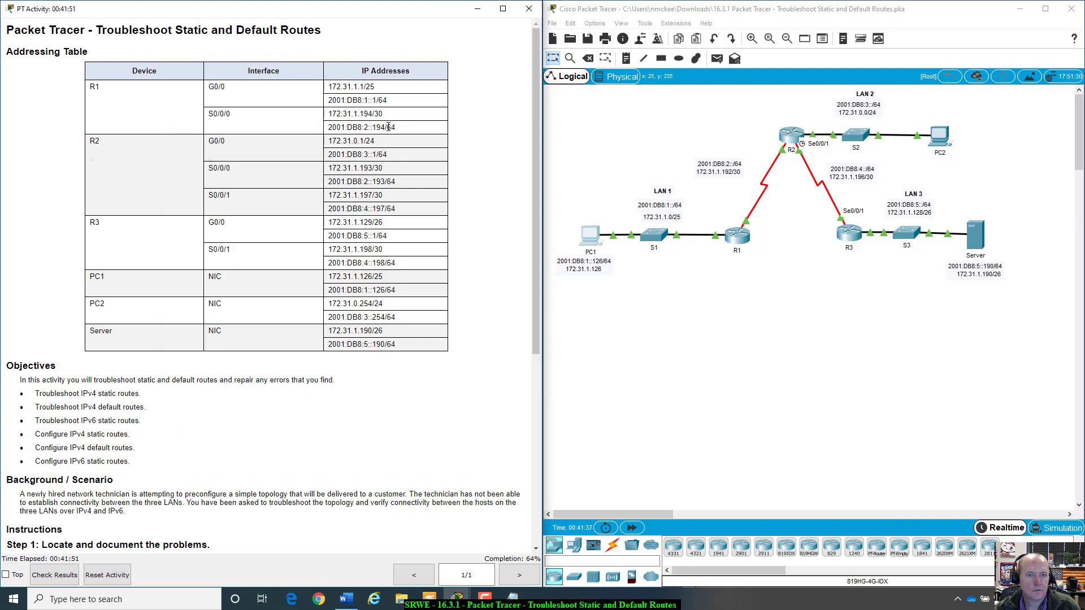
left_click_drag(387, 127, 329, 128)
key("ctrl+c")
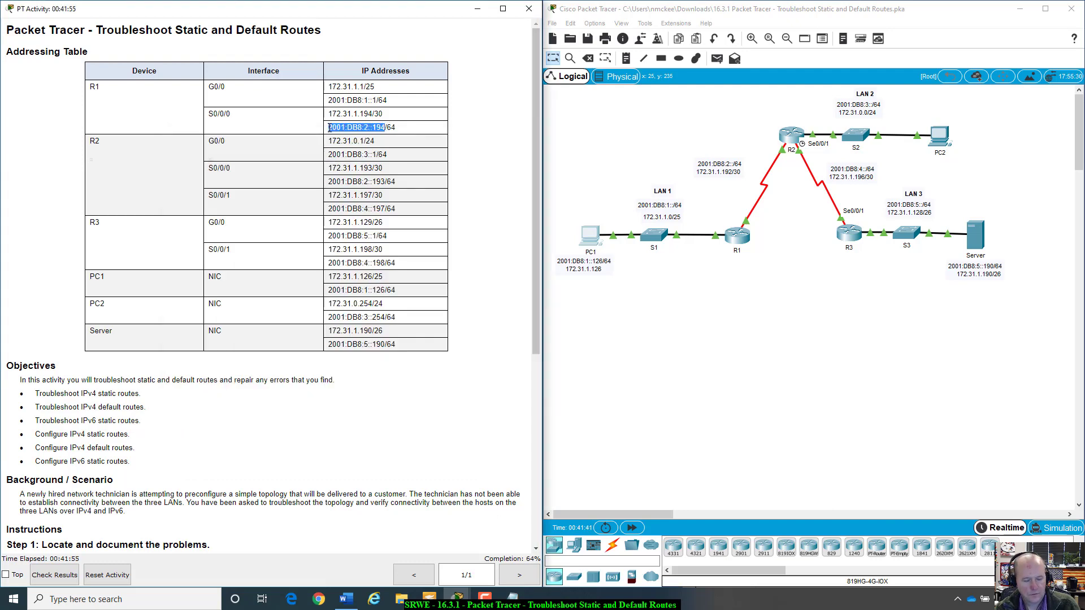
left_click(590, 238)
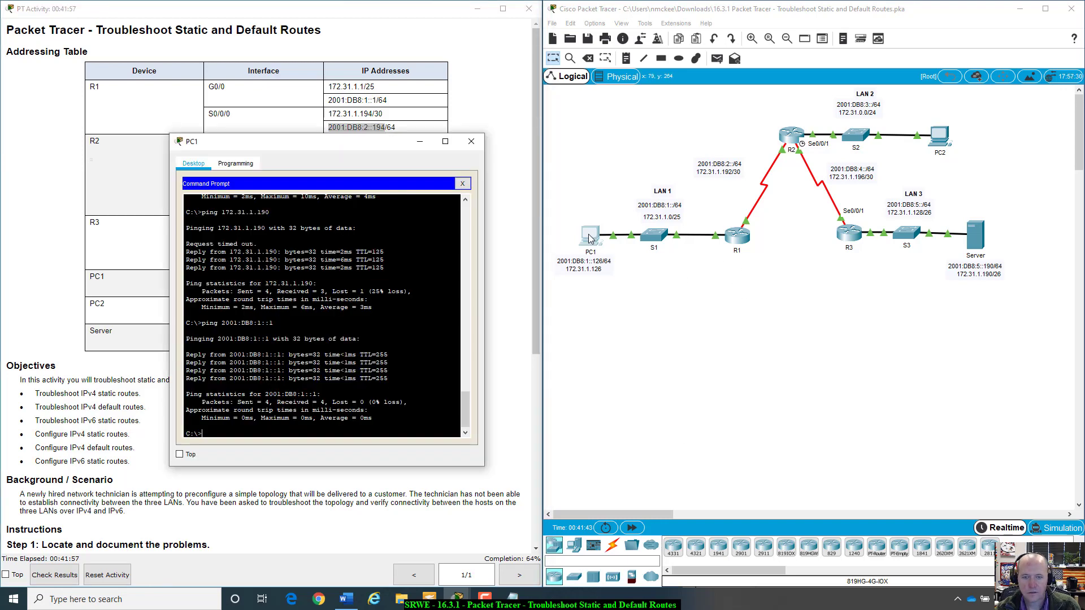
right_click(242, 432)
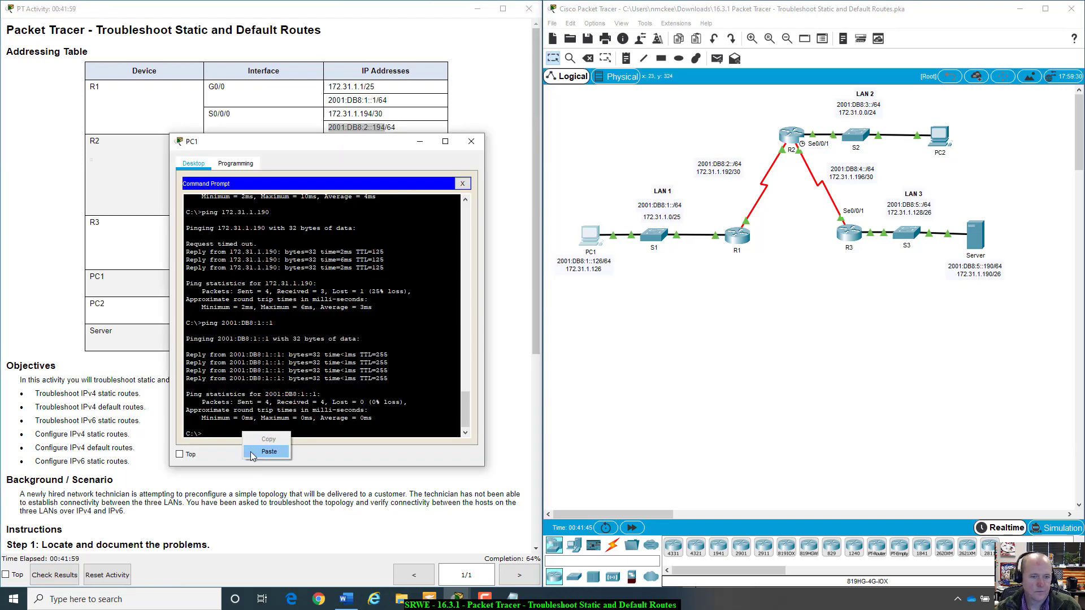
left_click(251, 452)
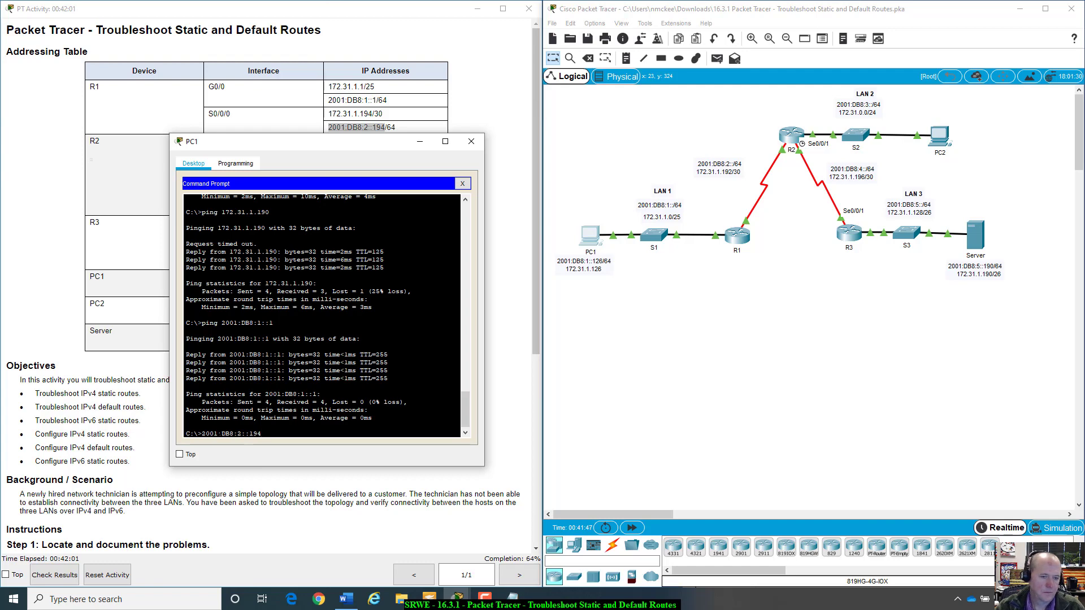
key("Home")
type("ping")
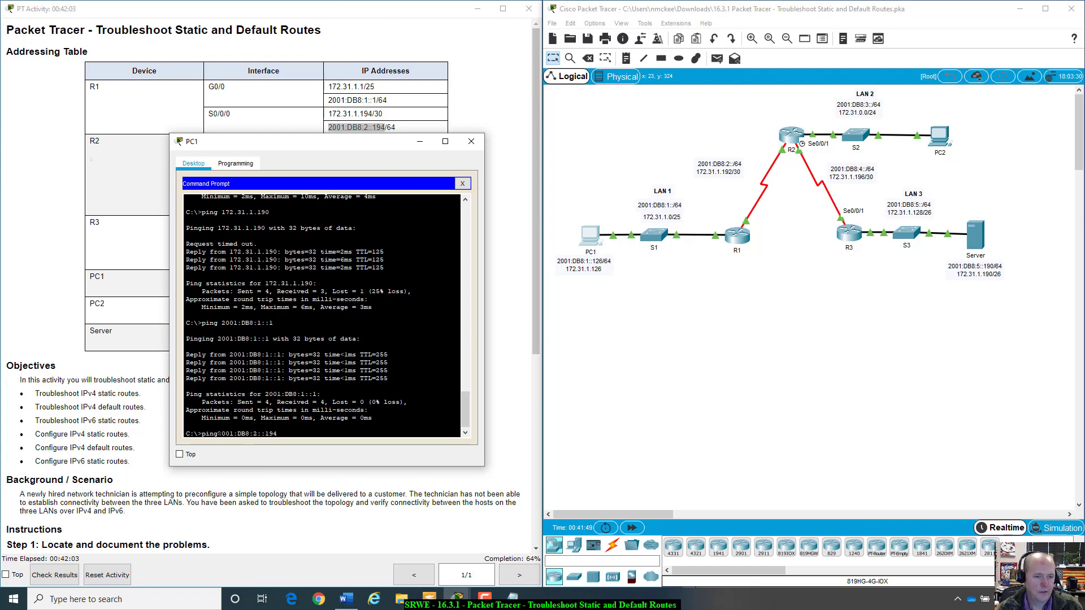
key("Return")
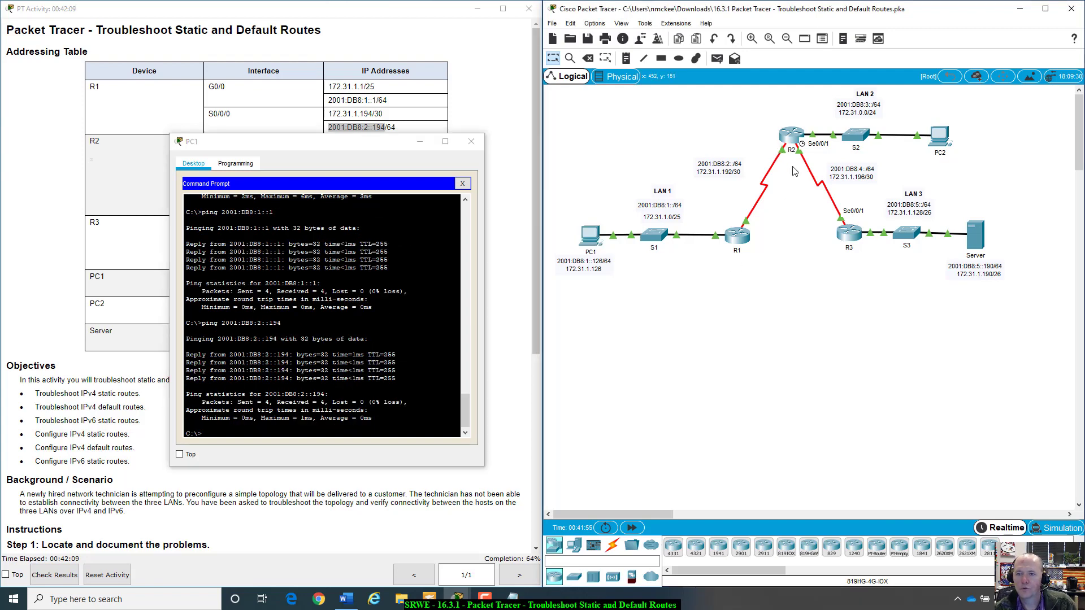
Check the interface labels at both ends of the serial link between R1 and R2 in the topology.
left_click(779, 152)
mouse_move(784, 157)
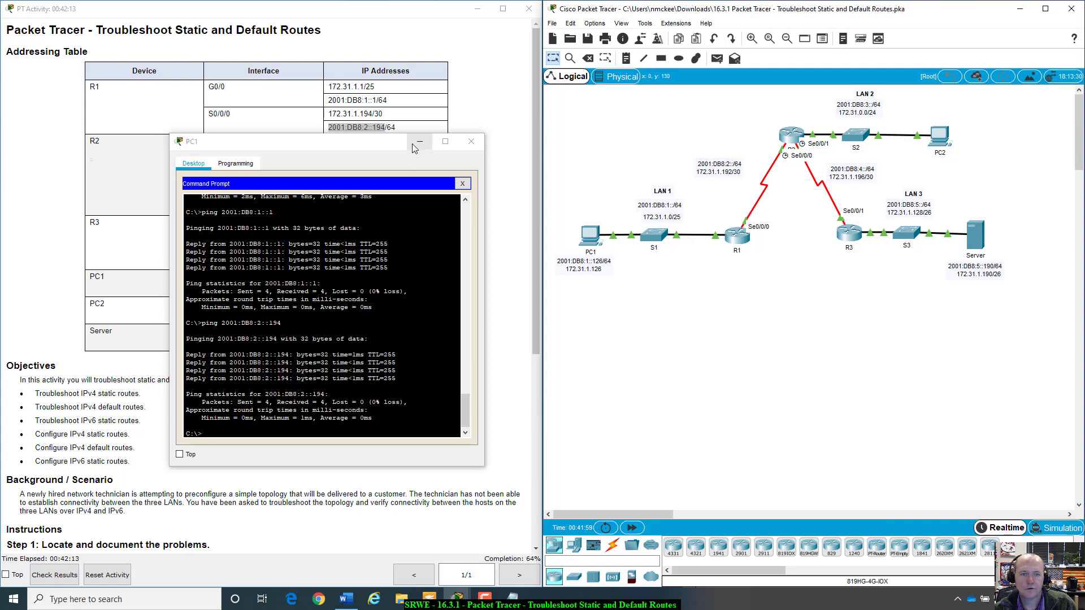
Copy R2's S0/0/0 IPv6 address from the addressing table and ping 2001:DB8:2::193 from PC1's command prompt.
left_click_drag(369, 153, 329, 182)
key("ctrl+c")
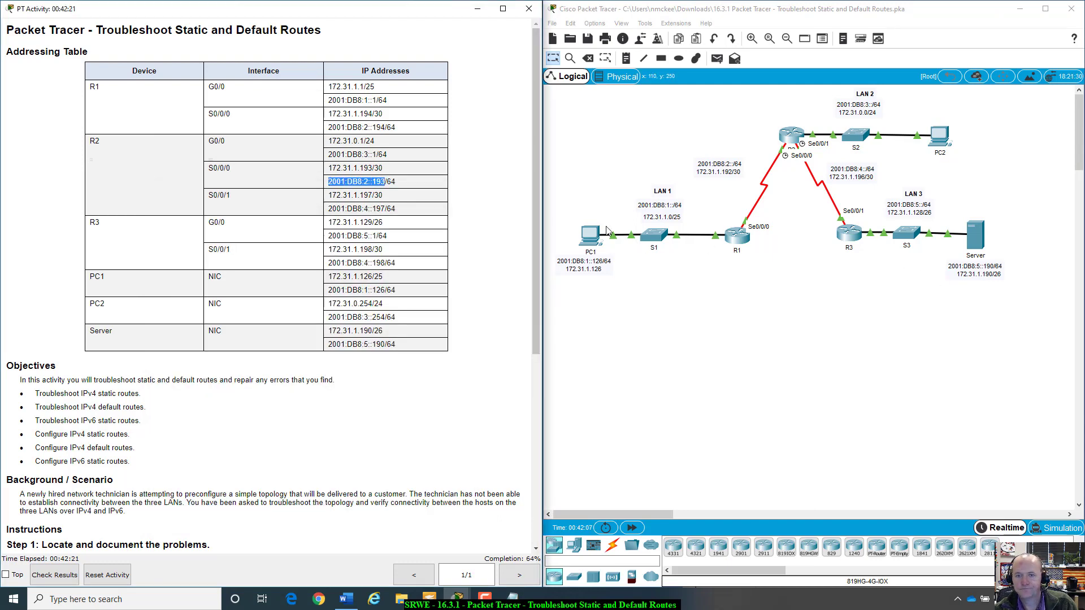
left_click(588, 237)
right_click(217, 490)
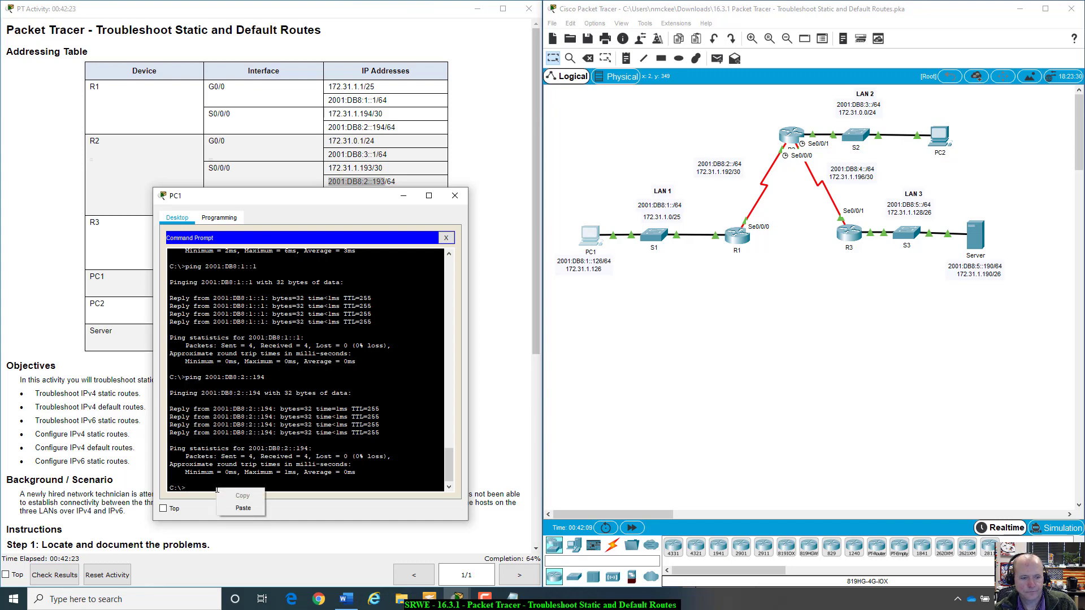
left_click(232, 512)
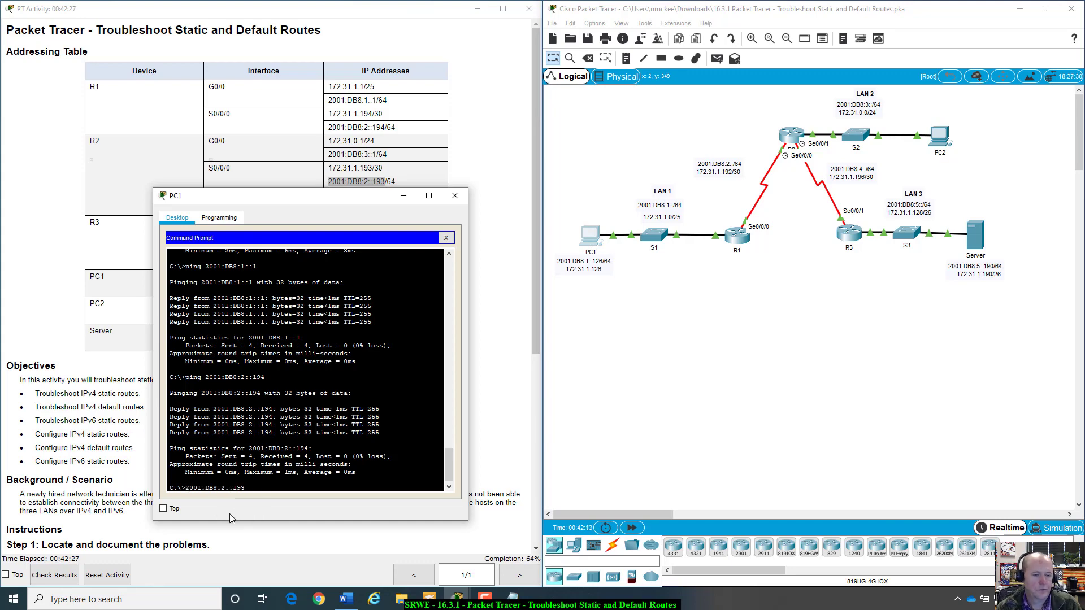
key("Home")
type("pi")
key("Return")
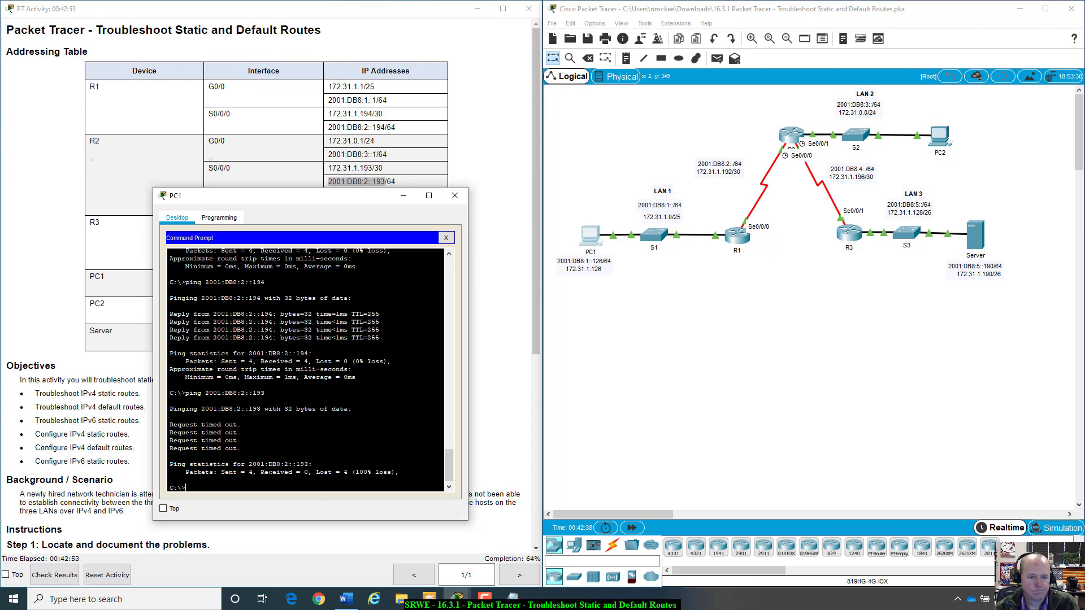
Repeat the ping to 2001:DB8:2::193 from PC1 and abort it.
key("Up")
key("Return")
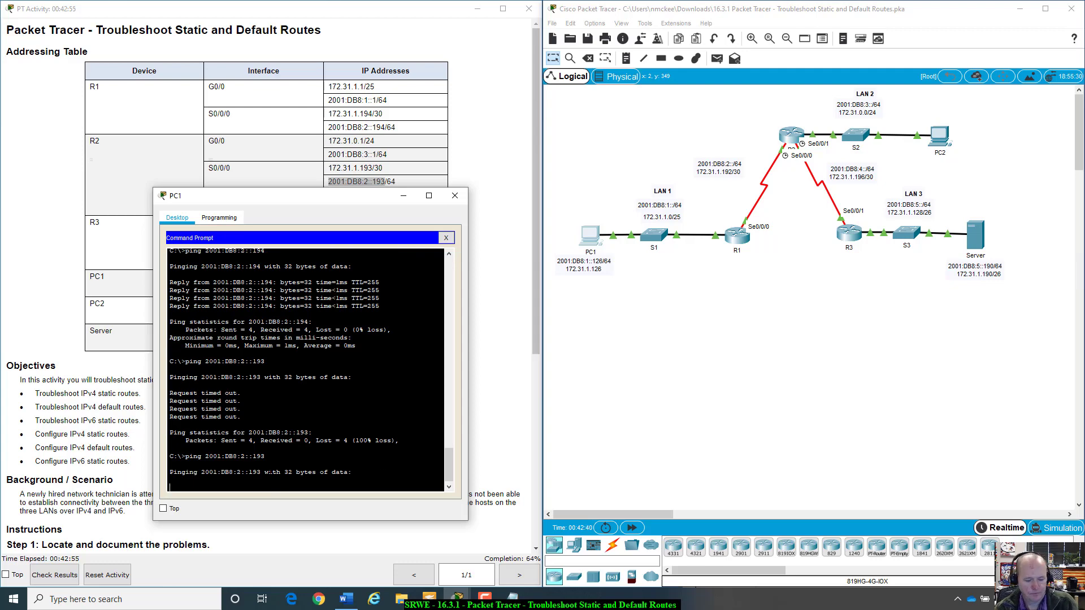
key("ctrl+c")
key("Up")
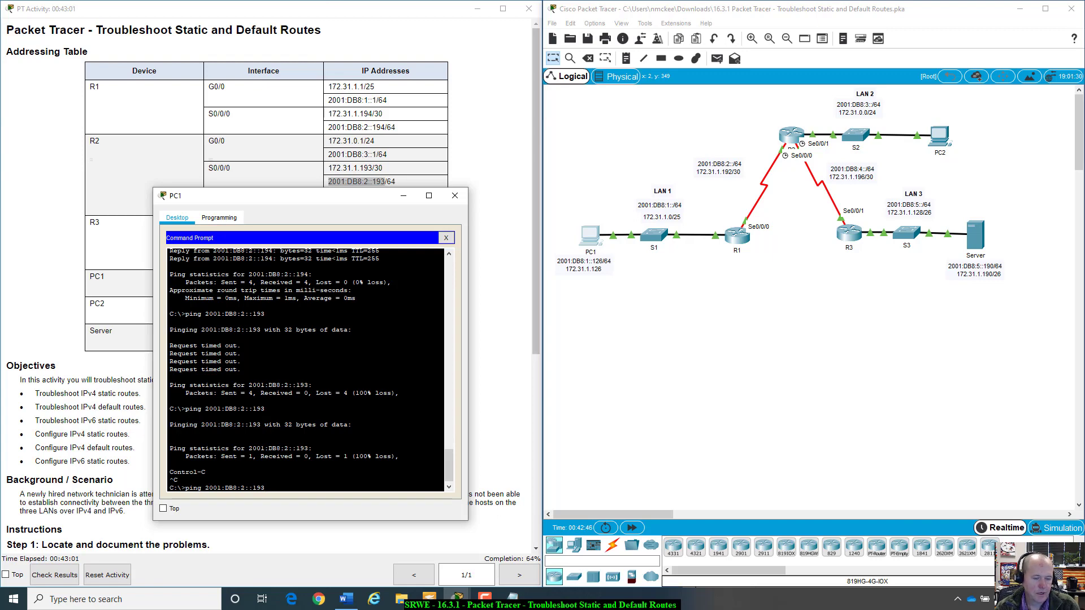
key("BackSpace")
key("BackSpace")
key("BackSpace")
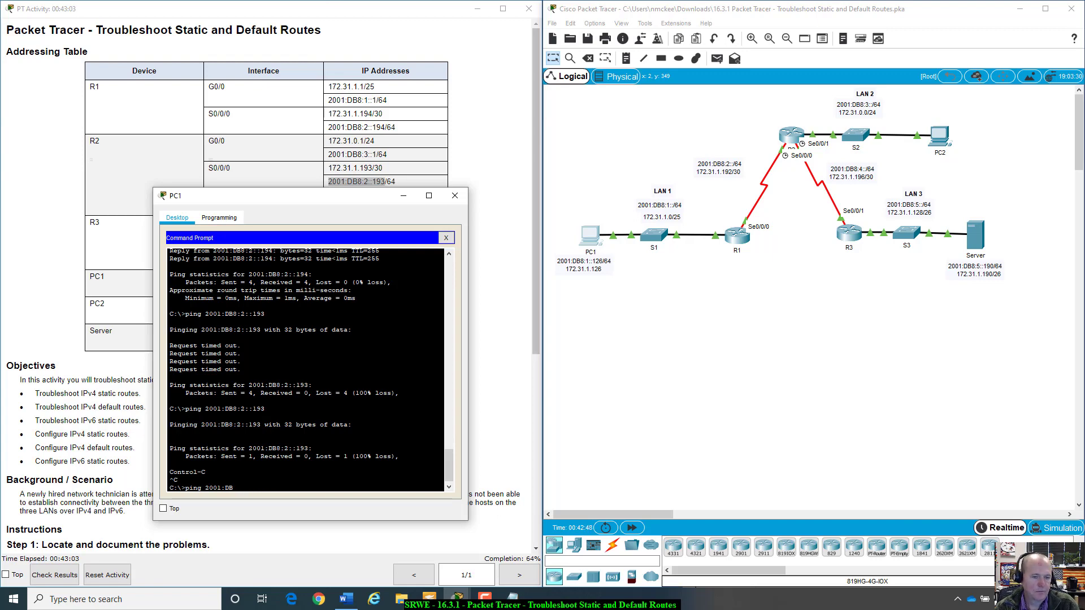
key("BackSpace")
key("BackSpace")
key("BackSpace")
key("BackSpace")
key("BackSpace")
key("BackSpace")
key("BackSpace")
key("BackSpace")
key("BackSpace")
key("BackSpace")
key("BackSpace")
key("BackSpace")
key("Up")
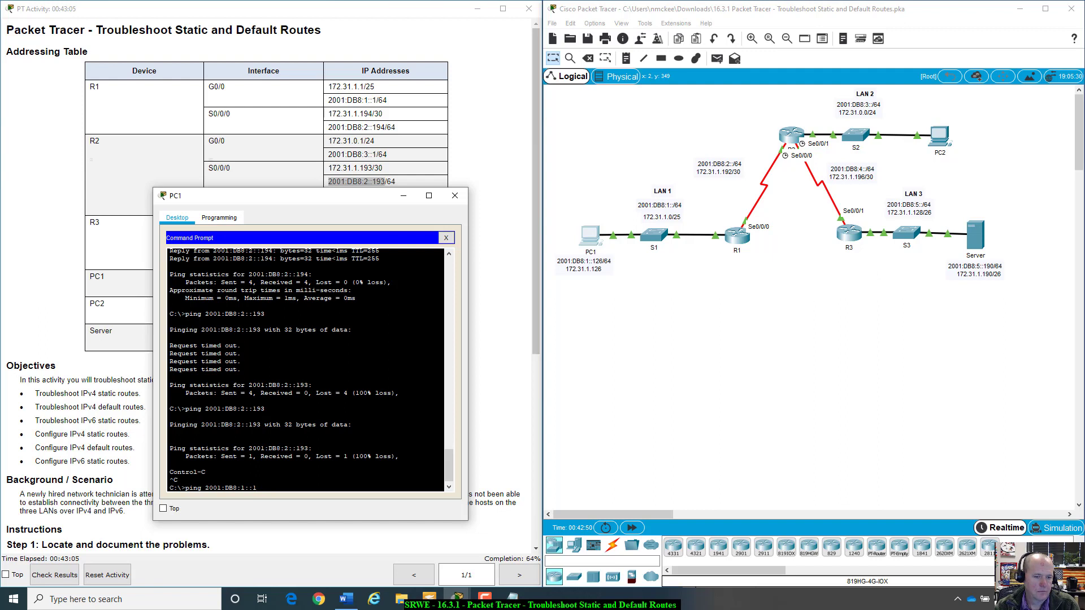
key("Up")
key("Up")
key("Up")
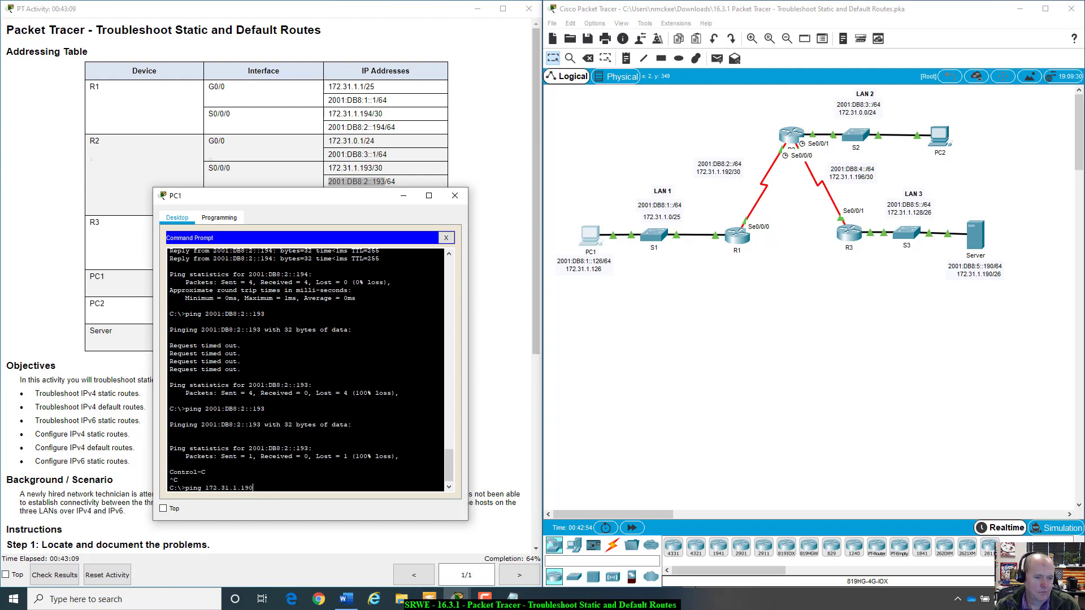
key("BackSpace")
key("BackSpace")
key("BackSpace")
key("BackSpace")
key("BackSpace")
key("BackSpace")
key("BackSpace")
key("BackSpace")
key("BackSpace")
key("BackSpace")
key("BackSpace")
key("BackSpace")
key("BackSpace")
key("BackSpace")
key("BackSpace")
key("BackSpace")
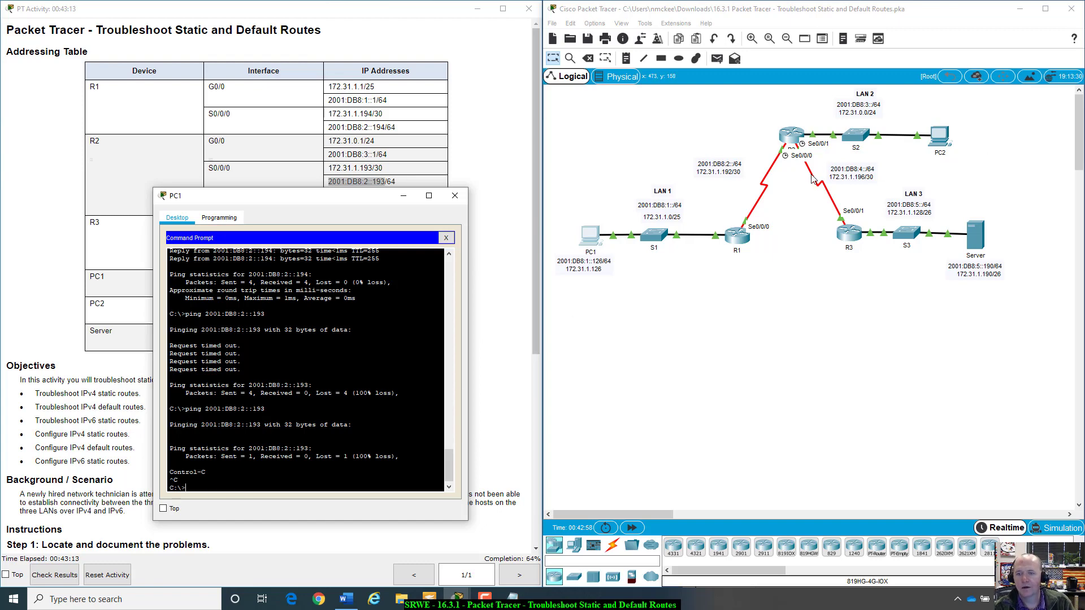
Open R1's command-line interface, start its console session and place the window below the network topology.
left_click(734, 238)
left_click_drag(816, 268, 757, 215)
left_click(729, 408)
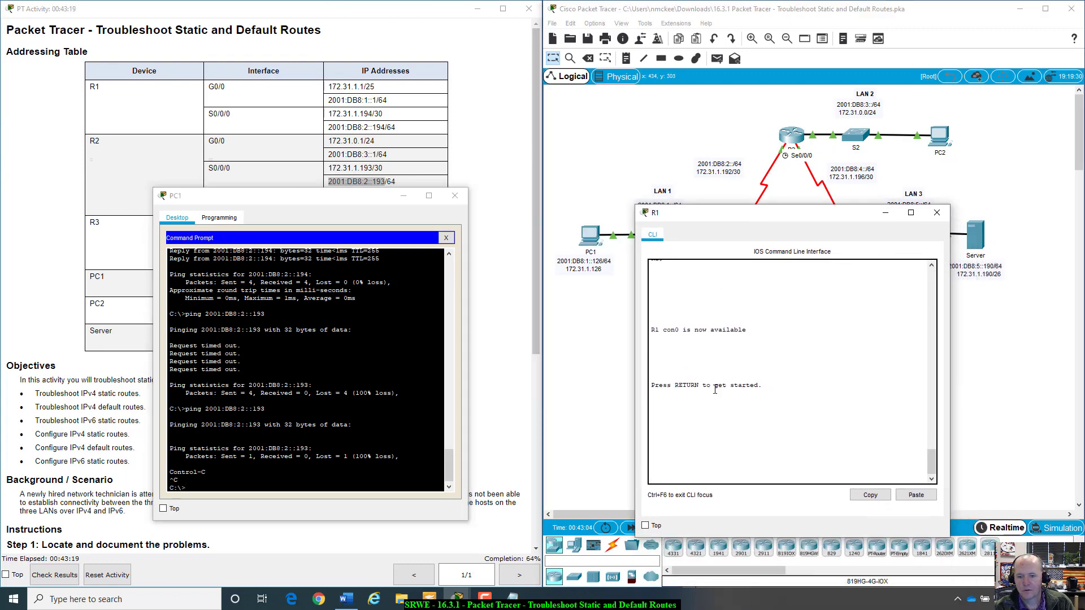
key("Return")
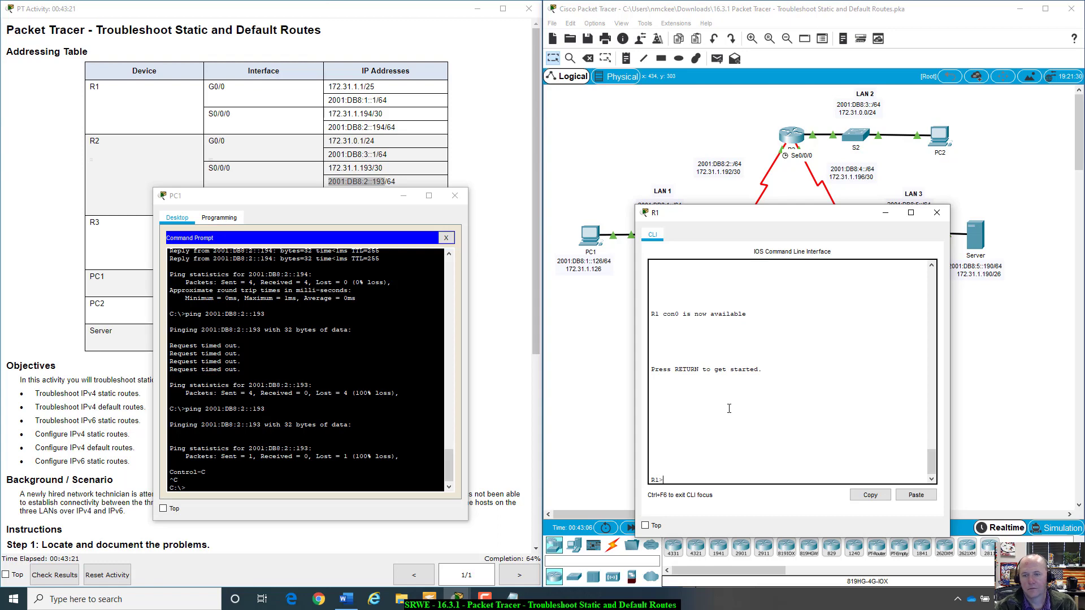
left_click_drag(751, 214, 728, 373)
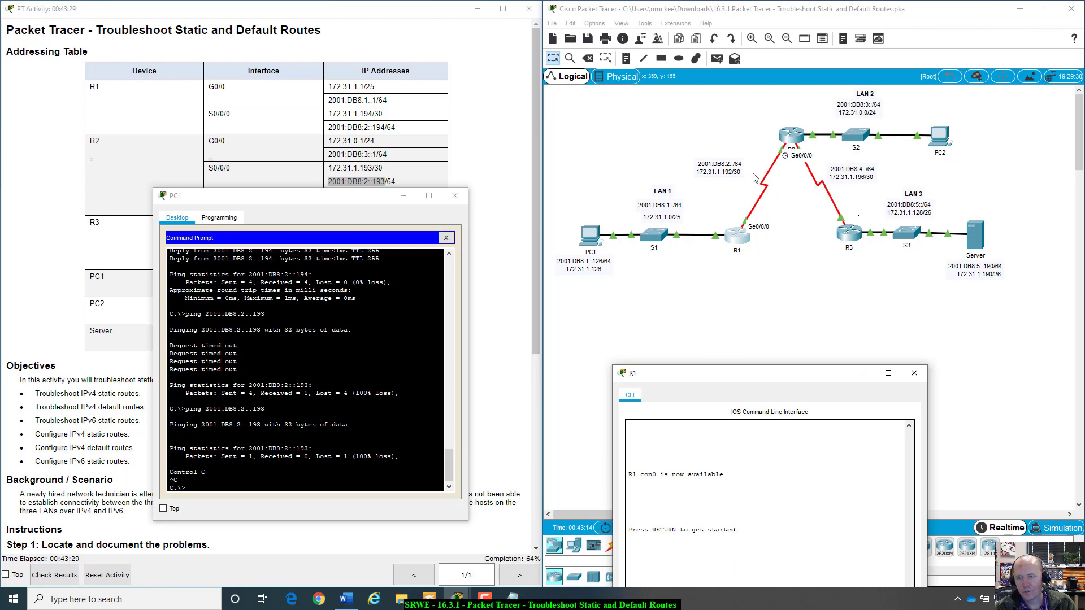
left_click_drag(778, 377, 801, 263)
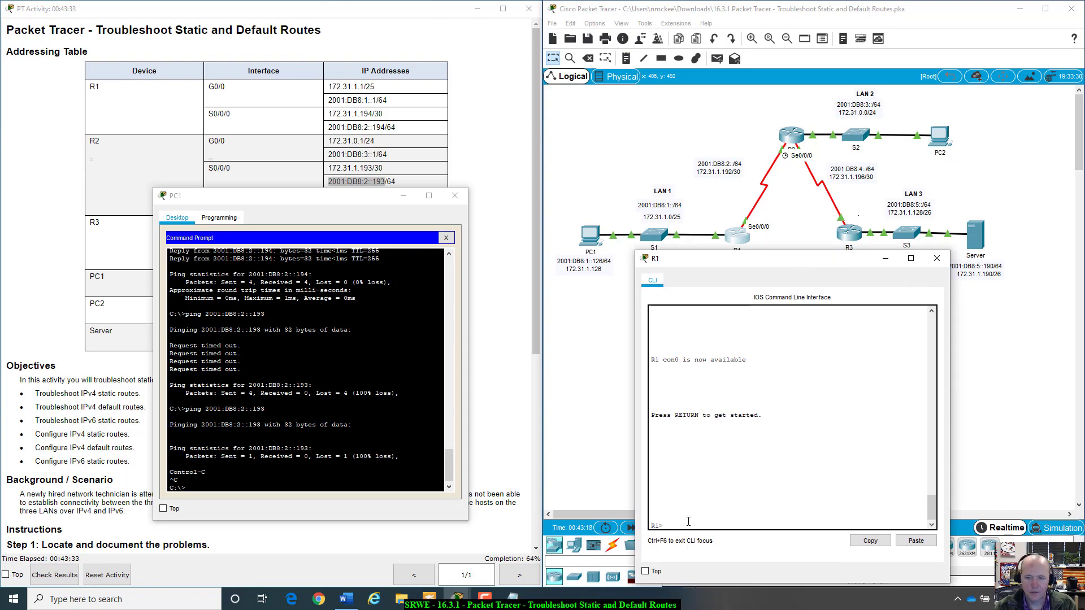
Enter privileged EXEC mode on R1 and page through its whole running configuration, keeping the topology uncovered.
type("enable")
key("Return")
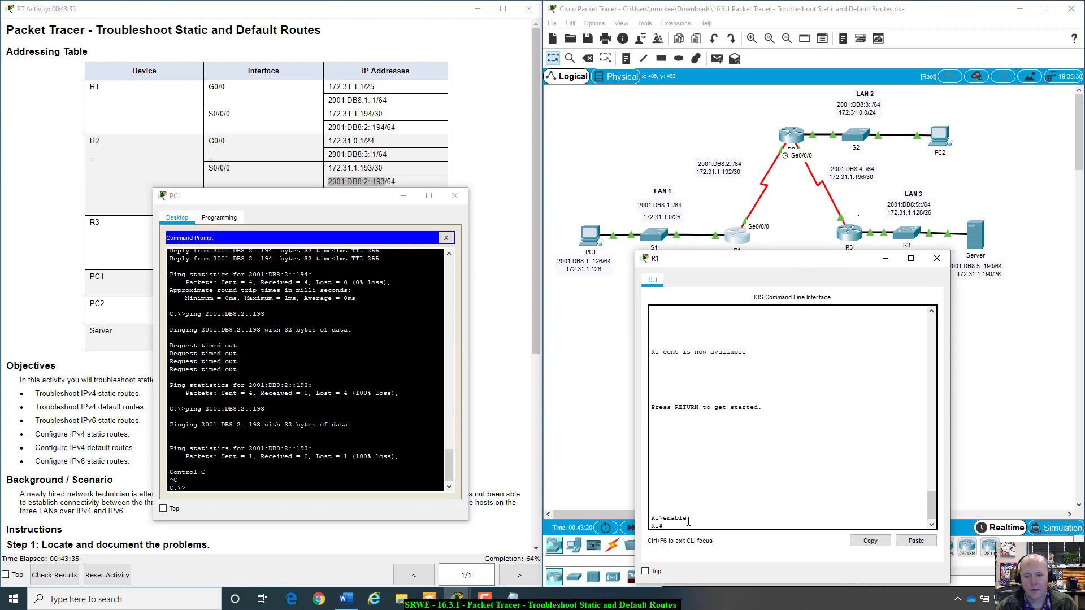
type("sh run")
key("Return")
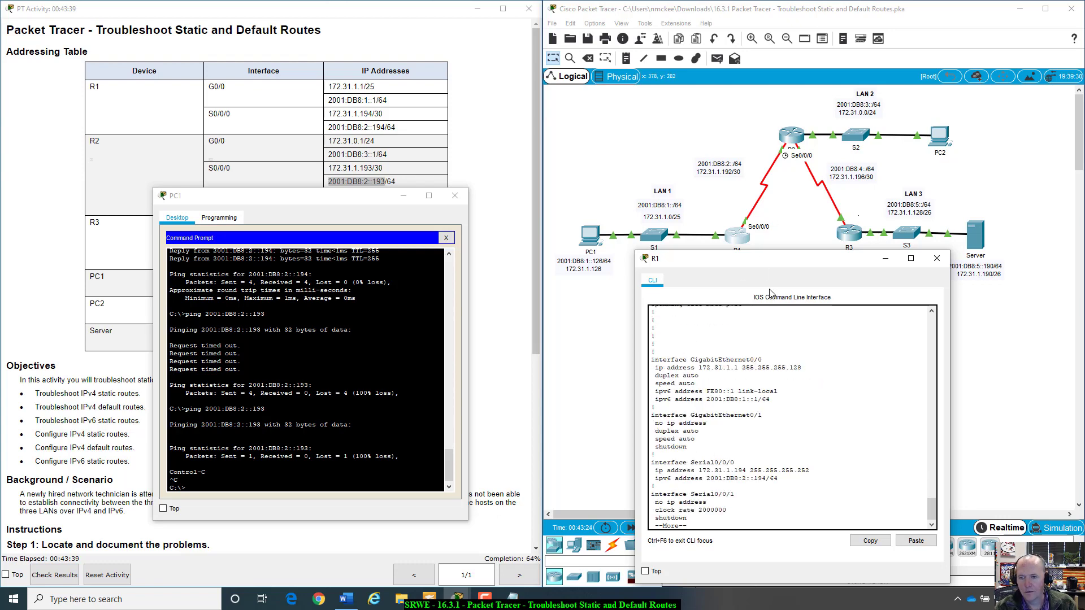
left_click_drag(779, 267, 733, 276)
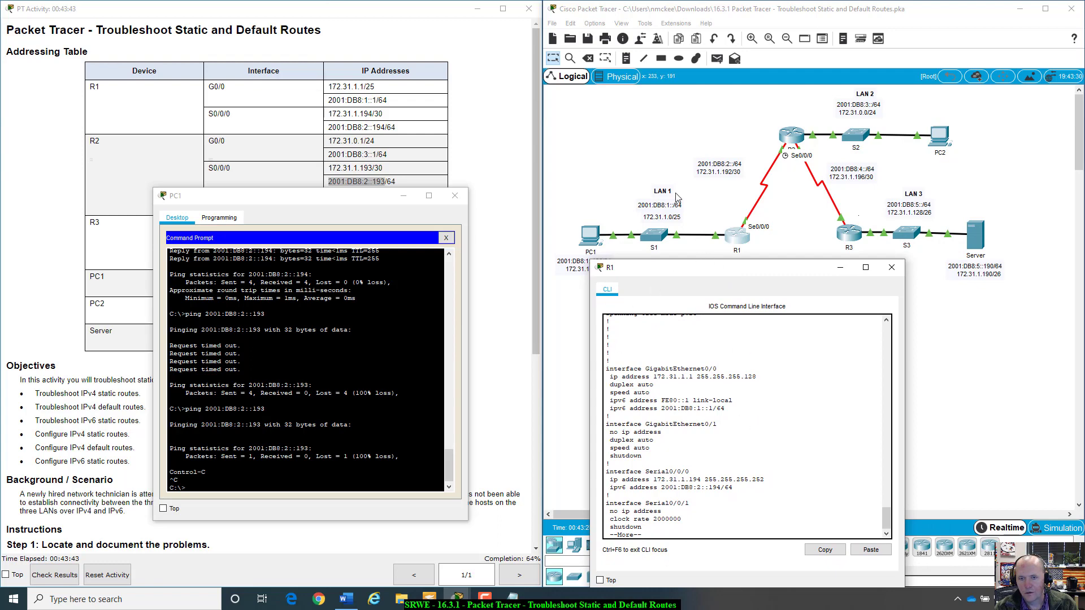
scroll(695, 454, "down", 1)
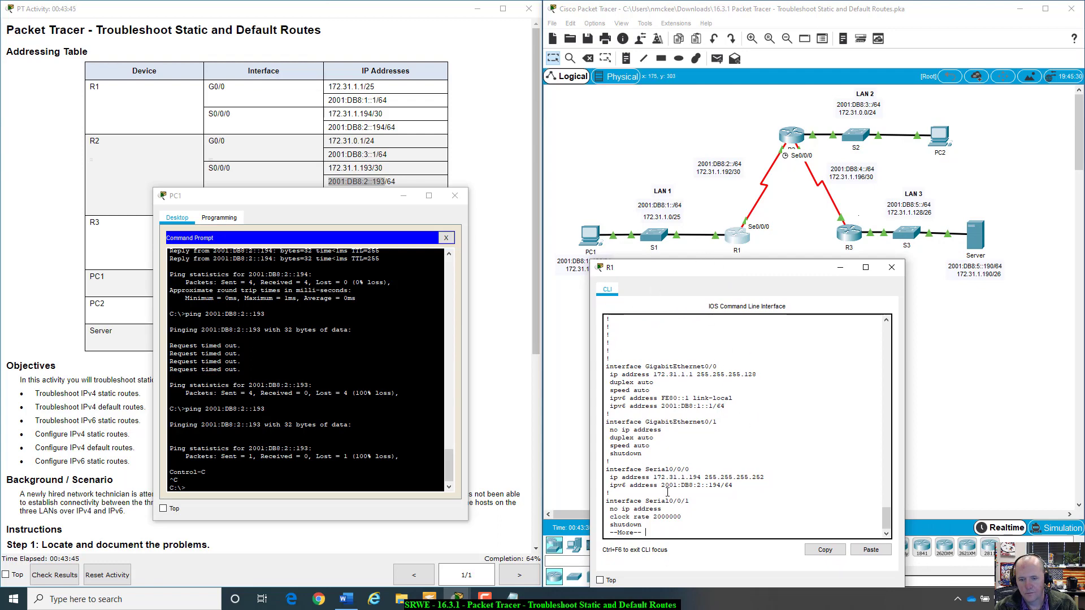
key("space")
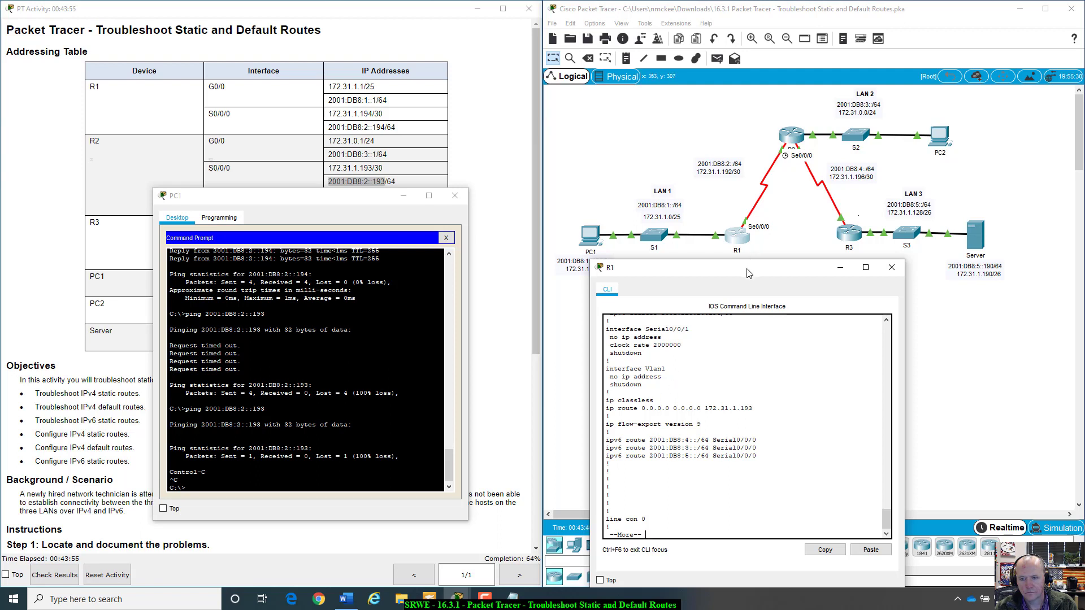
left_click_drag(749, 273, 742, 291)
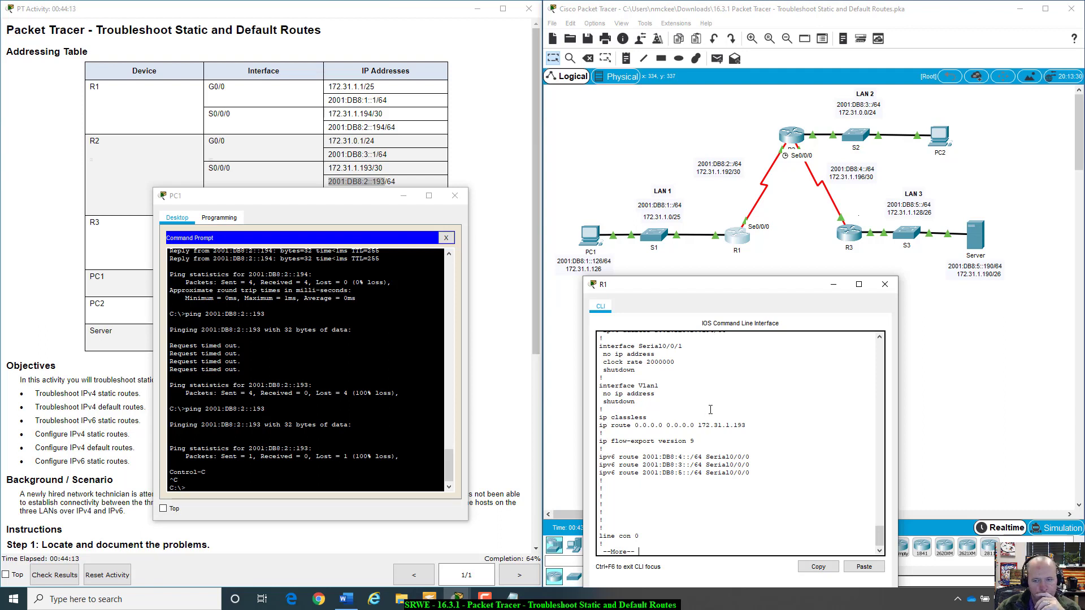
left_click_drag(752, 291, 758, 290)
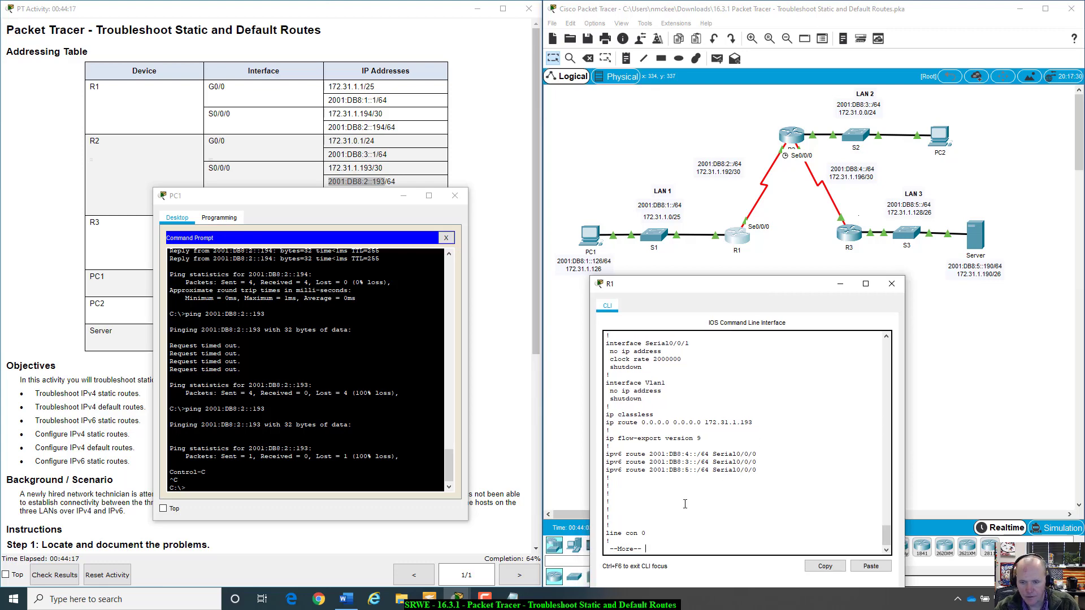
scroll(685, 503, "up", 2)
key("space")
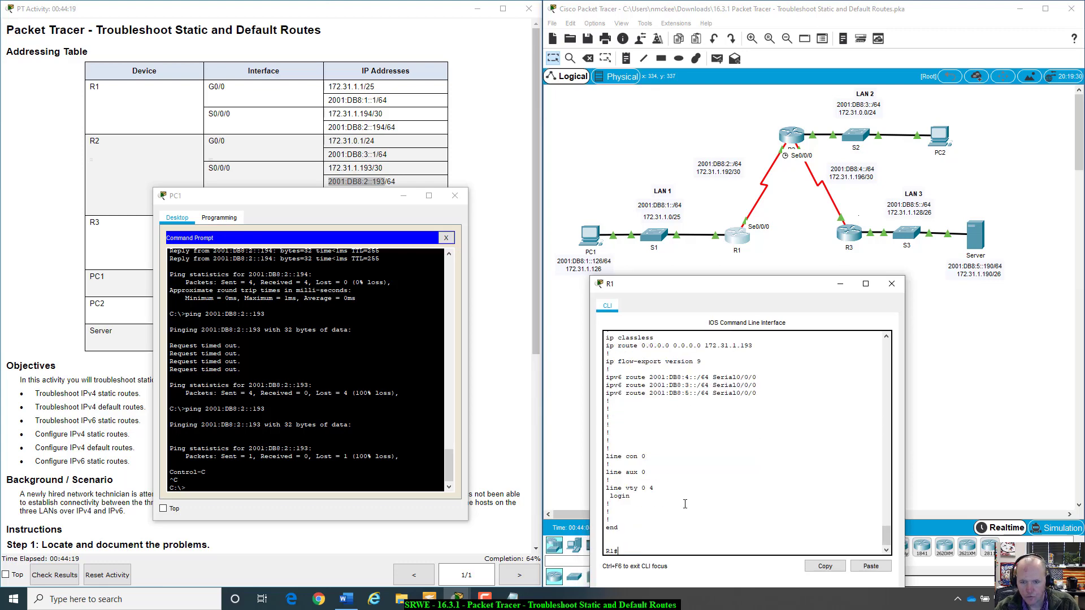
Examine the serial interface addressing and the IPv6 static routes in R1's running configuration for errors.
scroll(685, 504, "up", 2)
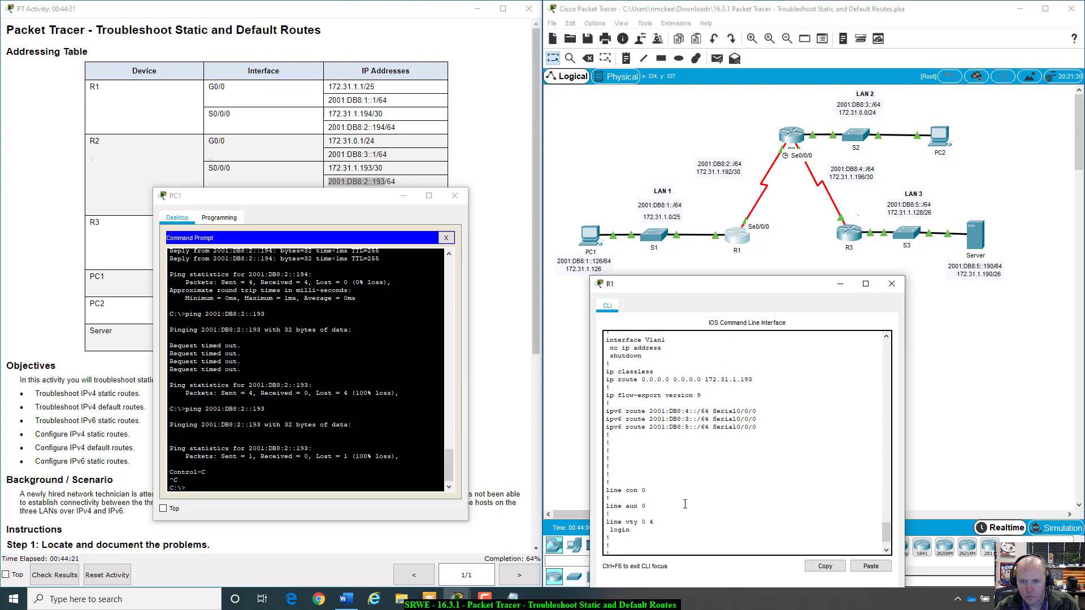
scroll(685, 504, "up", 2)
scroll(685, 503, "up", 2)
scroll(685, 504, "up", 2)
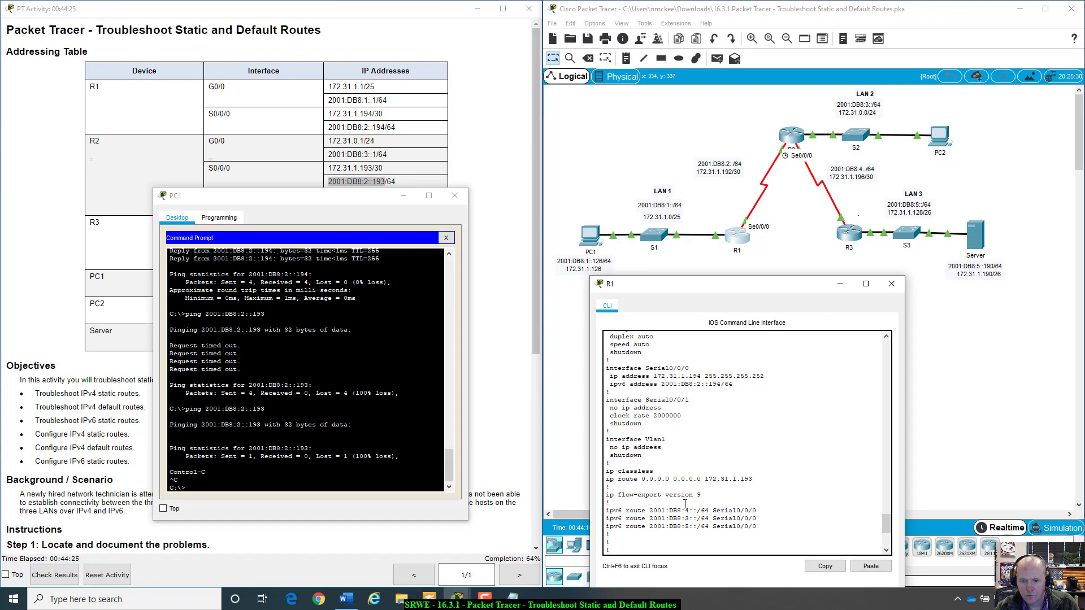
scroll(685, 504, "down", 4)
scroll(685, 504, "down", 1)
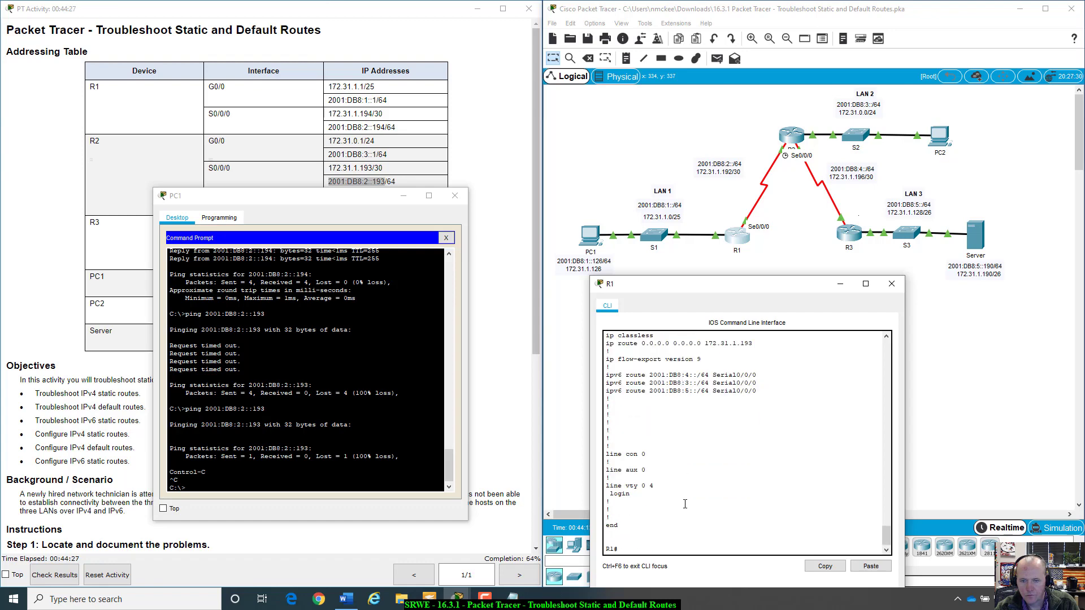
scroll(685, 504, "up", 1)
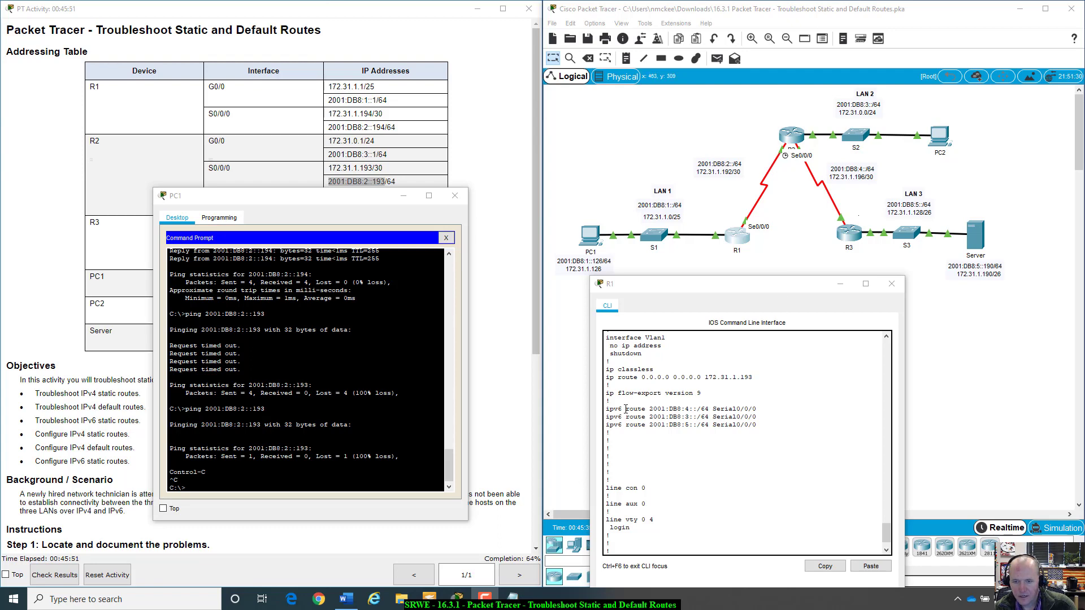
scroll(717, 446, "up", 2)
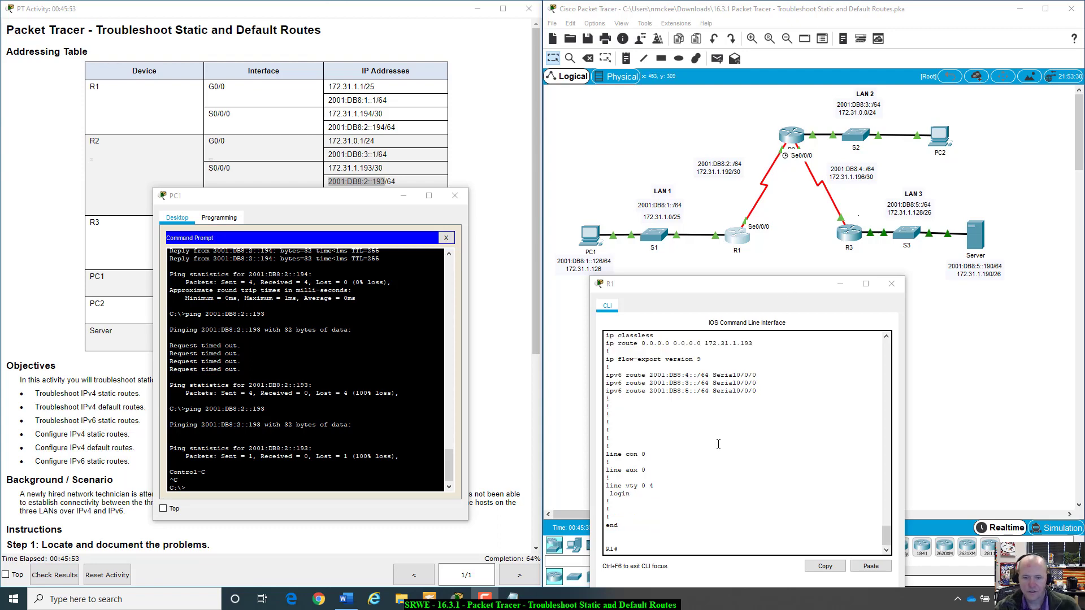
Close R1's window and open R2's command-line interface, positioning it so the whole console is visible.
left_click(892, 284)
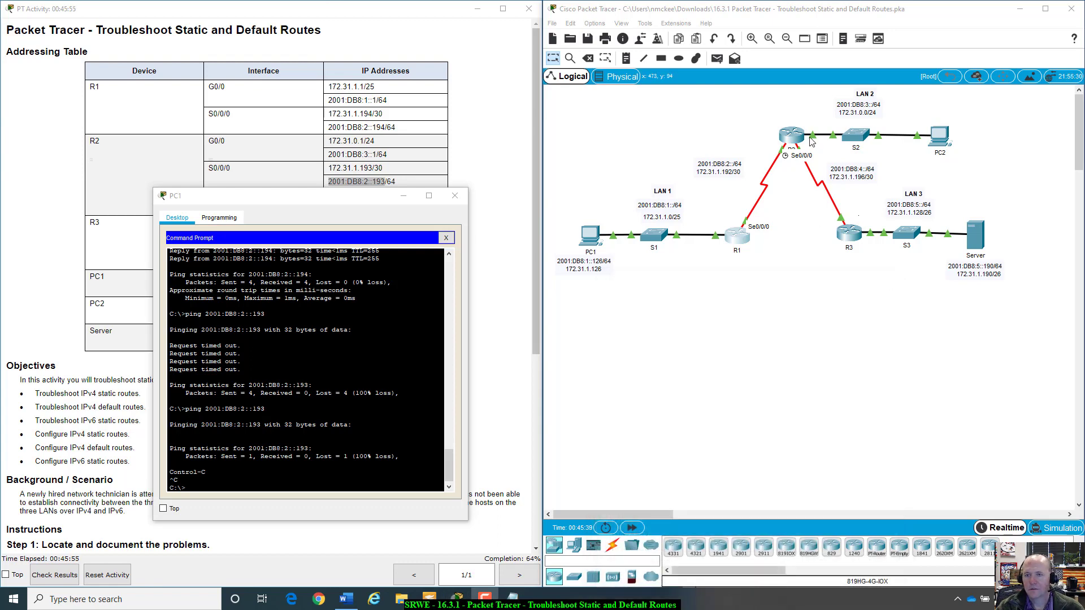
left_click(794, 139)
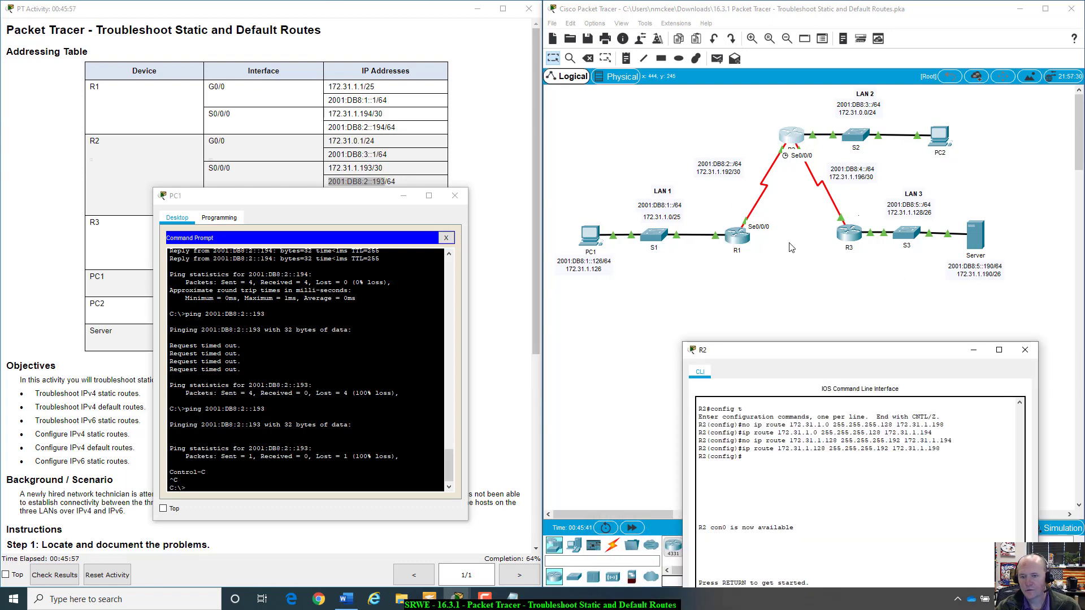
left_click(759, 340)
left_click(796, 136)
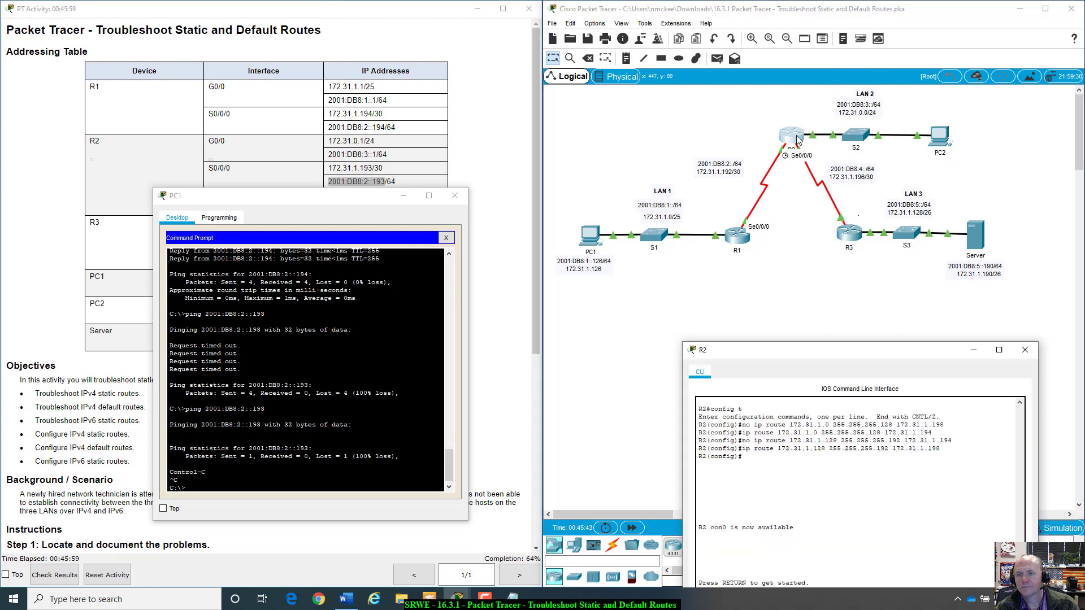
left_click_drag(820, 352, 727, 174)
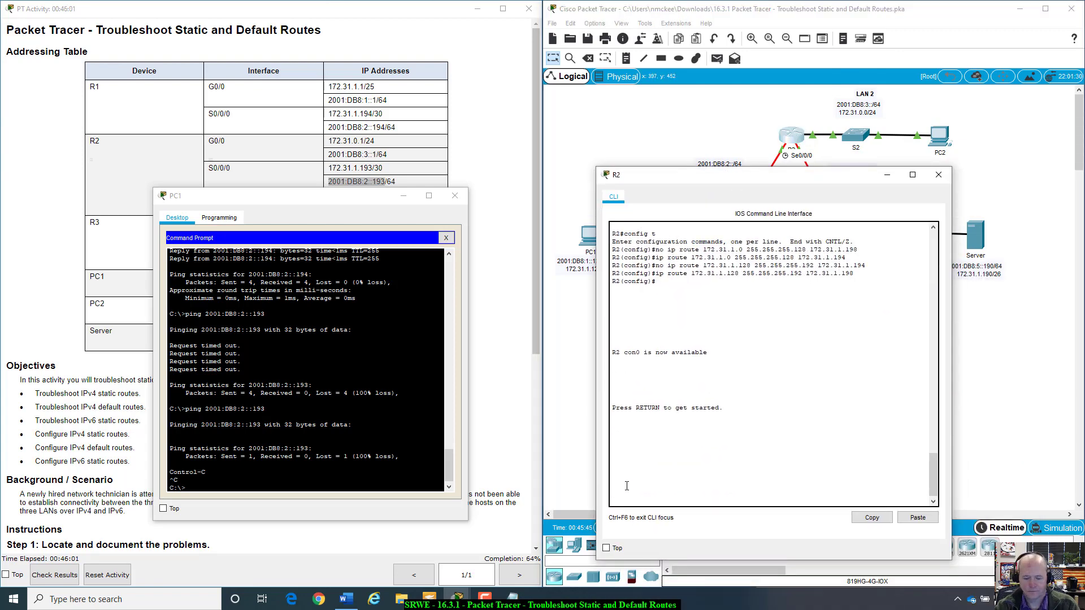
Enter privileged EXEC mode on R2 and page through its running configuration as far as the IPv6 static routes.
key("Return")
type("enable")
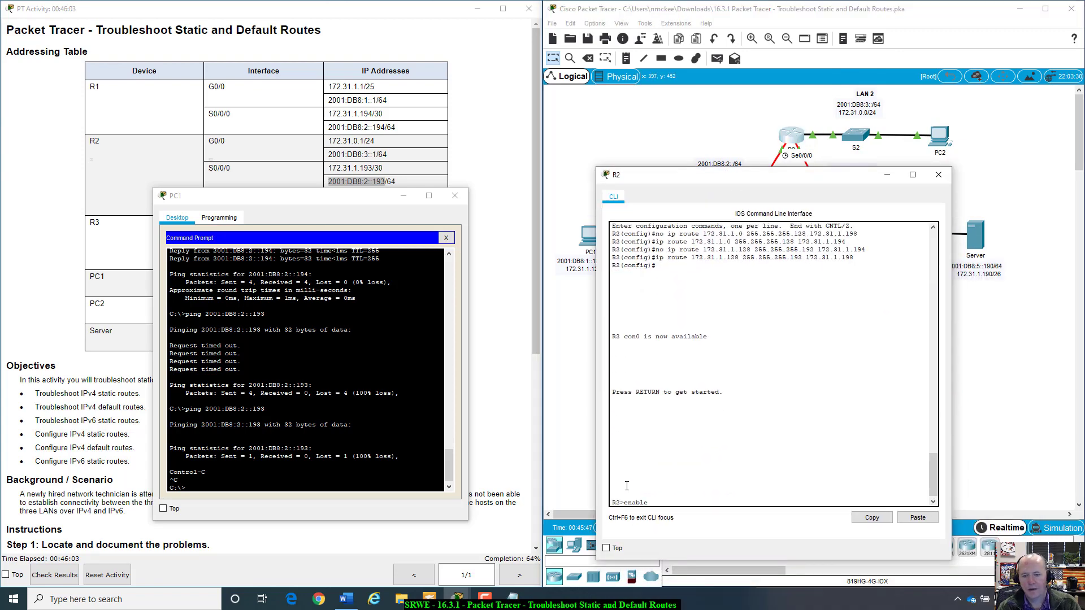
key("Return")
type("show run")
key("Return")
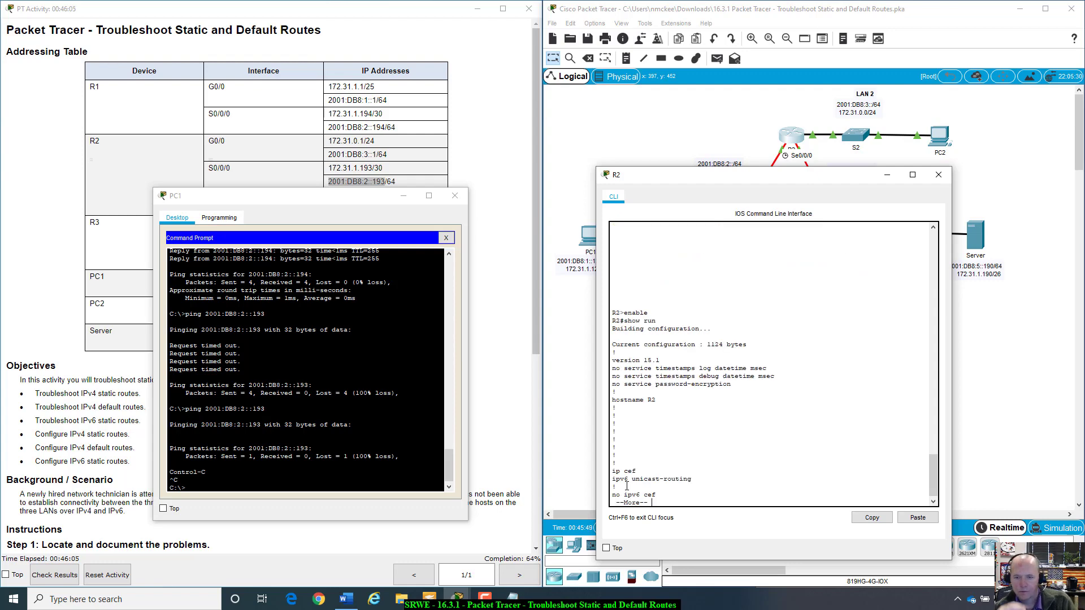
key("space")
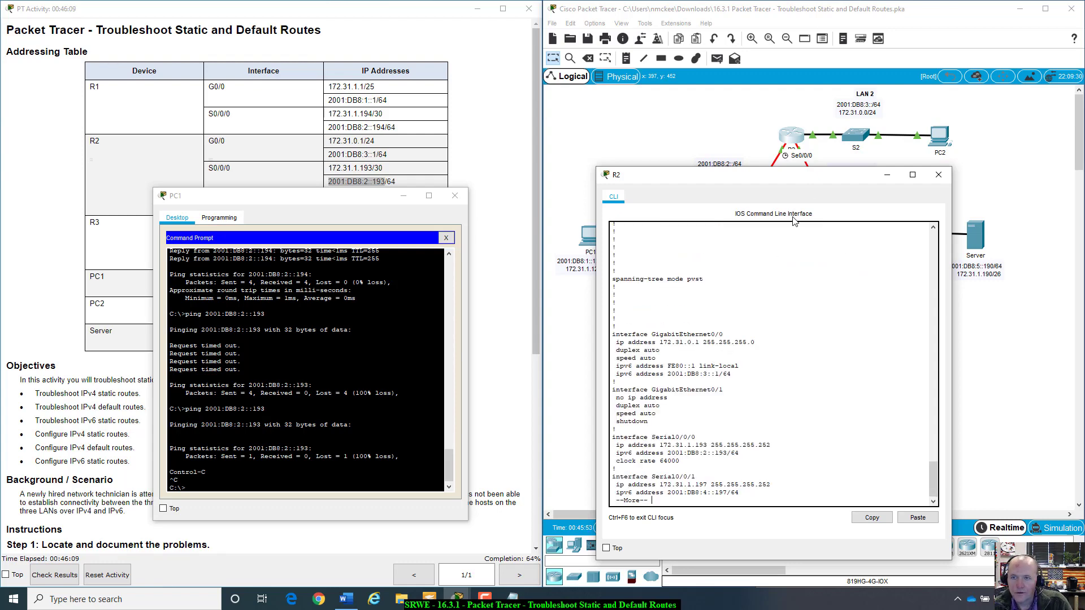
key("space")
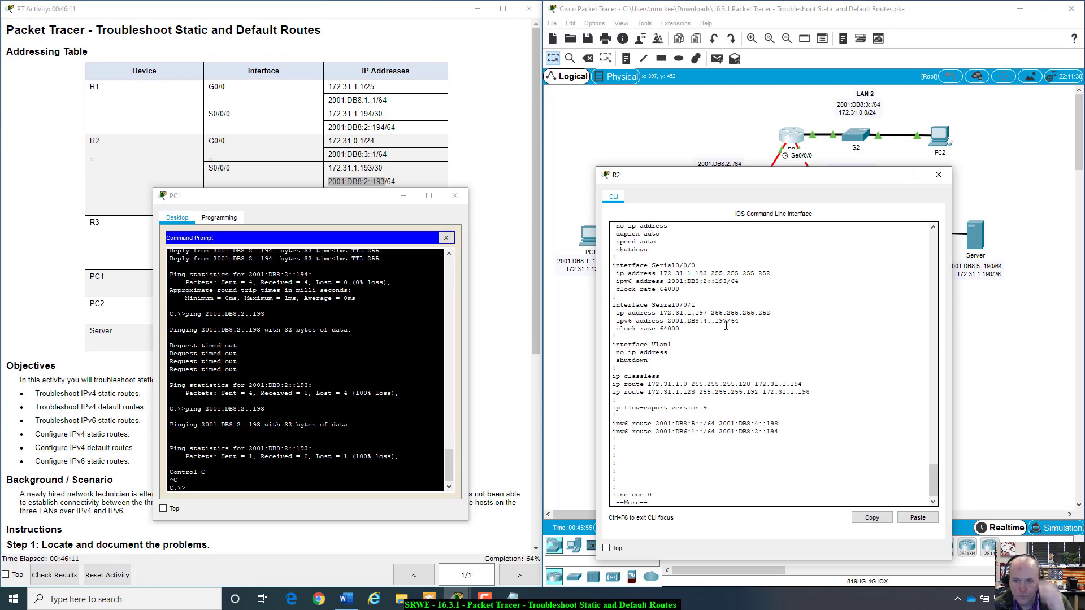
Compare the destination and next hop of R2's second IPv6 static route with the topology's network labels.
left_click_drag(784, 178, 832, 234)
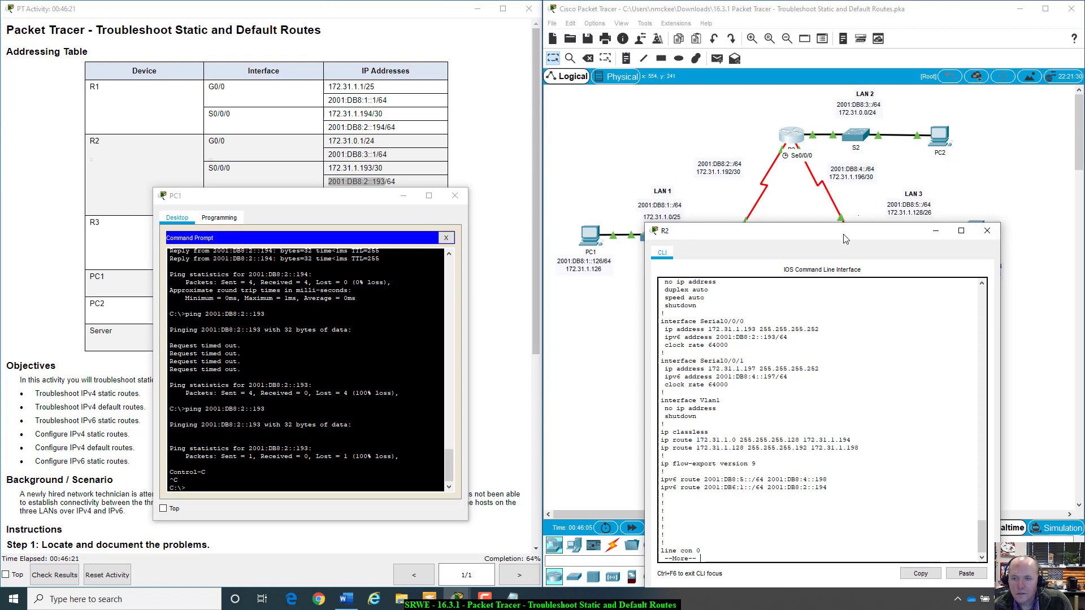
left_click_drag(845, 238, 819, 294)
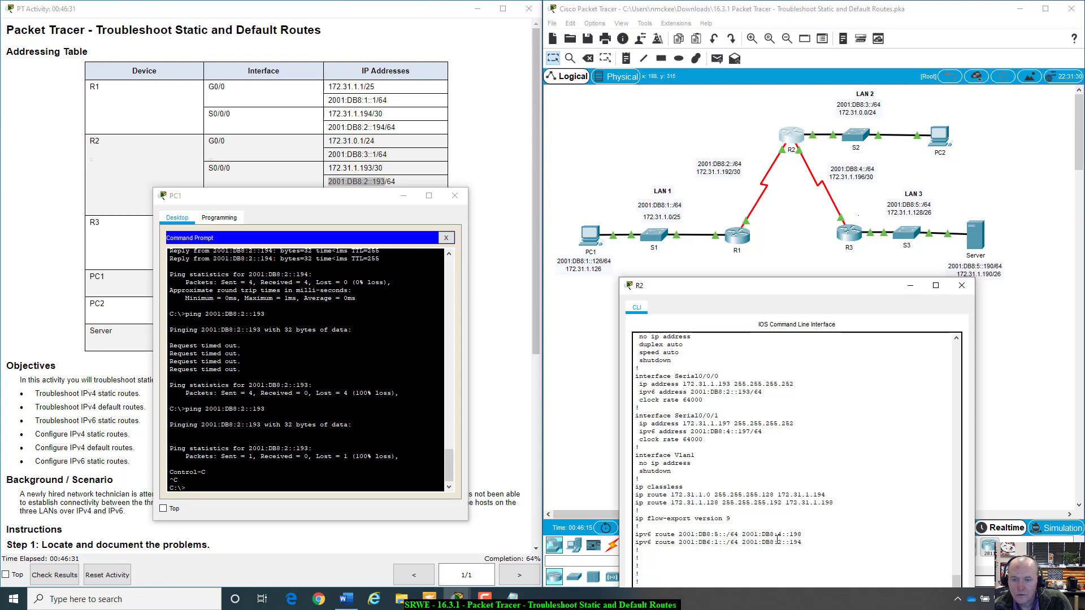
left_click_drag(806, 542, 745, 546)
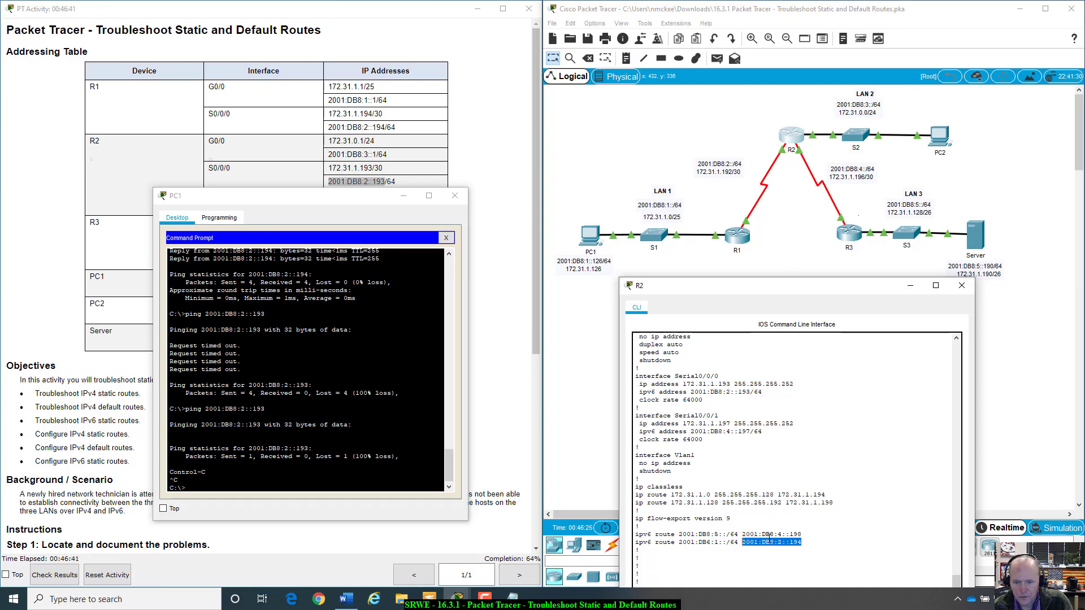
left_click(708, 543)
left_click_drag(801, 287, 808, 266)
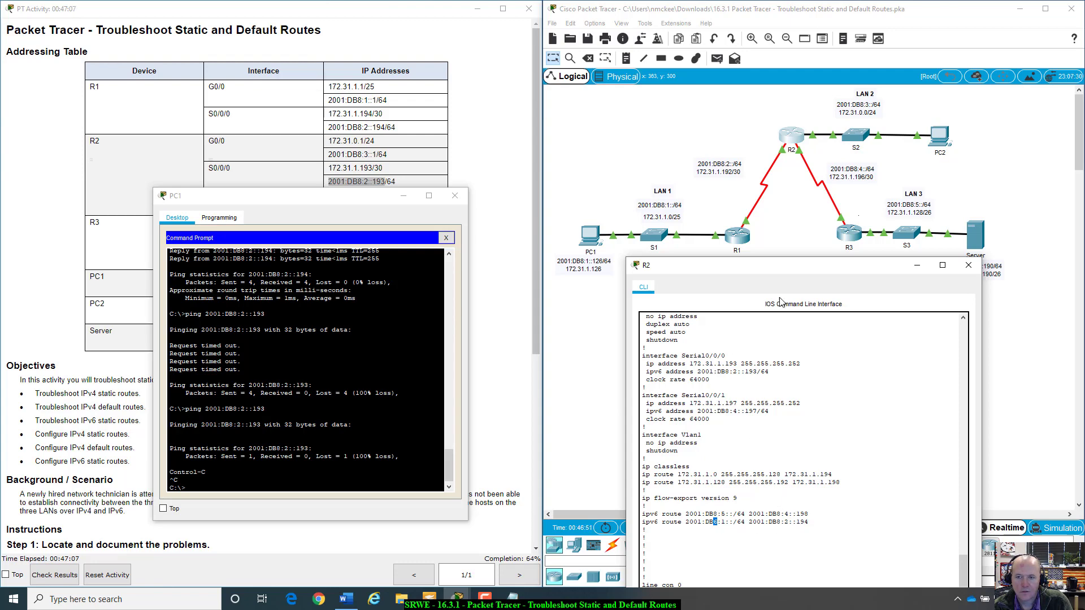
left_click_drag(795, 274, 785, 286)
Check the route's next hop against R1's S0/0/0 IPv6 address in the addressing table, and its destination prefix in R2's console.
left_click(743, 235)
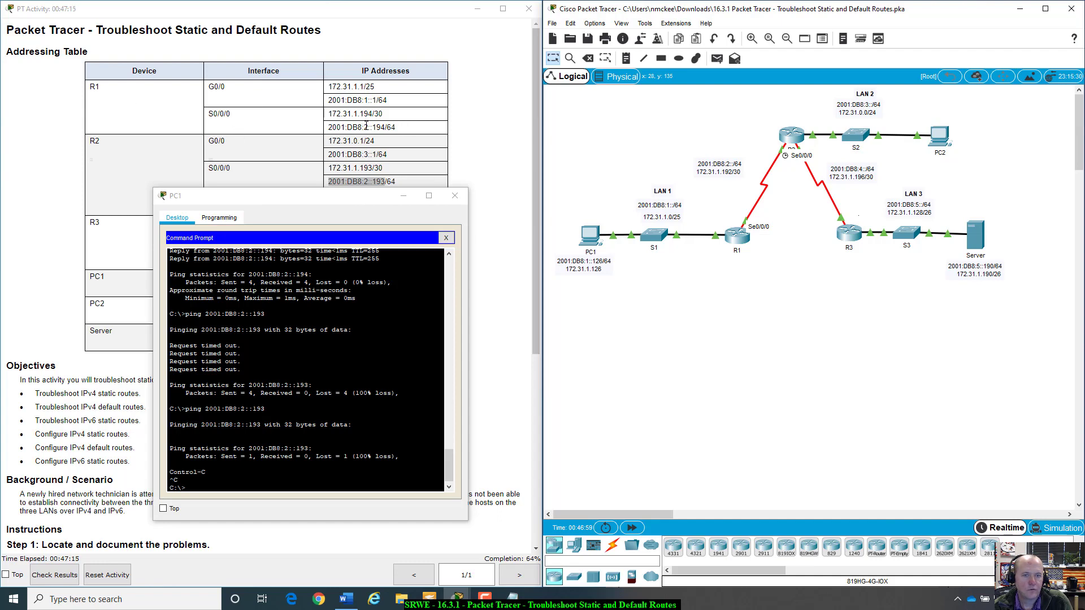
left_click_drag(384, 127, 327, 128)
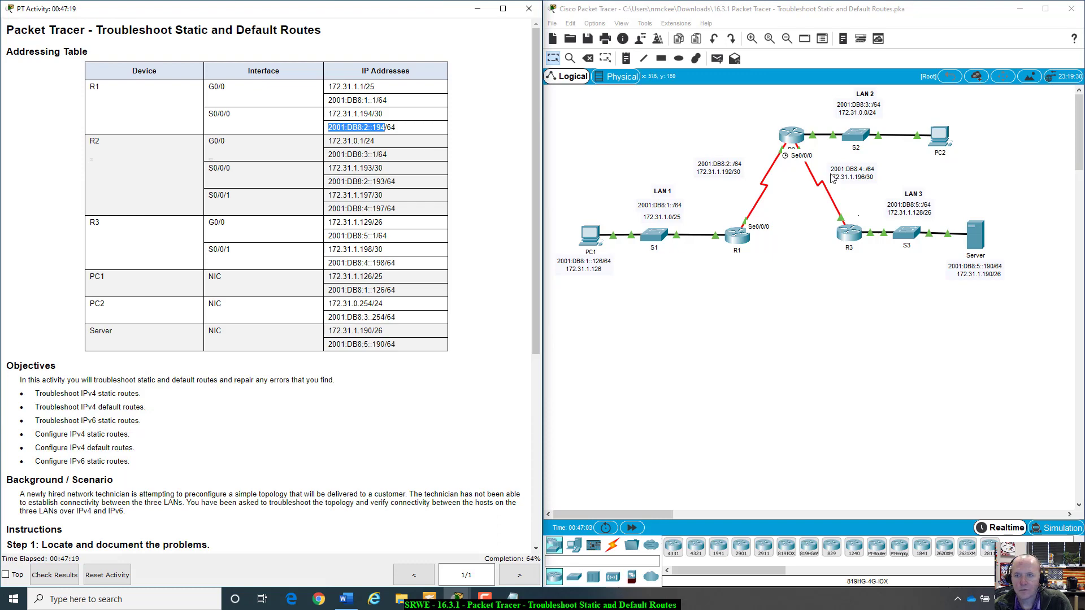
left_click(789, 137)
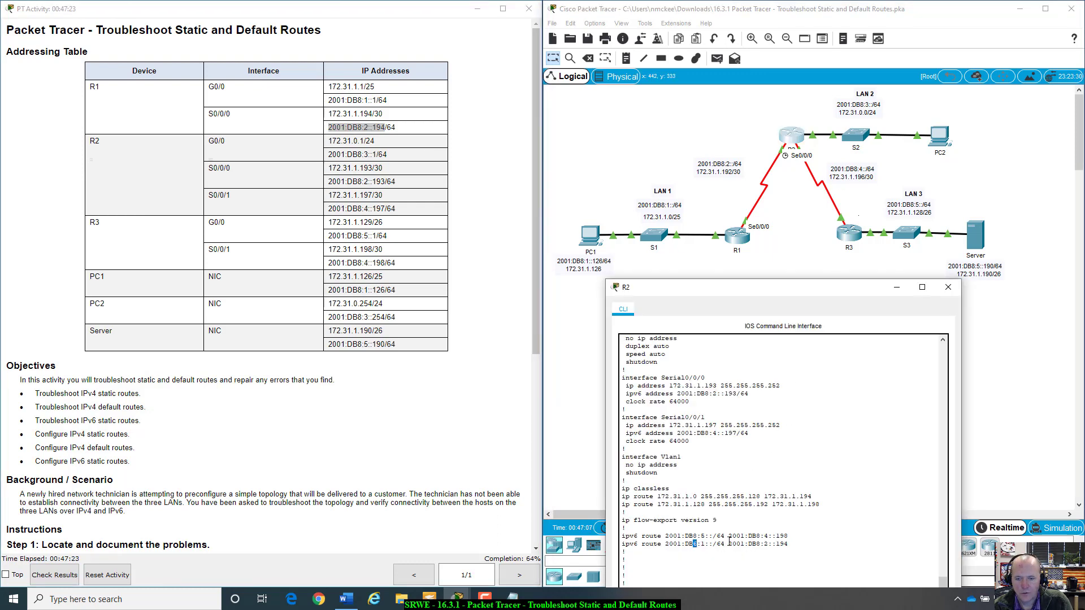
left_click_drag(729, 542, 668, 549)
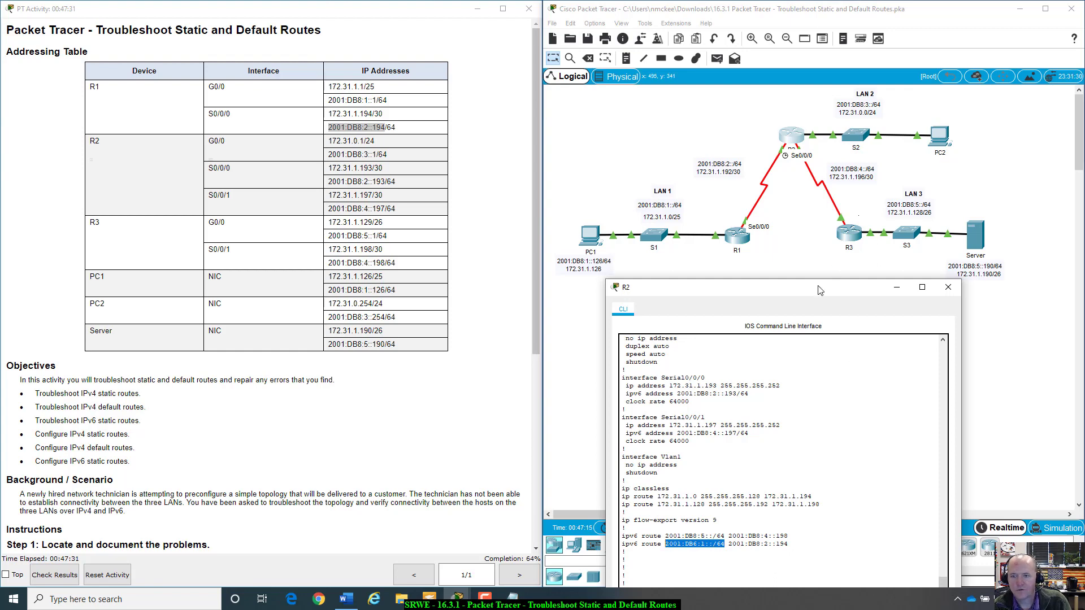
left_click_drag(821, 287, 882, 157)
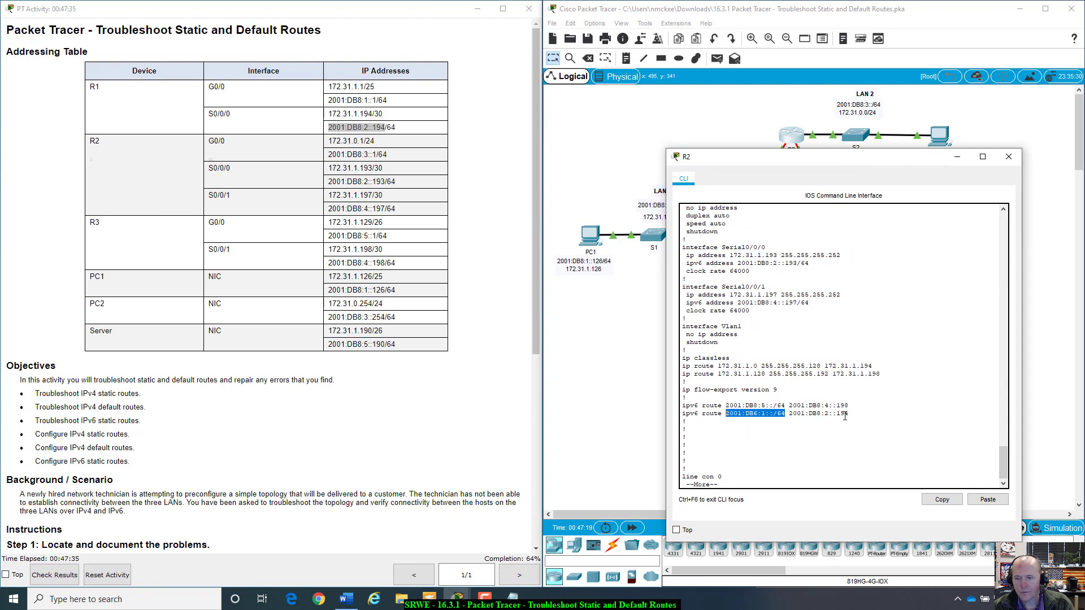
Copy the ipv6 route line for 2001:DB6:1::/64 from R2's configuration and switch to the PT16.3.1(Notes).txt file in Notepad.
left_click_drag(845, 416, 684, 418)
key("ctrl+c")
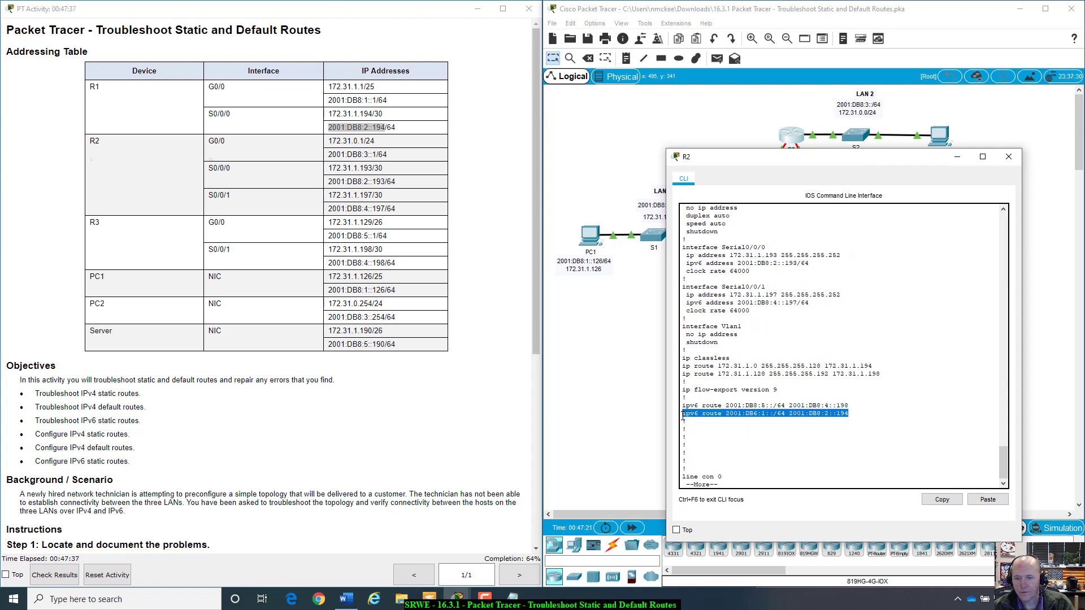
left_click(515, 598)
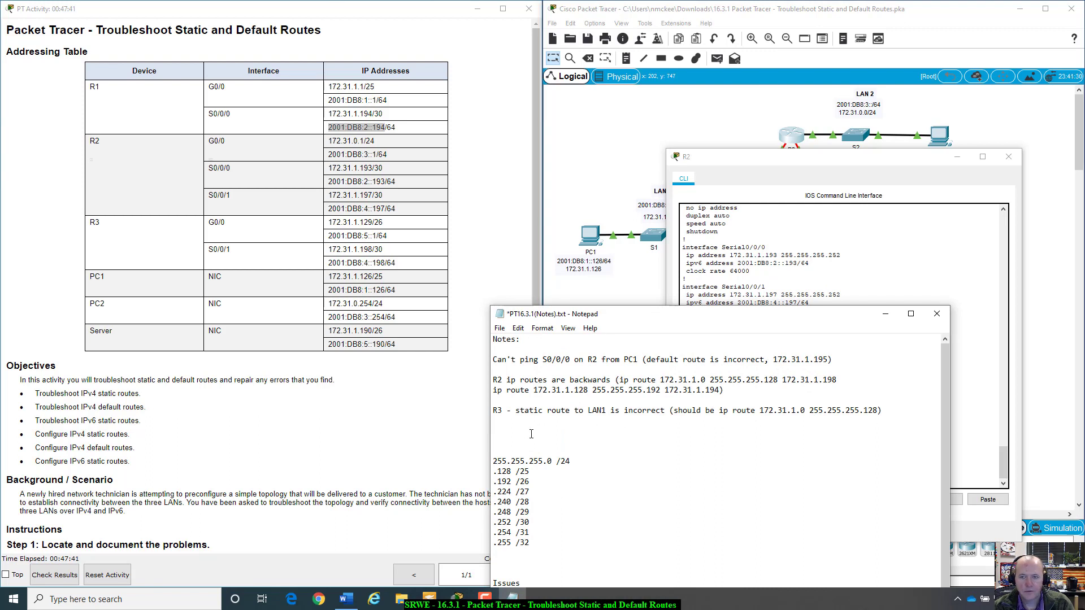
left_click_drag(699, 316, 620, 308)
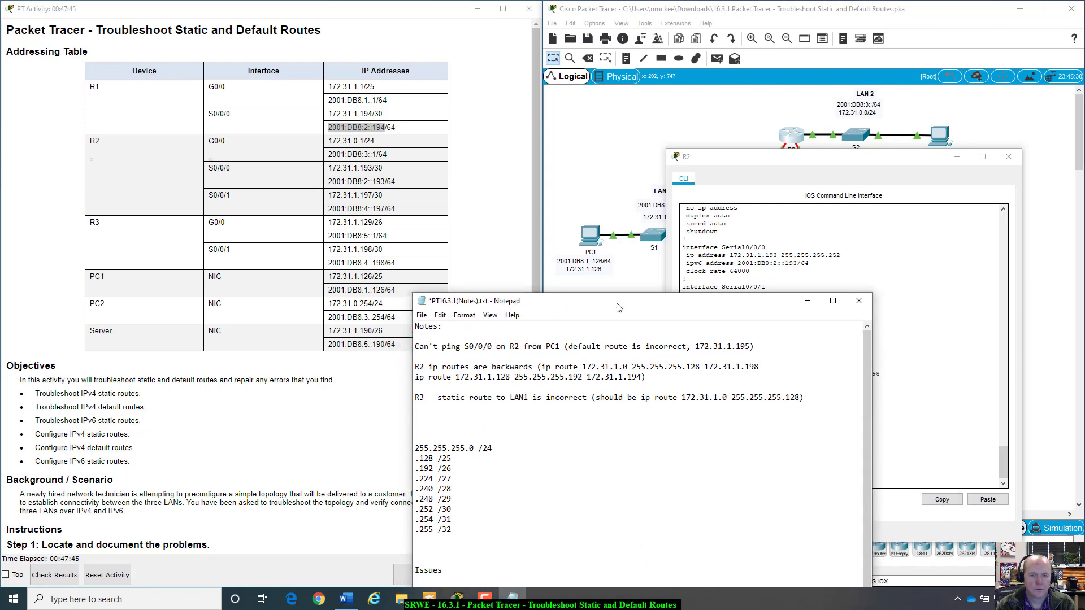
Start a new note below the R3 entry reading "R2 - IPv6 static route to LAN 1 incorrect (".
type("R2 ")
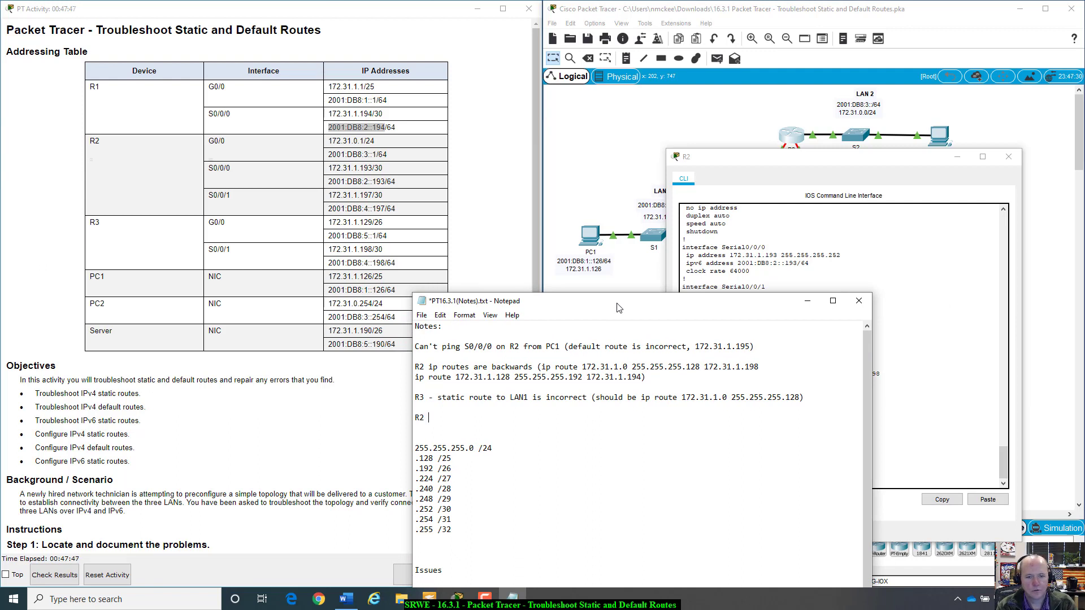
type("- Static")
key("BackSpace")
key("BackSpace")
key("BackSpace")
key("BackSpace")
key("BackSpace")
key("BackSpace")
type("IP")
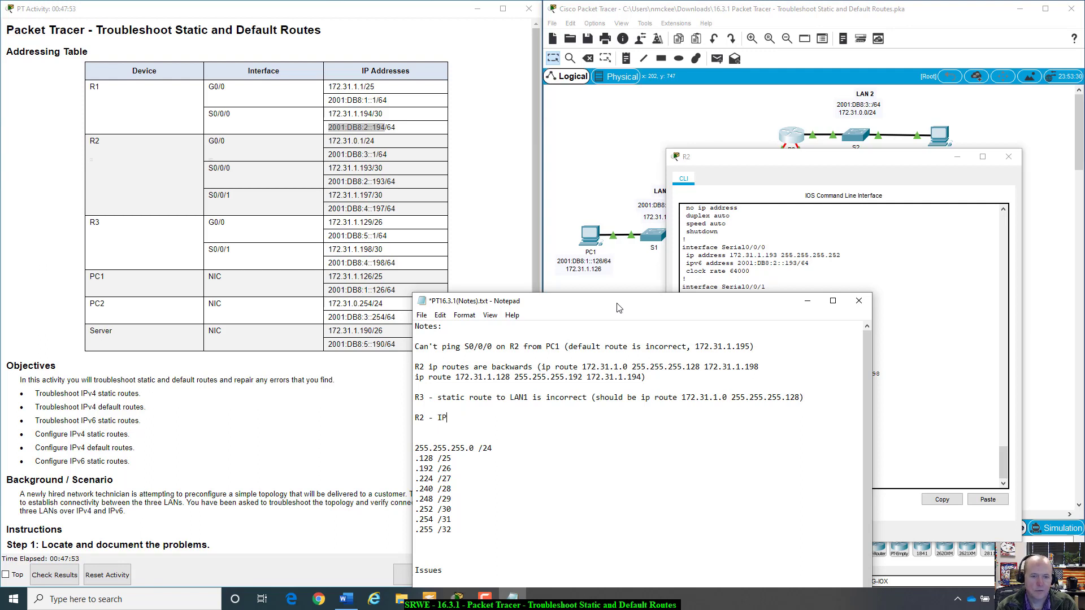
type("v6")
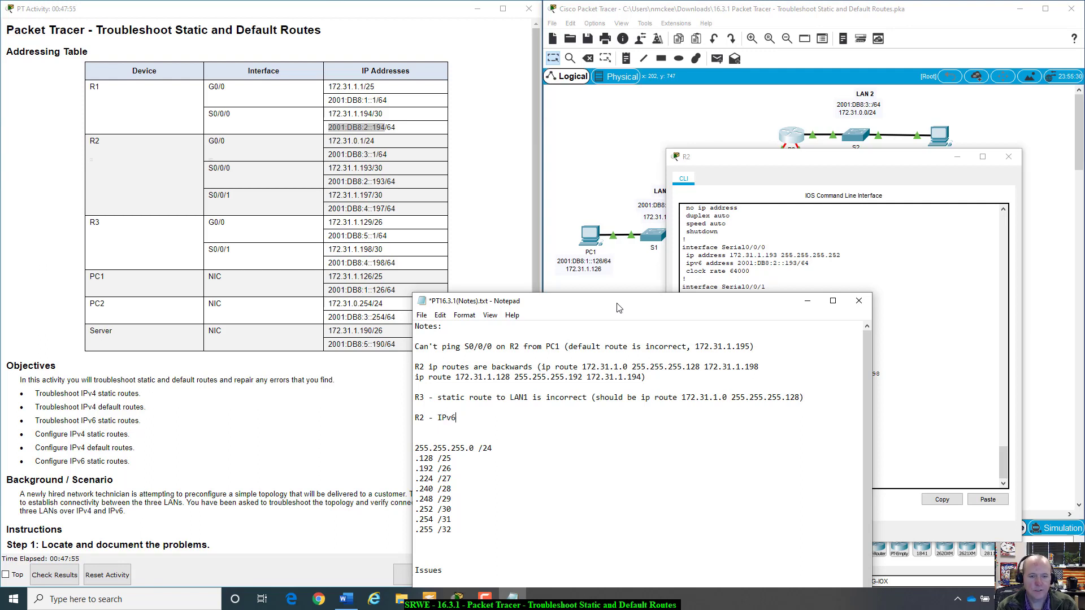
type(" stat")
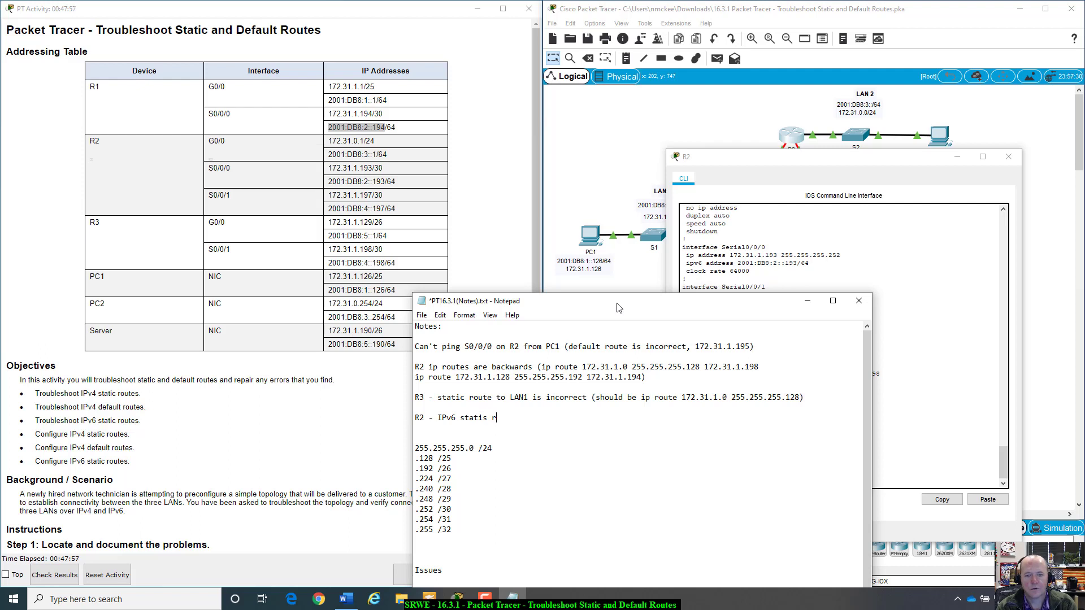
type("ic route to LAN 1 i")
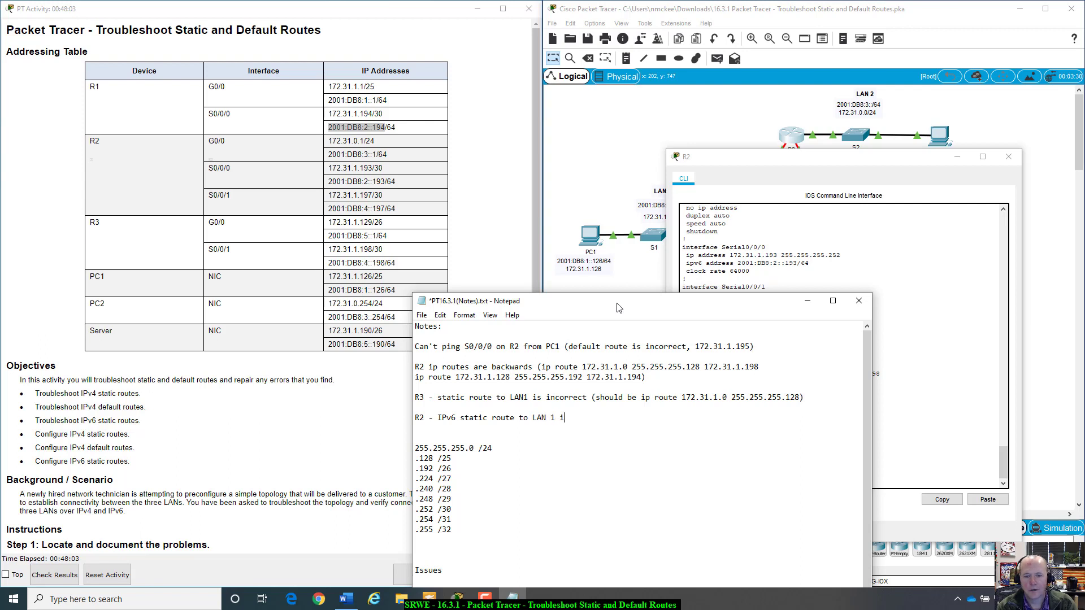
type("ncorr")
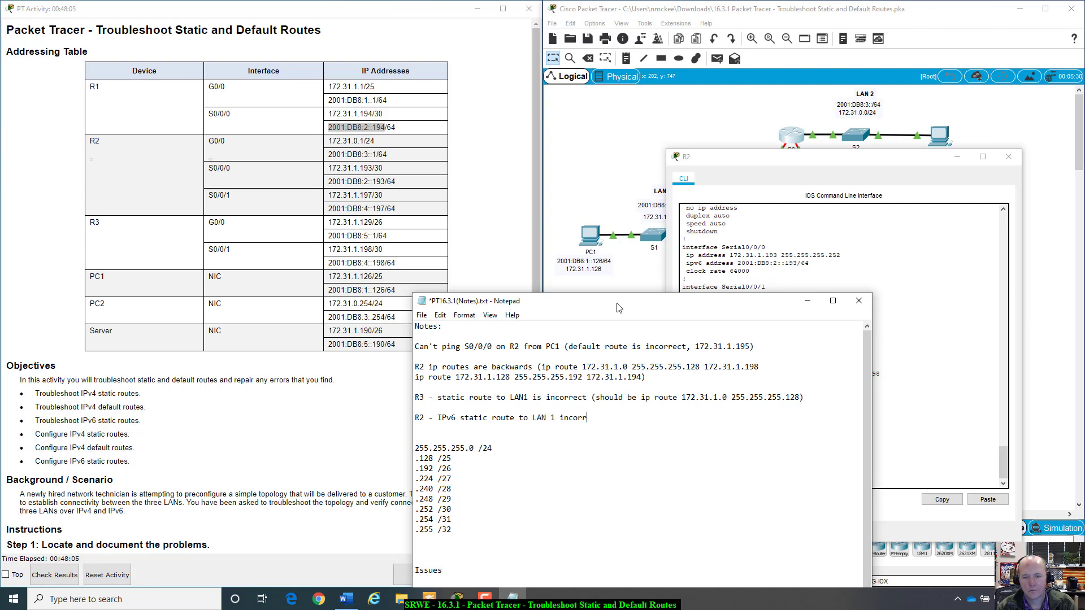
type("ect (")
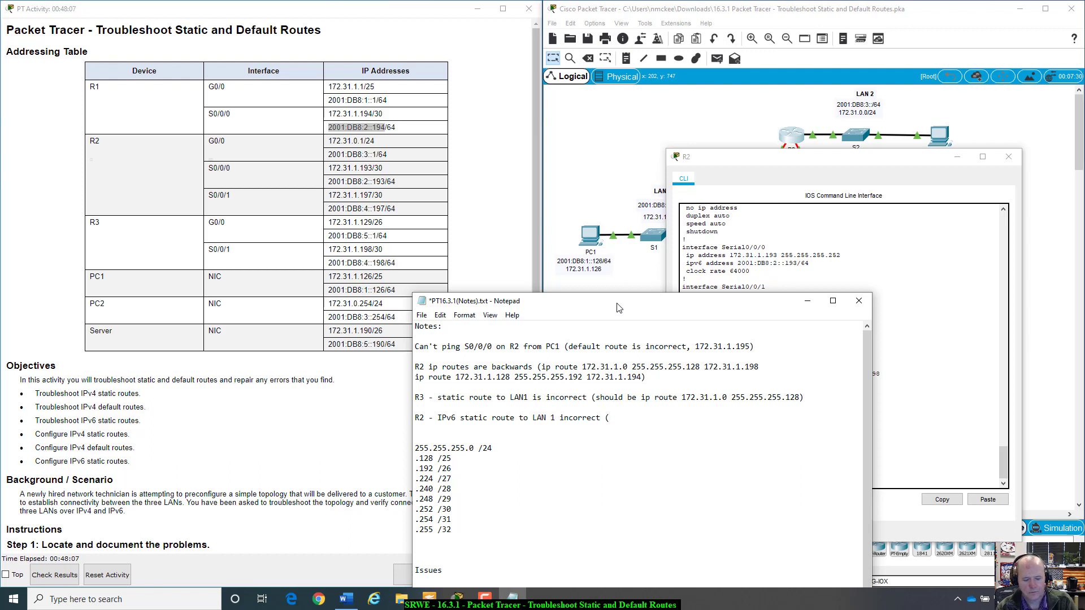
Complete the R2 note with the copied ipv6 route line followed by ", should be DB8)".
key("ctrl+v")
type(", ")
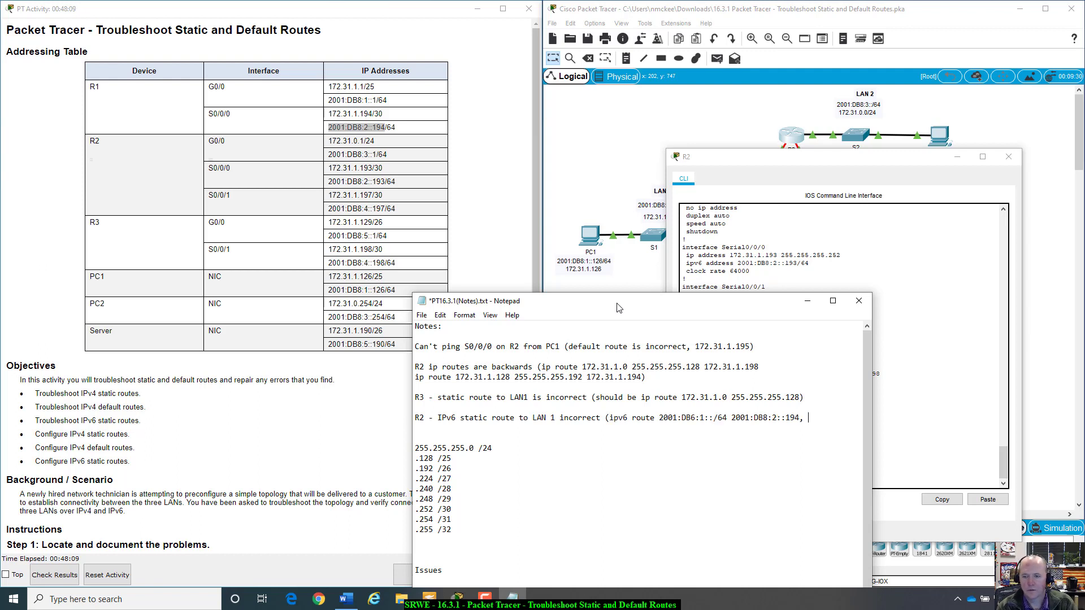
type("should be DB")
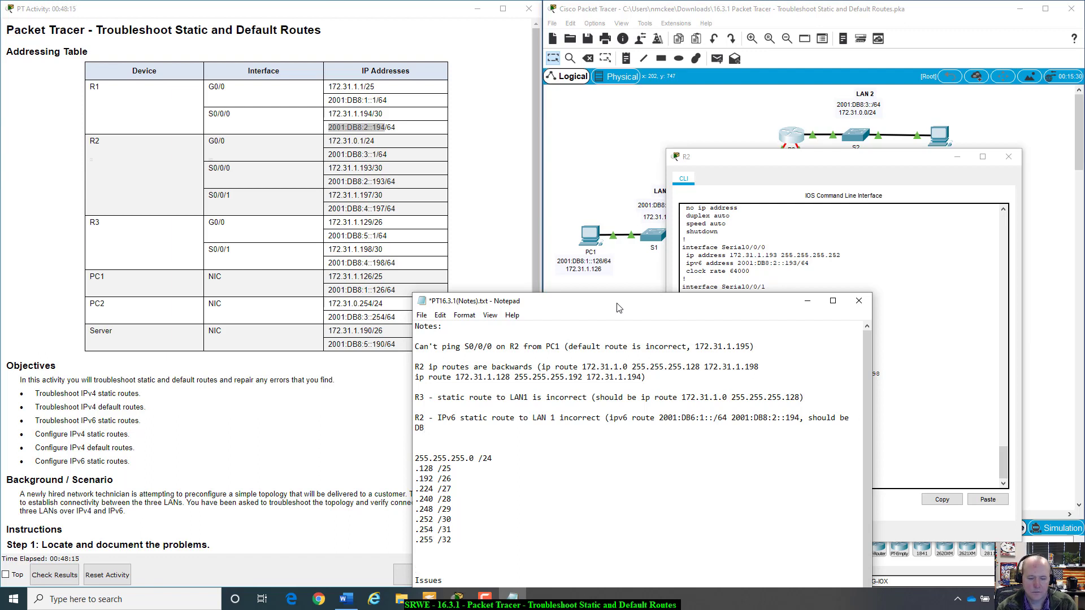
type("*8)")
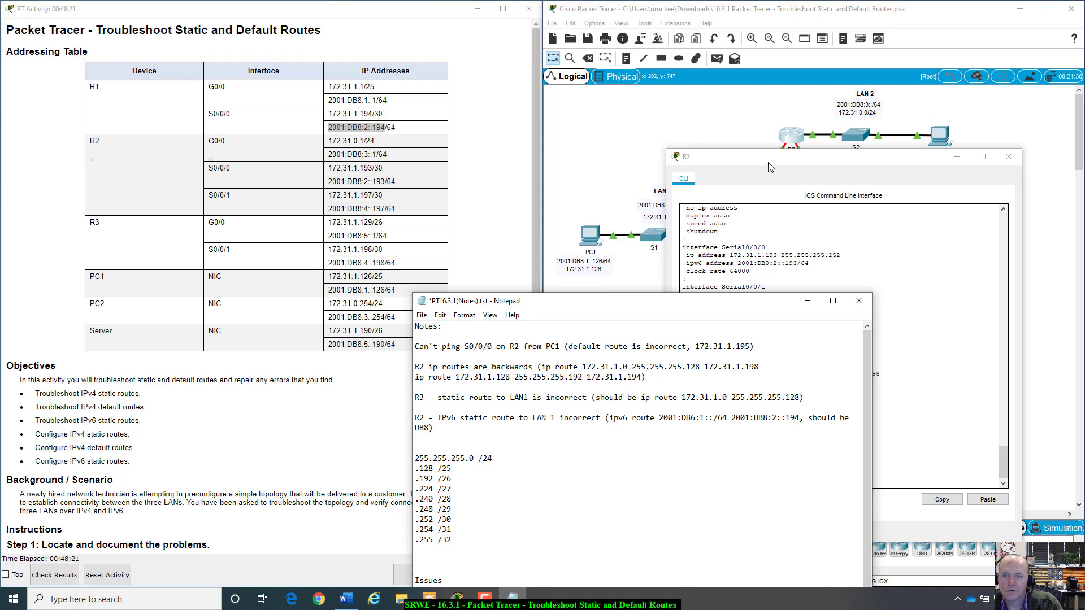
Return to R2's console in Packet Tracer, quit the configuration listing and enter global configuration mode with "config t".
left_click_drag(770, 162, 790, 148)
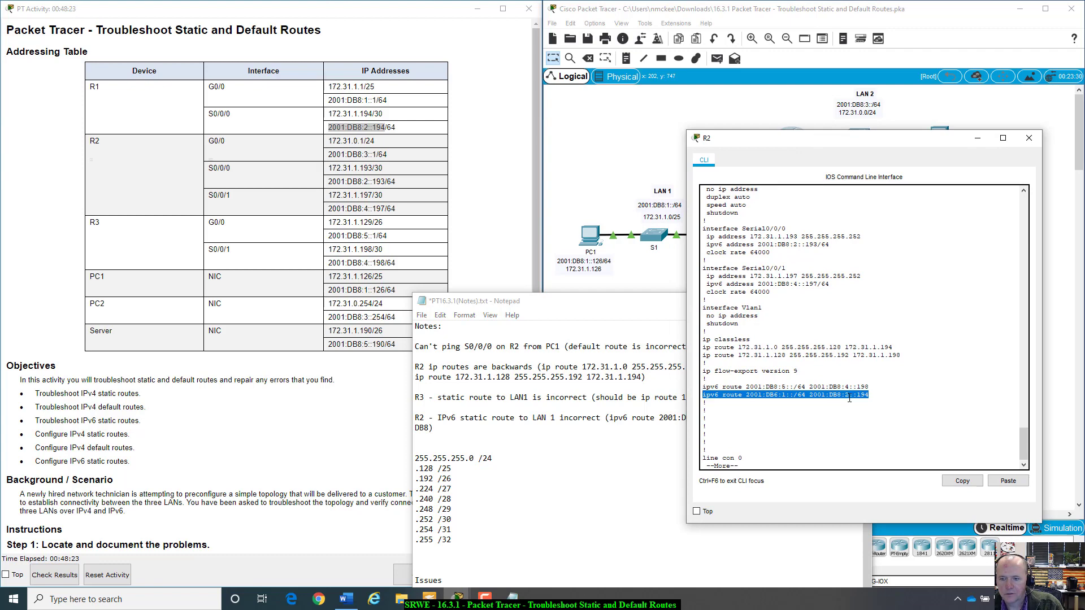
left_click(829, 450)
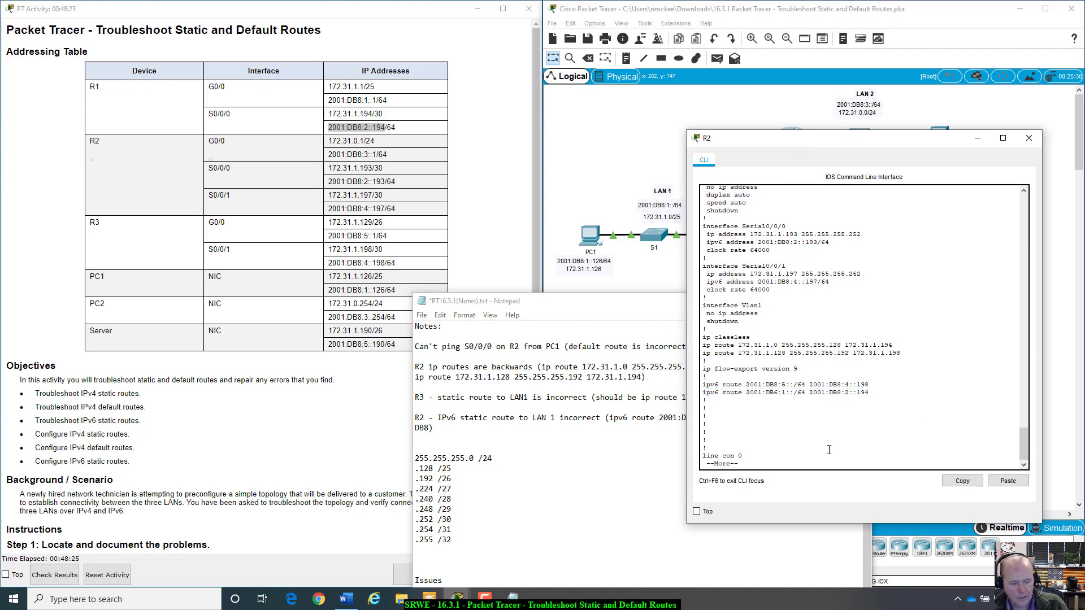
type("q")
type("conif")
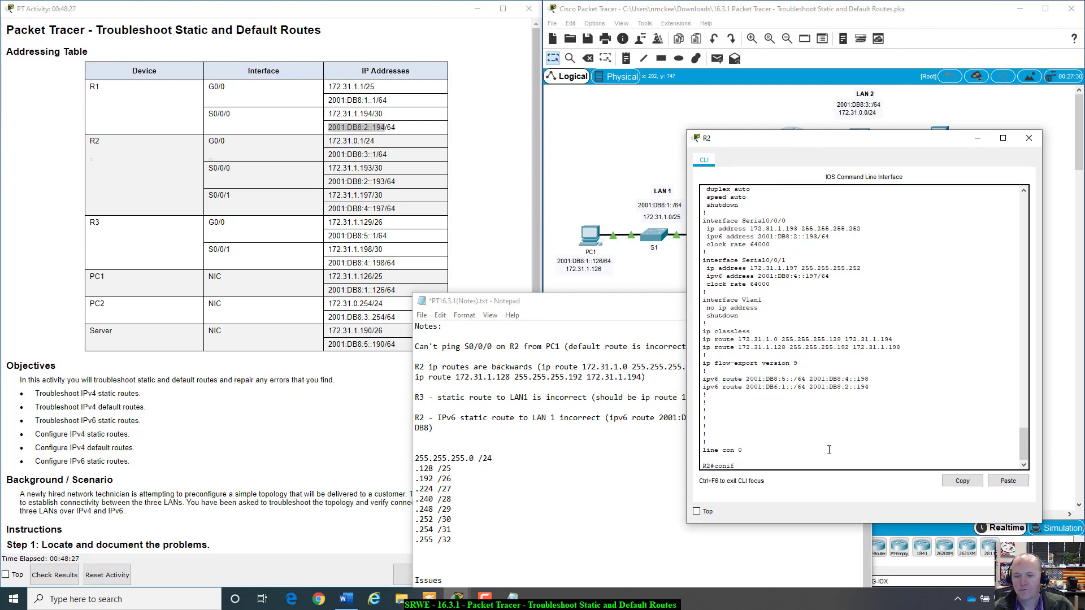
type("gfi")
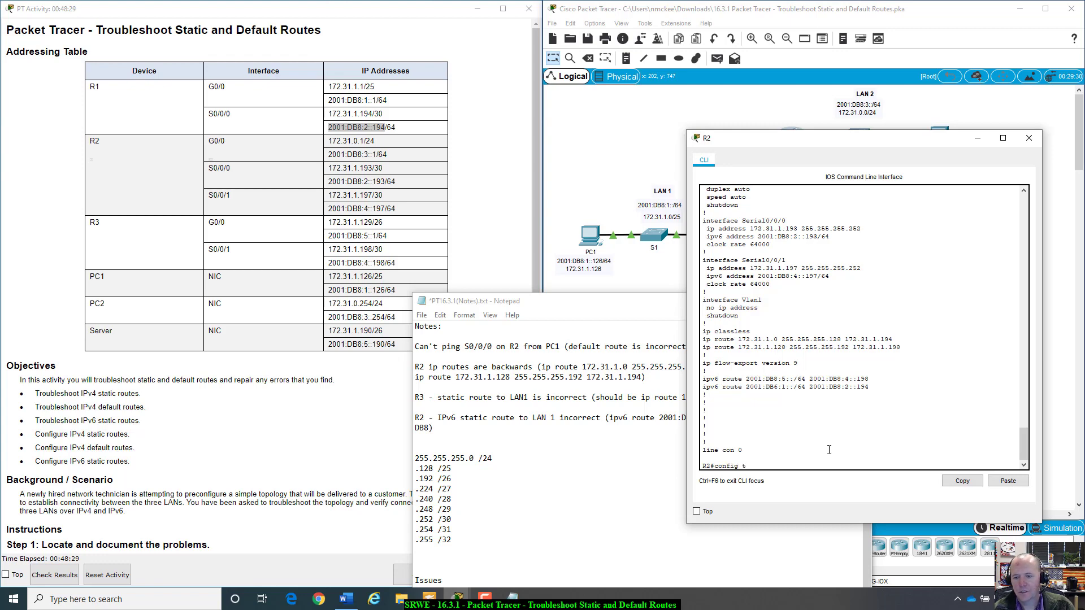
type("g t")
key("Return")
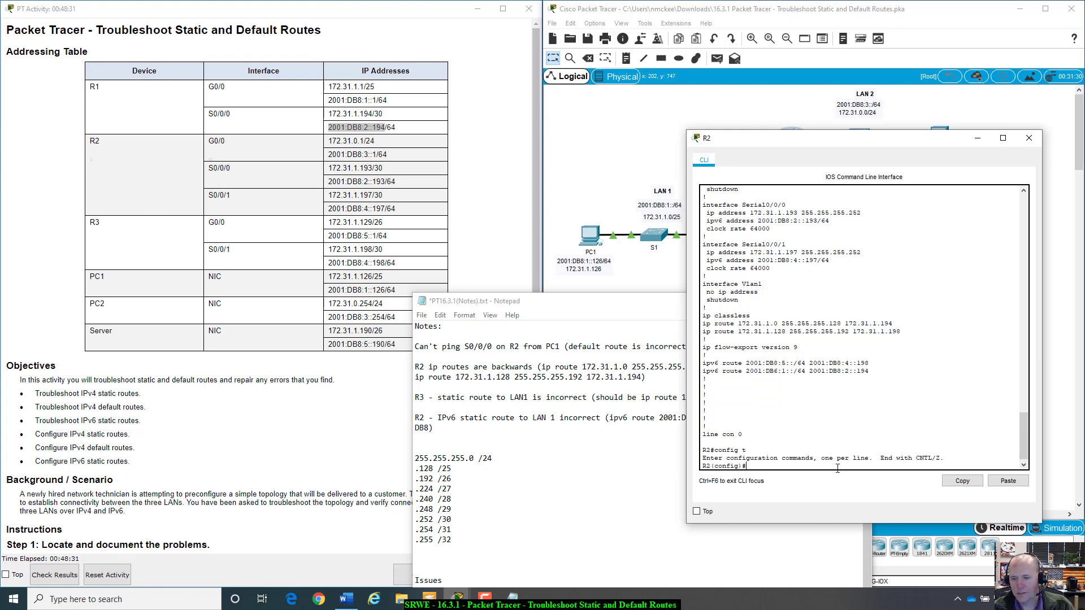
Remove the faulty static route on R2 with "no ipv6 route 2001:DB6:1::/64 2001:DB8:2::194".
right_click(836, 475)
left_click(856, 487)
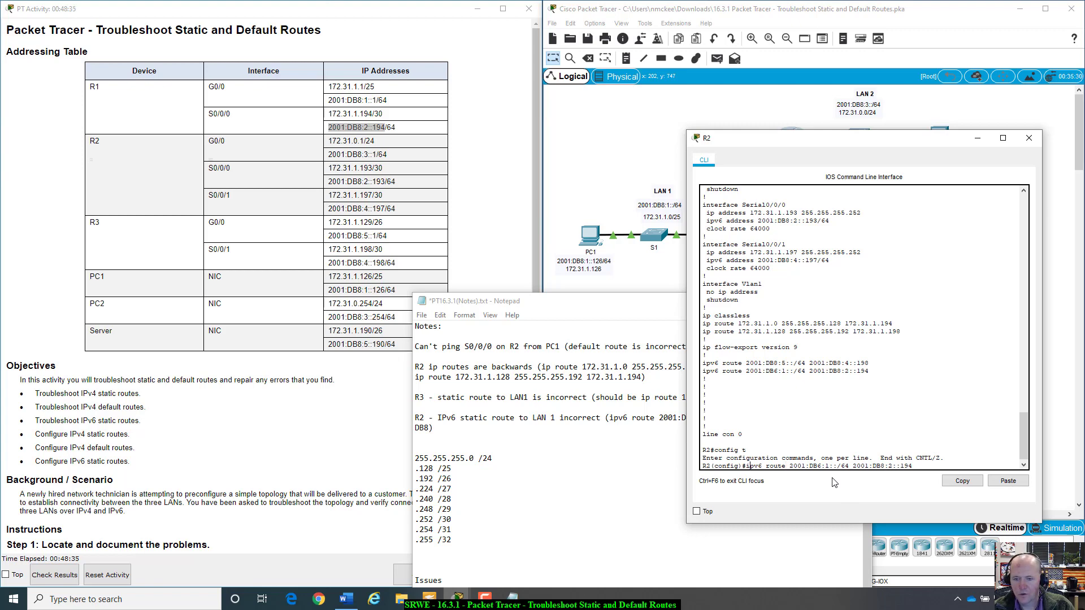
type("no")
key("Return")
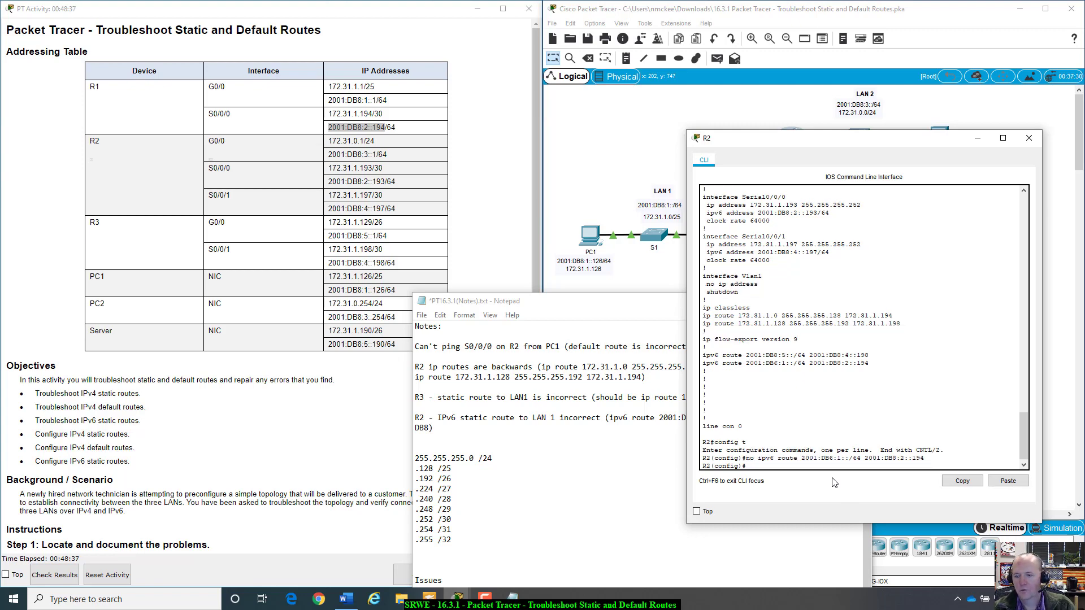
Add the corrected static route to LAN 1 on R2 with "ipv6 route 2001:DB8:1::/64 2001:DB8:2::194".
key("Up")
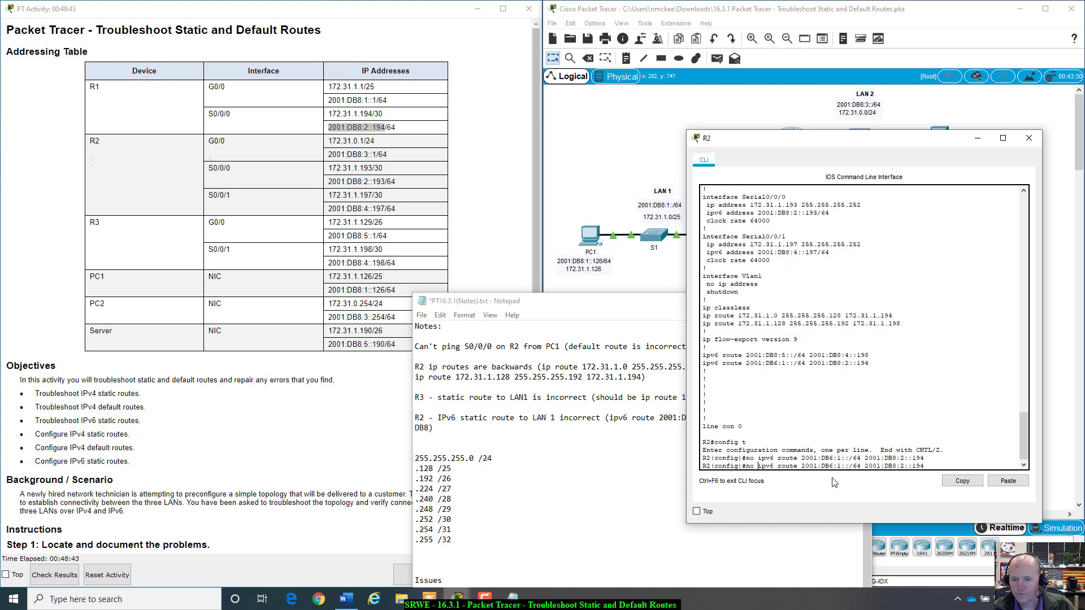
key("BackSpace")
key("BackSpace")
key("BackSpace")
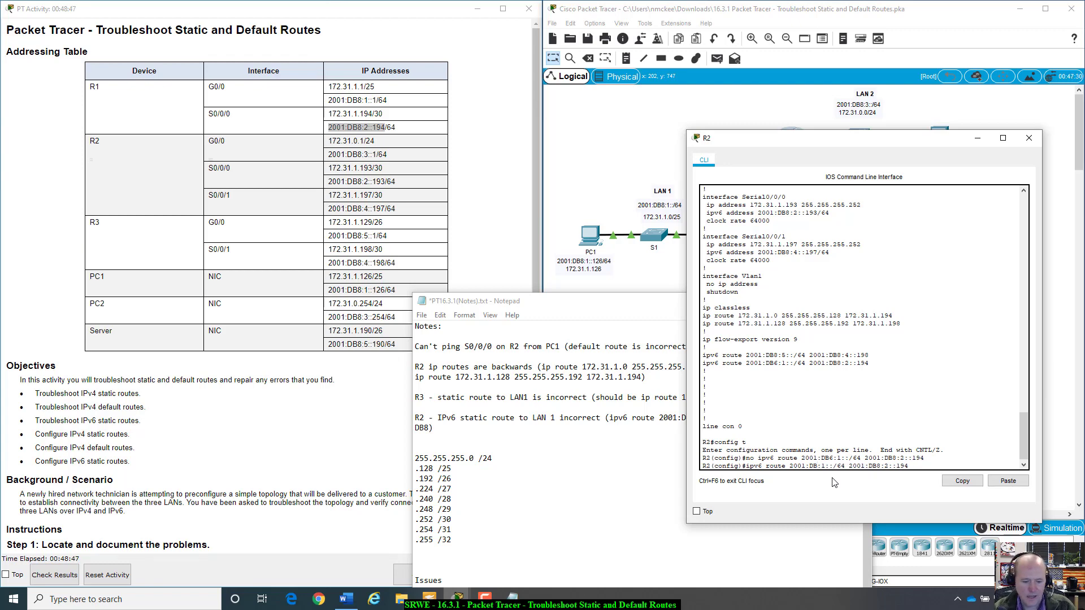
type("8")
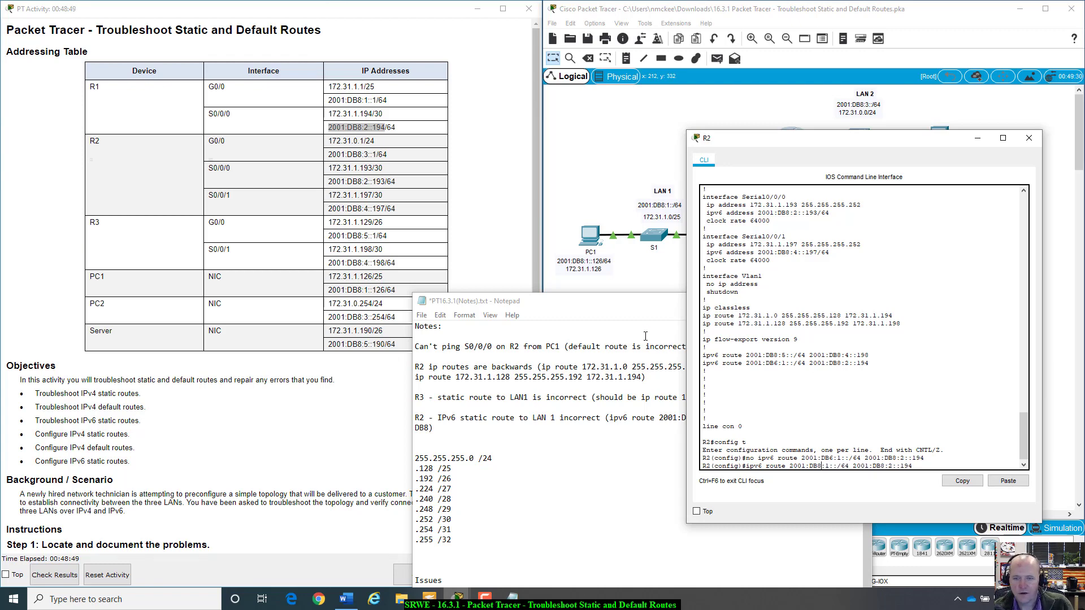
left_click_drag(663, 305, 348, 391)
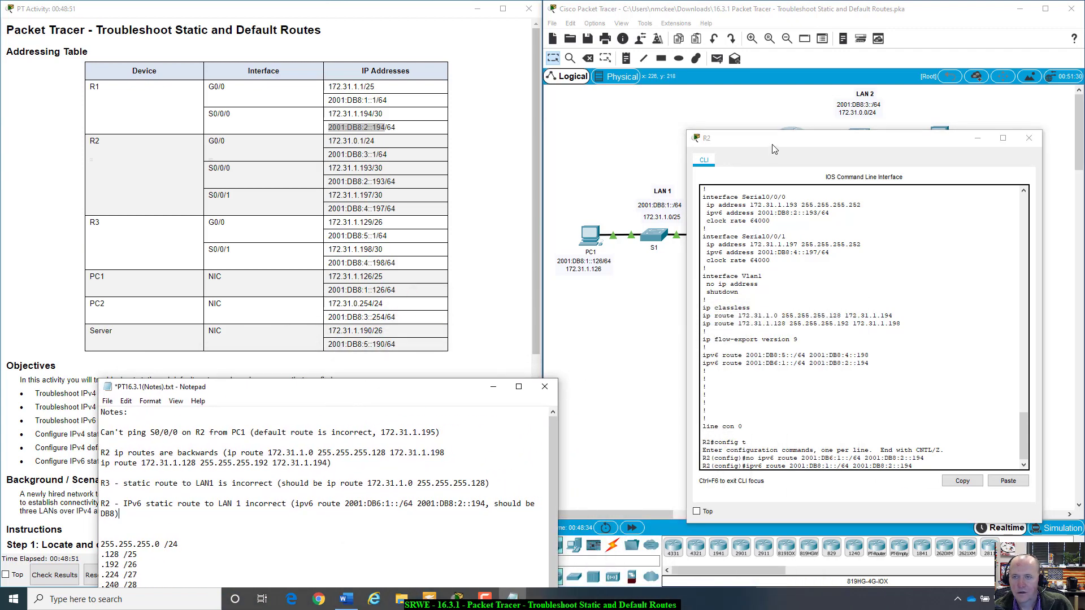
left_click_drag(772, 144, 658, 224)
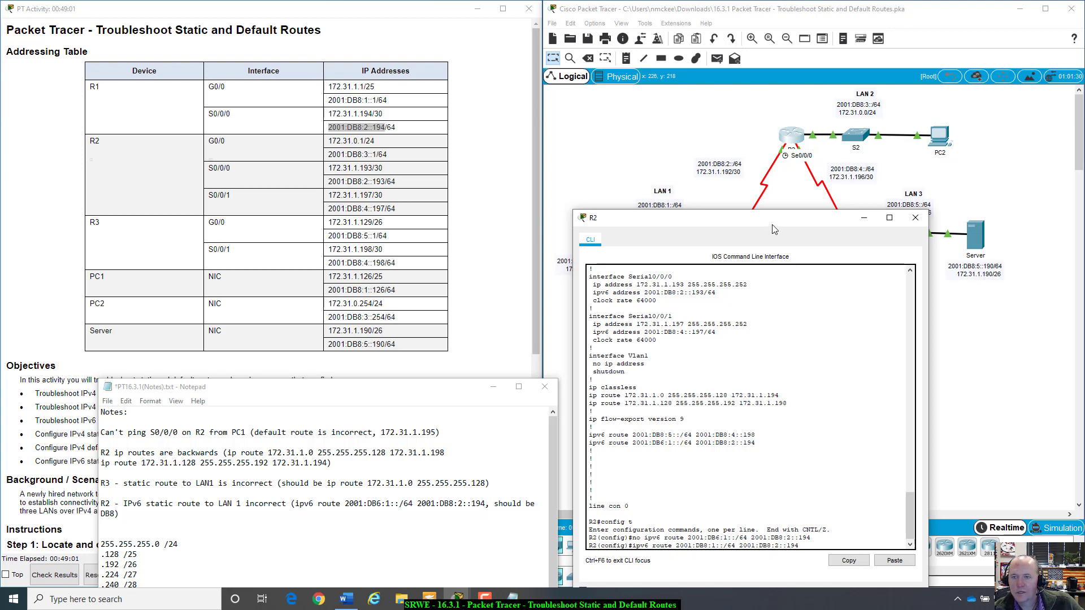
left_click_drag(775, 225, 945, 102)
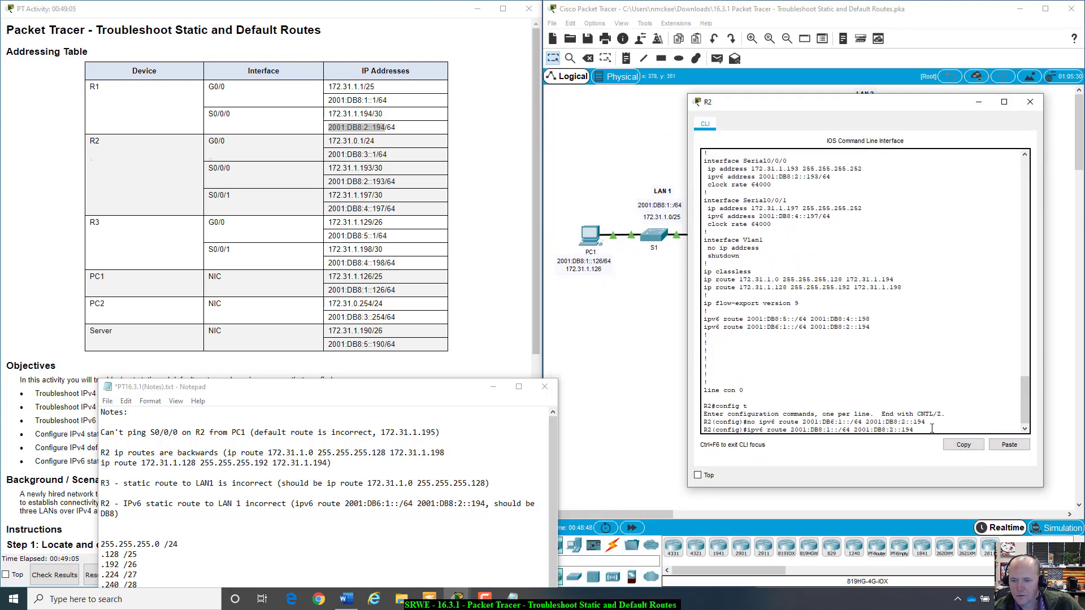
key("Return")
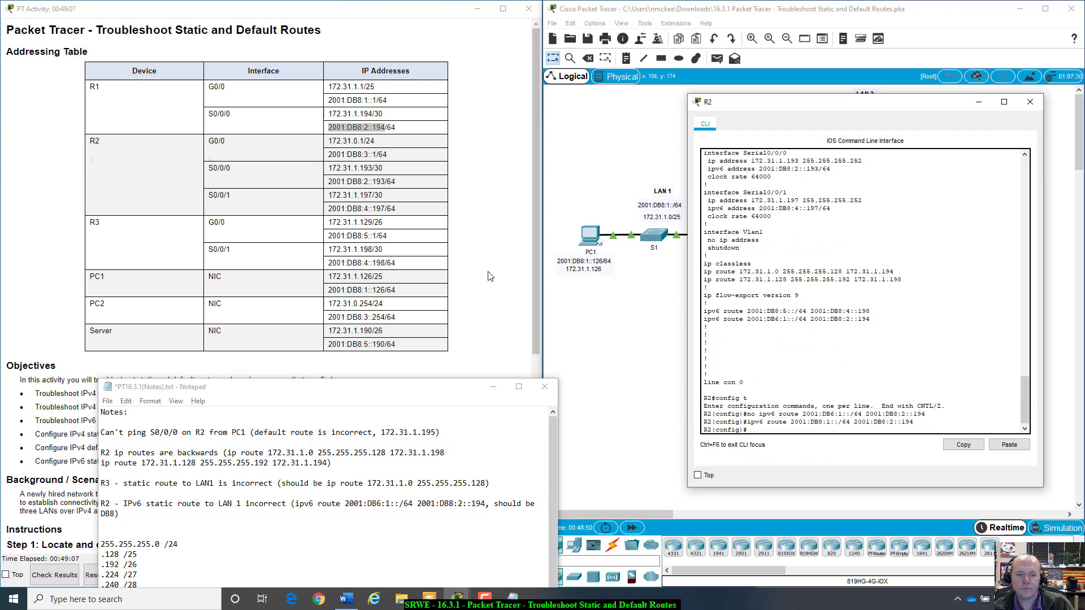
Switch to the Notepad notes, add two line breaks after the R2 IPv6 entry, and move the notes clear of the R2 console.
left_click_drag(482, 390, 570, 177)
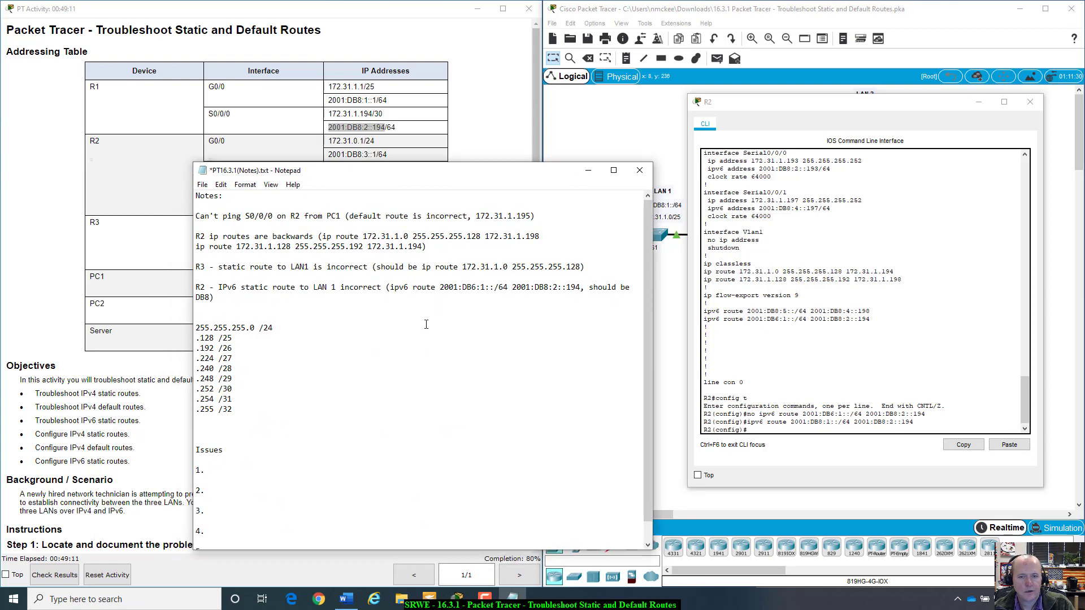
key("Return")
key("Return")
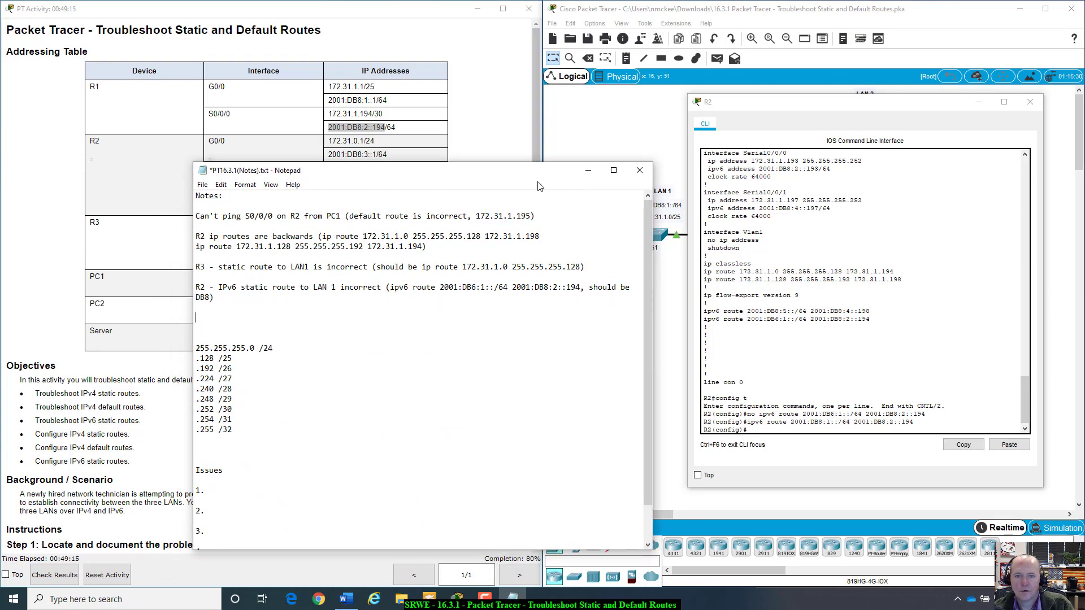
left_click_drag(541, 180, 633, 485)
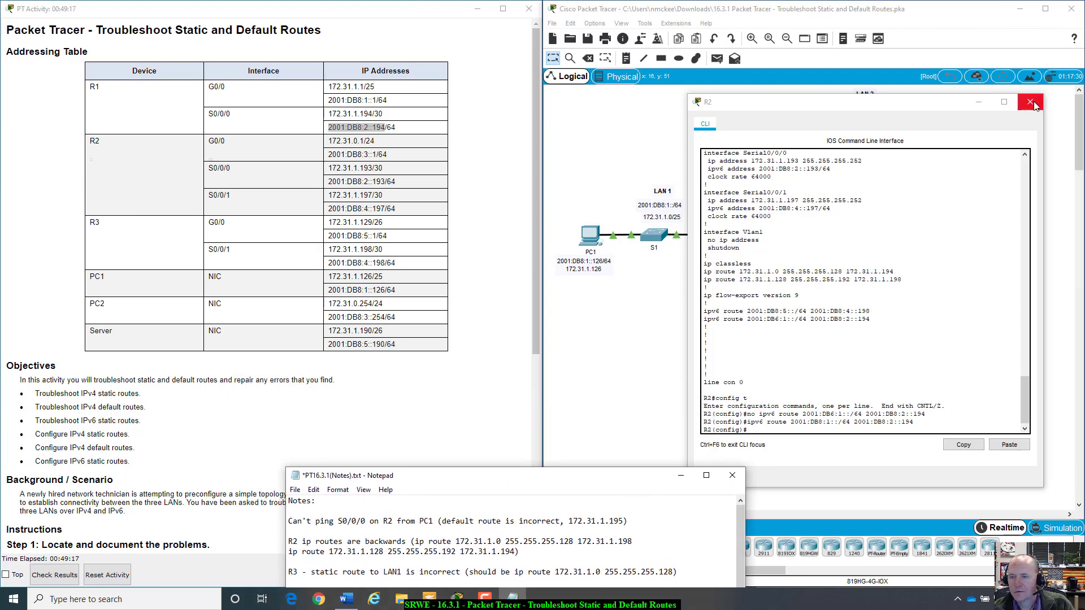
Close R2's console and ping 172.31.1.197 from PC1's command prompt, stopping the ping early.
left_click(1032, 103)
left_click(591, 237)
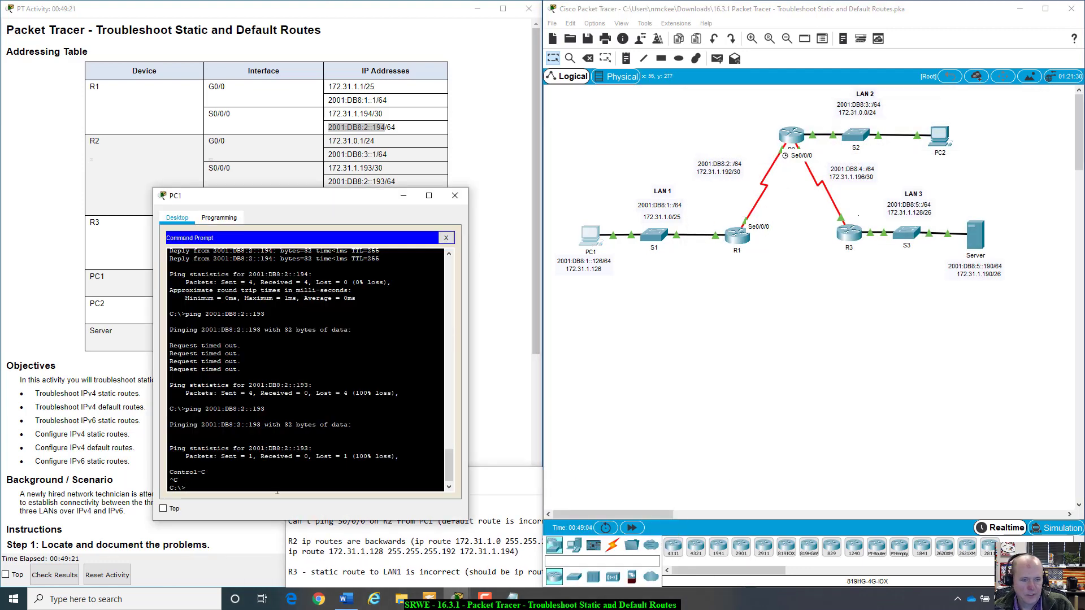
type("ping 172.31.1.197")
key("Return")
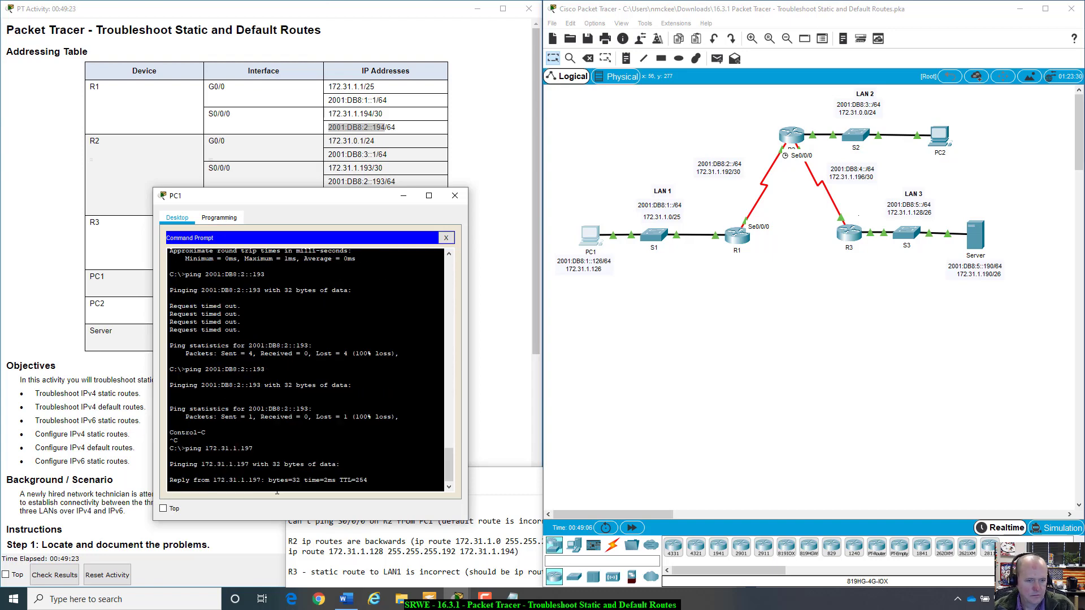
key("ctrl+c")
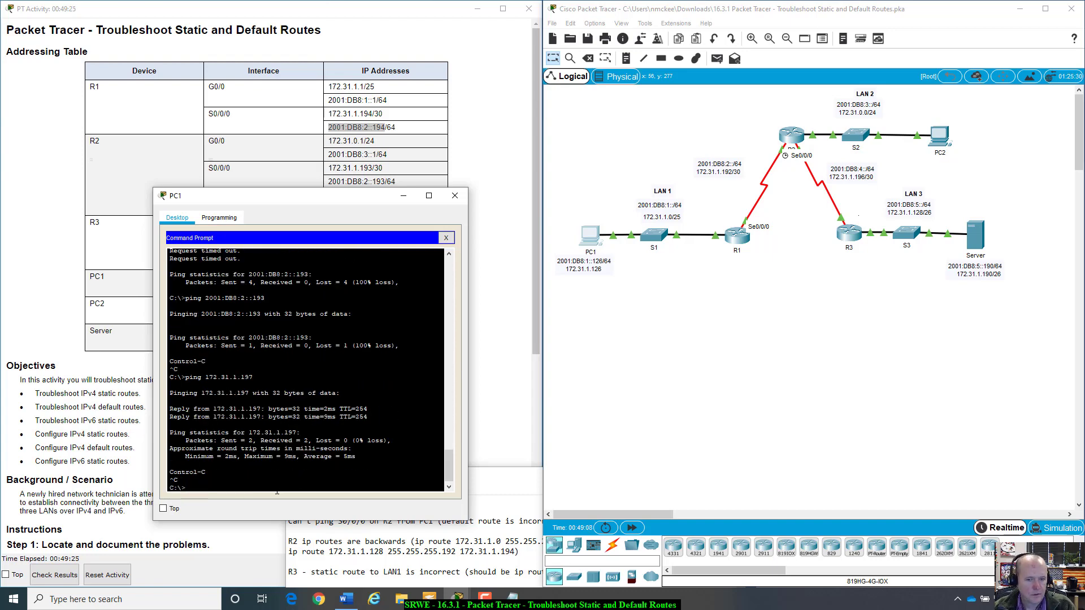
Ping R2's S0/0/0 IPv6 address 2001:DB8:2::193 from PC1, stopping the ping early.
key("Up")
key("Up")
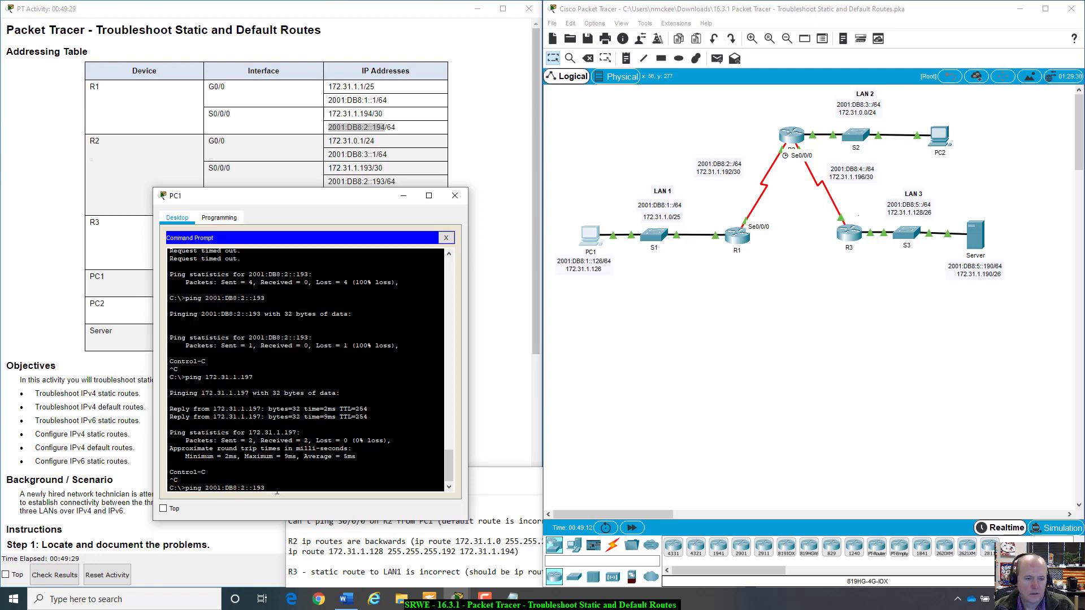
key("Return")
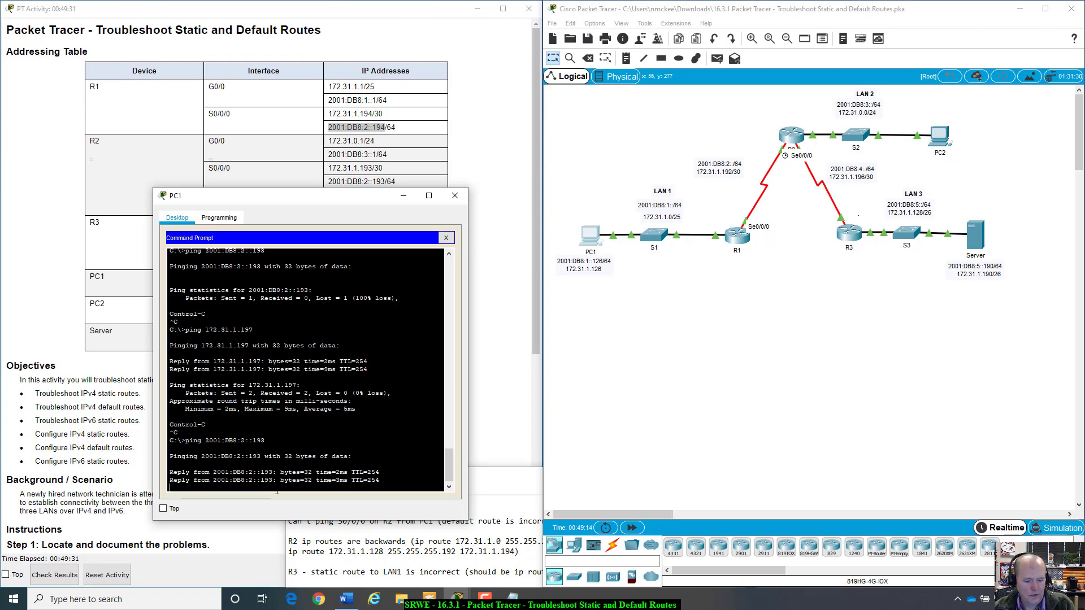
key("ctrl+c")
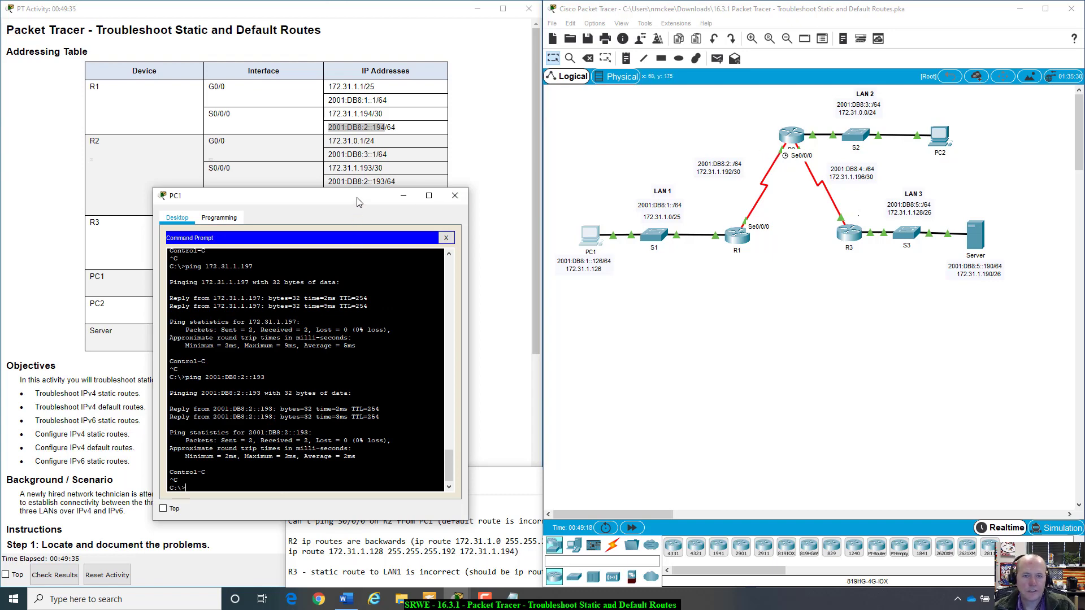
Copy R2's S0/0/0 IPv6 address from the addressing table and run a full ping to 2001:DB8:2::193 from PC1.
left_click_drag(359, 202, 371, 236)
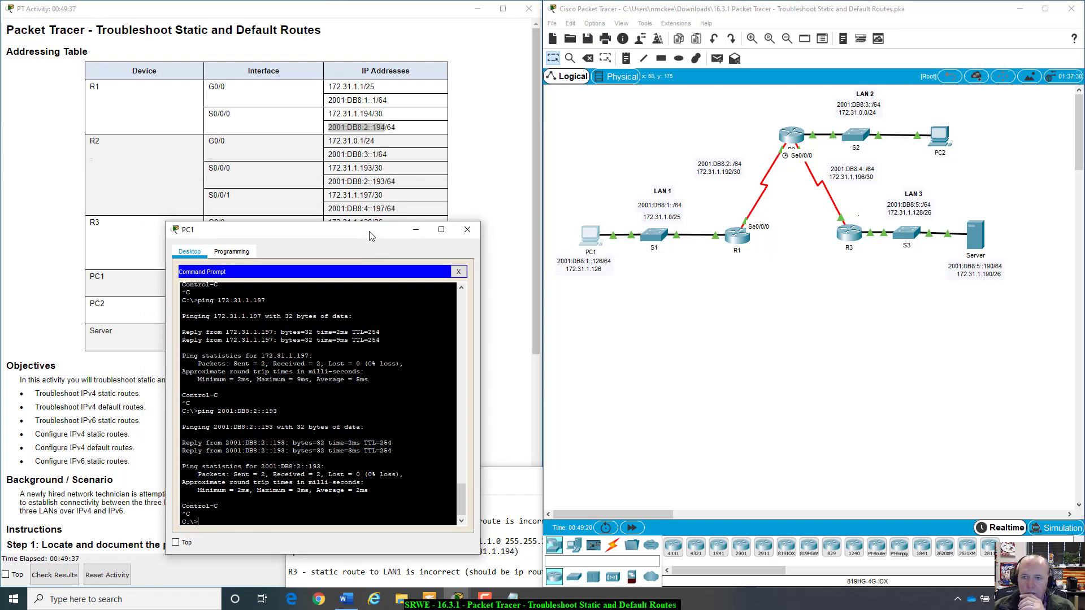
left_click_drag(370, 235, 329, 204)
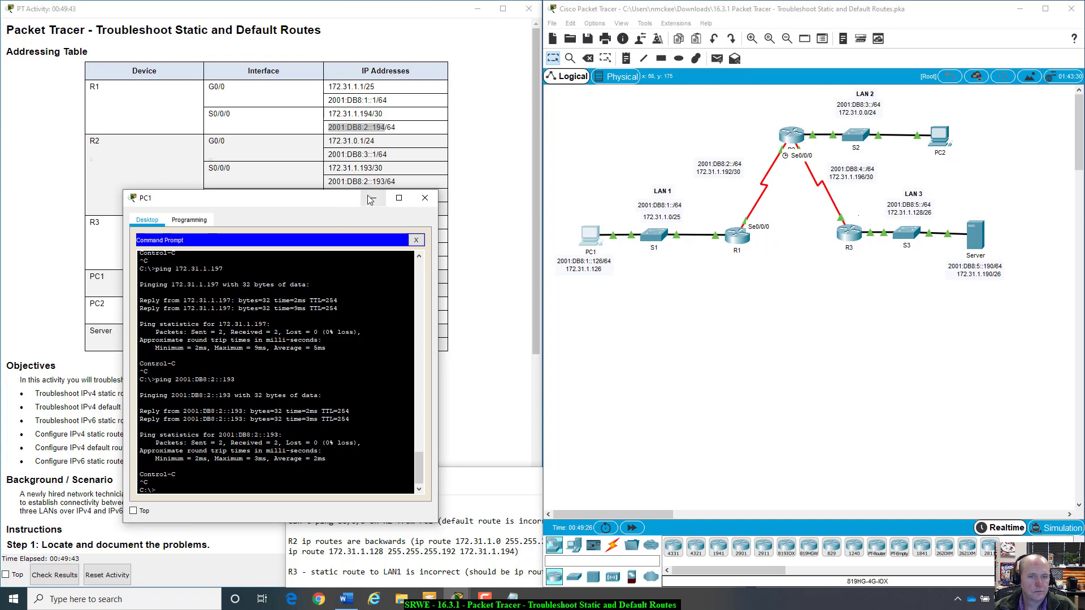
left_click_drag(381, 181, 330, 183)
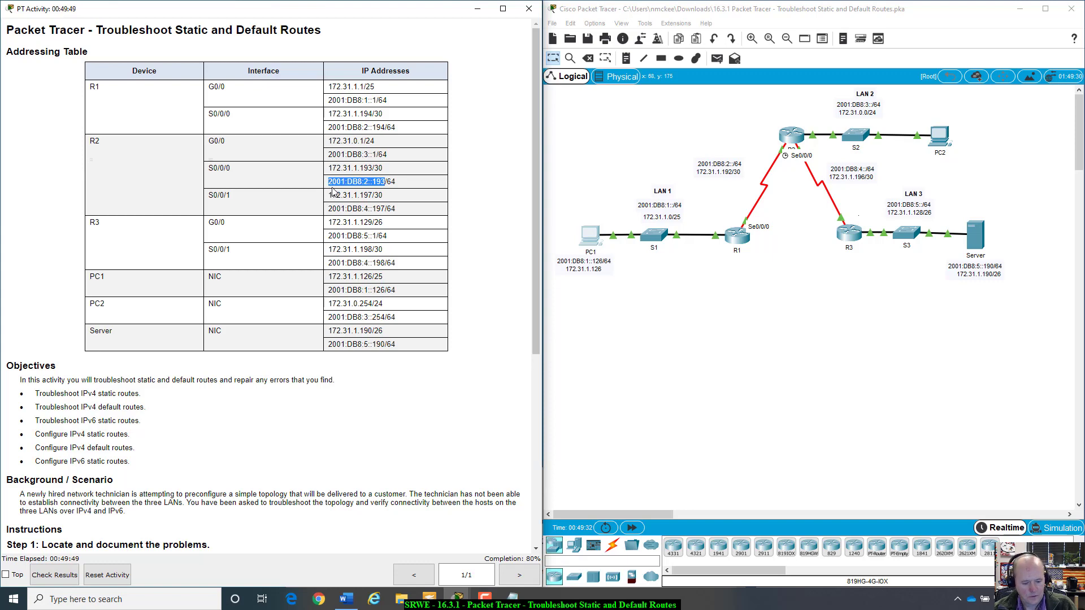
left_click(582, 252)
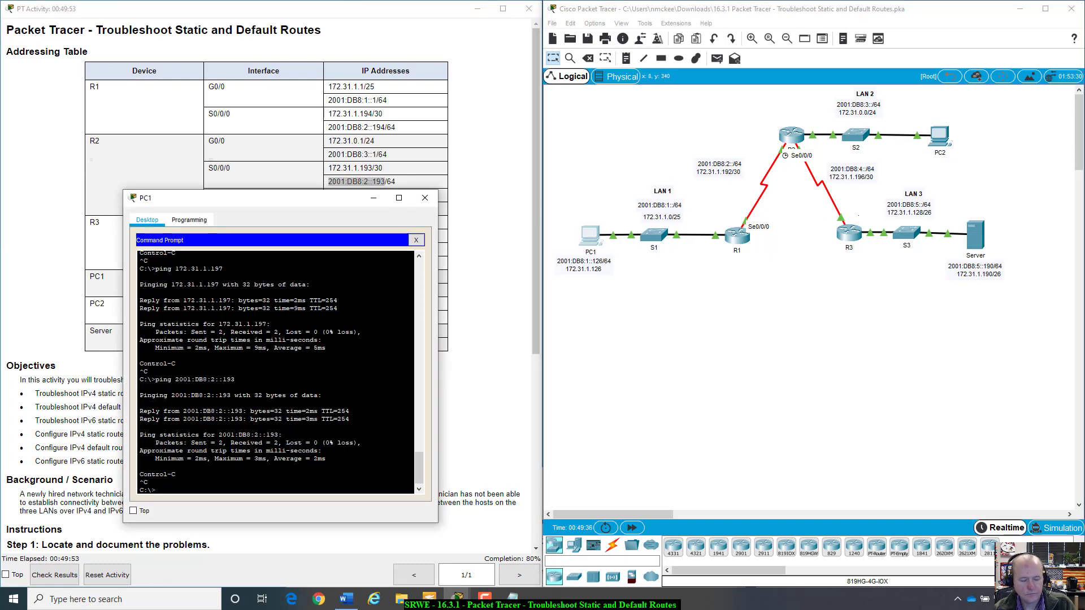
type("ping ")
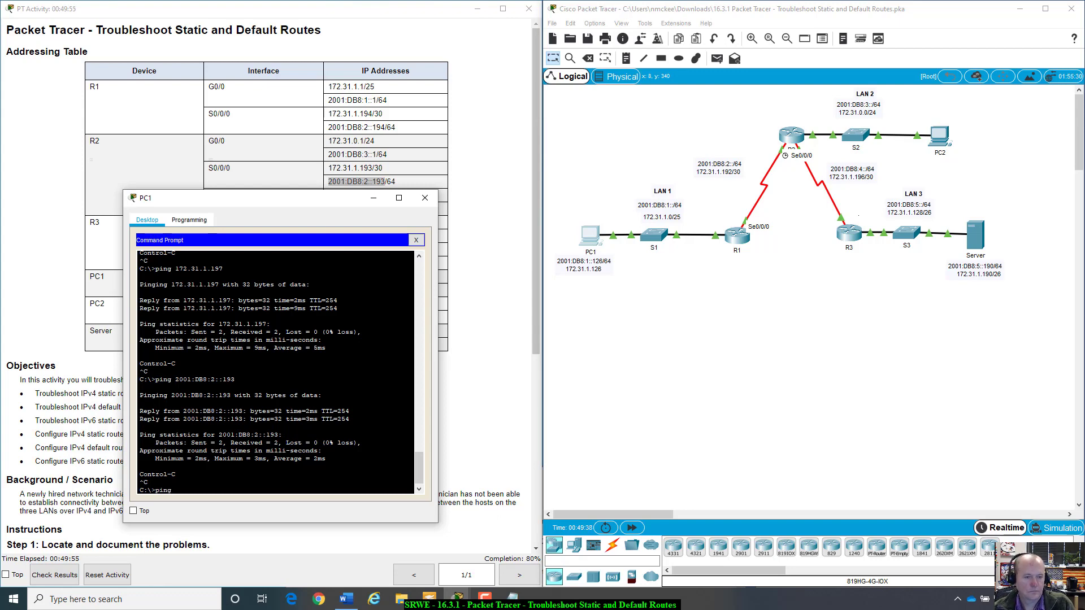
type("2001:DB8:2::193")
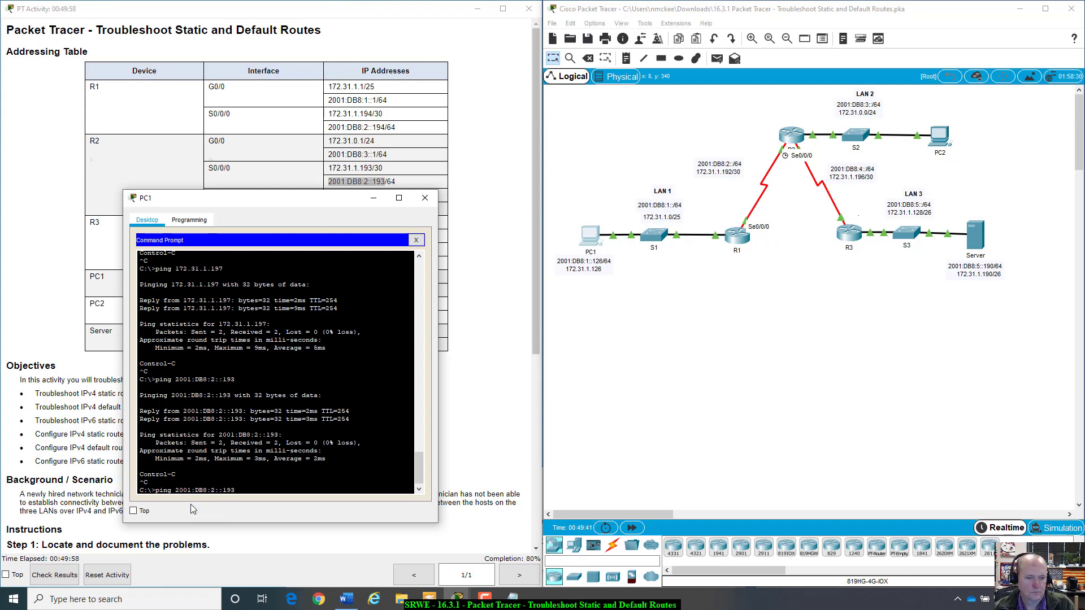
key("Return")
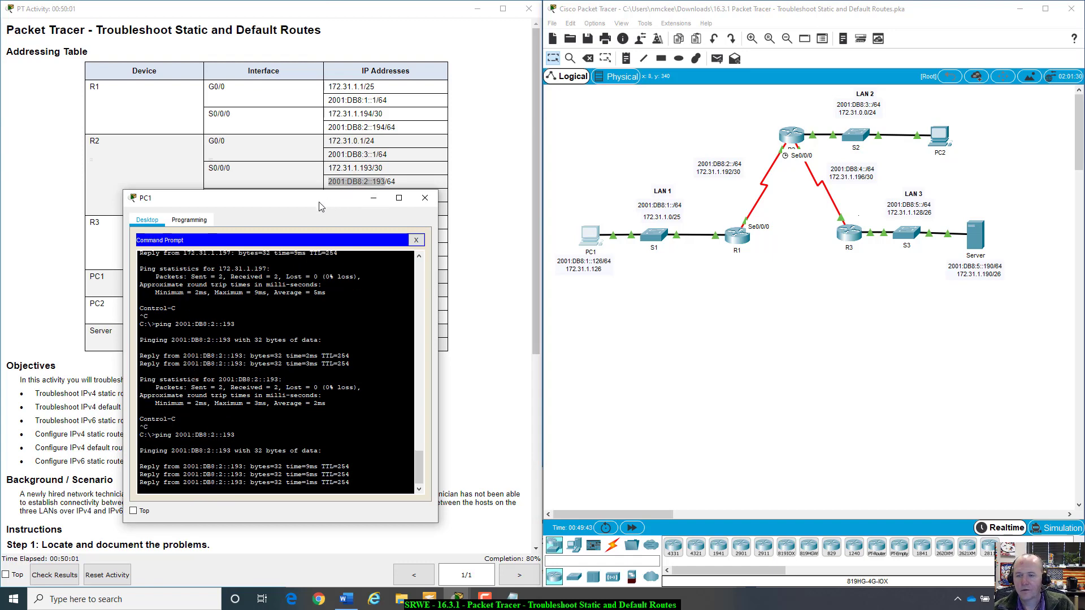
Copy R2's G0/0 IPv6 address from the addressing table and ping 2001:DB8:3::1 from PC1's command prompt.
left_click_drag(325, 201, 385, 244)
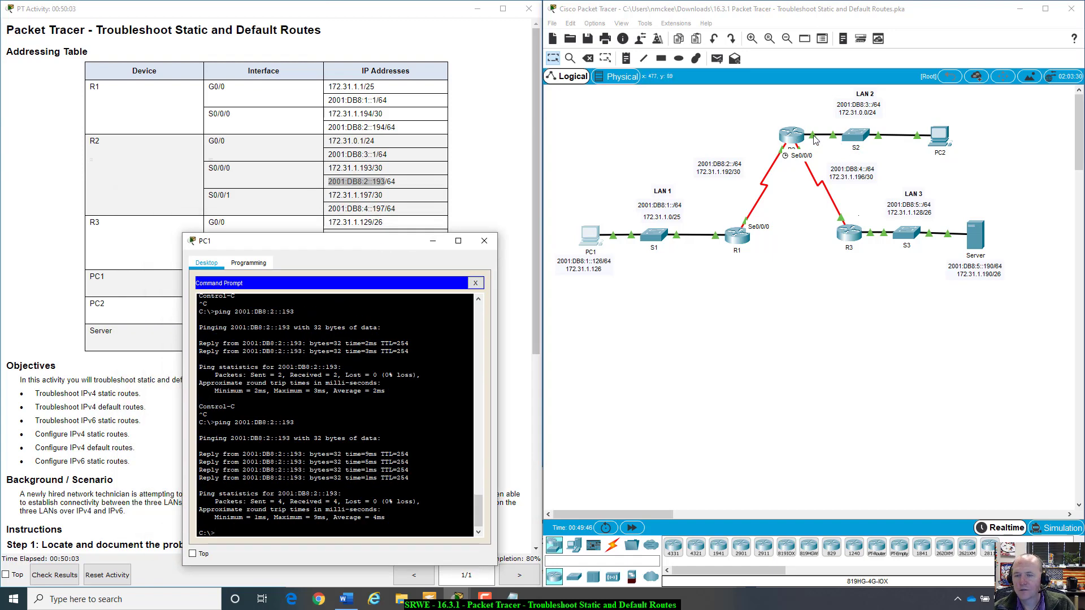
left_click_drag(412, 247, 405, 271)
left_click(776, 369)
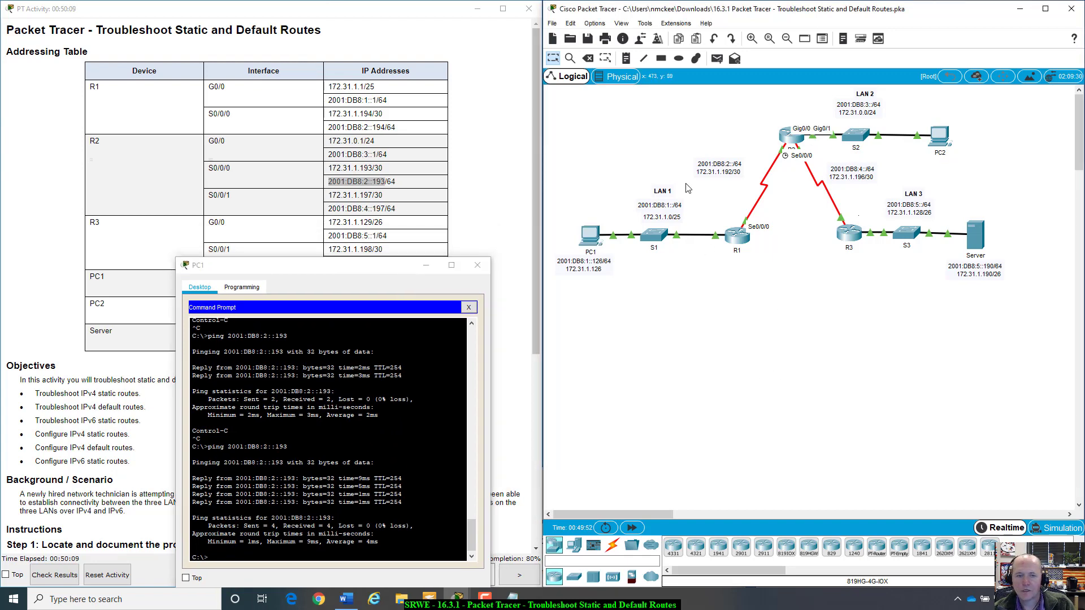
left_click_drag(311, 271, 282, 174)
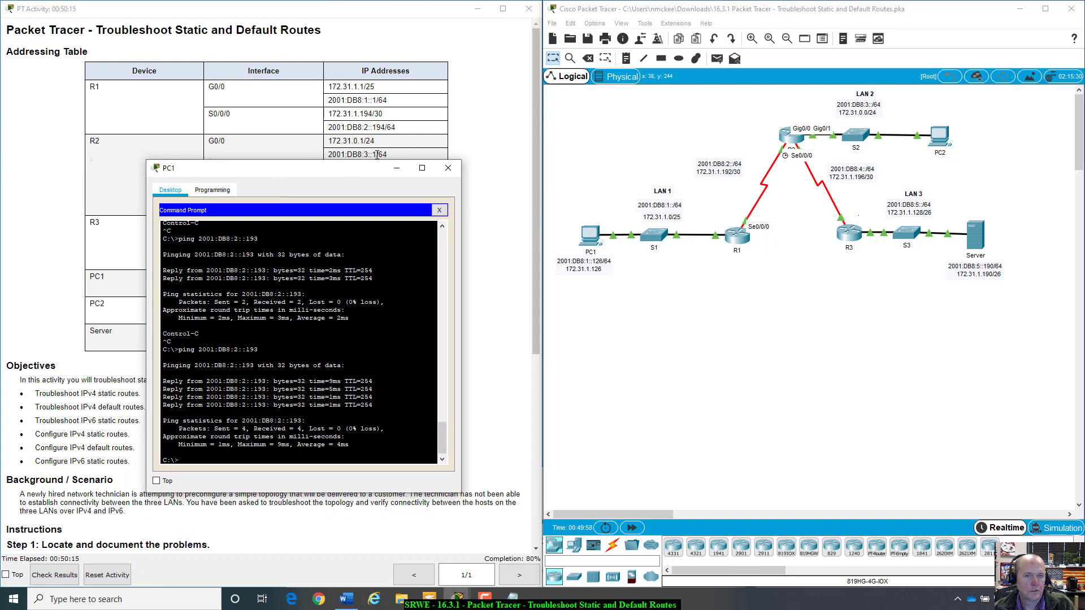
left_click_drag(377, 155, 330, 158)
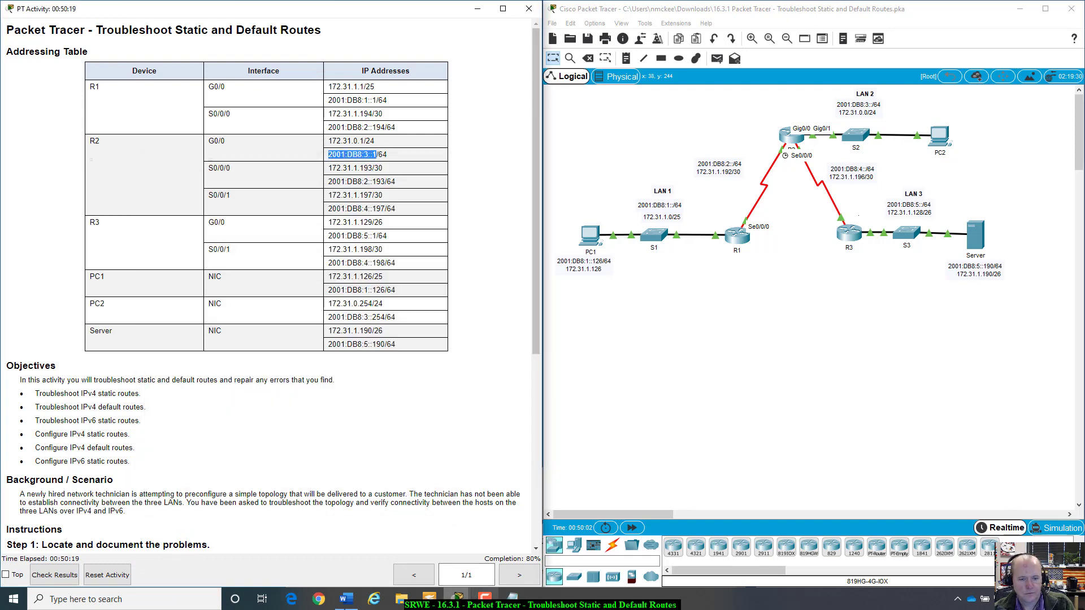
left_click(590, 237)
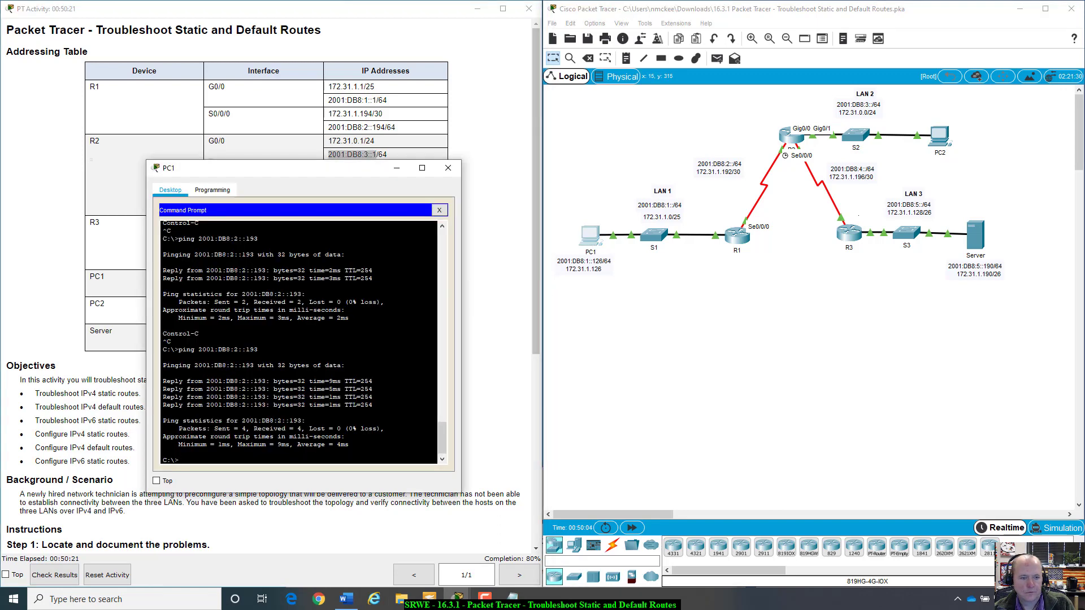
key("ctrl+v")
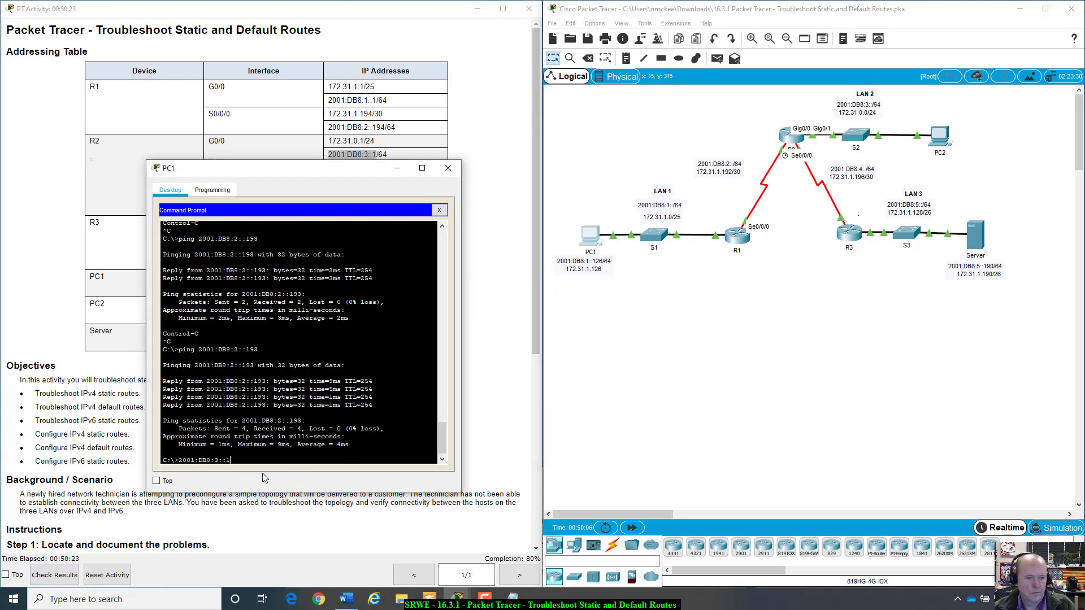
key("Left")
key("Left")
key("Left")
key("Left")
key("Left")
key("Left")
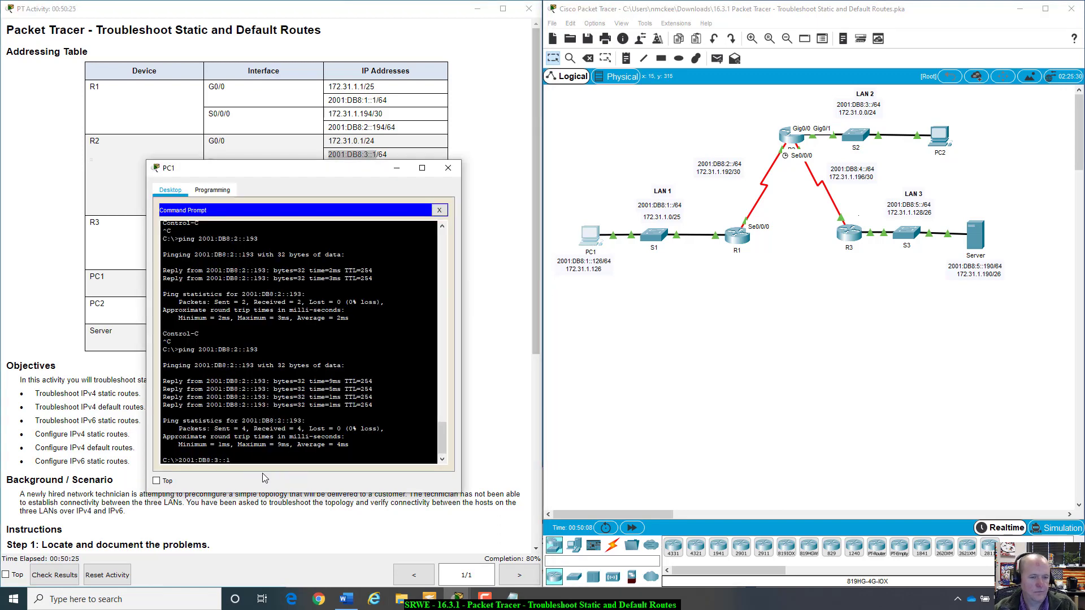
type("ping")
key("Return")
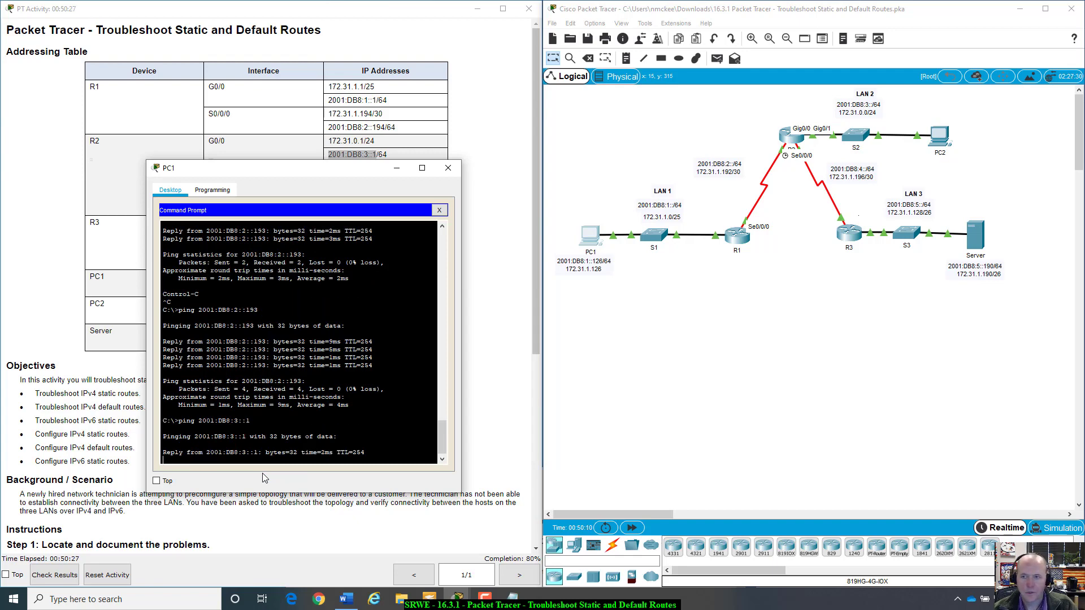
Copy PC2's IPv6 address from the addressing table and ping 2001:DB8:3::254 from PC1's command prompt.
left_click_drag(331, 177, 342, 351)
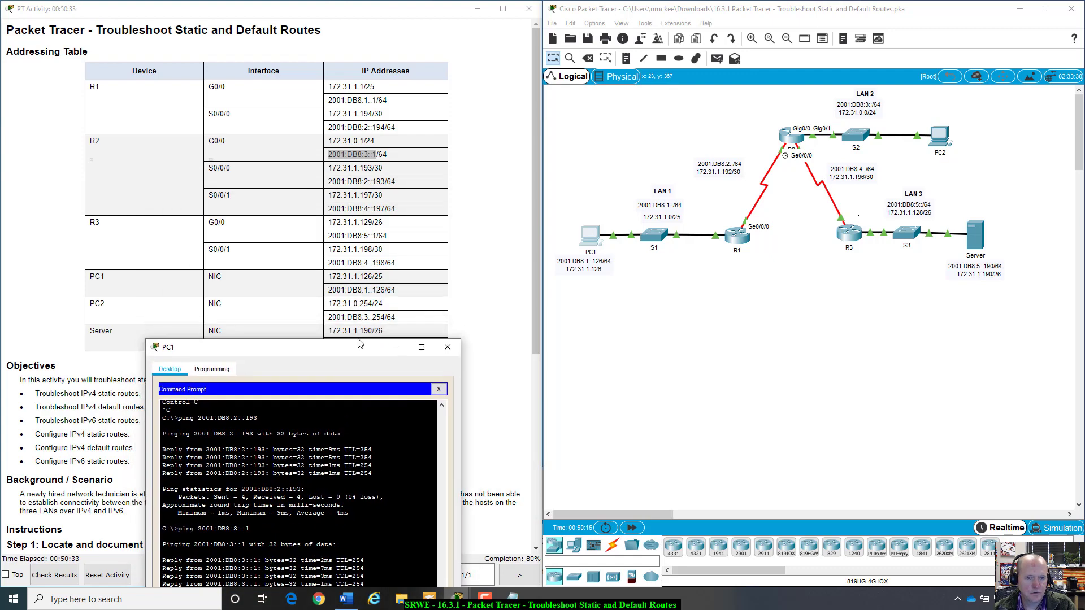
left_click_drag(385, 318, 329, 316)
key("ctrl+c")
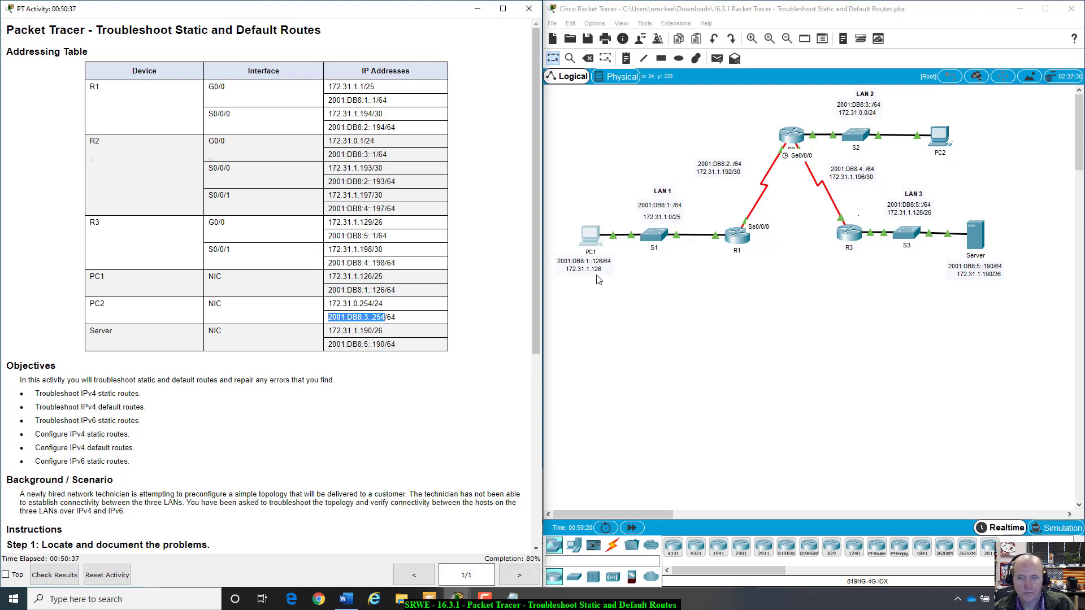
left_click(590, 255)
left_click_drag(303, 338, 759, 166)
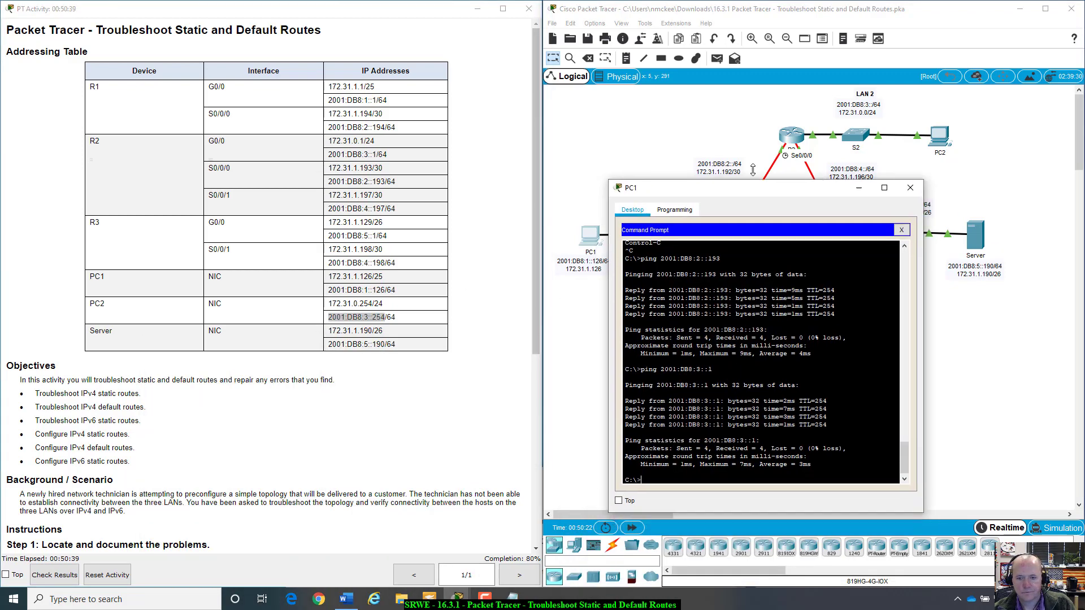
right_click(695, 457)
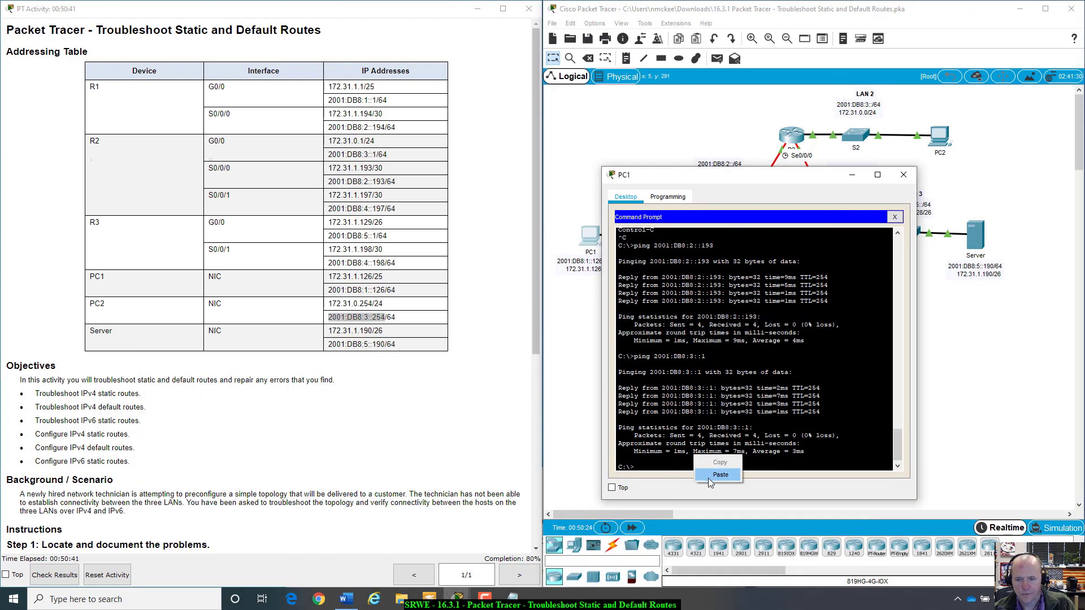
left_click(708, 478)
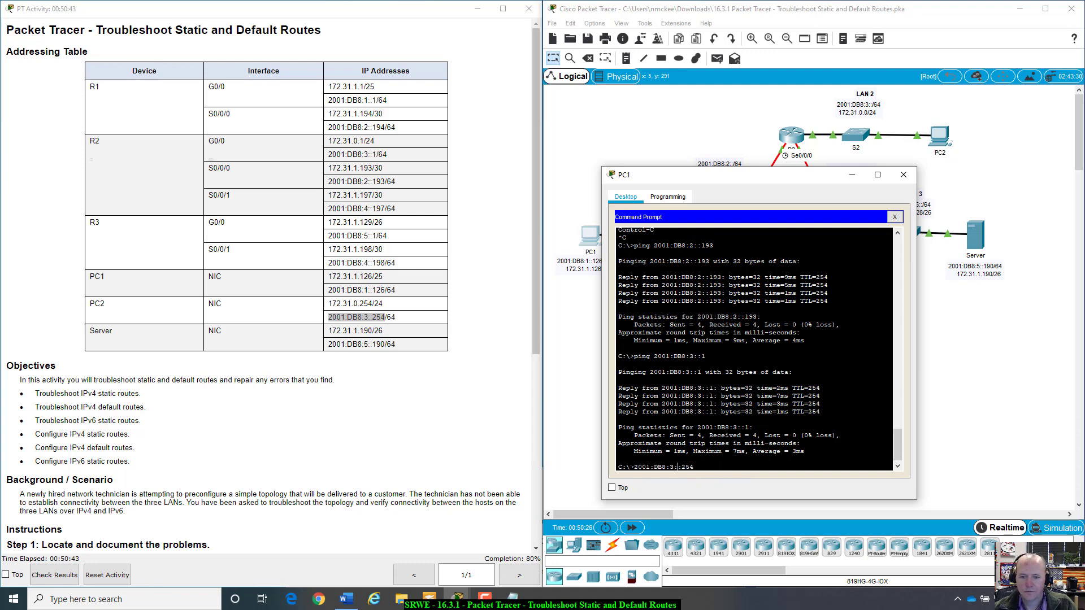
key("Home")
type("ping")
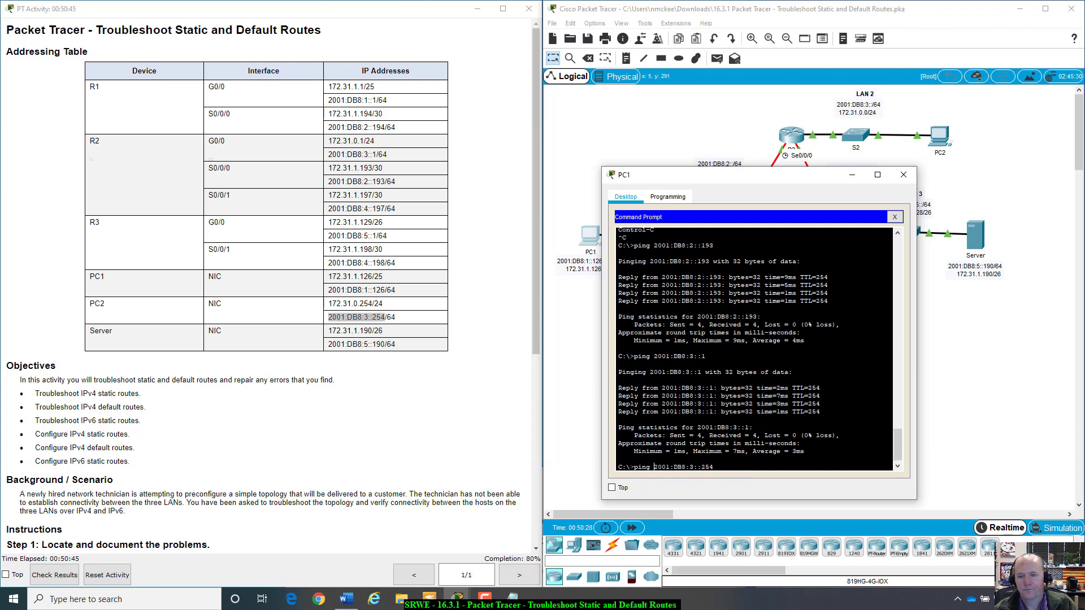
key("Return")
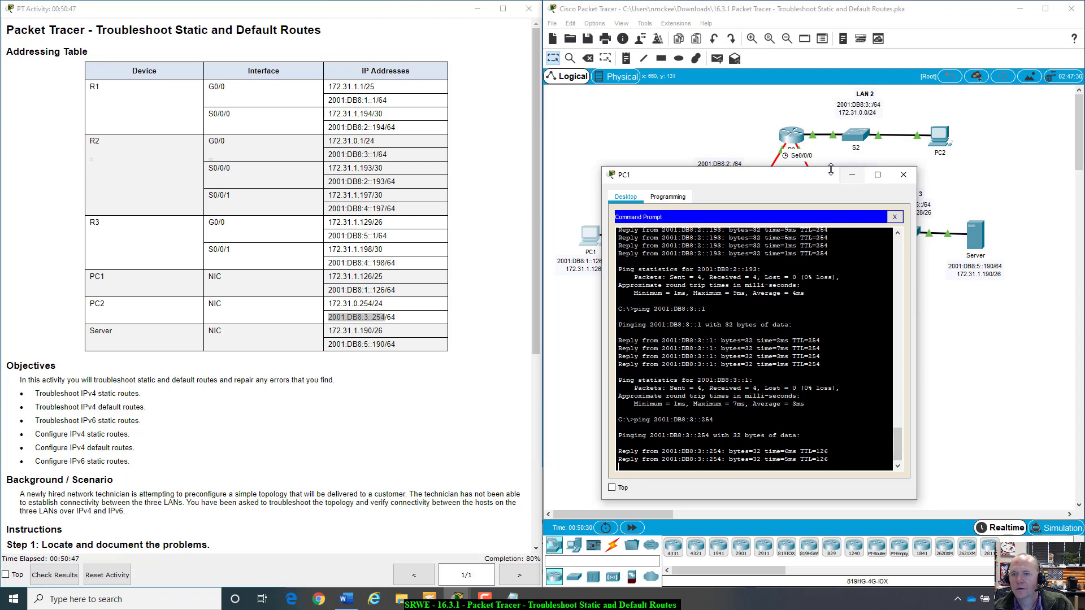
Copy R2's S0/0/1 IPv6 address from the addressing table and ping 2001:DB8:4::197 from PC1.
left_click_drag(825, 171, 815, 276)
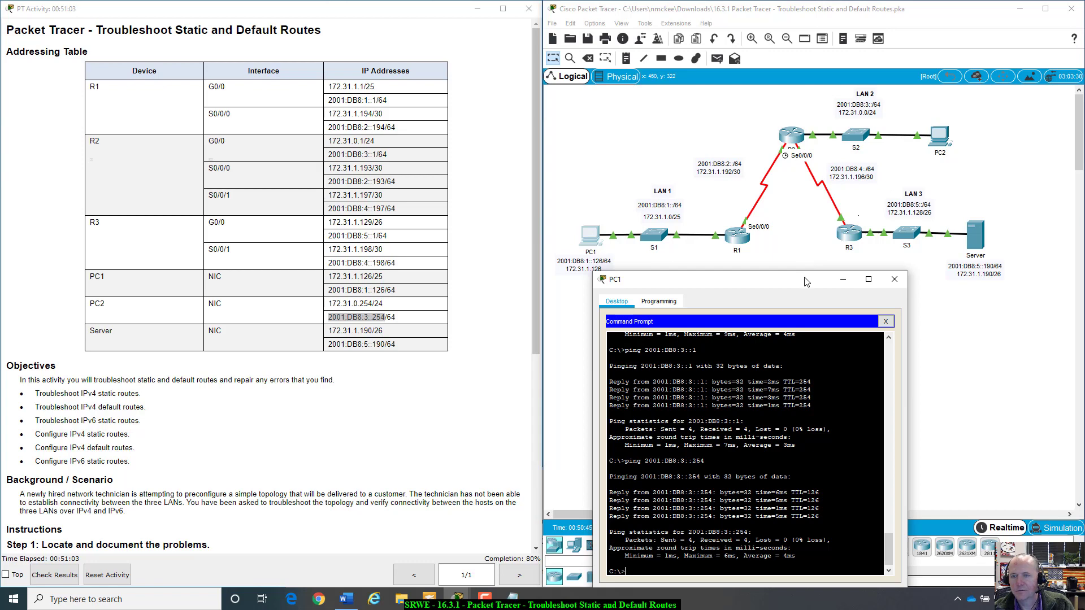
left_click_drag(807, 281, 329, 210)
key("ctrl+c")
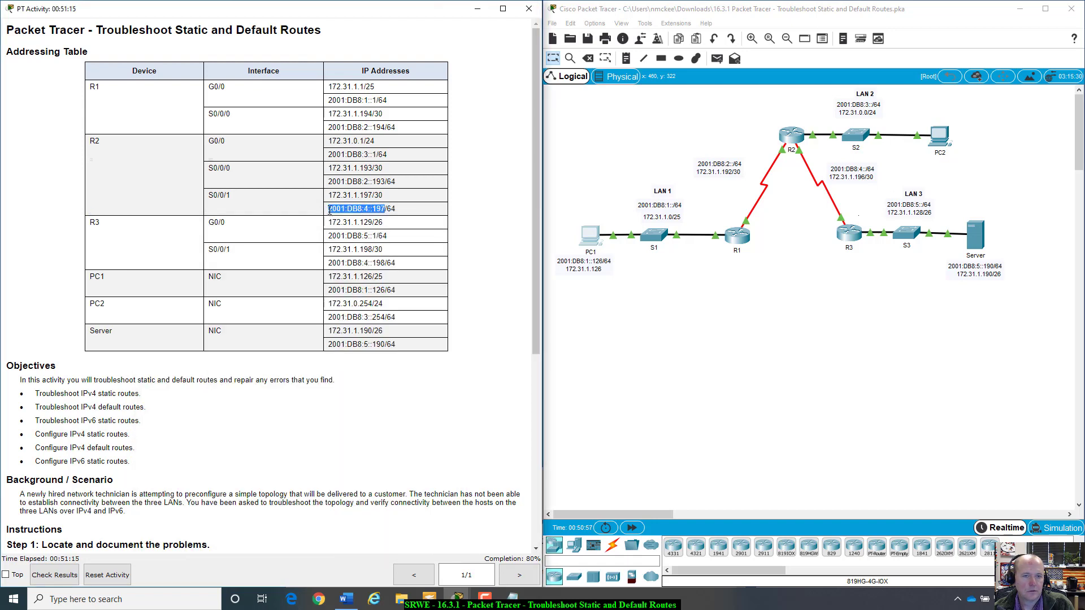
left_click(594, 237)
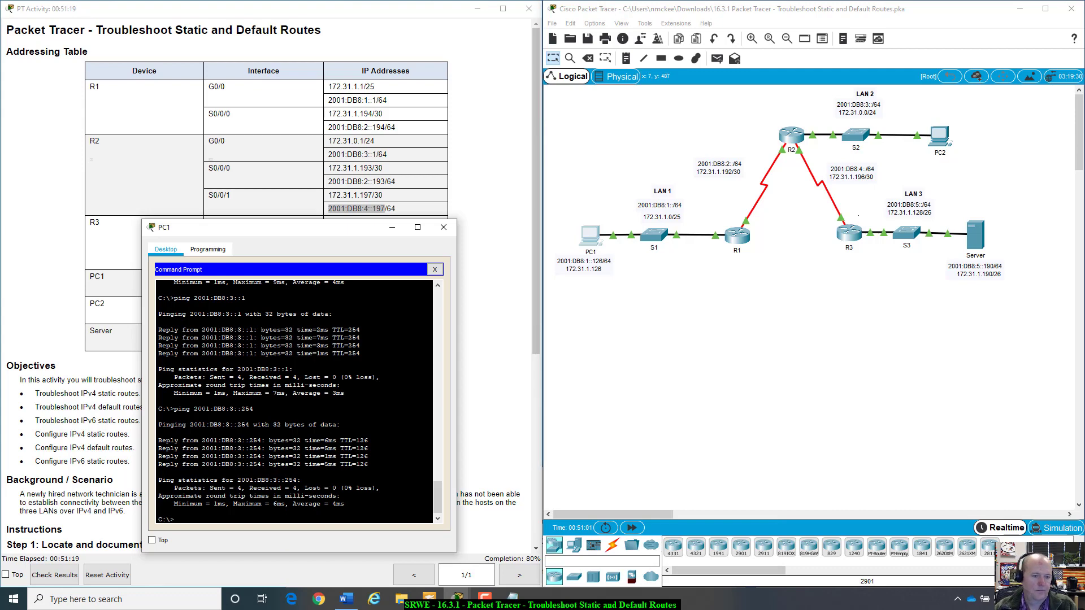
type("ping")
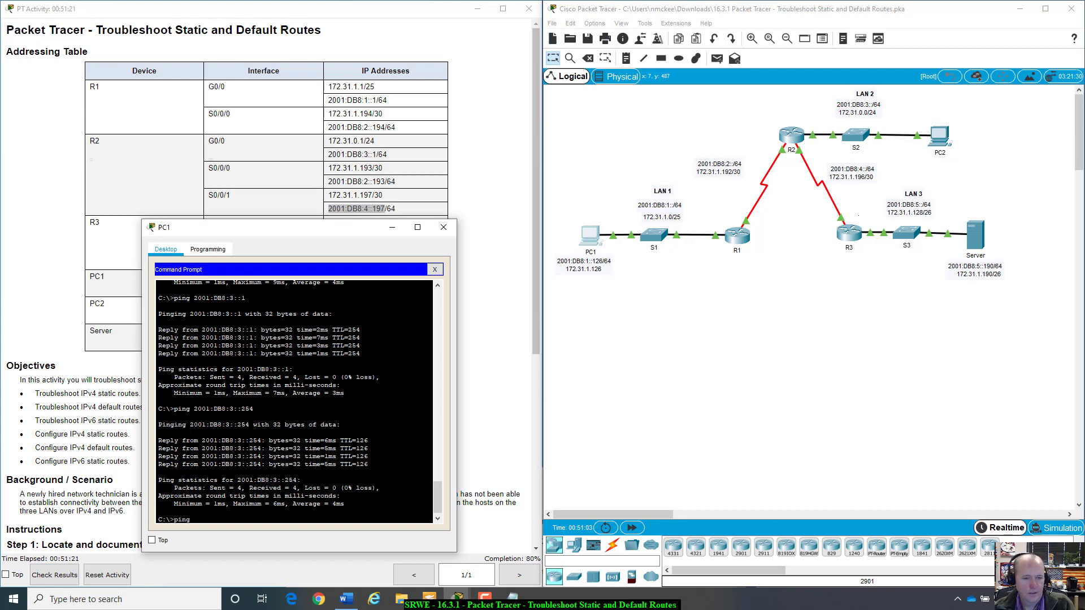
key("ctrl+v")
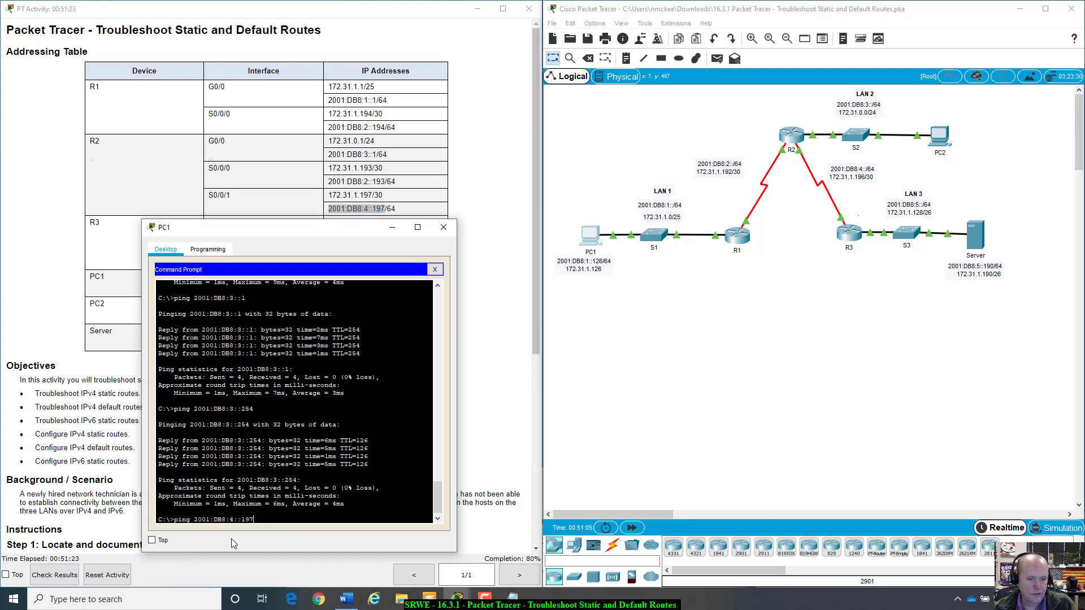
key("Return")
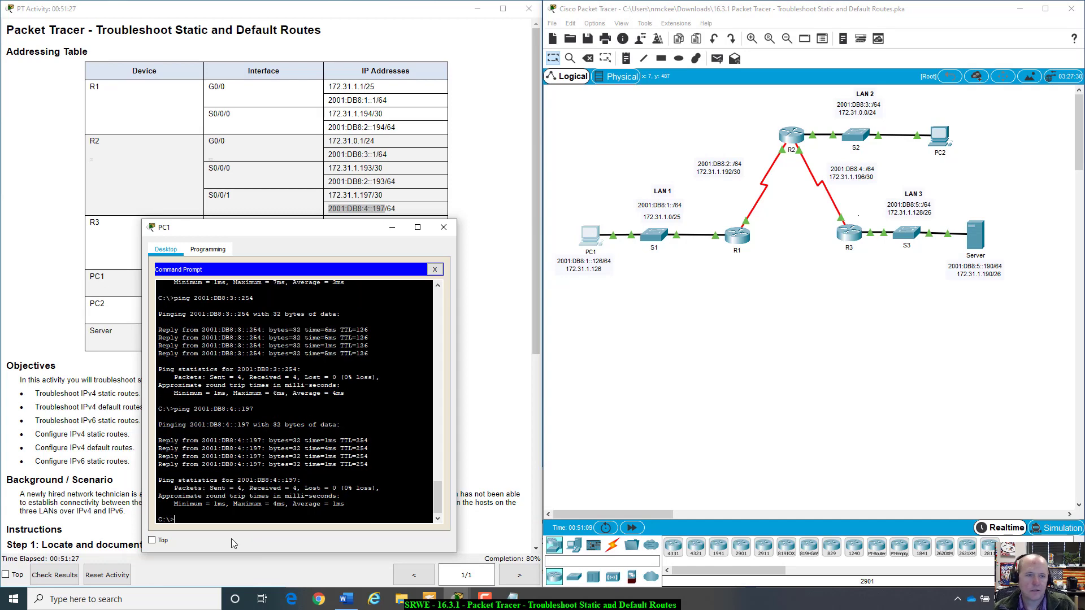
Ping R3's S0/0/1 IPv6 address 2001:DB8:4::198 from PC1's command prompt.
left_click(800, 157)
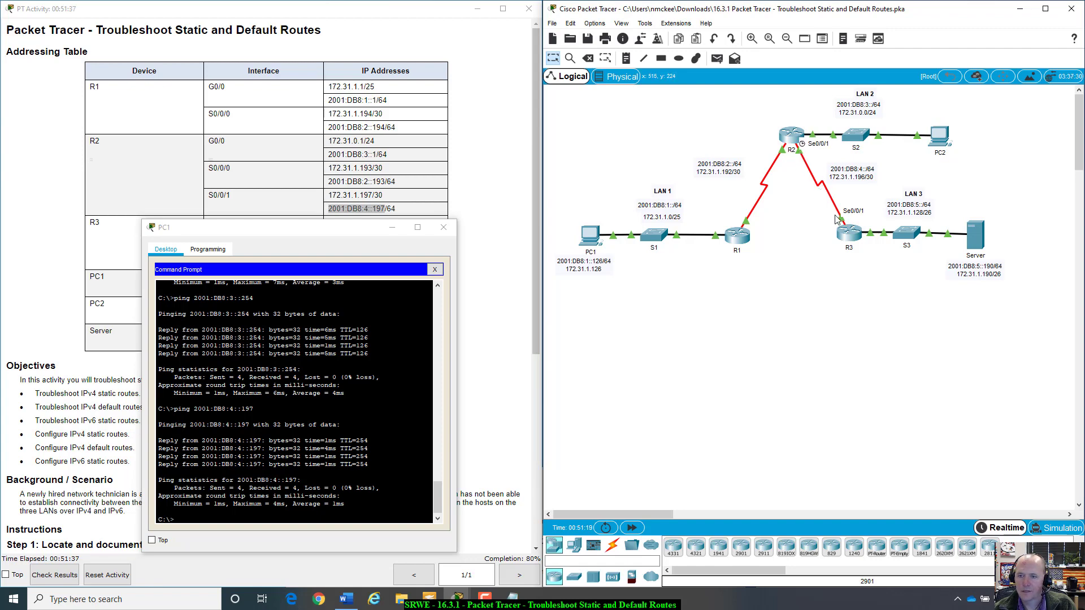
left_click_drag(201, 234, 198, 271)
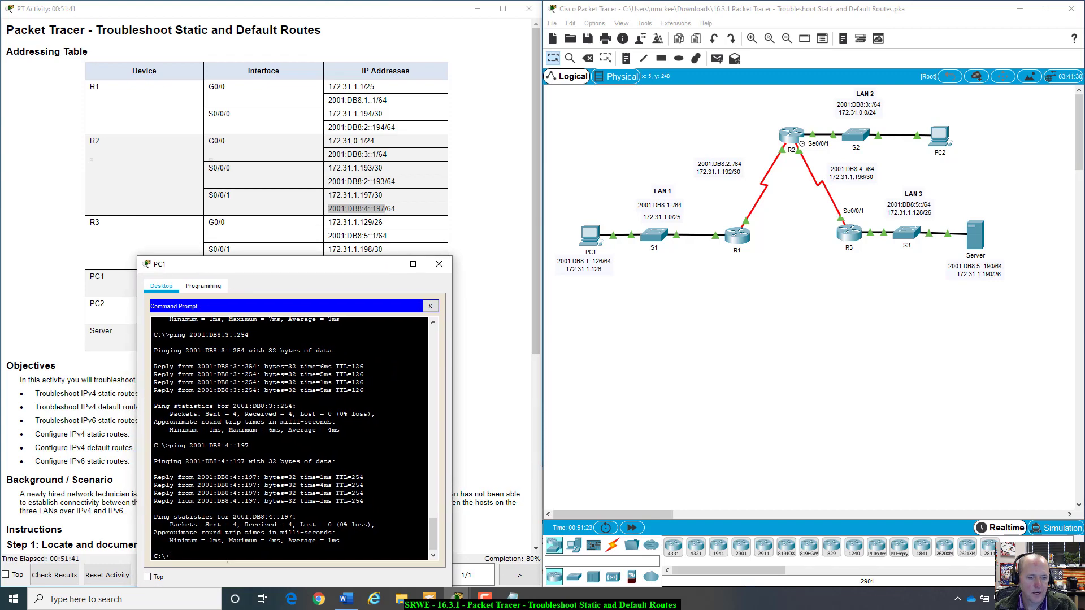
key("Up")
key("BackSpace")
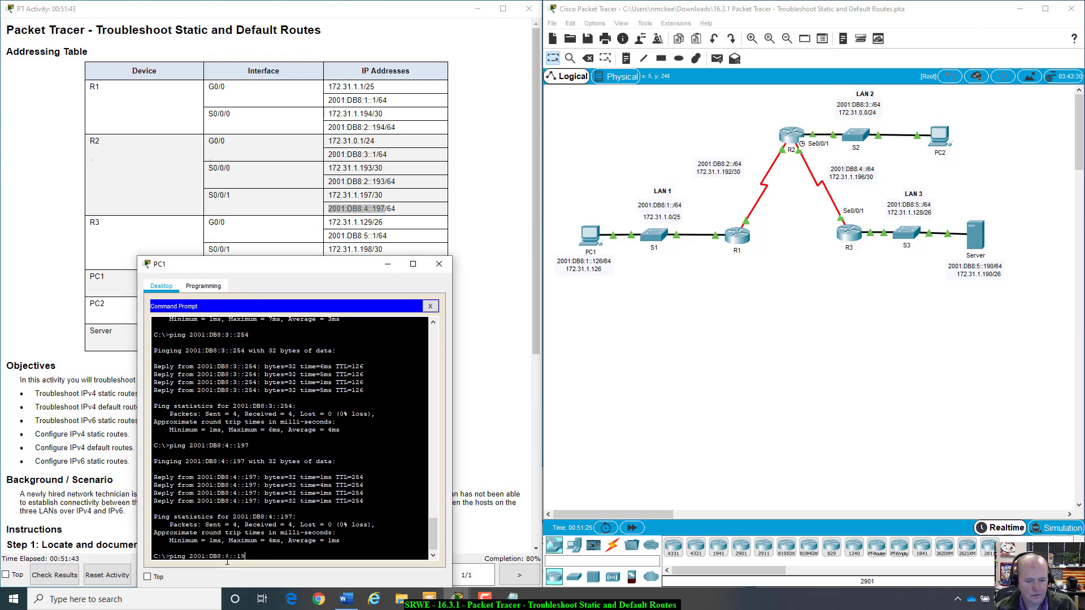
type("8")
key("Return")
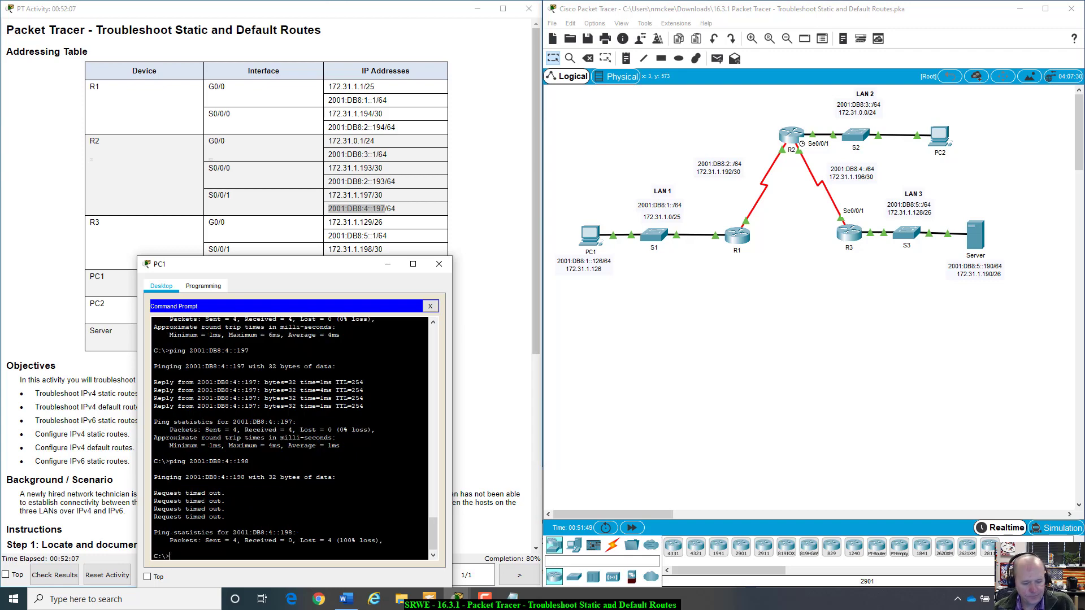
key("Return")
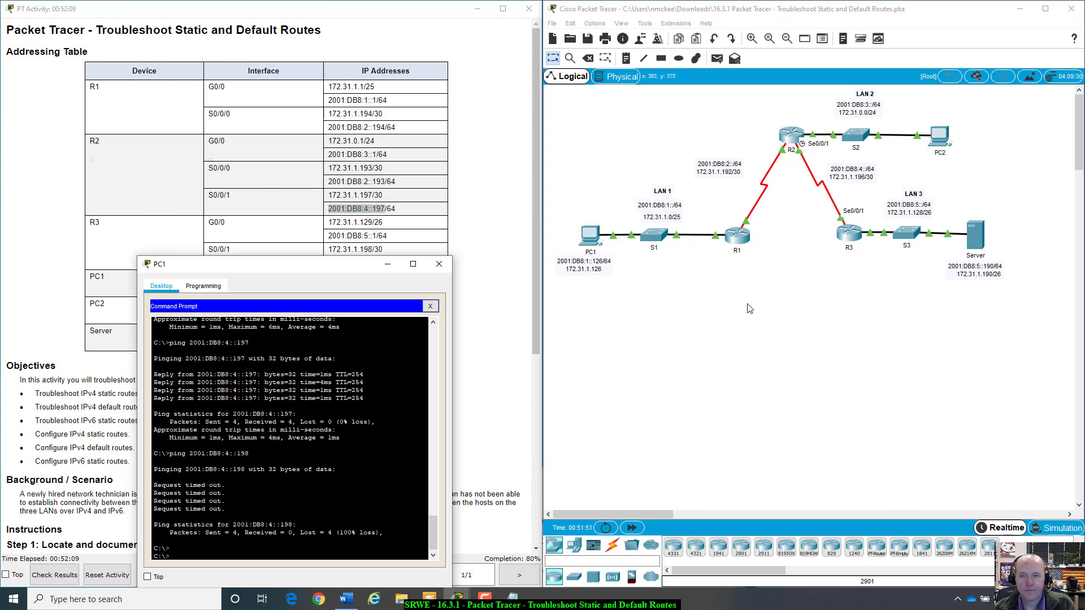
Display R2's running configuration with do show run, check its static routes against the topology, and close R2's console.
left_click(850, 73)
left_click(790, 134)
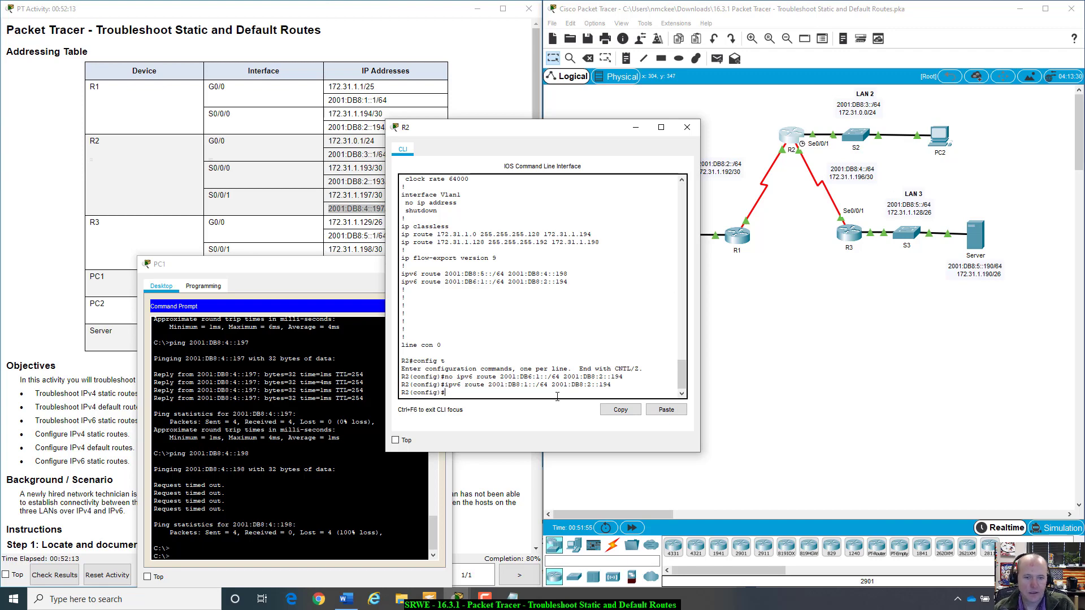
type("do sh")
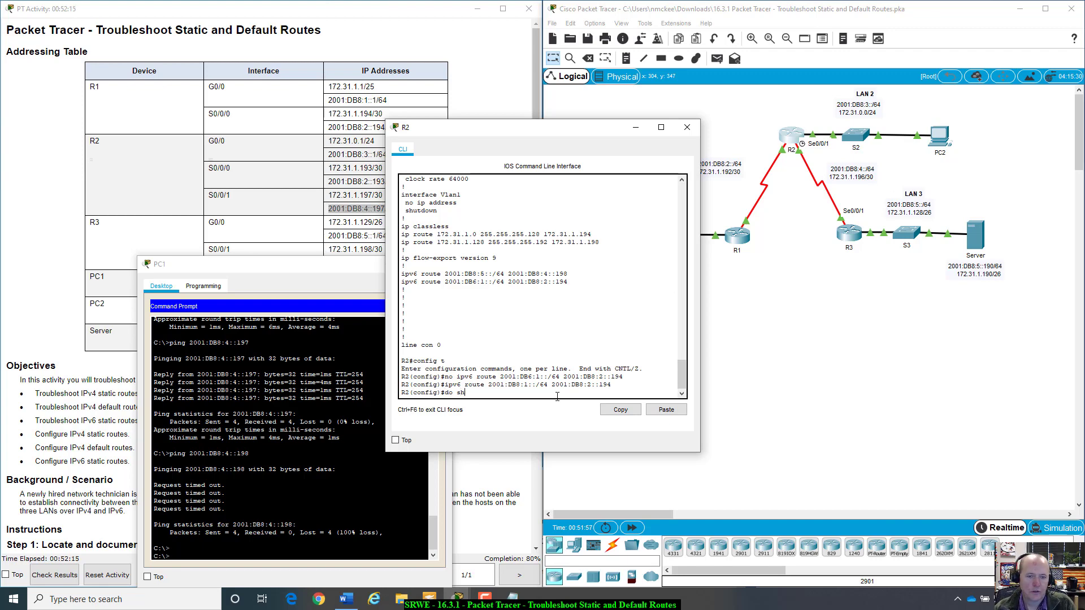
type("wow run")
key("Return")
key("space")
key("space")
key("space")
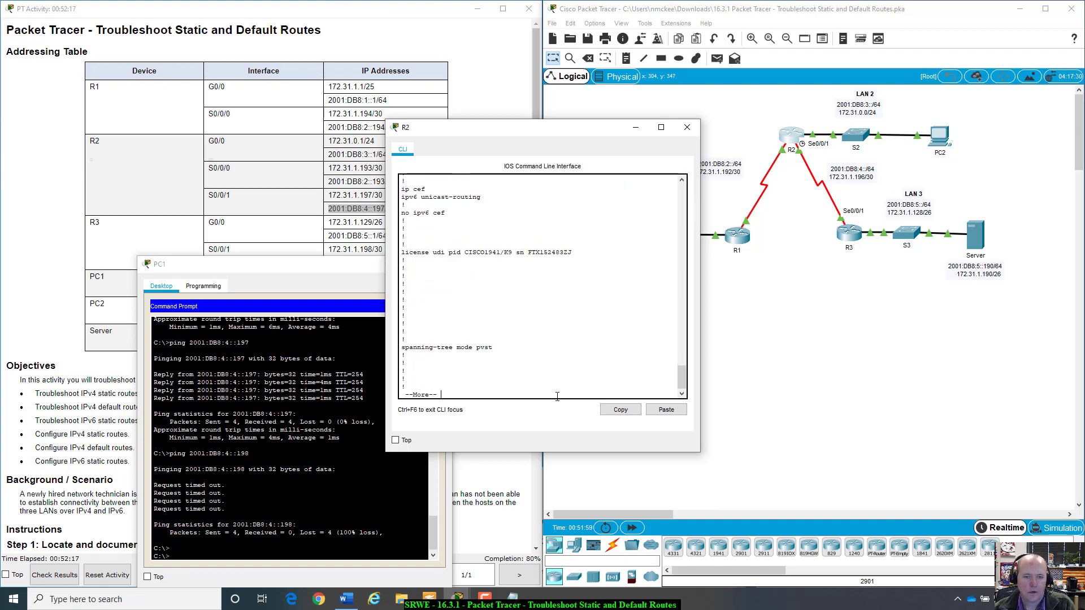
key("space")
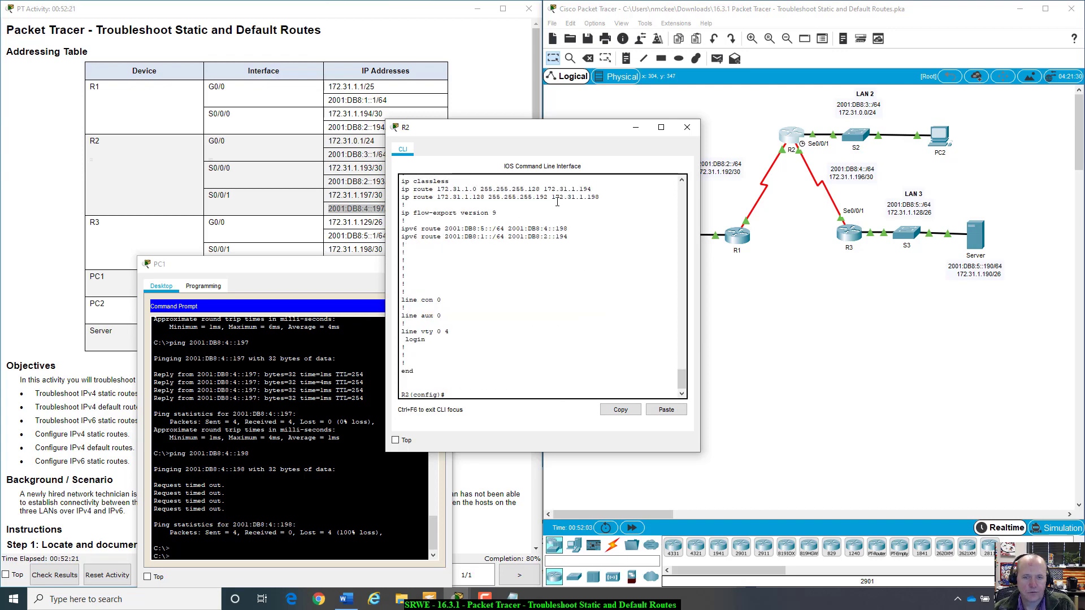
left_click_drag(606, 131, 743, 312)
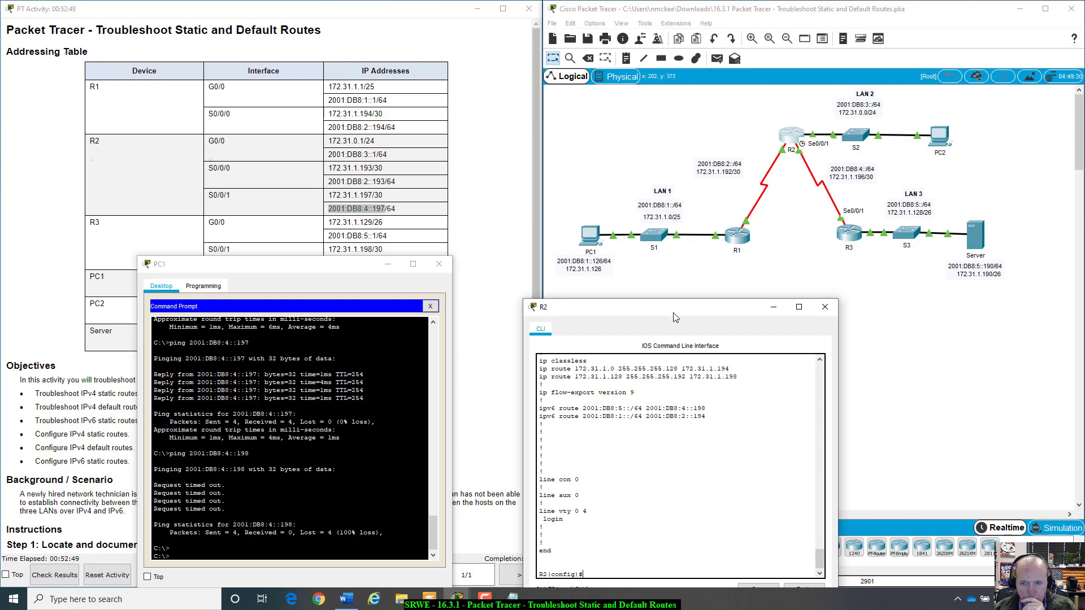
left_click_drag(673, 314, 709, 305)
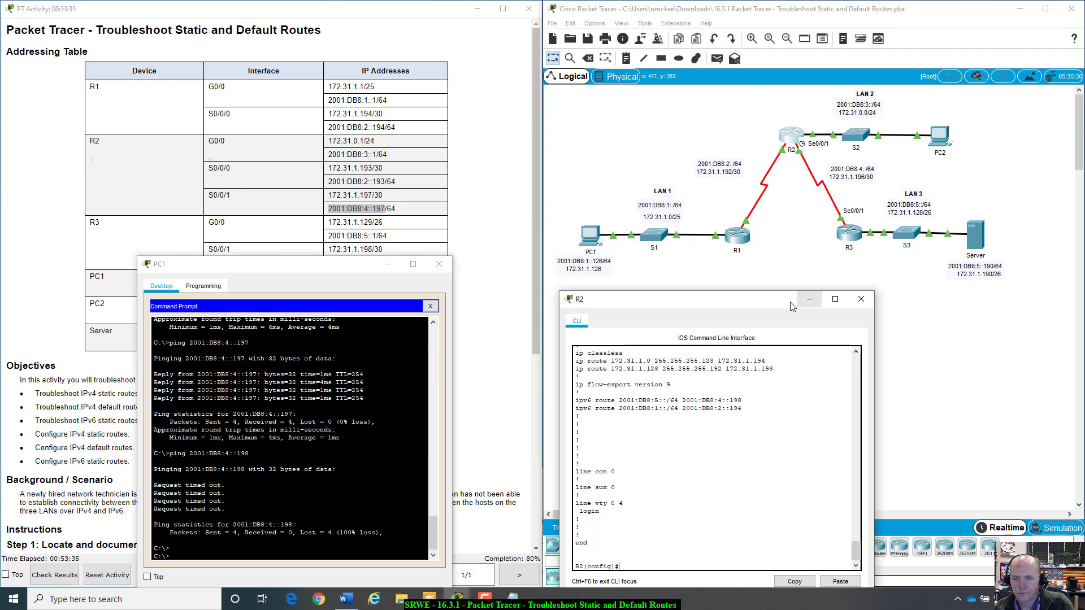
left_click_drag(792, 306, 813, 279)
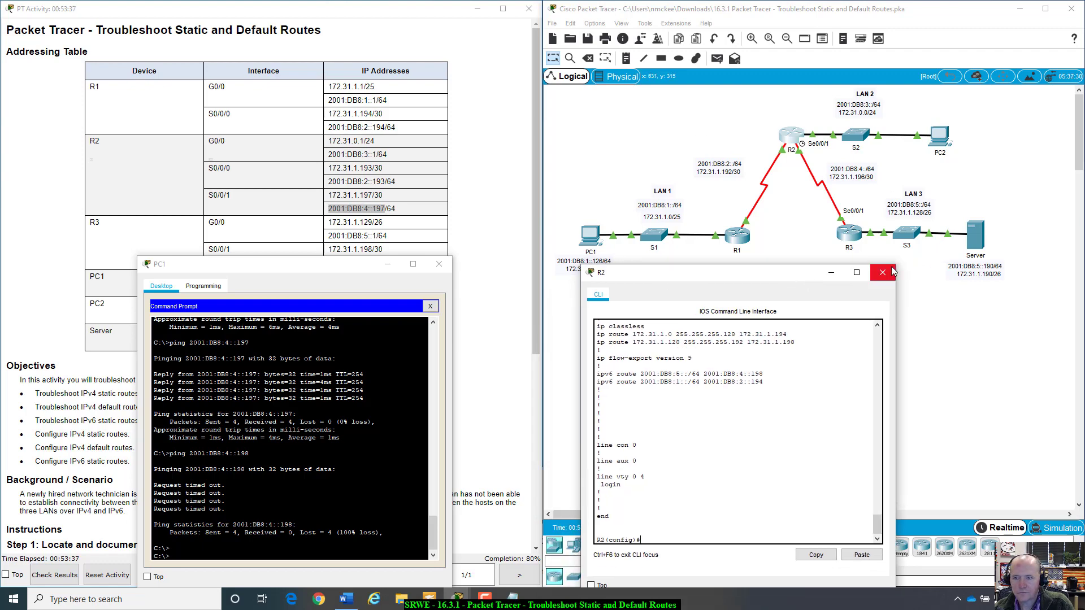
left_click(892, 272)
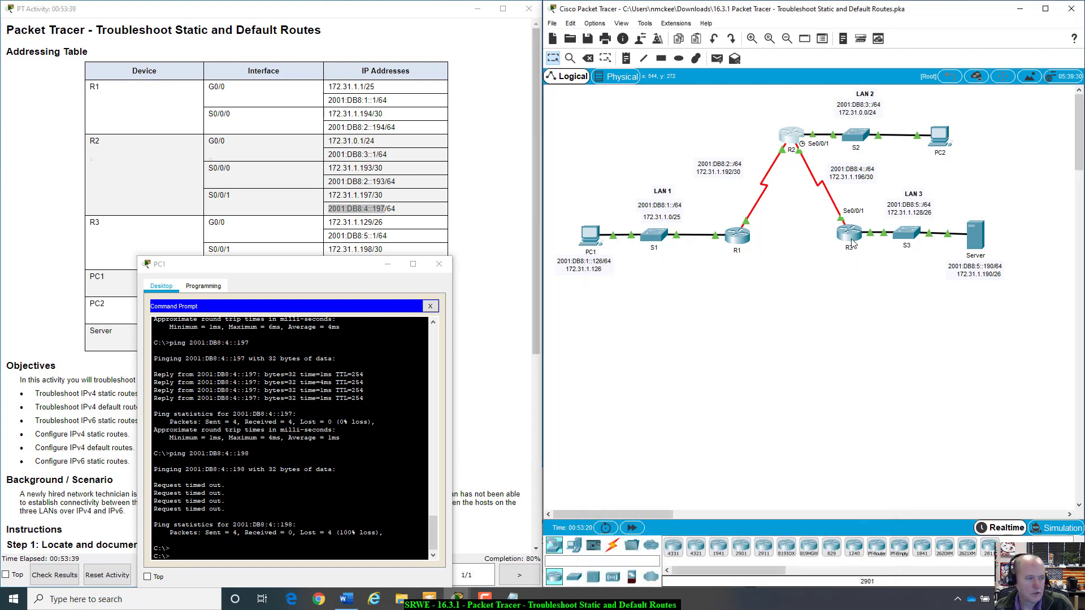
Enter privileged mode on R3 and display its running configuration with show run to examine the IPv4 and IPv6 static routes.
mouse_move(852, 243)
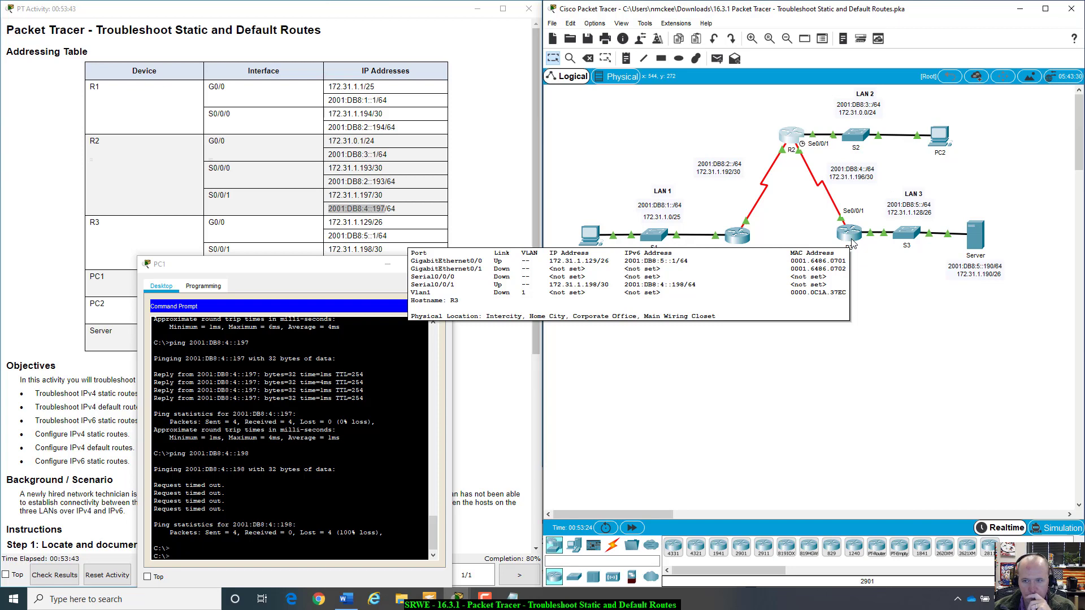
left_click(853, 243)
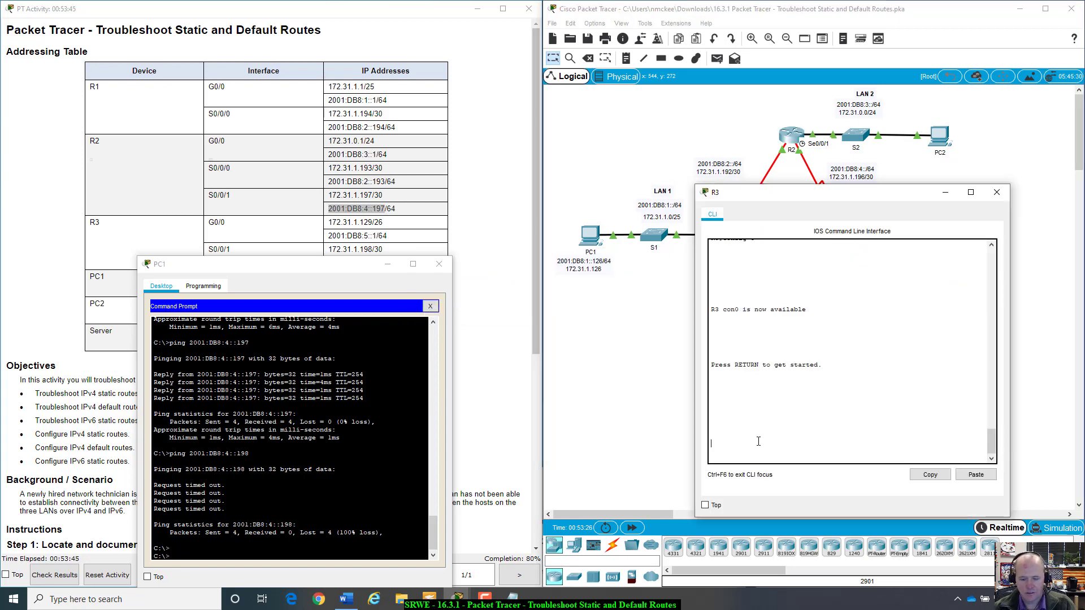
key("Return")
type("enable")
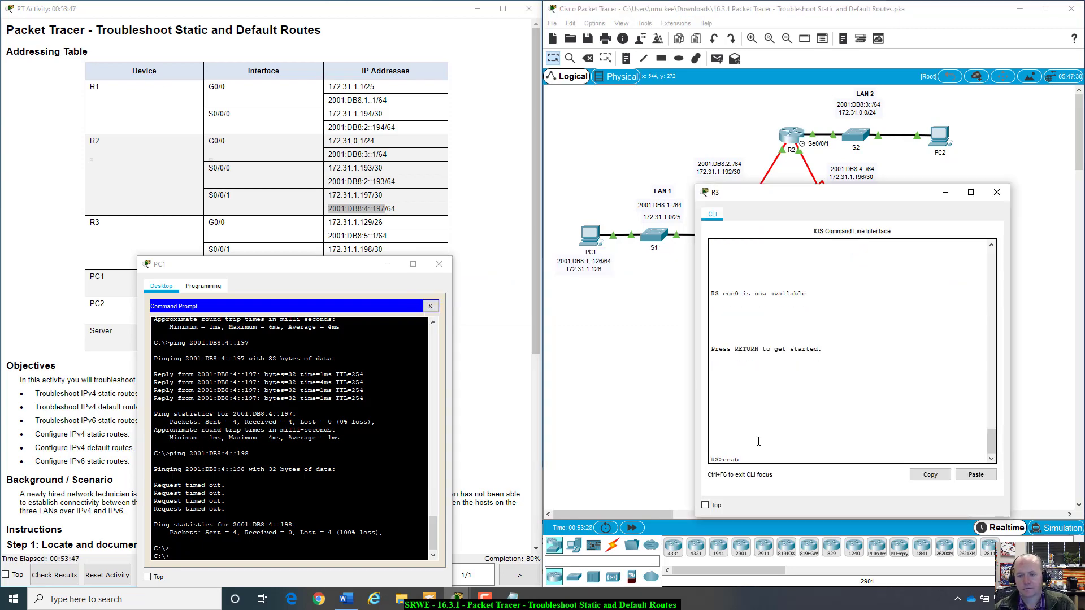
key("Return")
type("show run")
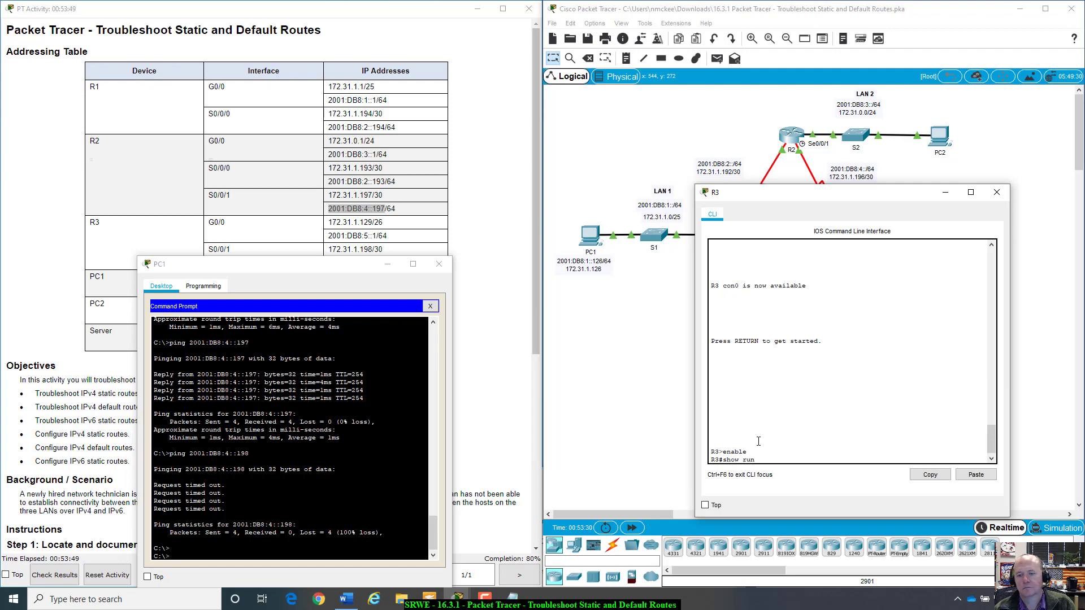
key("Return")
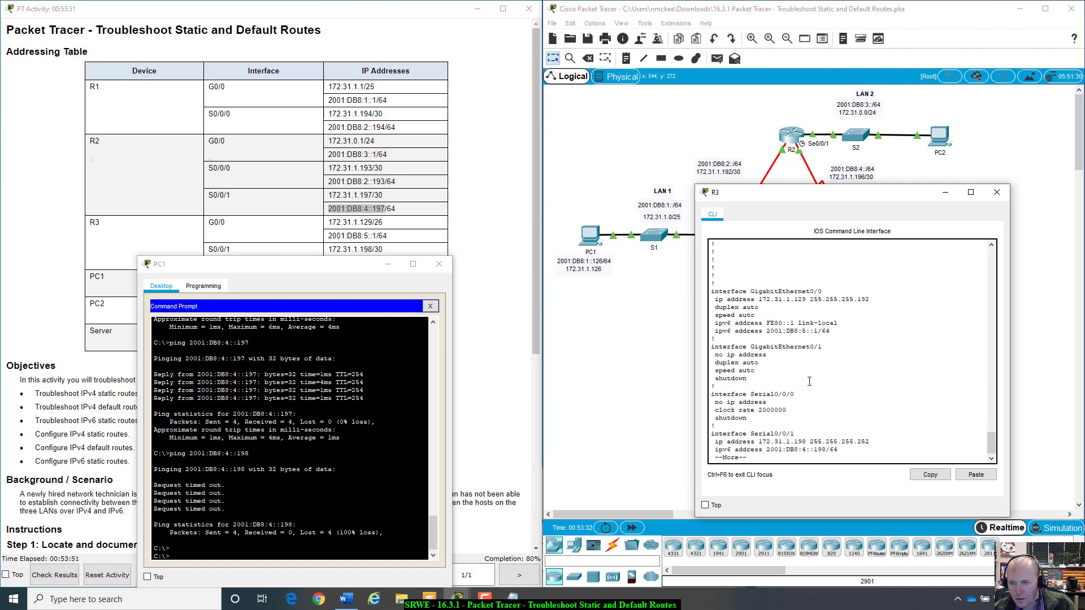
key("space")
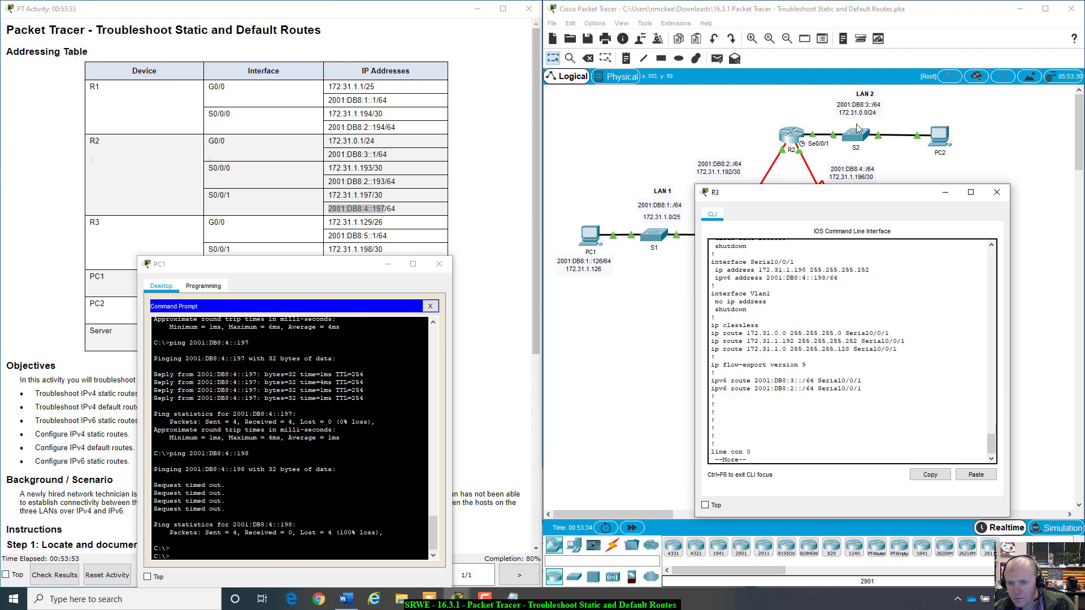
left_click_drag(876, 201, 774, 296)
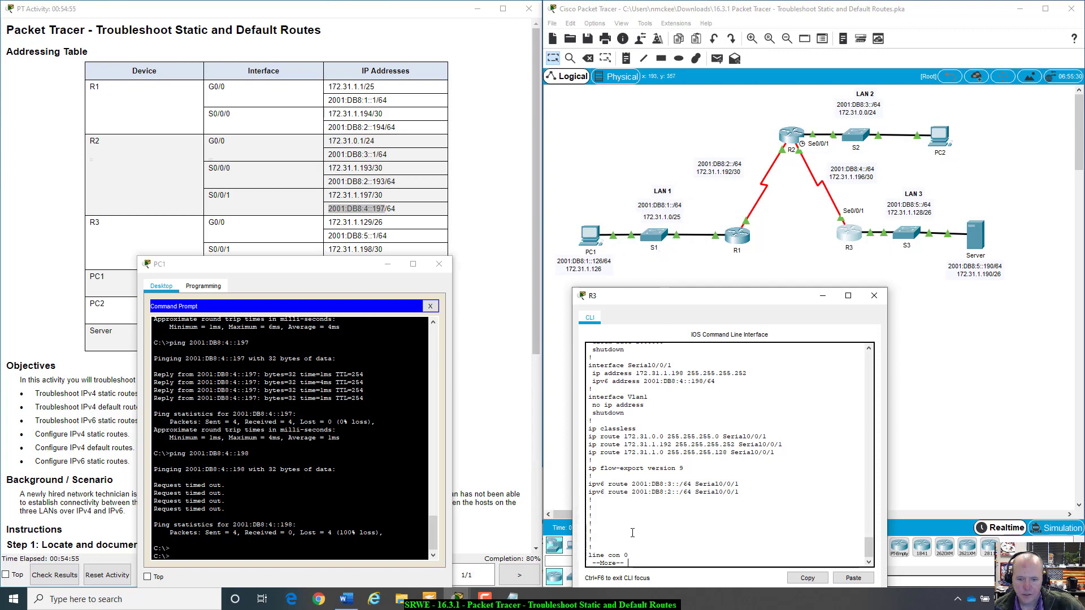
scroll(632, 533, "down", 1)
key("q")
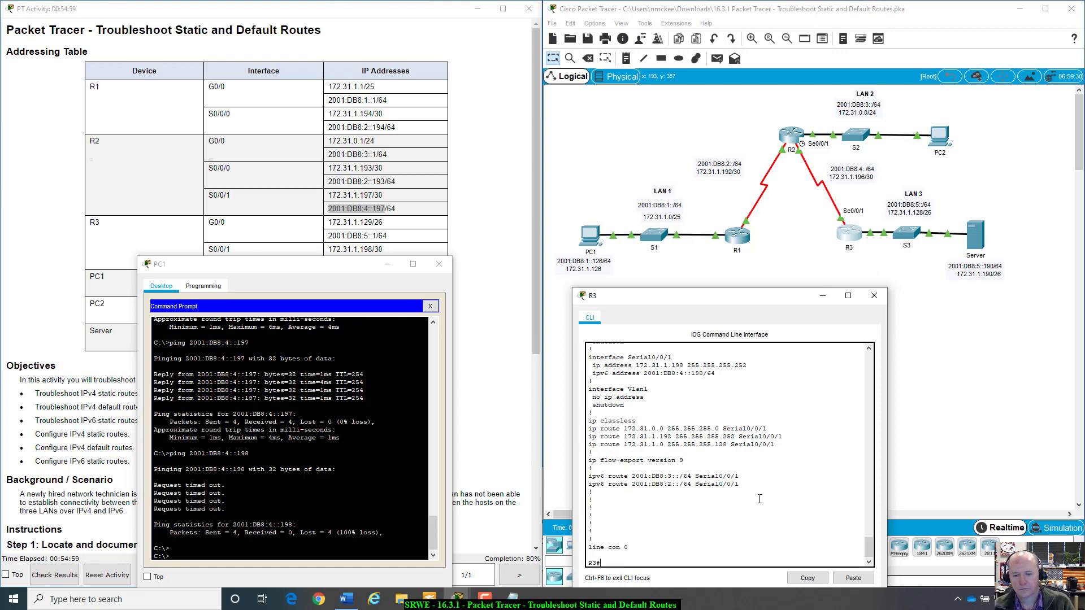
type("confi")
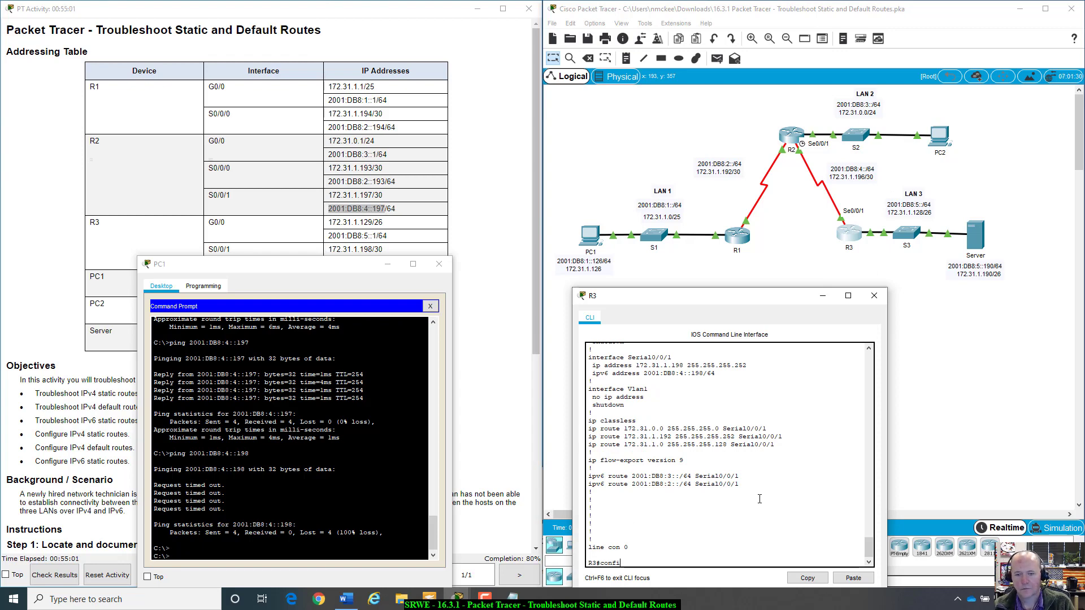
key("BackSpace")
key("BackSpace")
key("BackSpace")
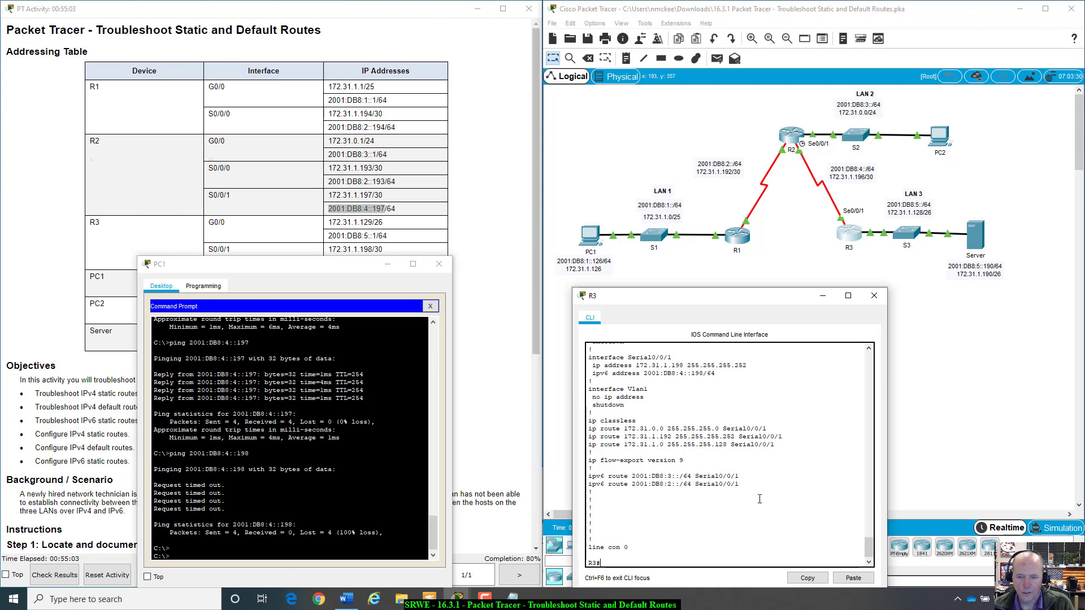
Copy the line ipv6 route 2001:DB8:2::/64 Serial0/0/1 from R3's running configuration and enter global configuration mode with config t.
left_click_drag(741, 485, 590, 485)
right_click(591, 484)
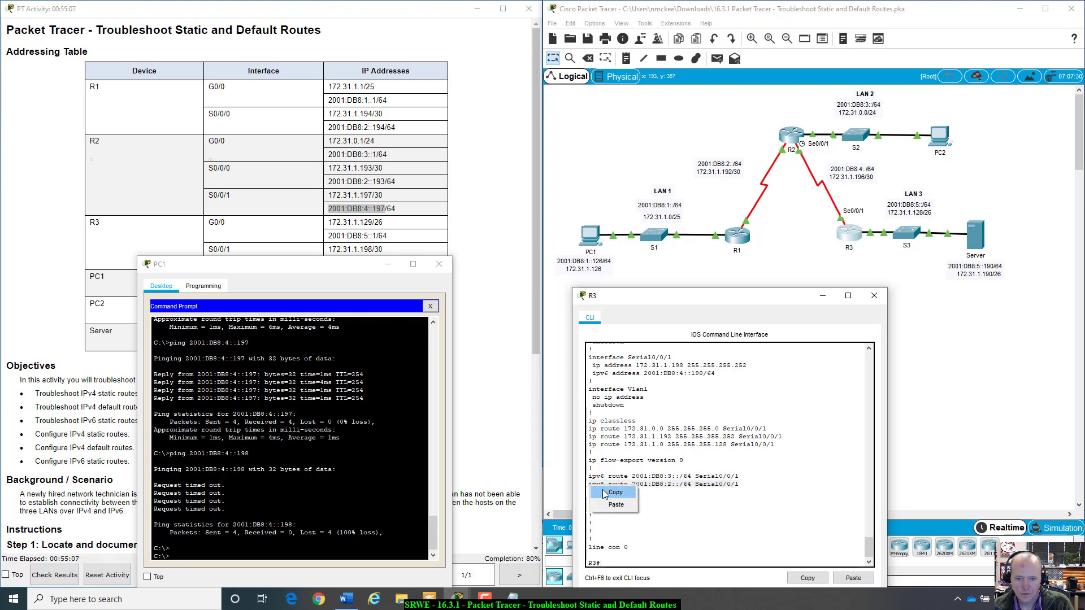
left_click(605, 492)
left_click(621, 564)
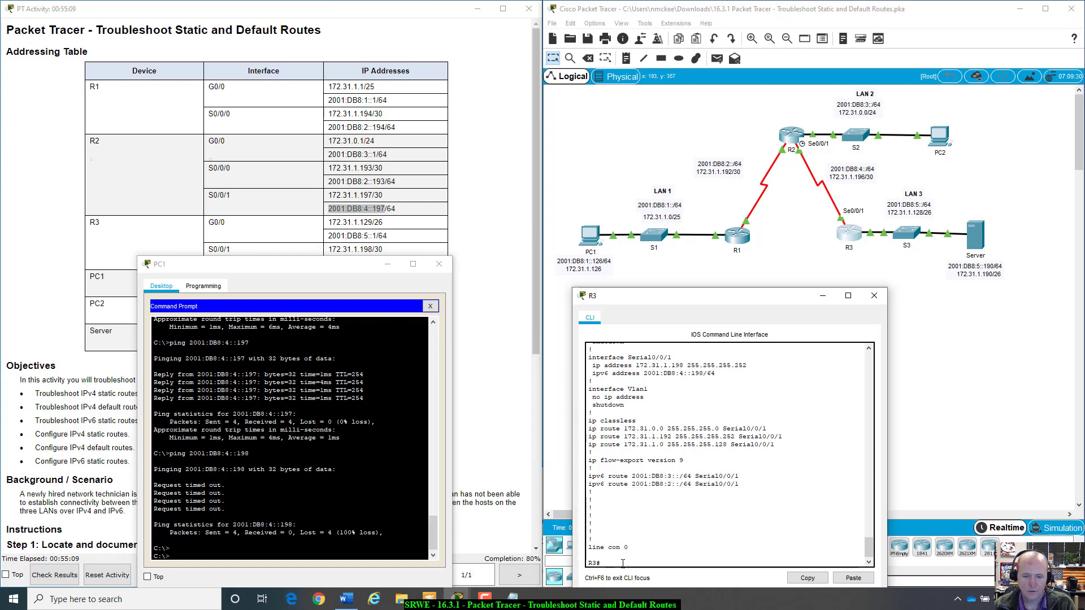
type("config t")
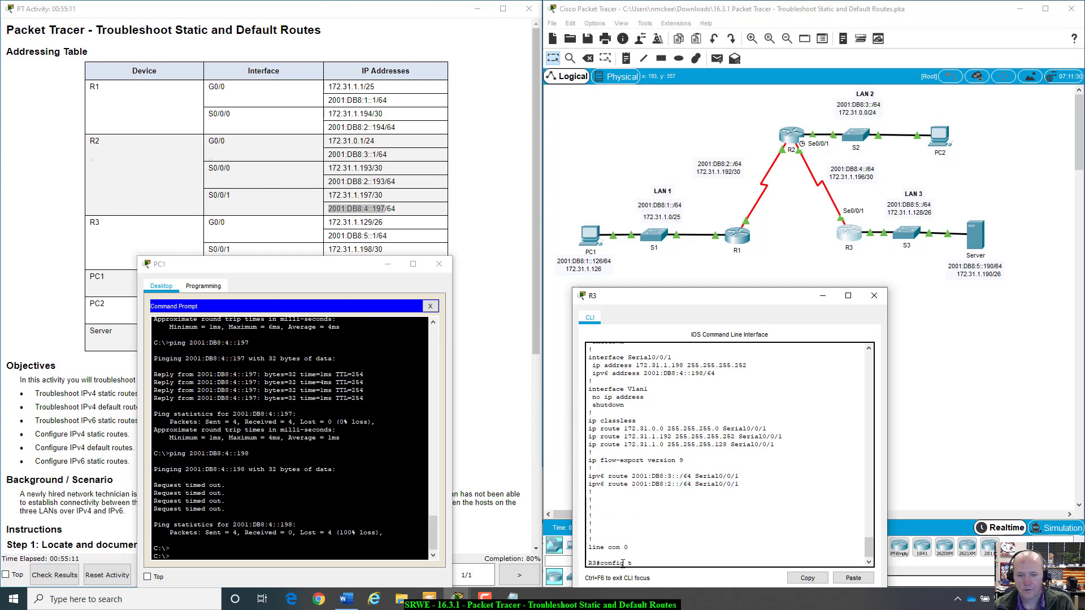
key("Return")
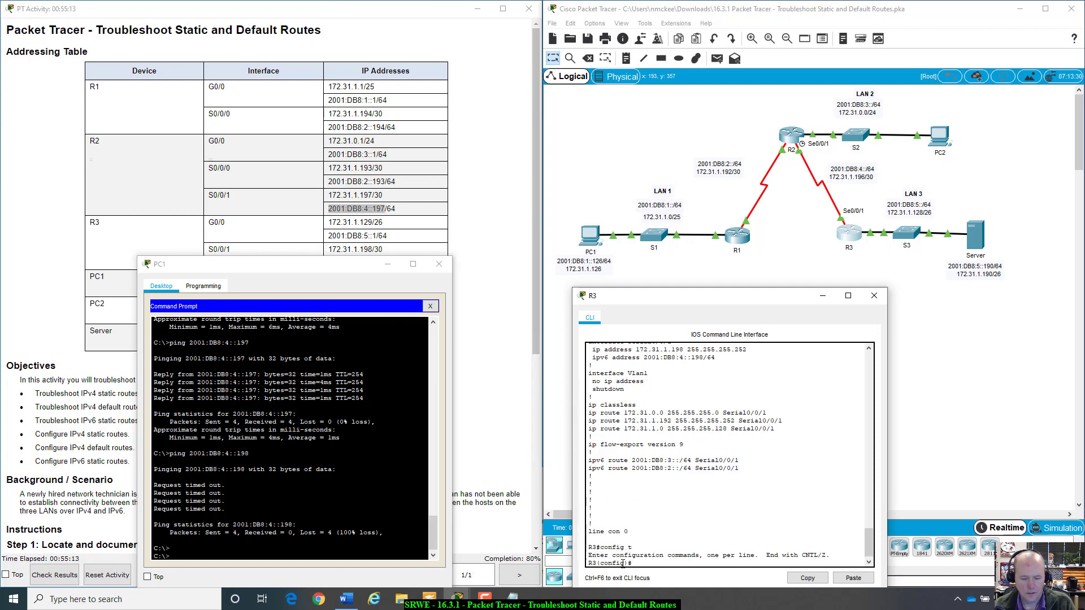
Add the static route ipv6 route 2001:DB8:1::/64 Serial0/0/1 on R3 by adapting the copied line, and close R3's console.
right_click(701, 571)
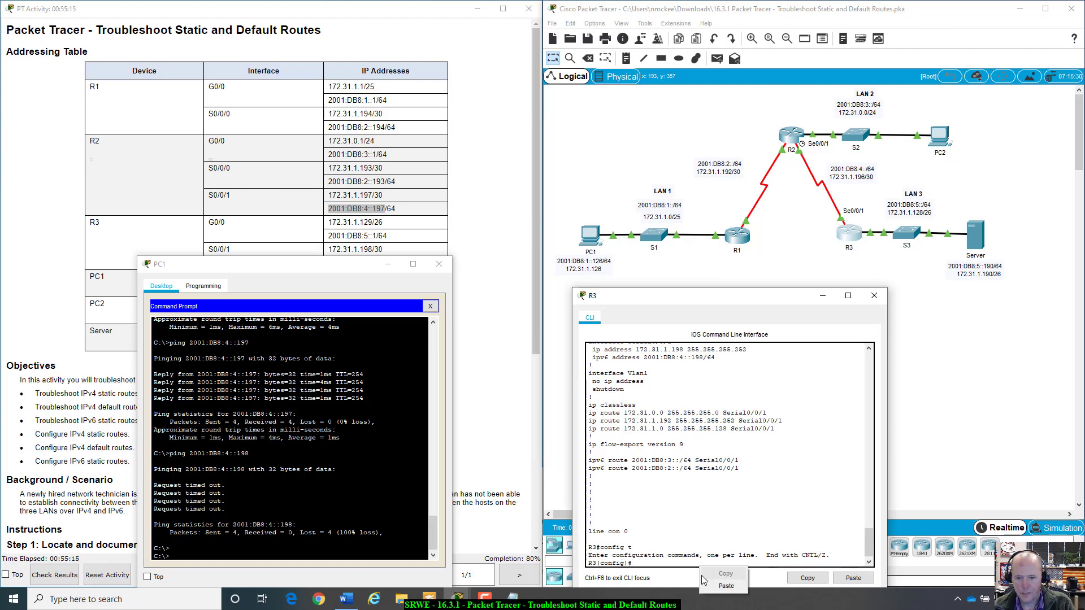
left_click(706, 586)
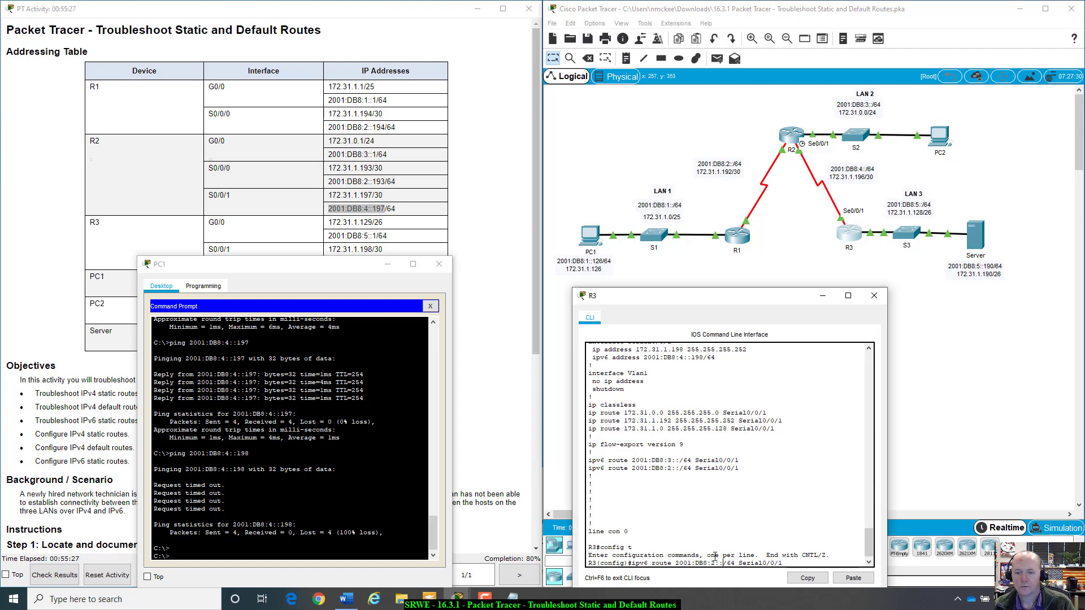
key("BackSpace")
type("1")
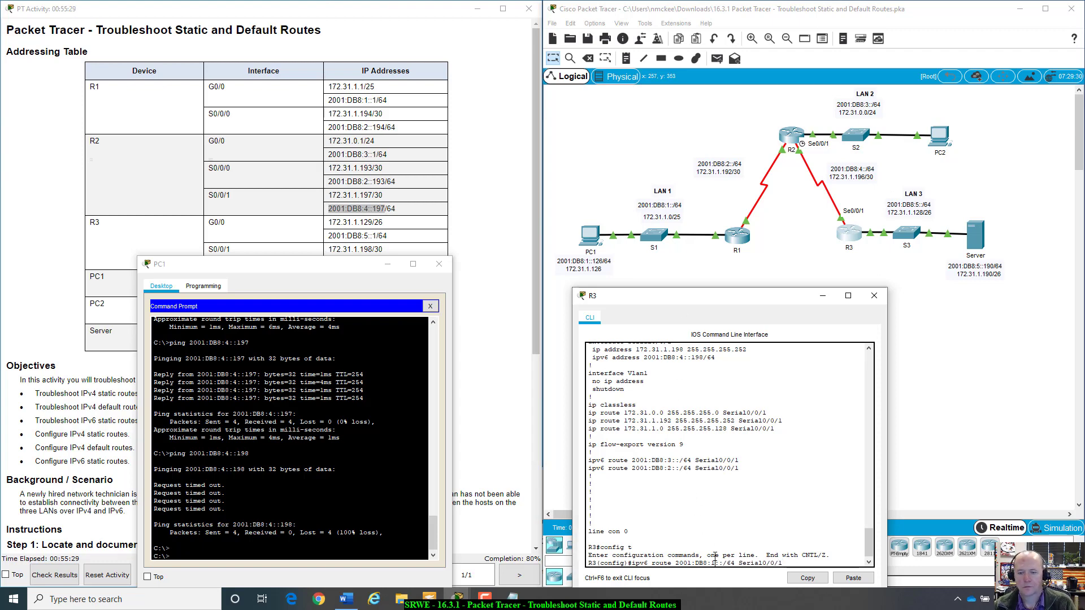
key("Return")
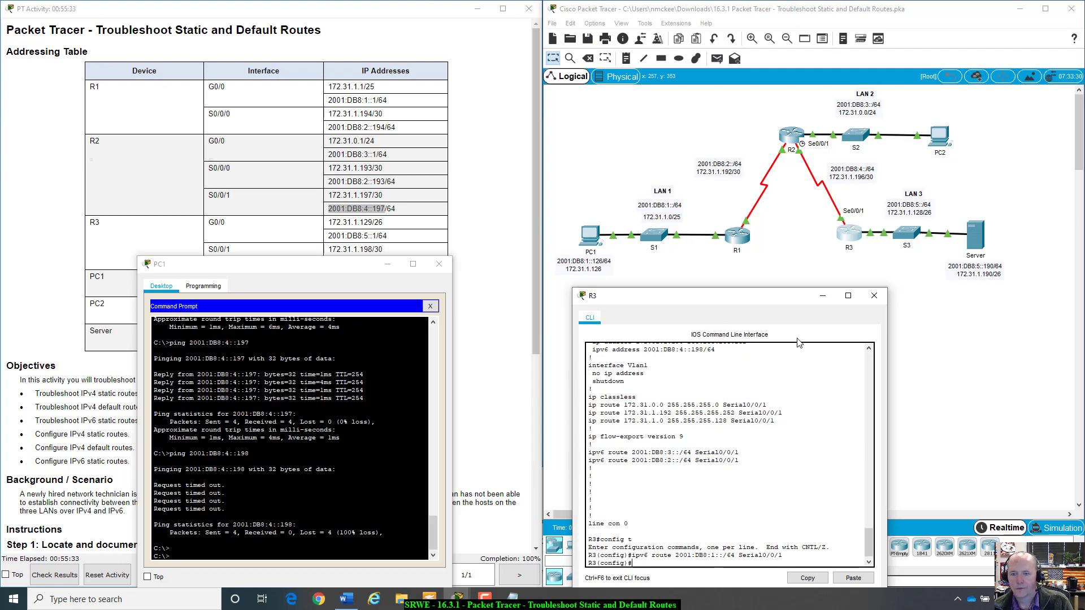
left_click_drag(790, 301, 892, 278)
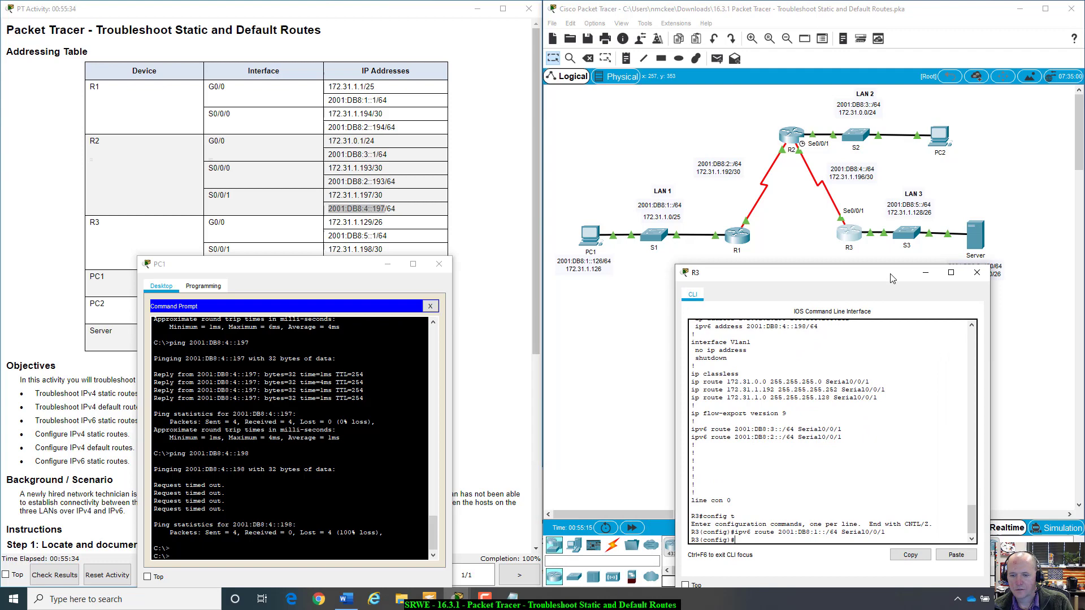
left_click(977, 273)
Repeat the ping to R3's S0/0/1 address 2001:DB8:4::198 from PC1's command prompt.
left_click(355, 271)
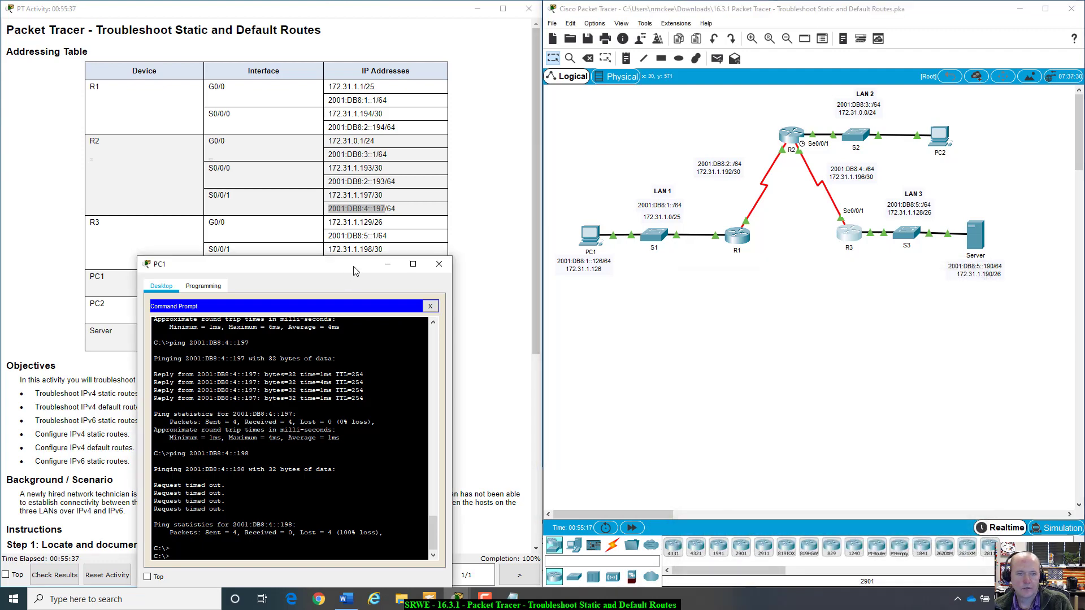
left_click_drag(355, 271, 349, 222)
key("Up")
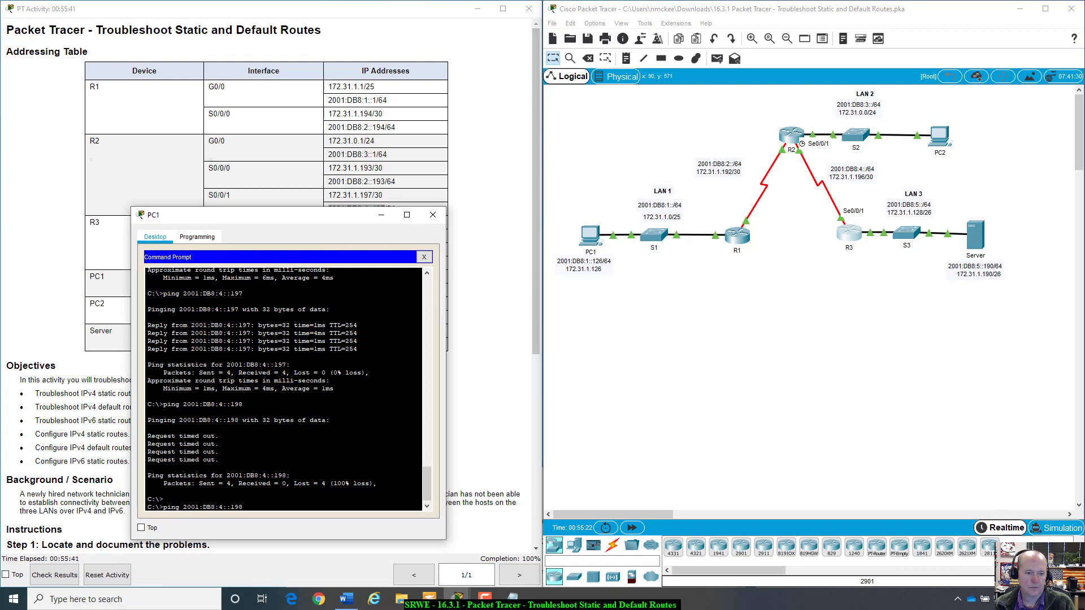
key("Return")
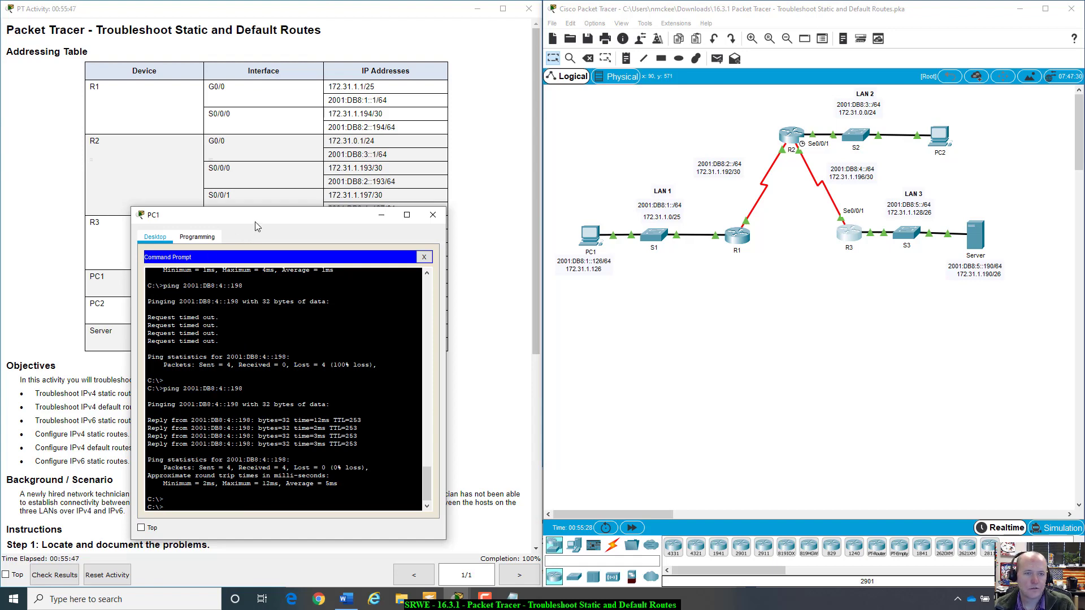
Copy R3's G0/0 IPv6 address 2001:DB8:5::1 from the addressing table and paste it at PC1's command prompt.
left_click_drag(255, 222, 559, 366)
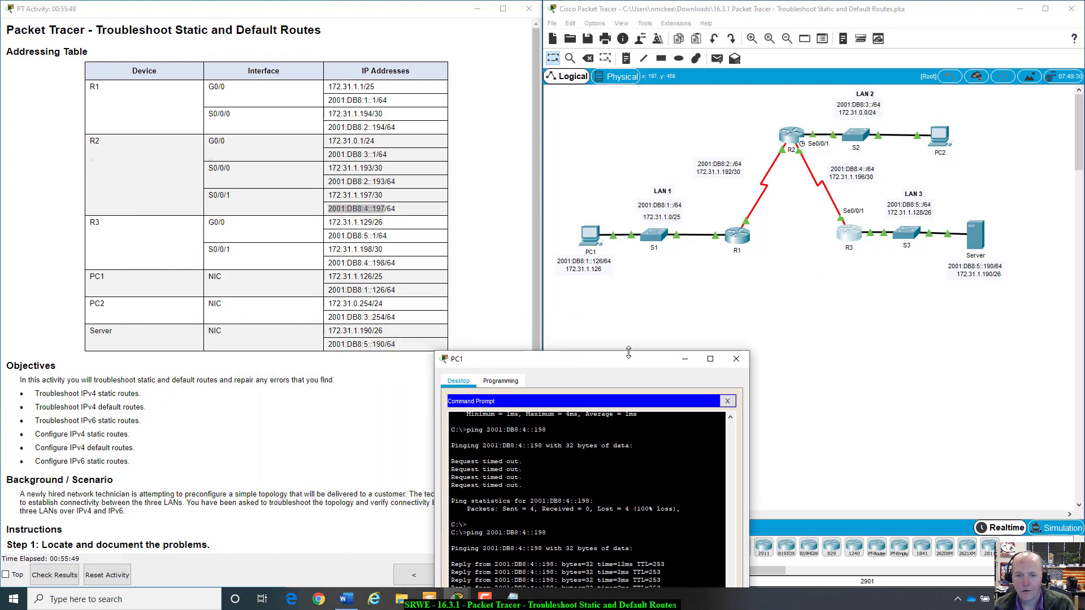
left_click_drag(629, 353, 331, 245)
key("ctrl+c")
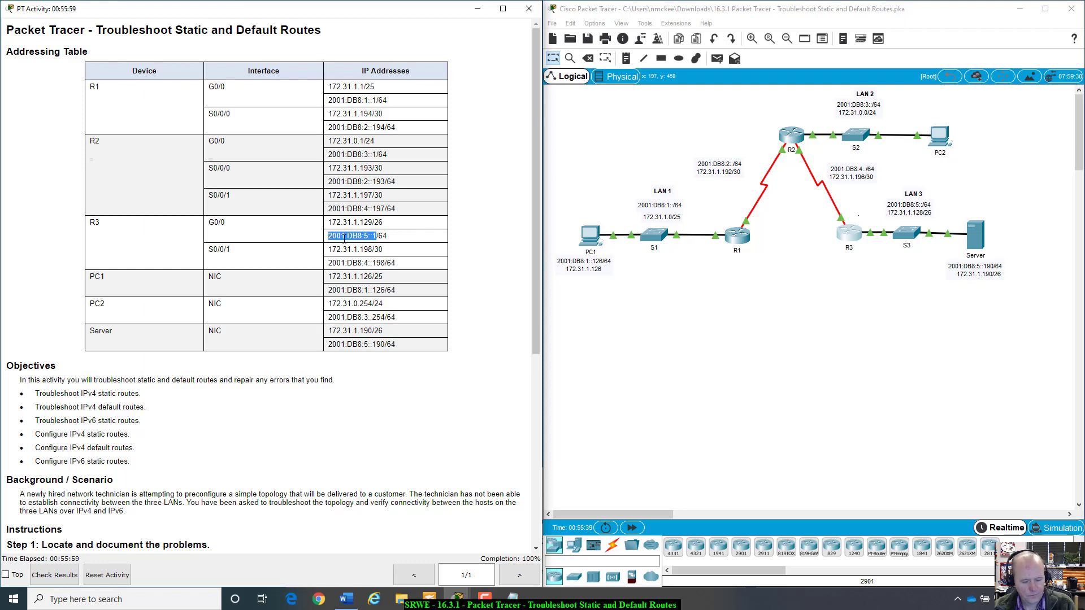
left_click(600, 244)
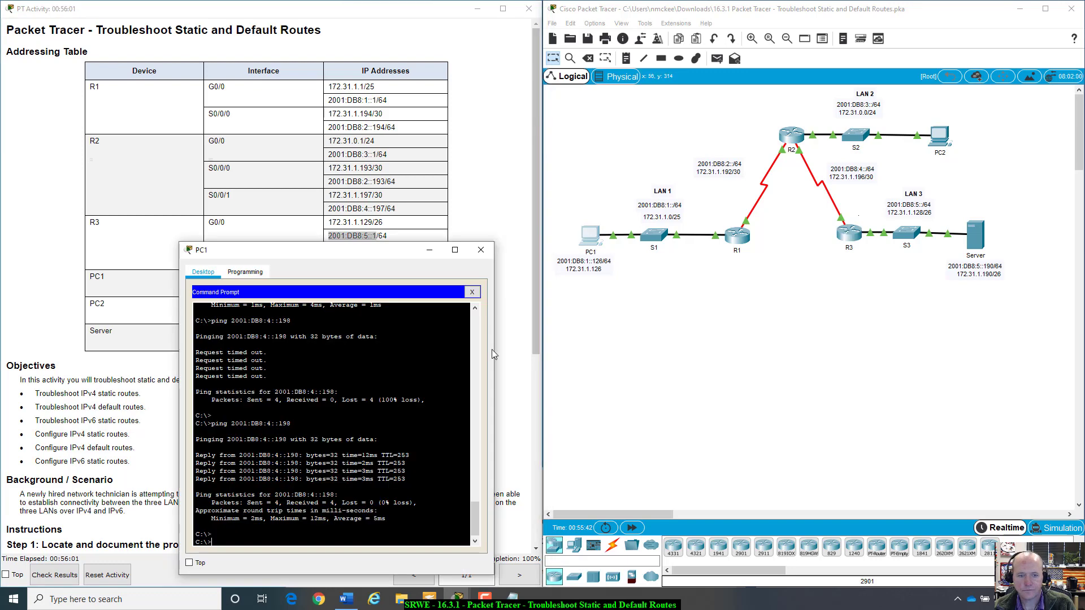
right_click(268, 546)
left_click(282, 563)
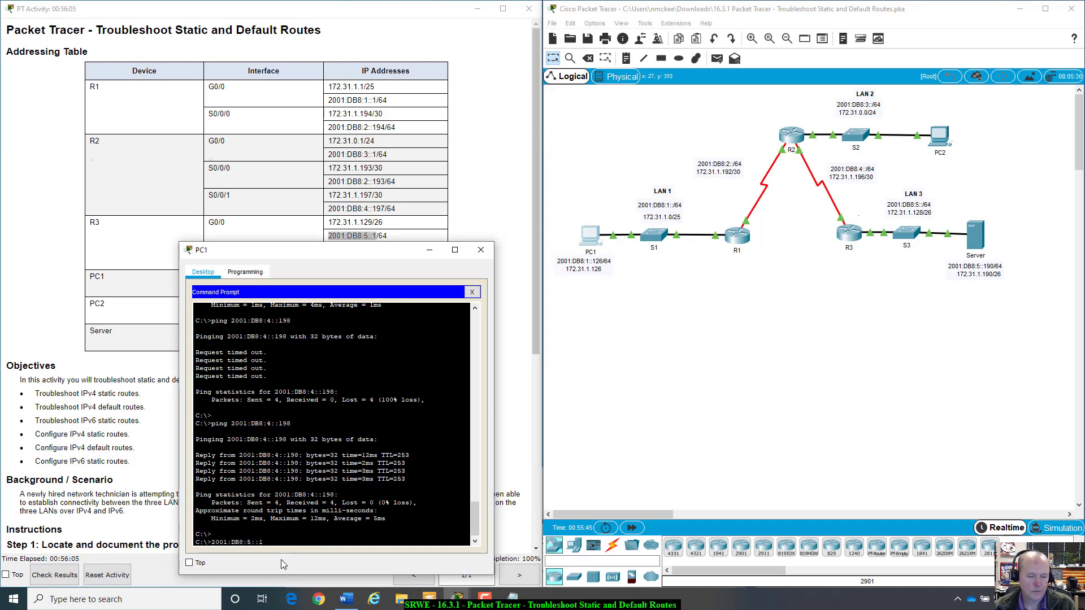
Put ping before the pasted address, run ping 2001:DB8:5::1 from PC1, and interrupt it early.
key("Left")
key("Left")
key("Left")
key("Left")
key("Left")
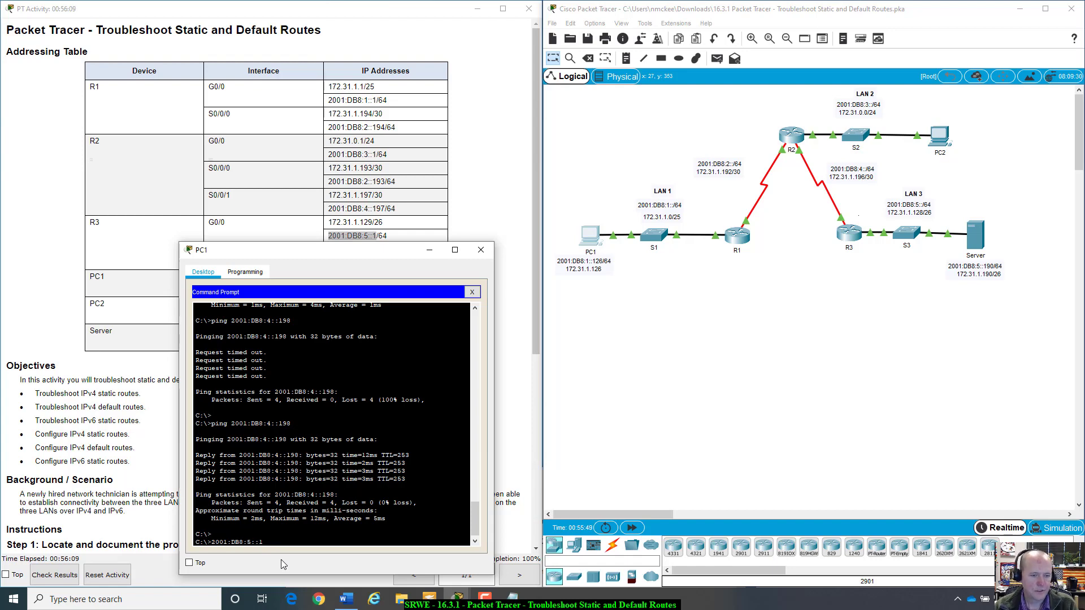
type("ping")
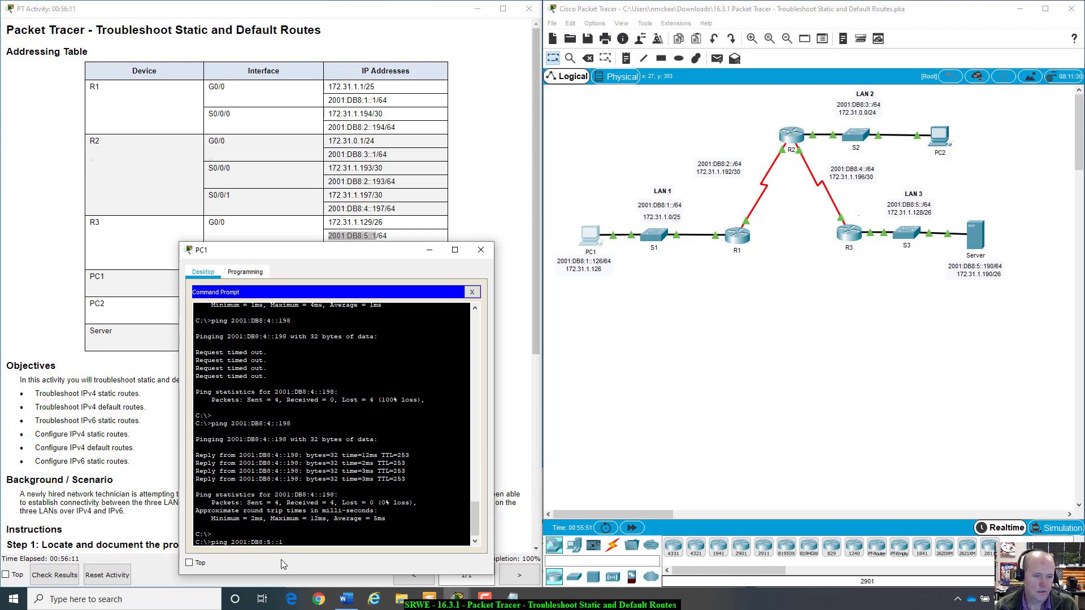
key("Return")
key("ctrl+c")
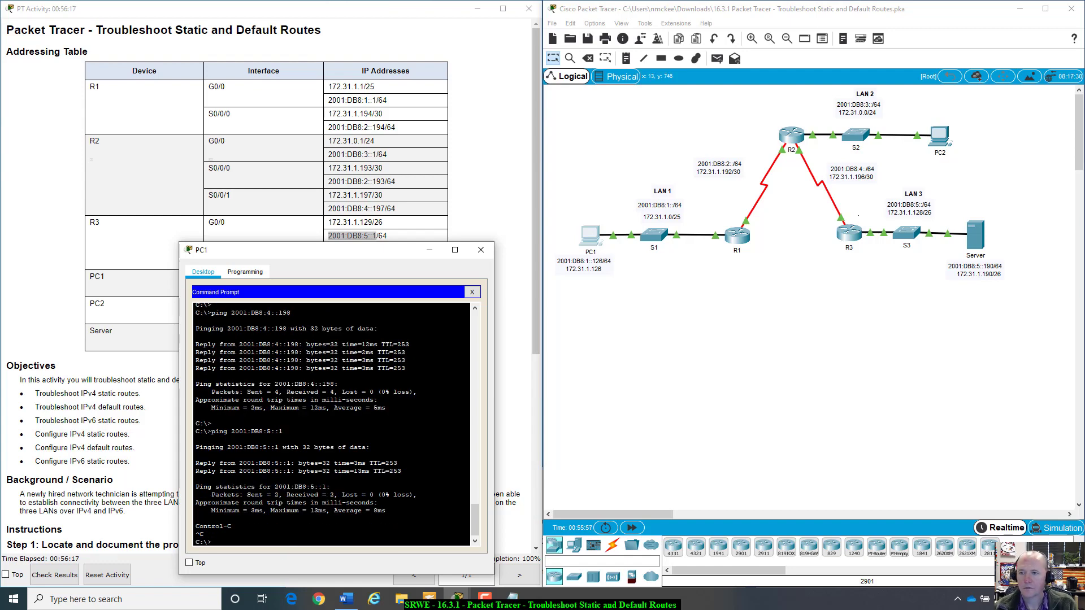
Copy the Server's IPv6 address 2001:DB8:5::190 from its topology label, ping it from PC1, and put PC1's window out of the way.
left_click(995, 267)
left_click(947, 267, "shift")
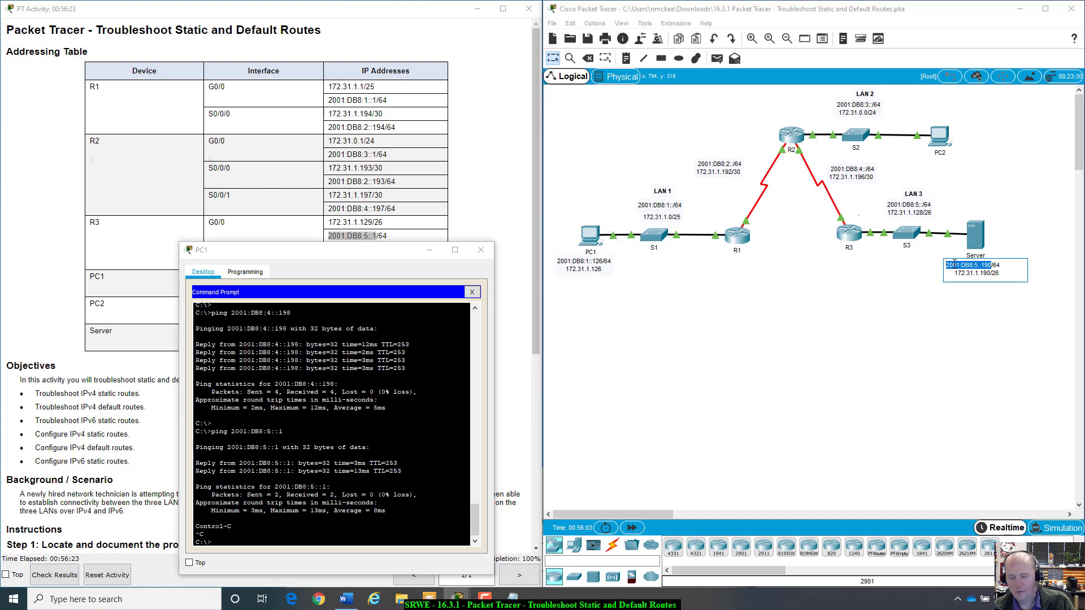
left_click(254, 540)
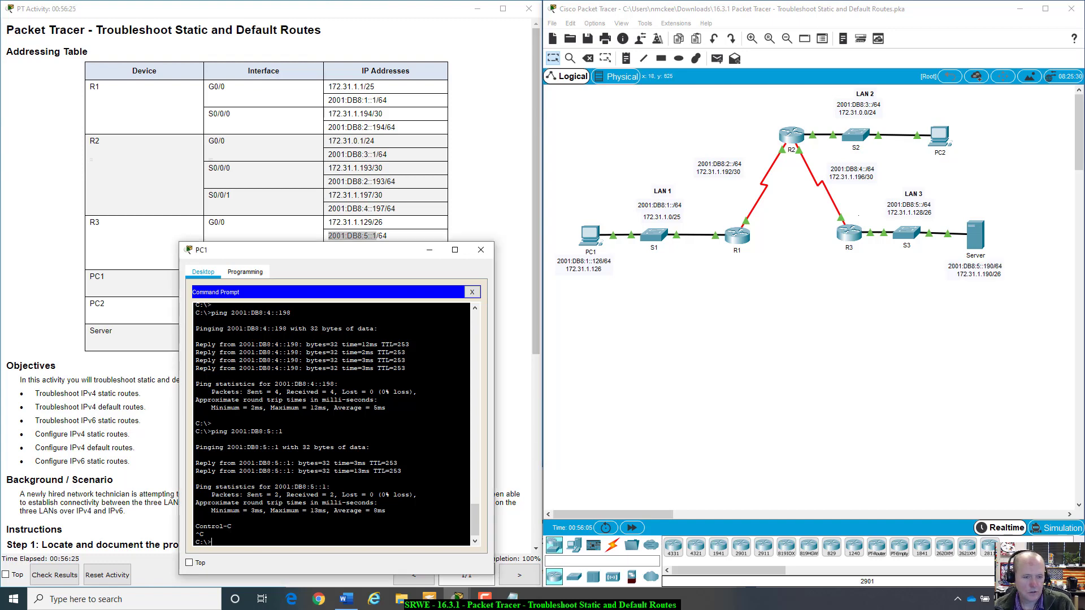
right_click(254, 540)
left_click(273, 559)
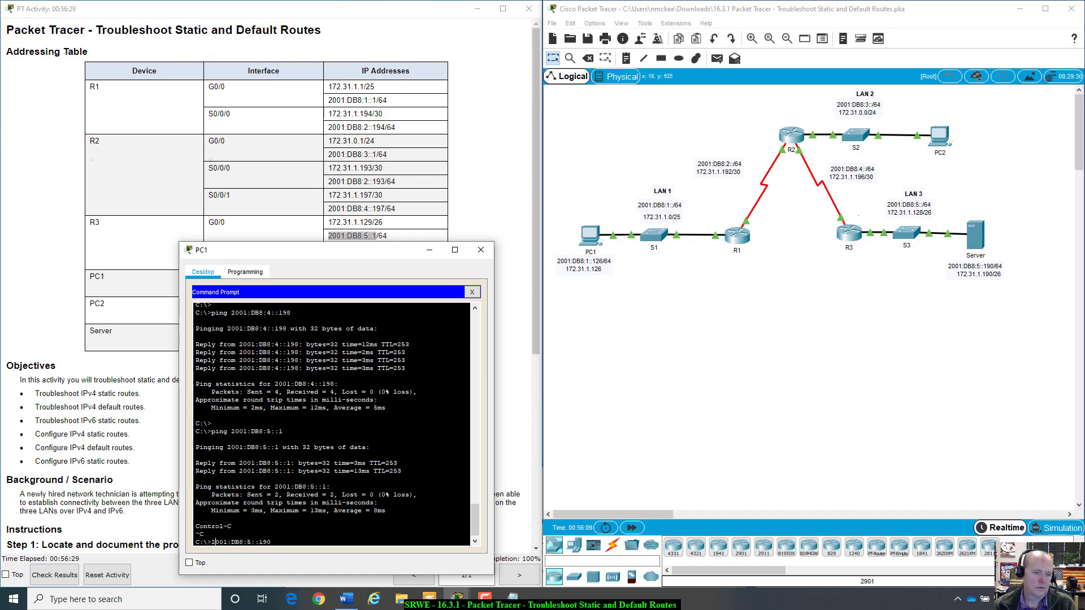
key("Left")
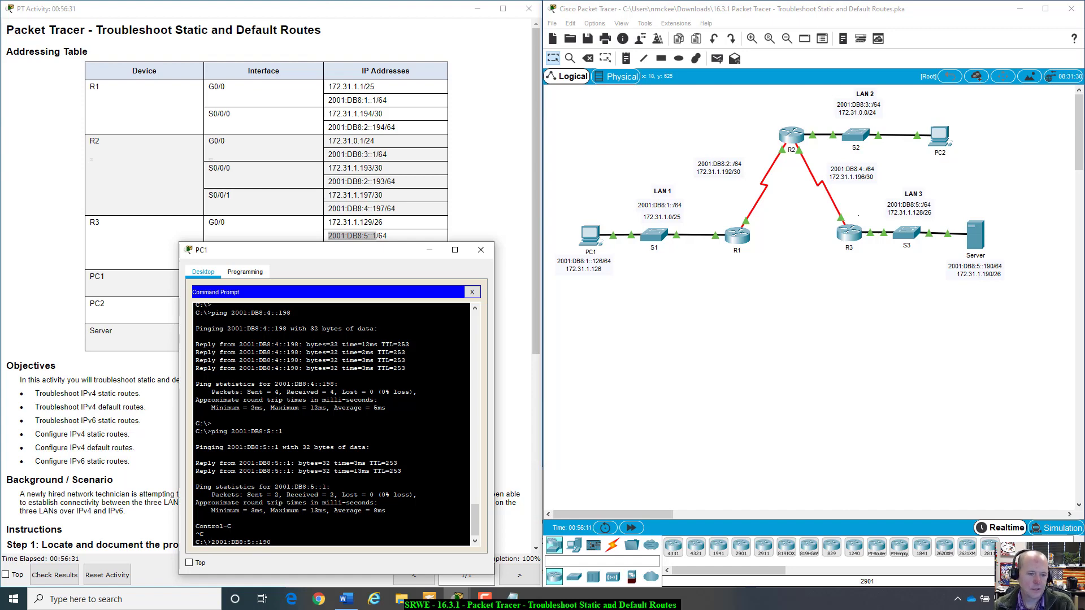
type("ping")
key("Return")
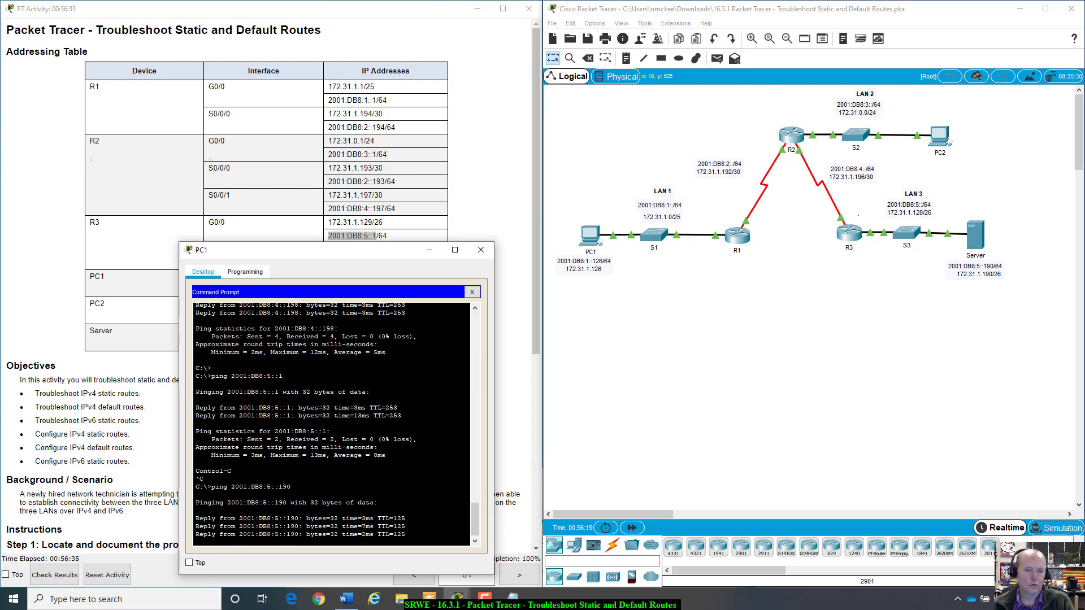
left_click_drag(359, 257, 521, 238)
left_click(587, 230)
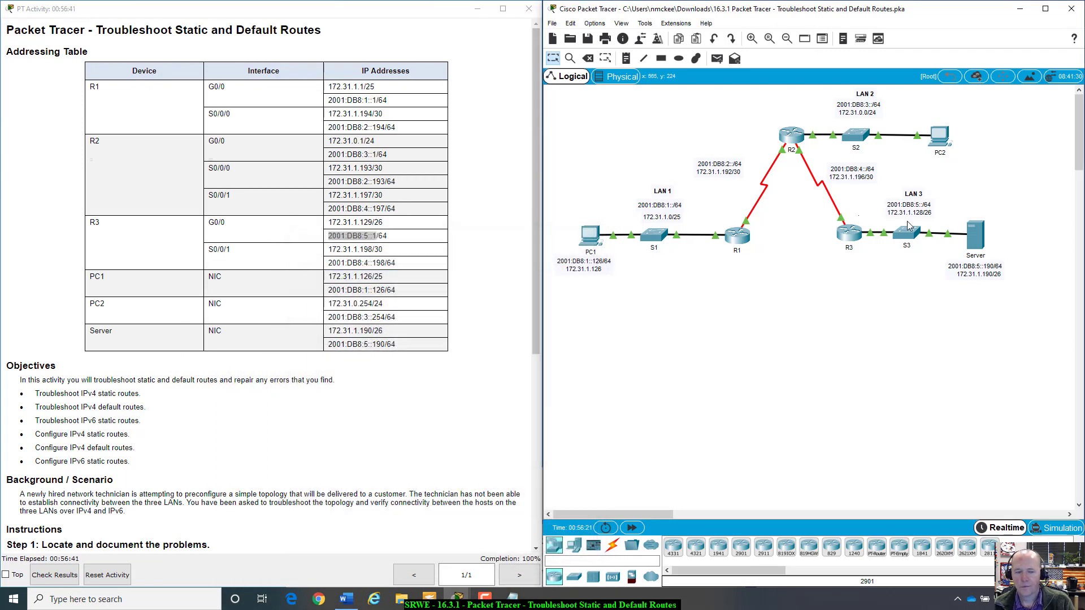
Add the line "R3 - Static IPv6 static route to LAN 1 missing (added" below the R2 IPv6 entry in the Notepad notes.
left_click(513, 598)
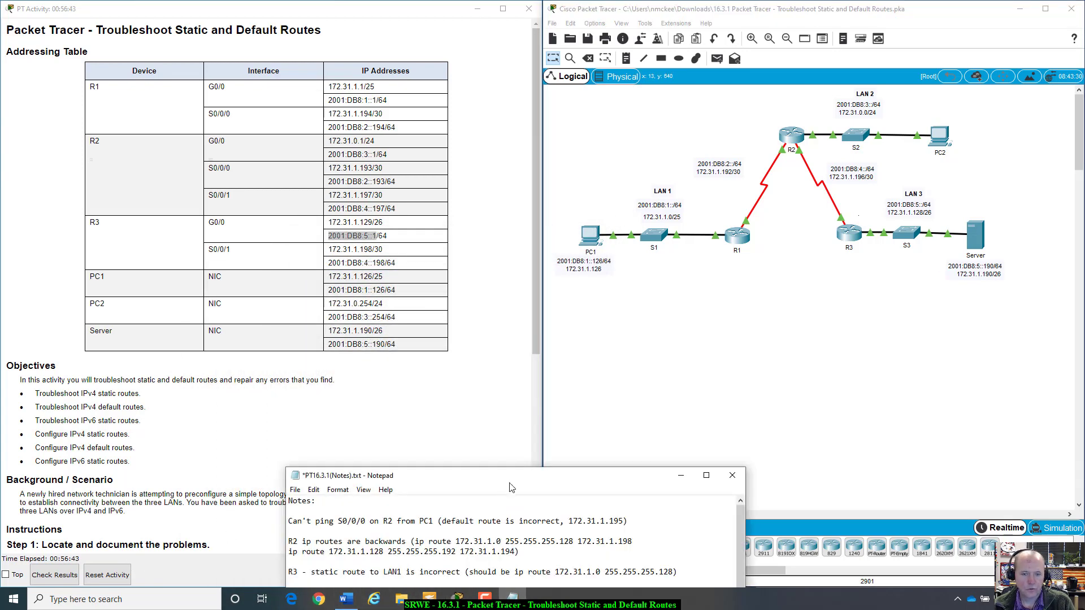
left_click_drag(514, 478, 433, 161)
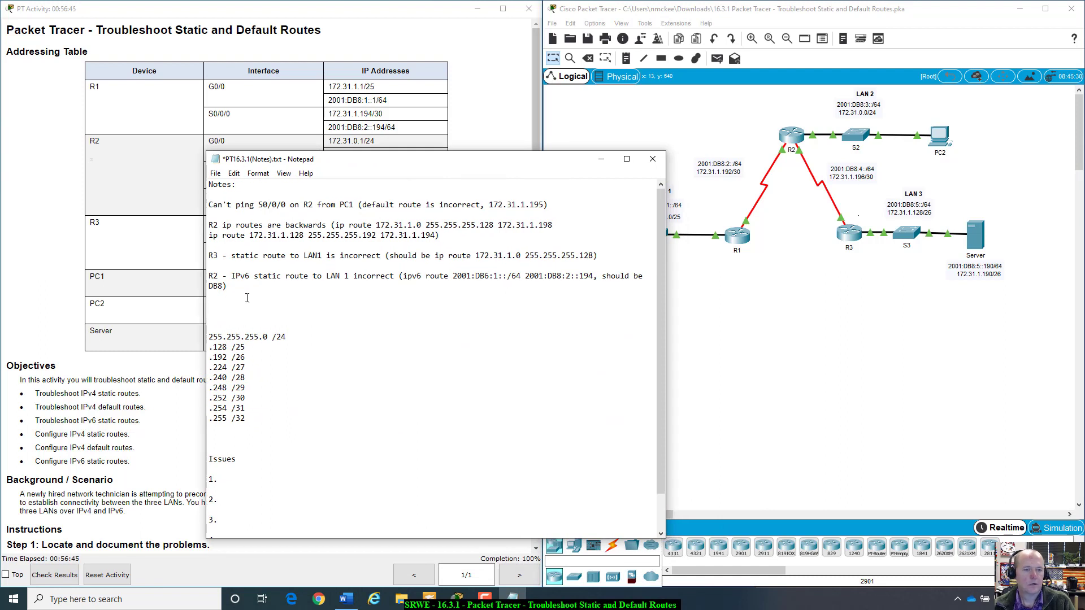
type("Re")
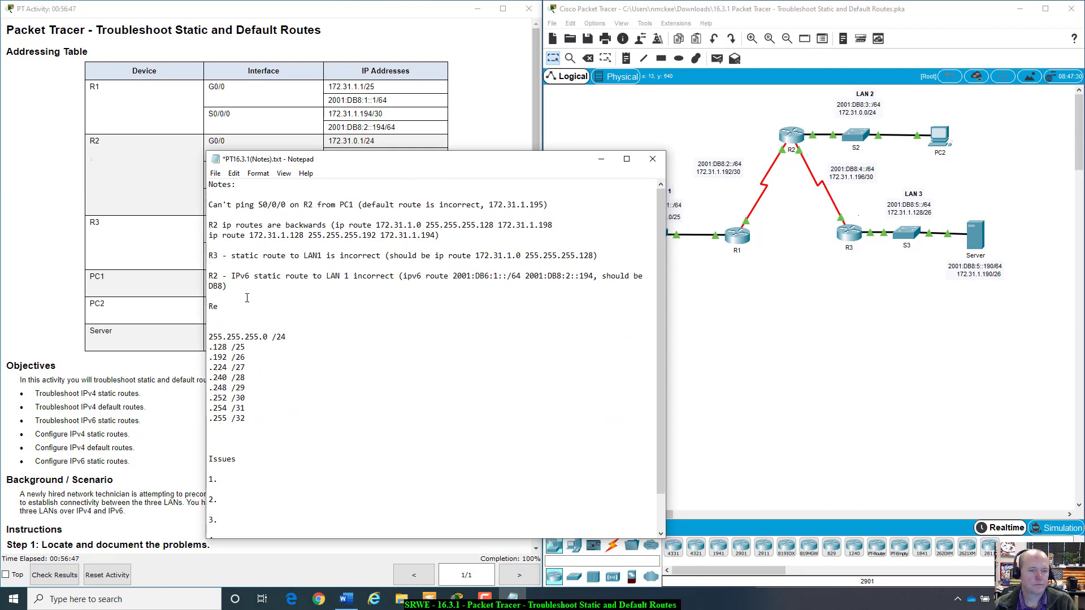
type("#")
type(" - stat")
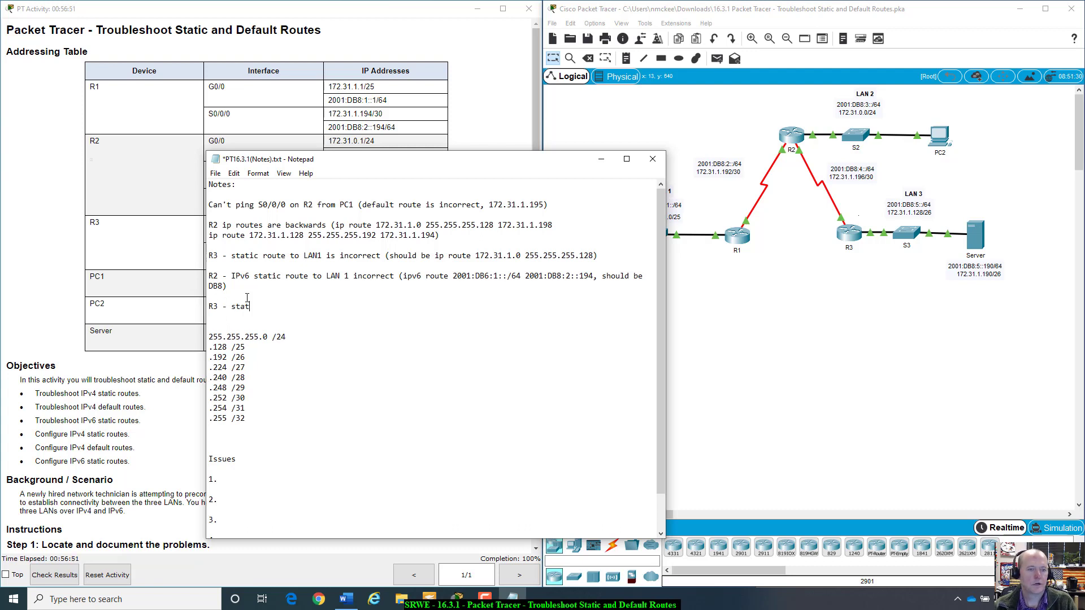
type("Static IPv6 ")
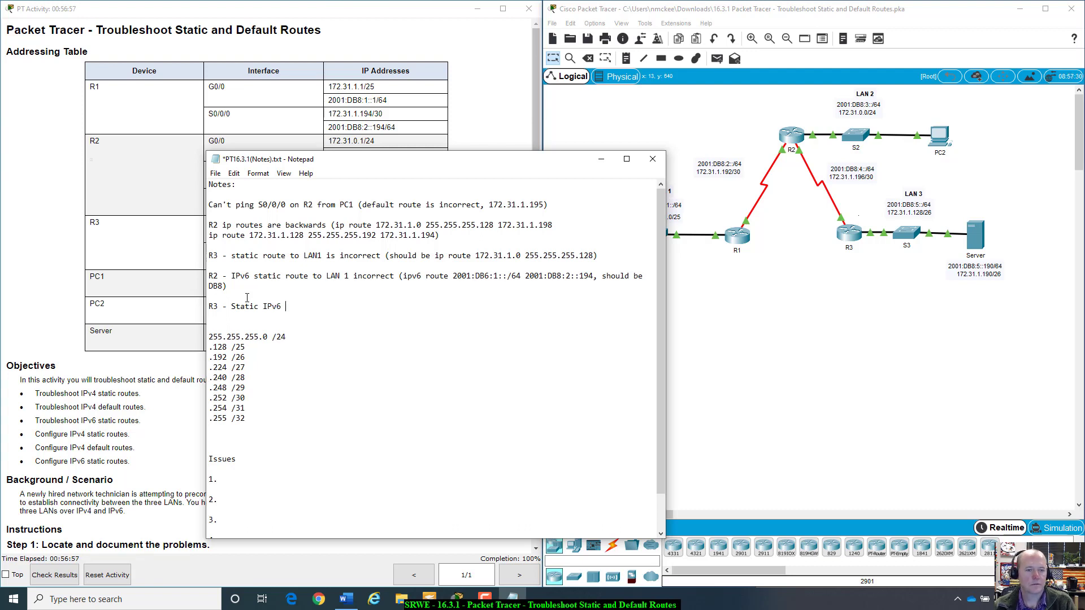
type("static route to LAN")
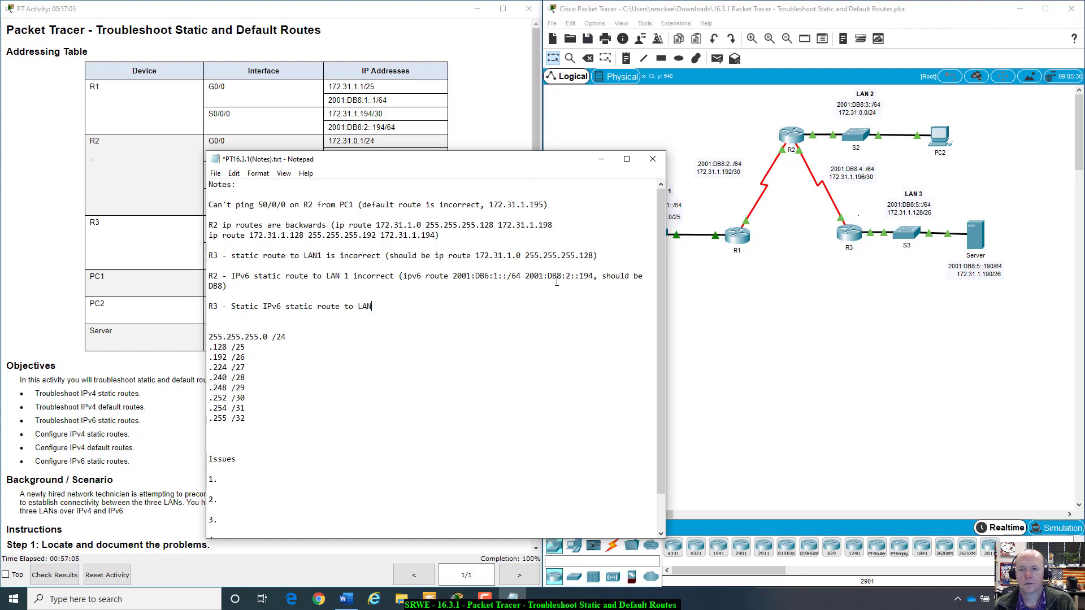
left_click_drag(570, 165, 779, 267)
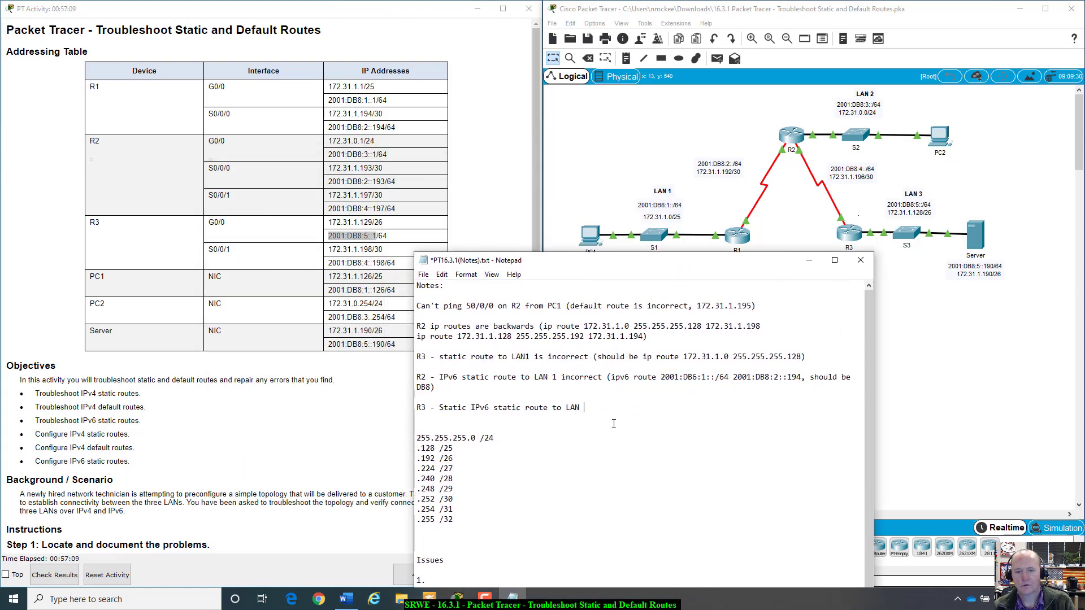
type("1")
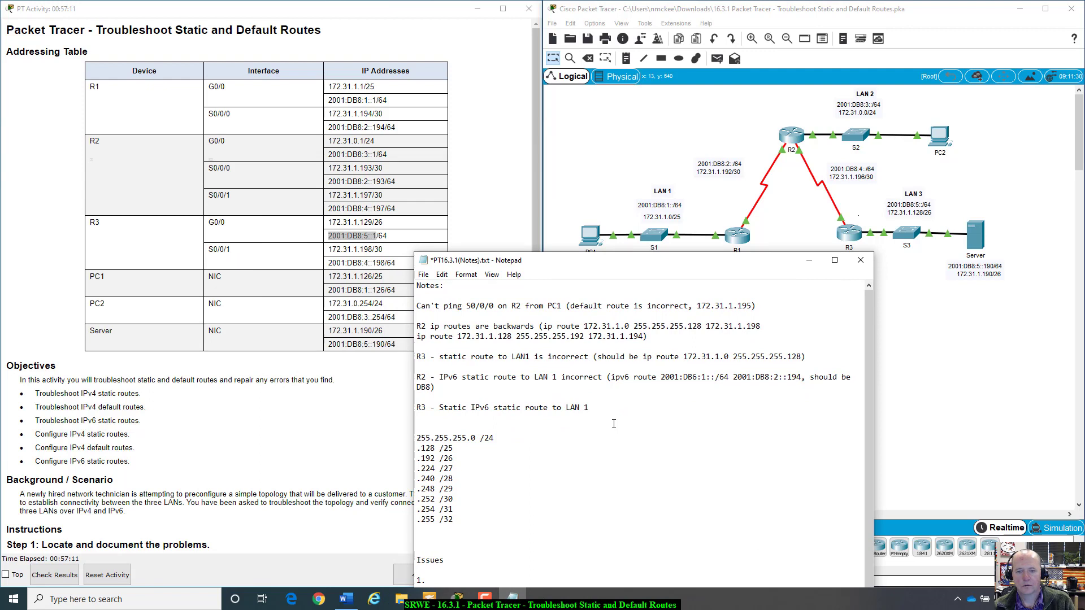
type(" missing ")
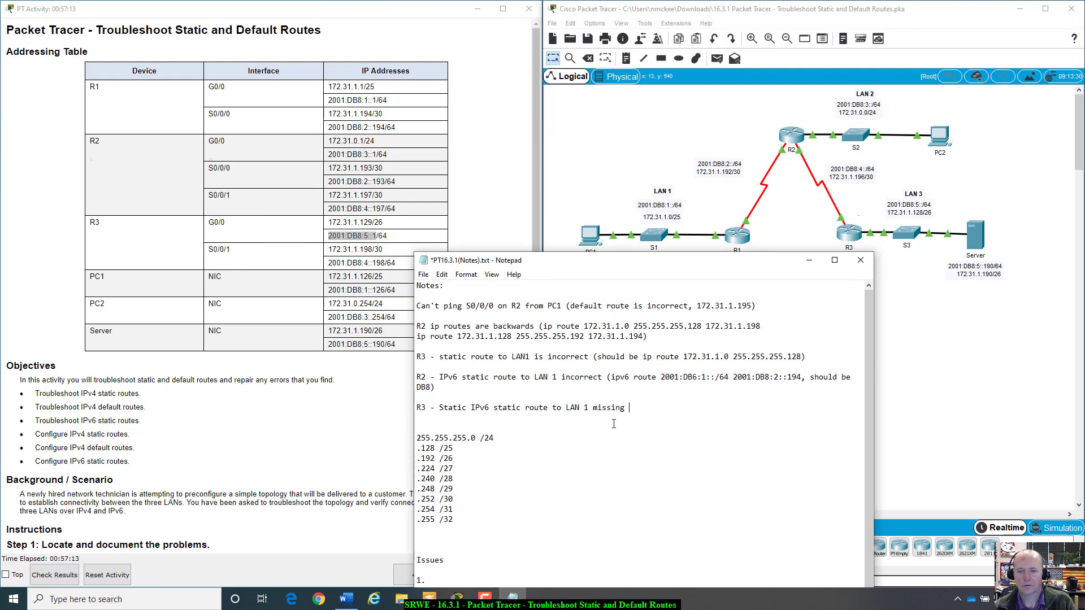
type("(added")
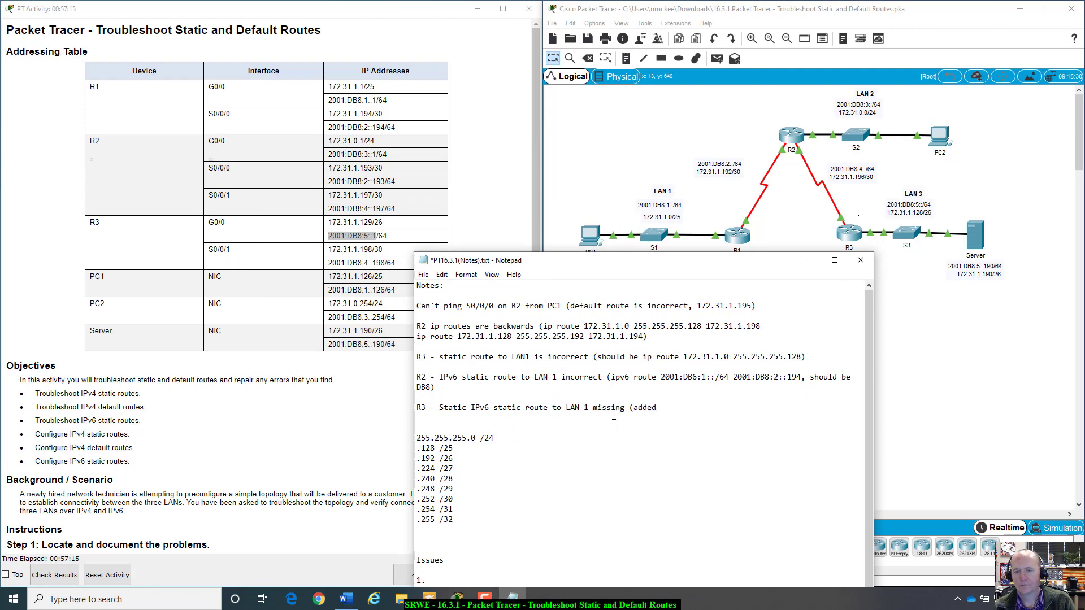
Bring up R3's command line with the notes kept in view, and exit its global configuration mode.
left_click_drag(712, 256, 429, 282)
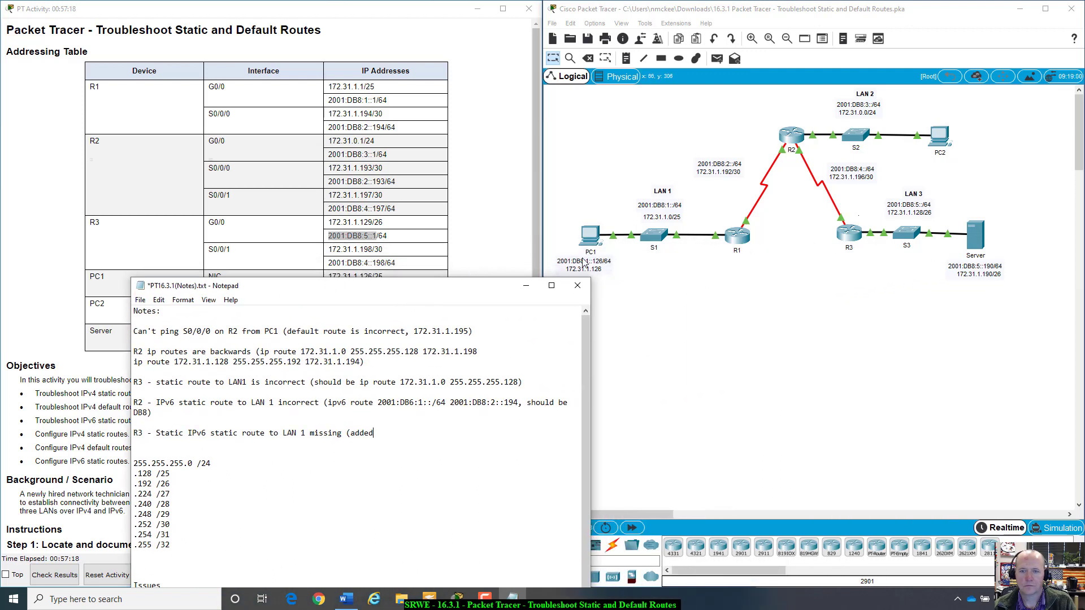
left_click(639, 204)
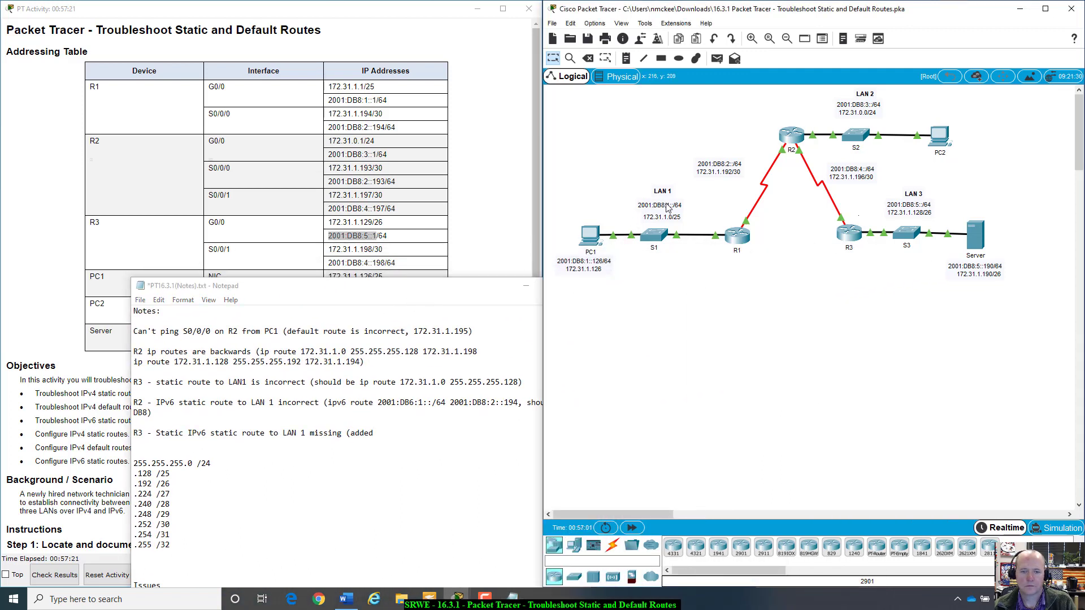
left_click_drag(673, 208, 669, 207)
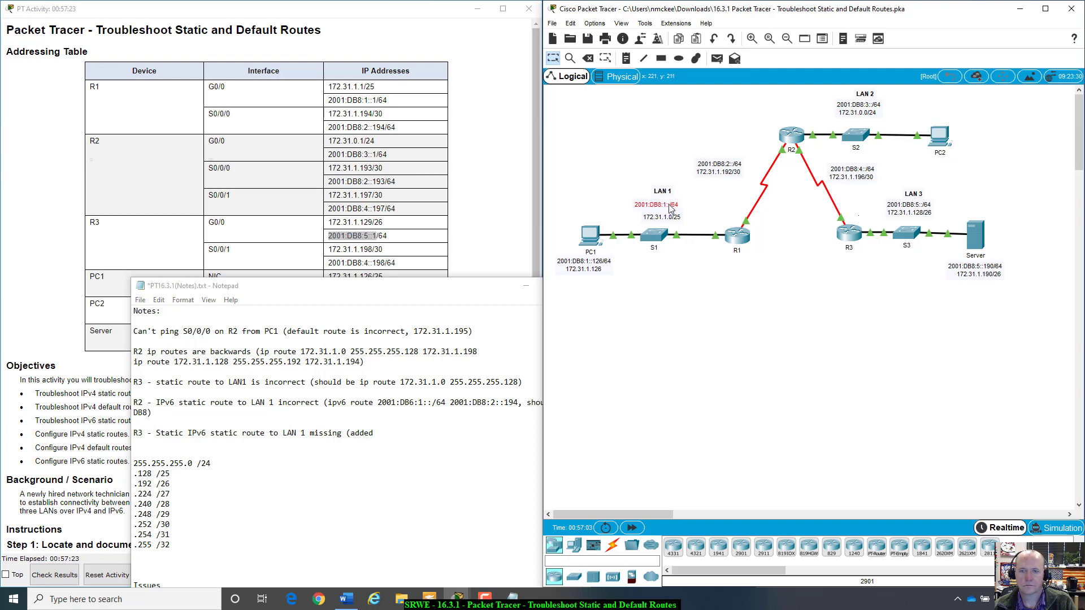
left_click(853, 233)
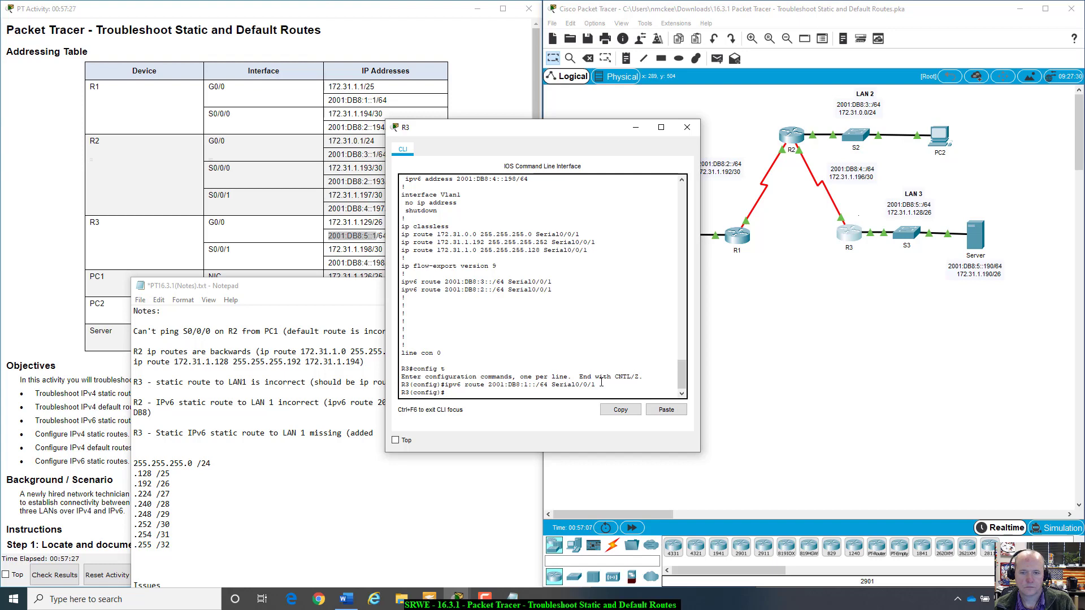
left_click_drag(602, 383, 449, 389)
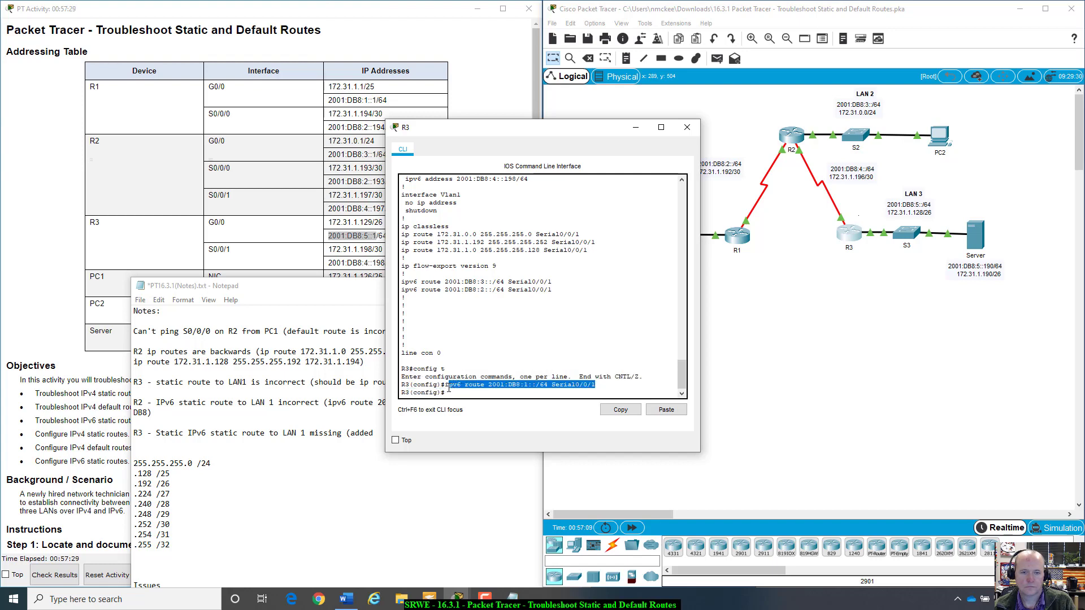
key("ctrl+z")
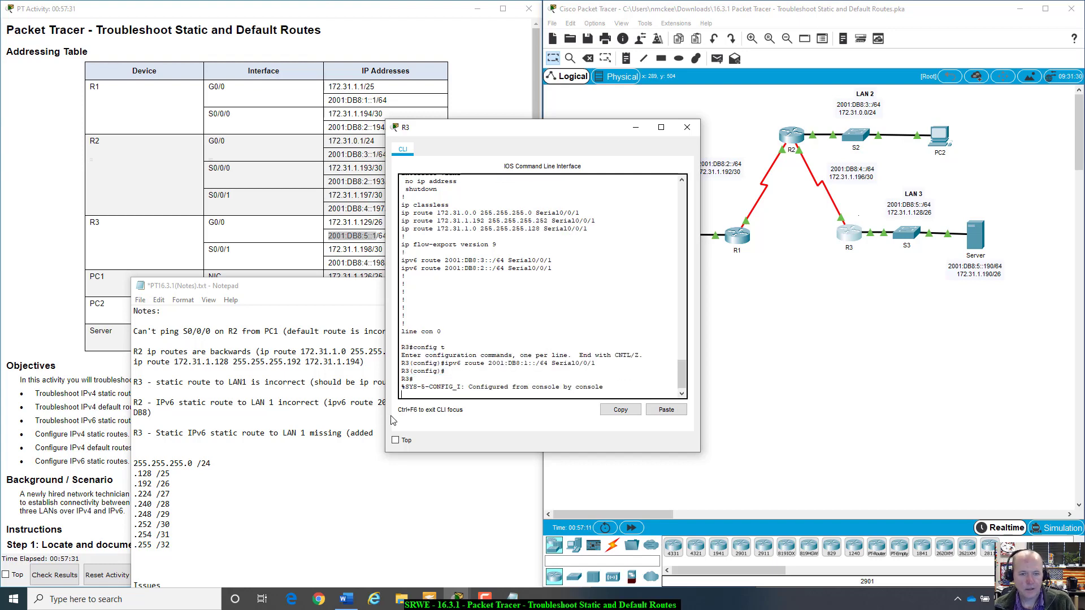
Copy ipv6 route 2001:DB8:1::/64 Serial0/0/1 from R3's command line and paste it after "added: " in the R3 note, closing the parenthesis.
left_click_drag(595, 363, 446, 366)
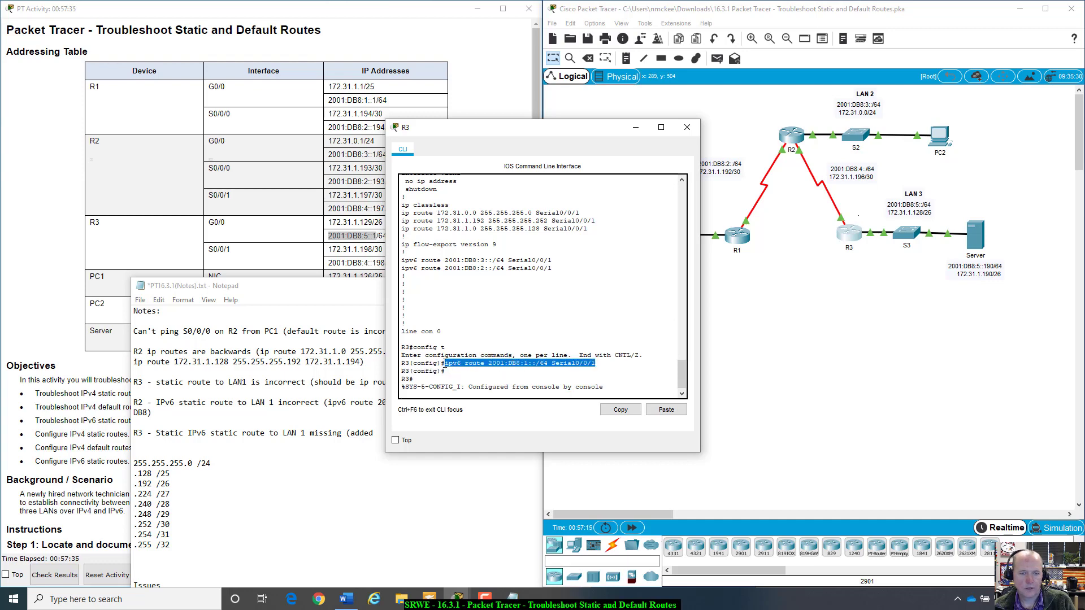
right_click(446, 366)
left_click(461, 369)
left_click(296, 459)
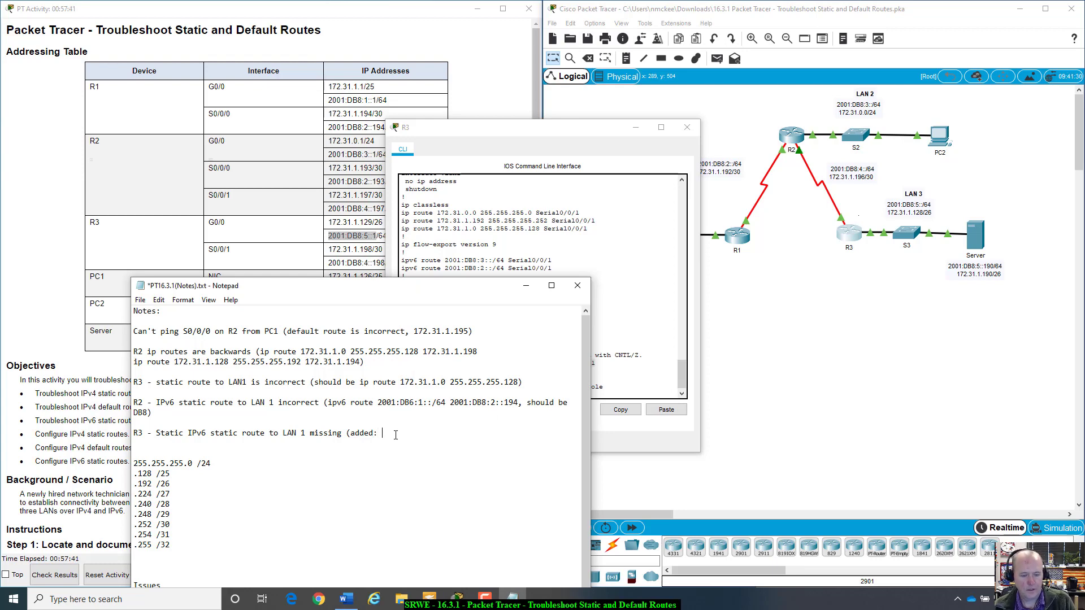
key("ctrl+v")
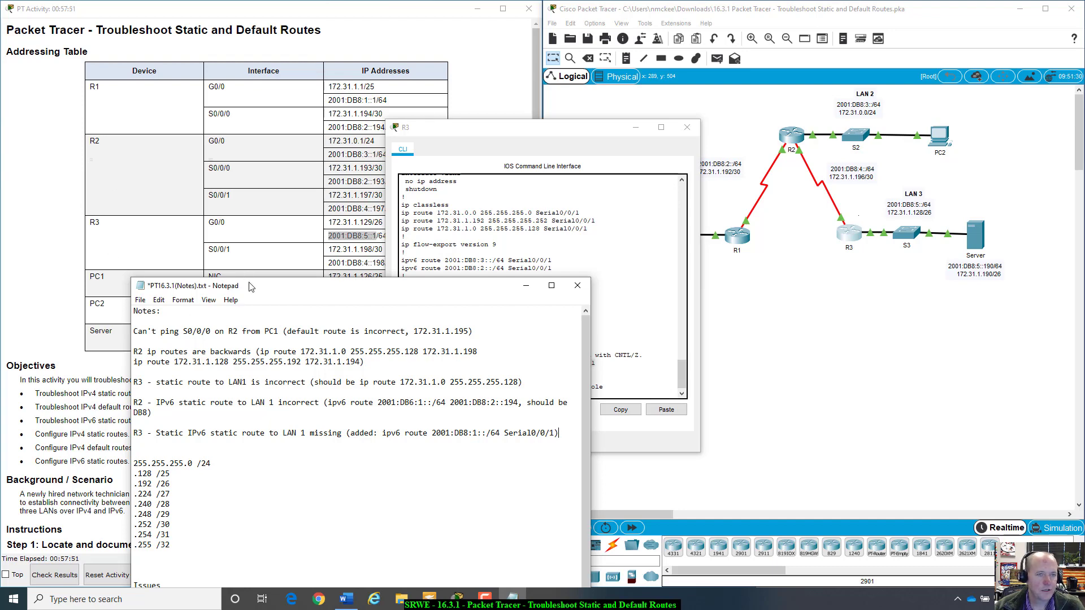
Show the activity's Step 1 problem table, close R3's window, and place the Notepad notes beside the table.
left_click_drag(252, 286, 331, 355)
left_click(250, 247)
scroll(250, 246, "down", 6)
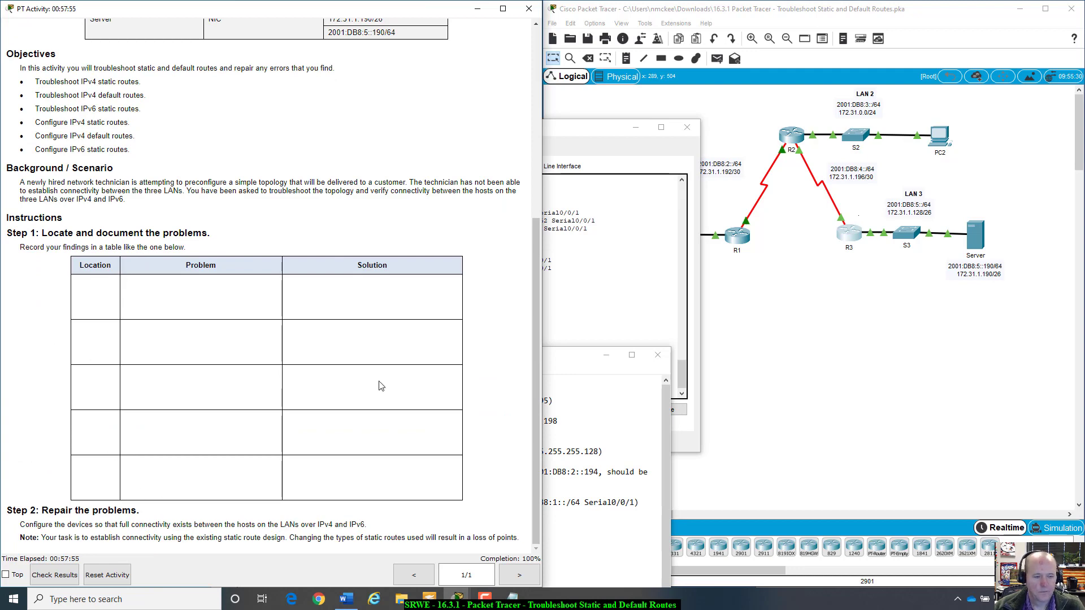
left_click_drag(612, 131, 897, 114)
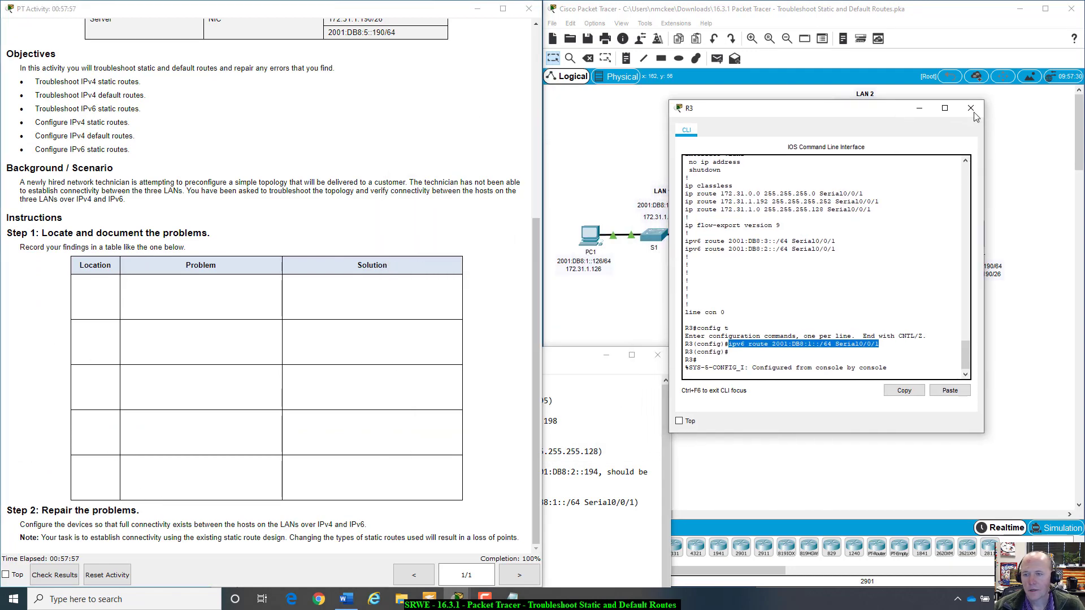
left_click(971, 110)
left_click_drag(571, 355, 948, 194)
left_click_drag(963, 289, 895, 481)
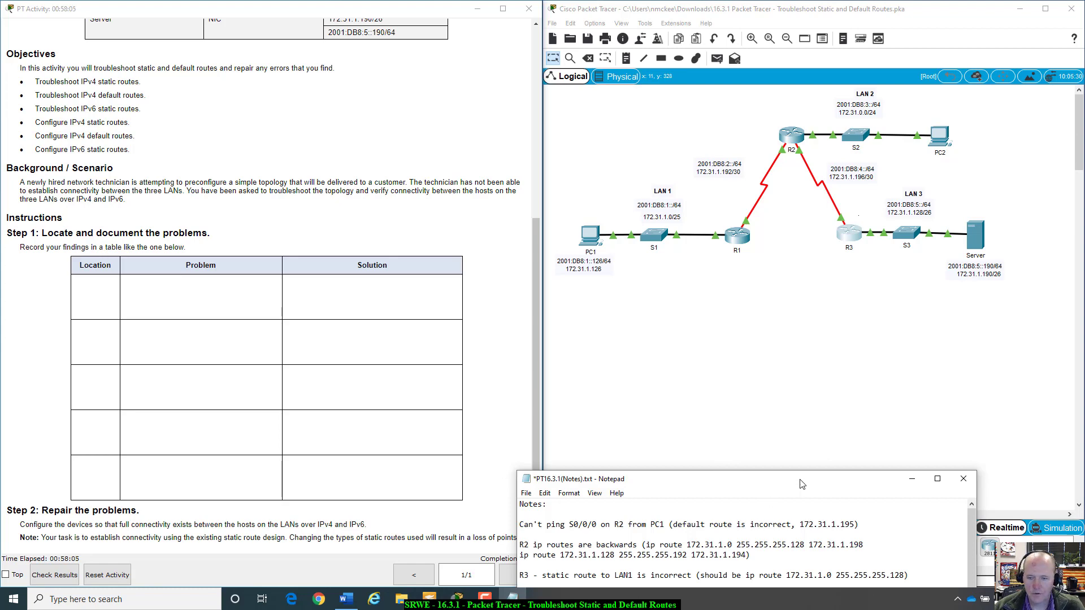
left_click_drag(803, 485, 870, 183)
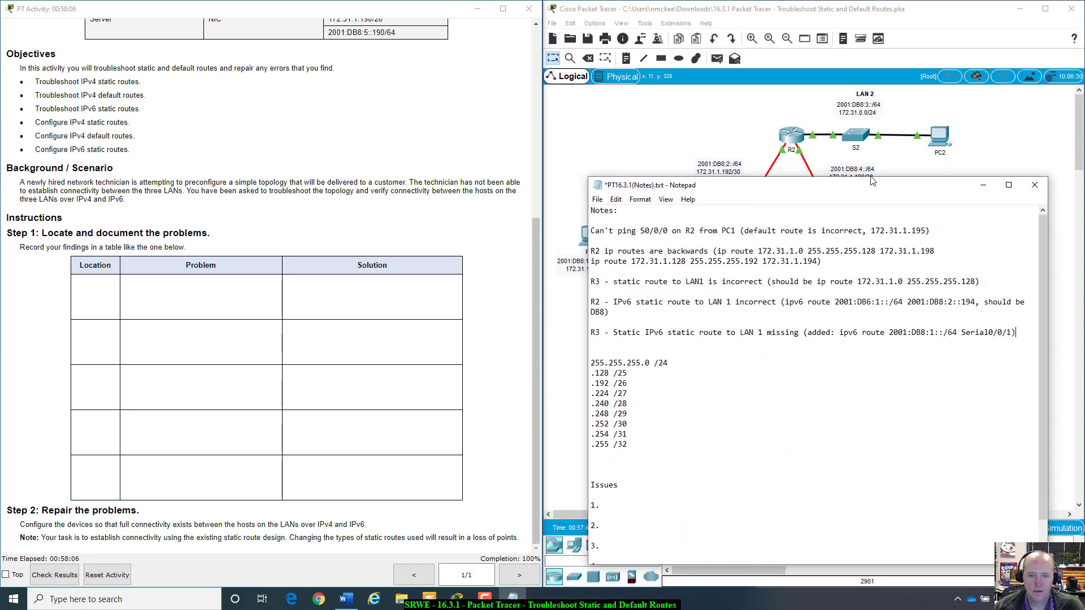
Try to check the activity results, dismiss the message, and look through the activity instructions from the addressing table to Step 2.
left_click(43, 573)
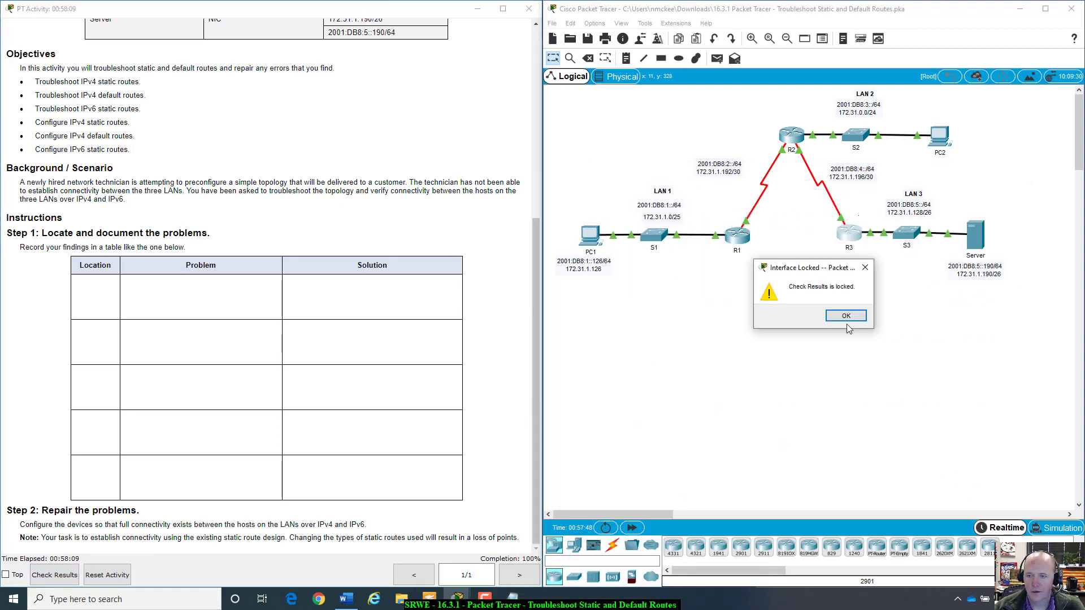
left_click(846, 318)
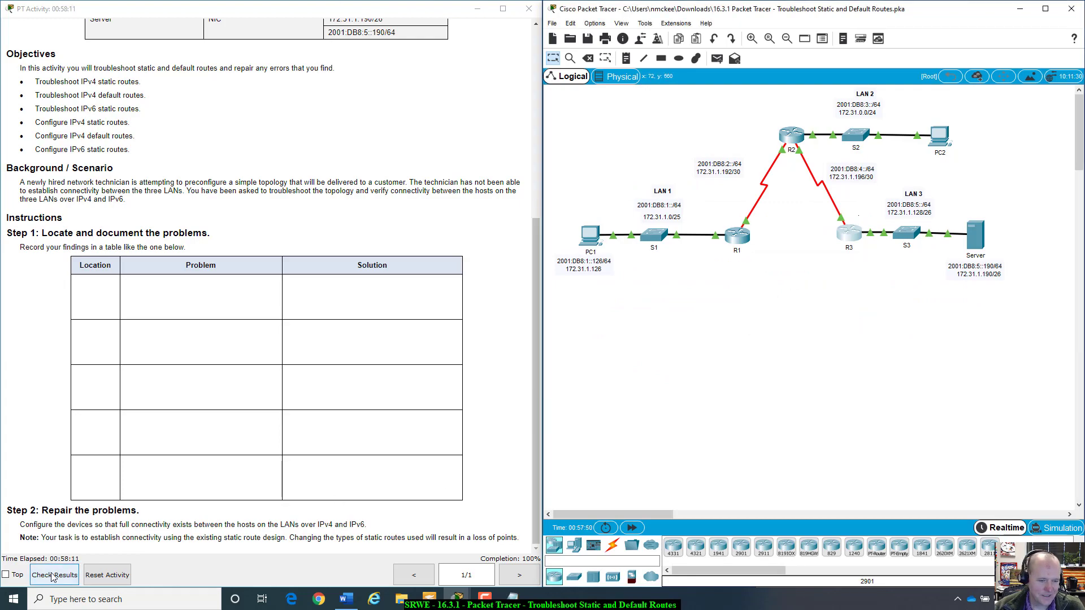
scroll(168, 498, "up", 5)
scroll(168, 497, "down", 3)
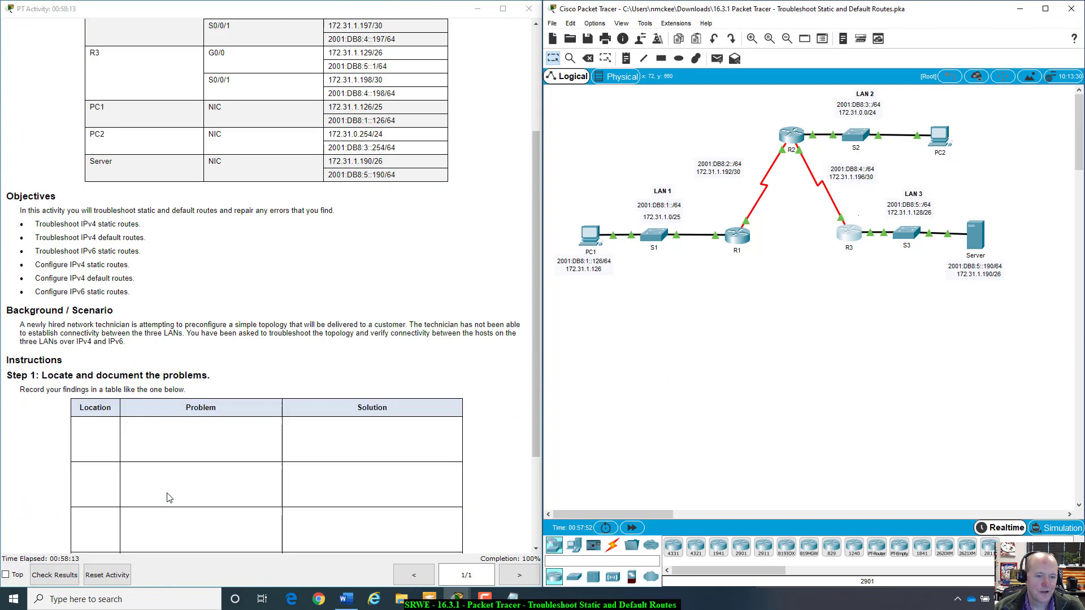
scroll(169, 497, "down", 3)
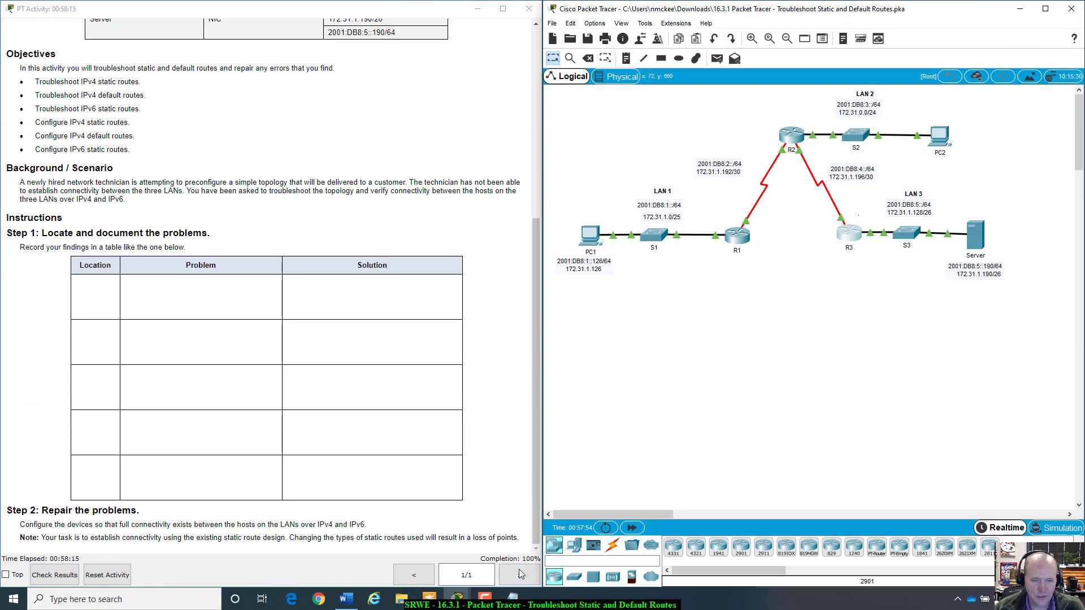
scroll(473, 518, "up", 4)
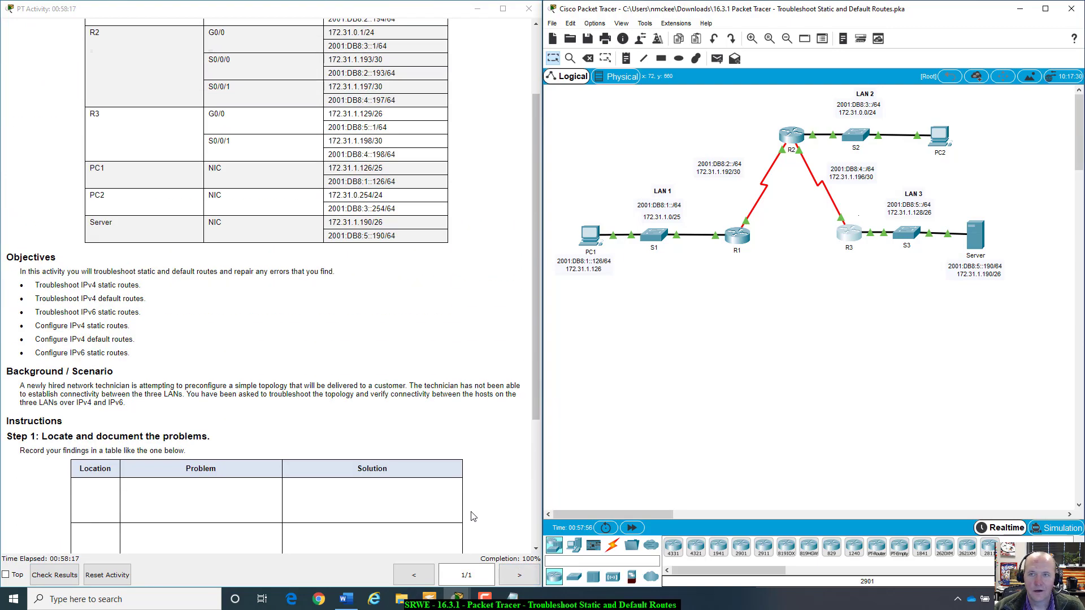
scroll(474, 518, "down", 2)
scroll(474, 517, "up", 4)
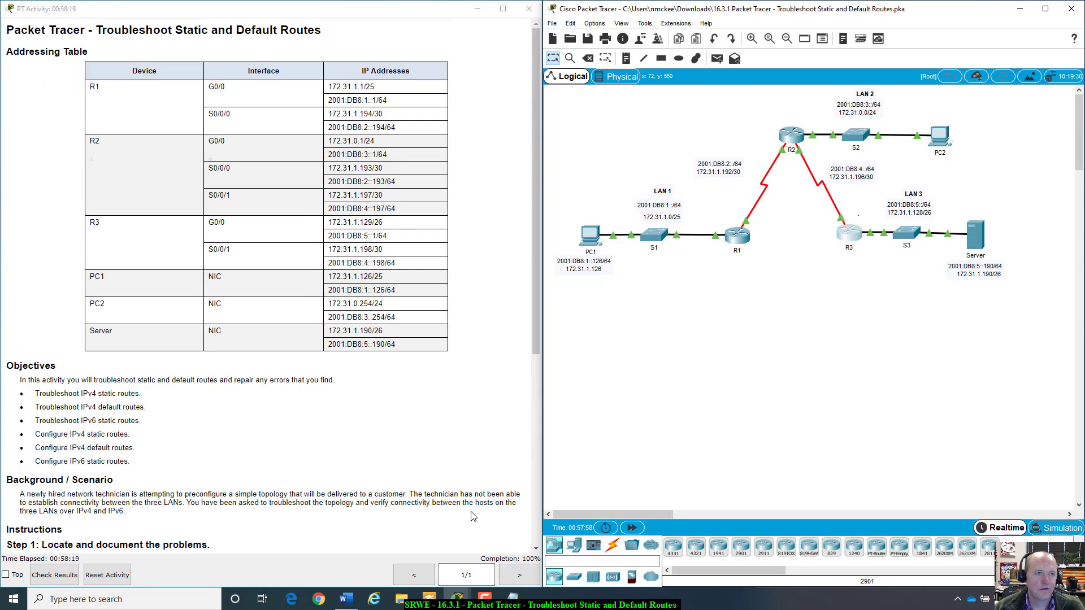
scroll(473, 517, "down", 6)
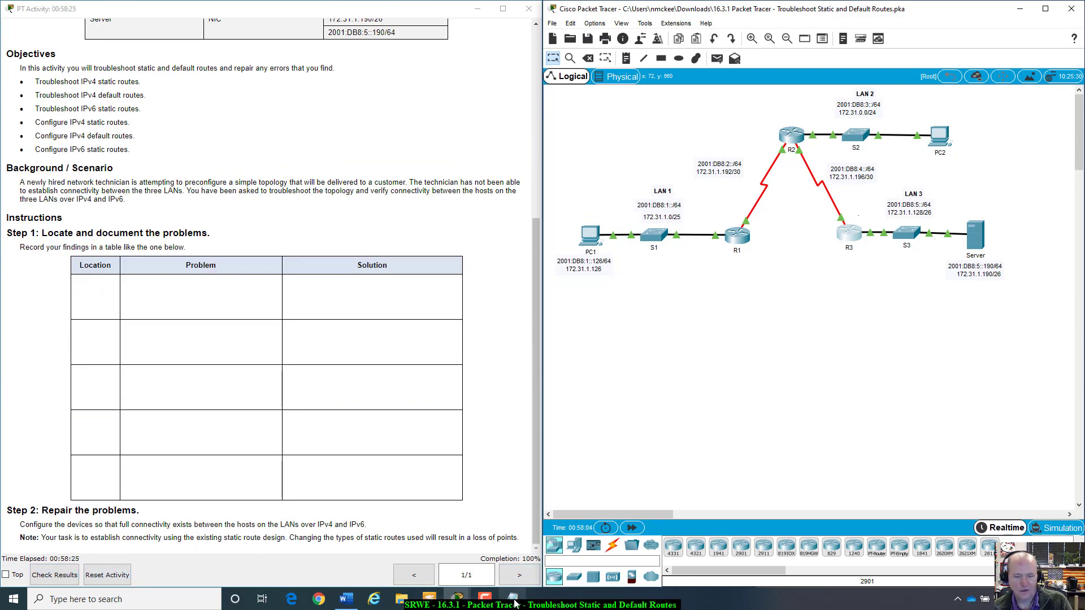
Bring up PC2's command prompt, move it clear of the topology, and enter ntm_100% at the prompt without running it.
mouse_move(513, 601)
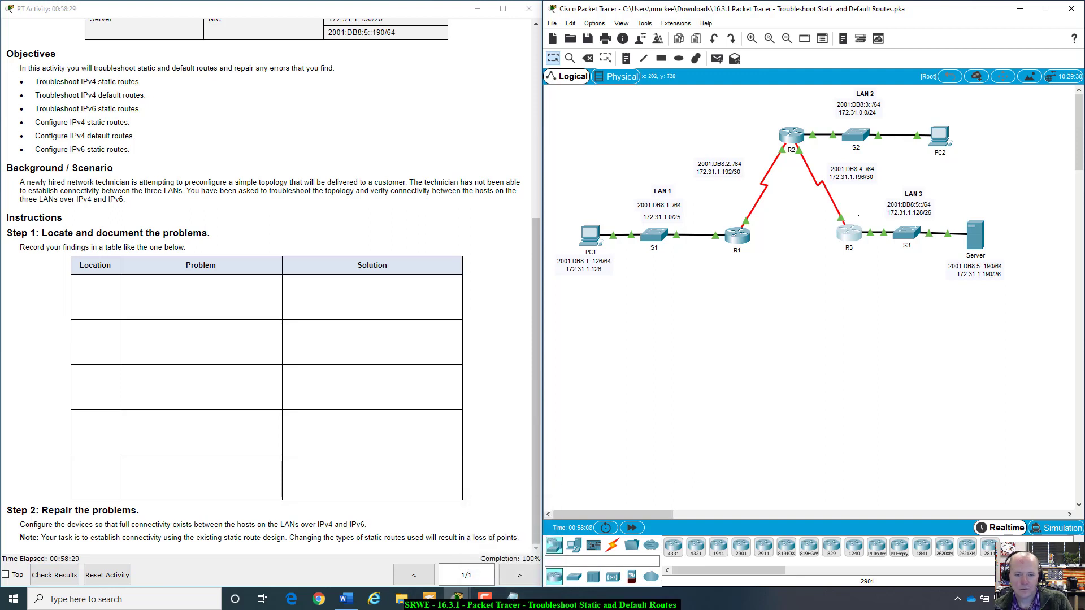
mouse_move(457, 606)
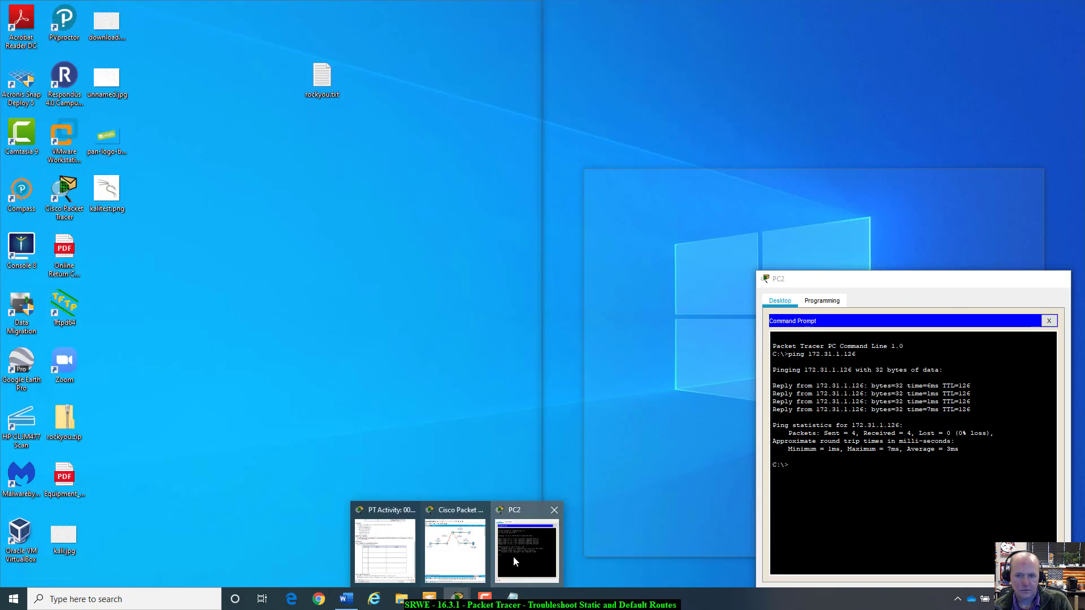
left_click(513, 557)
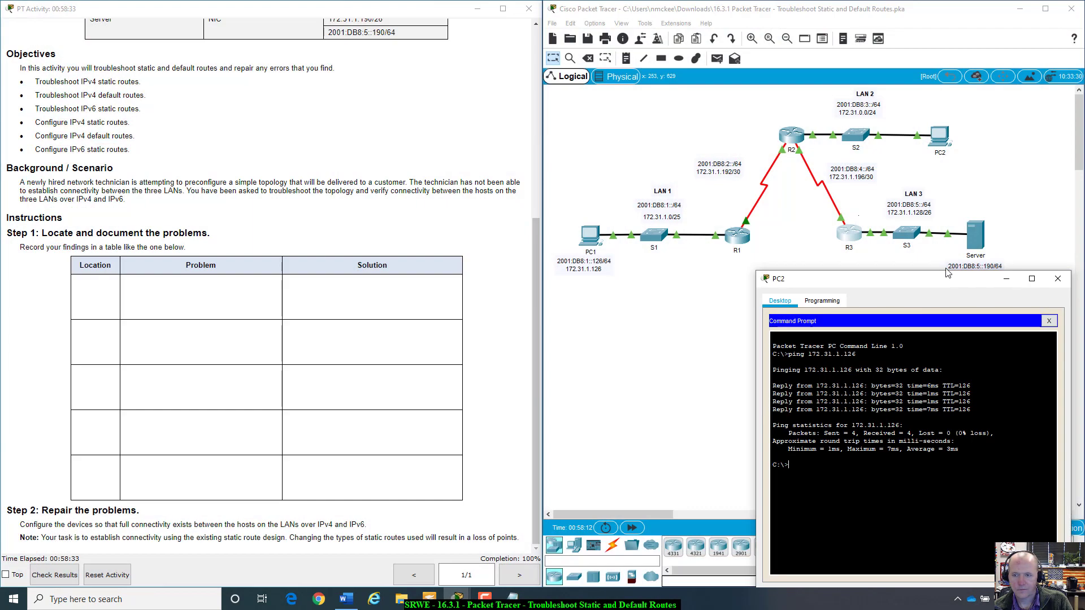
left_click_drag(927, 286, 366, 211)
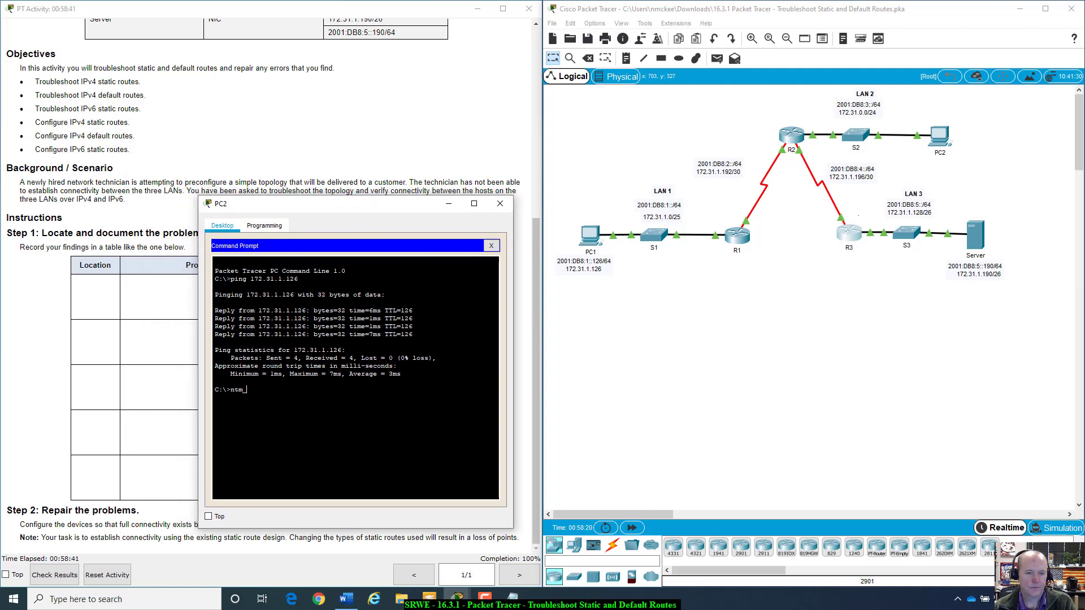
type("100")
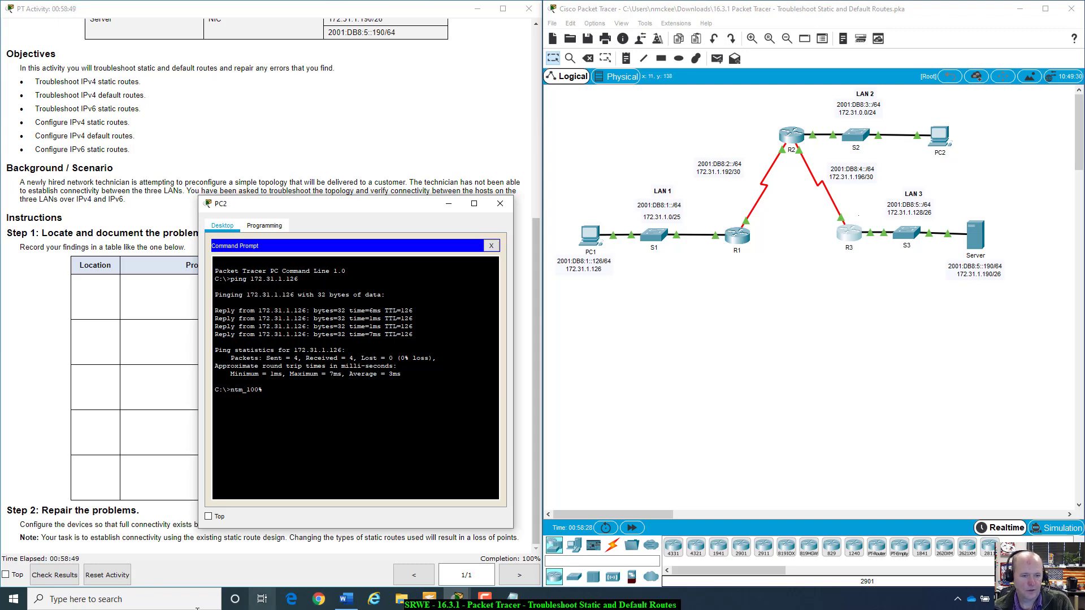
Start Word from the Windows search and bring the activity instructions back to the front.
left_click(180, 602)
type("word")
key("Return")
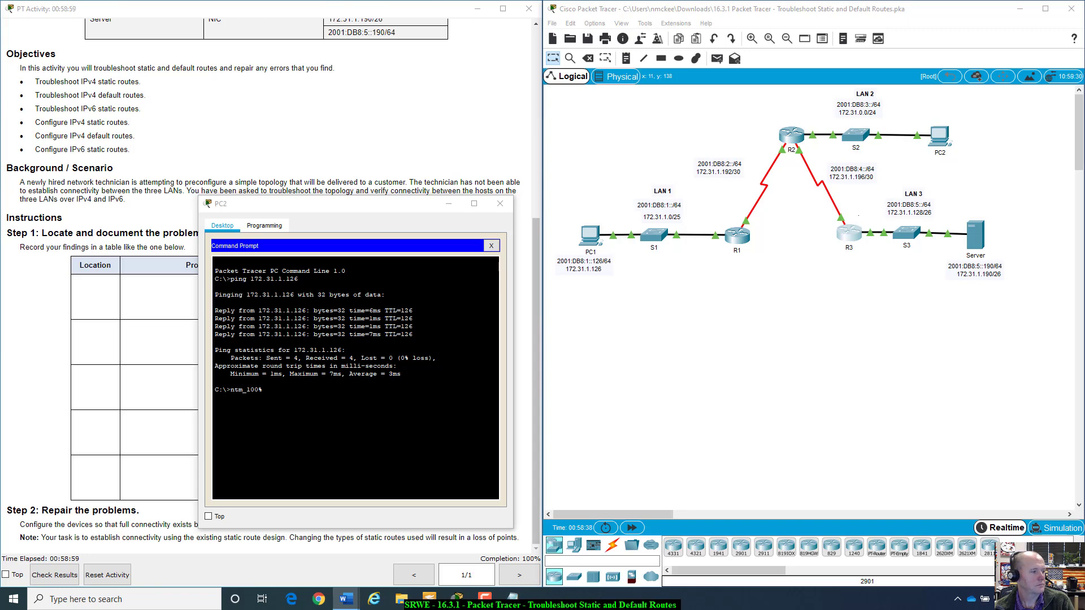
left_click(384, 19)
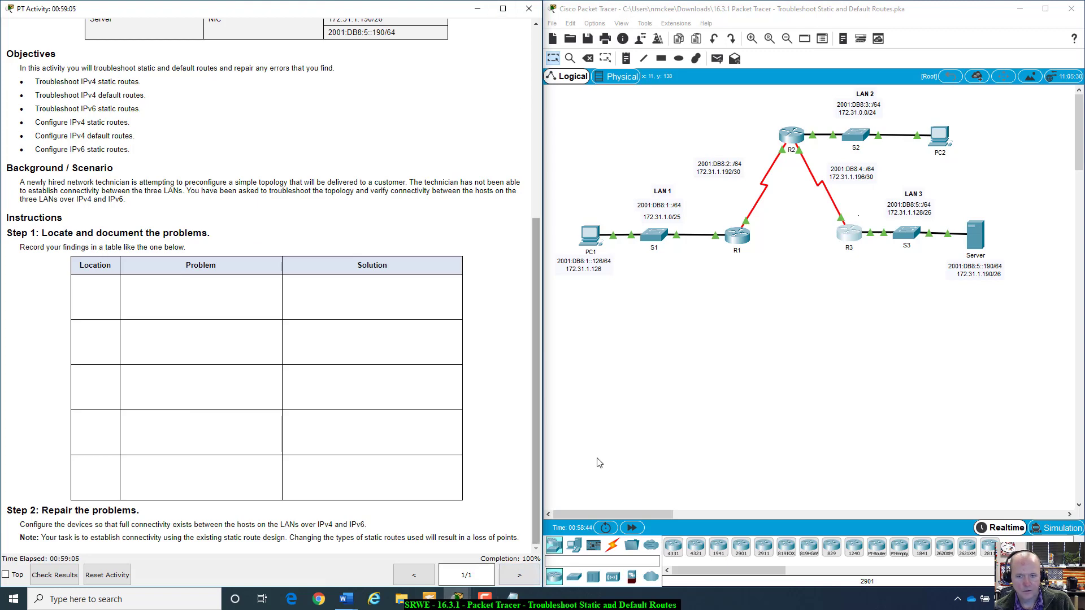
left_click(593, 236)
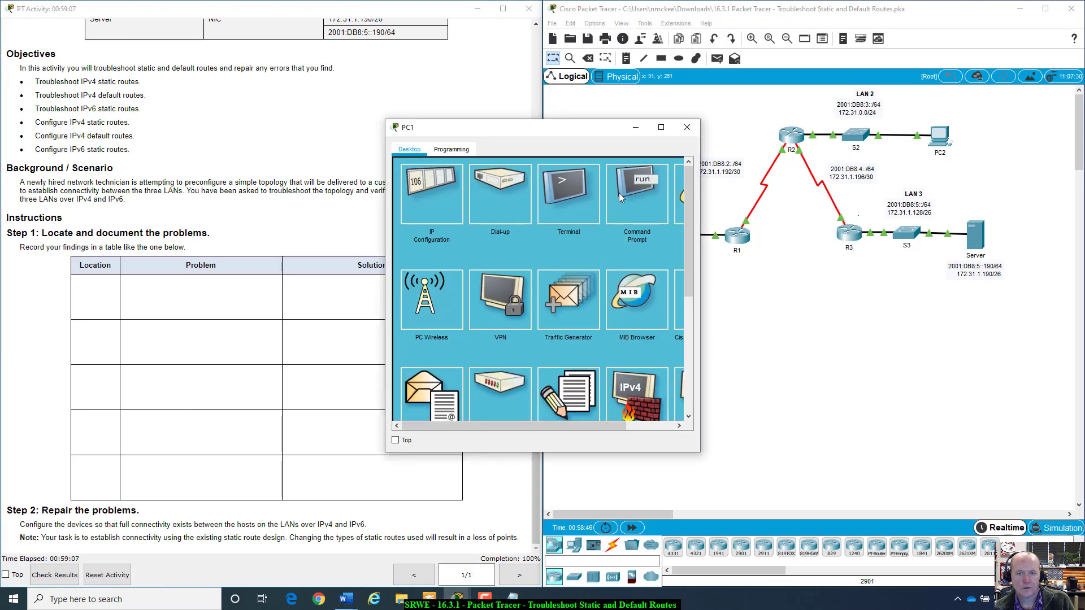
left_click_drag(633, 128, 697, 148)
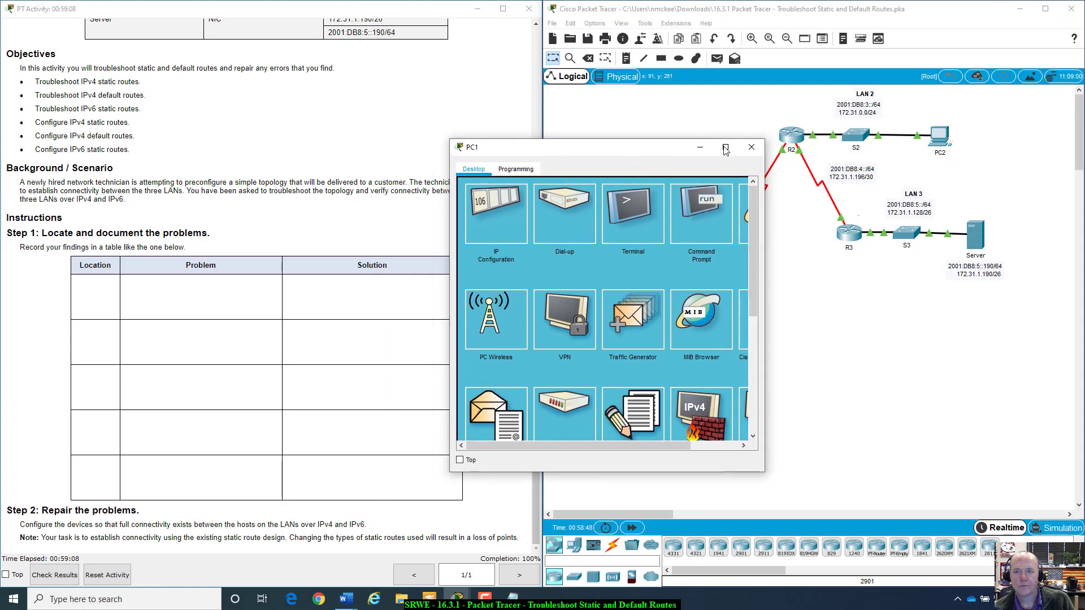
left_click(754, 147)
left_click(510, 600)
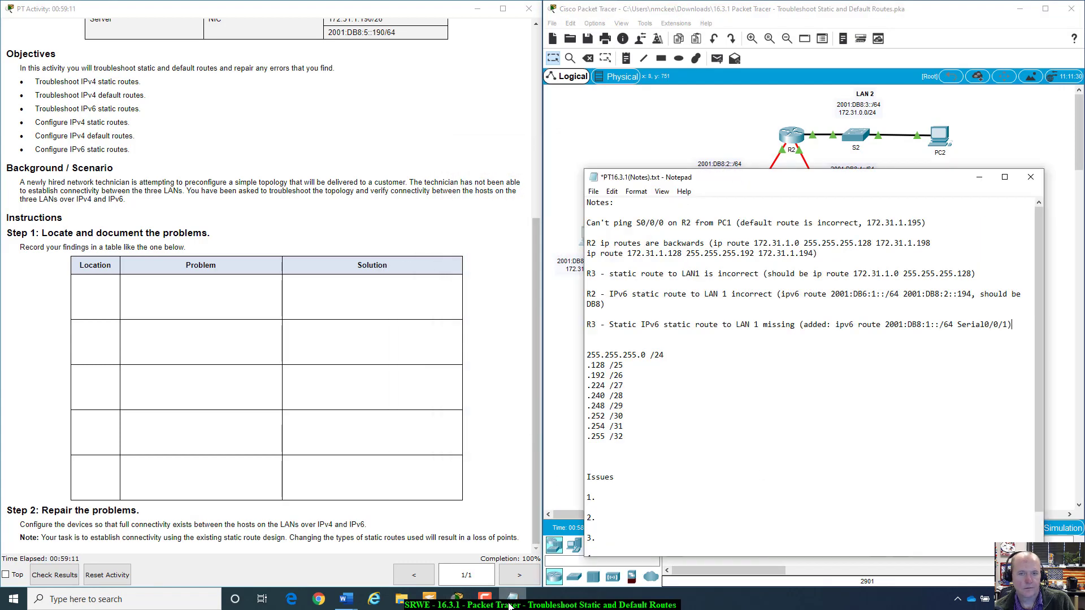
mouse_move(711, 183)
left_mouse_down()
mouse_move(692, 193)
mouse_move(708, 193)
left_mouse_up()
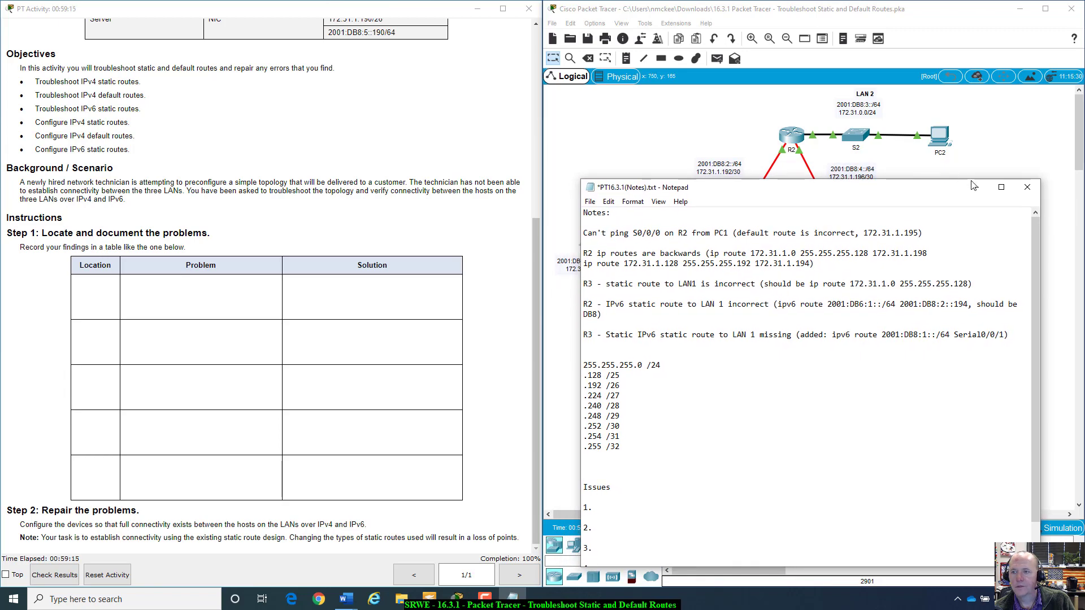
left_click(975, 187)
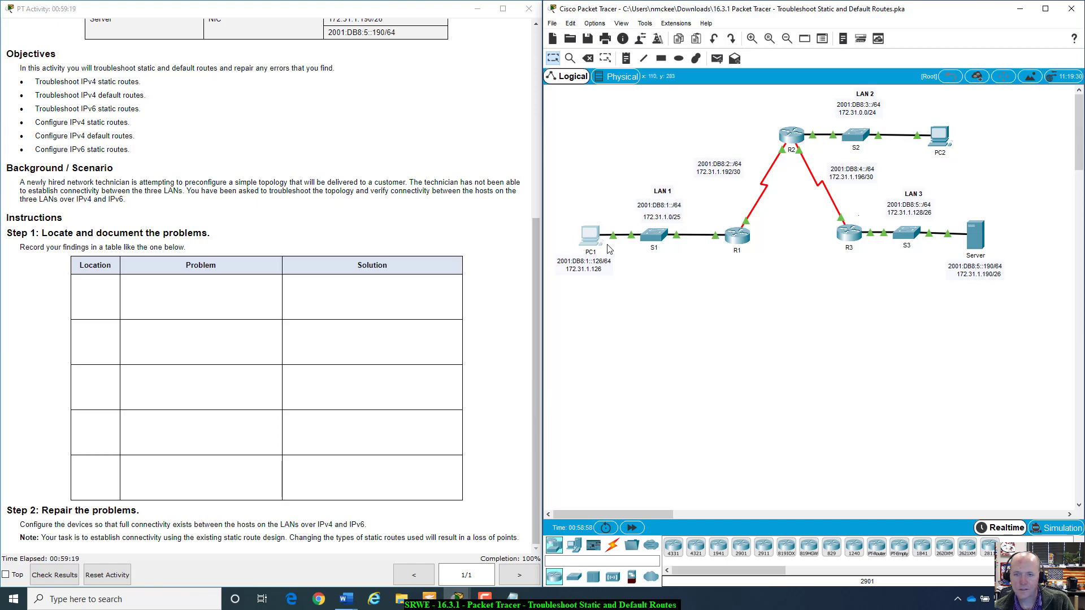
mouse_move(600, 233)
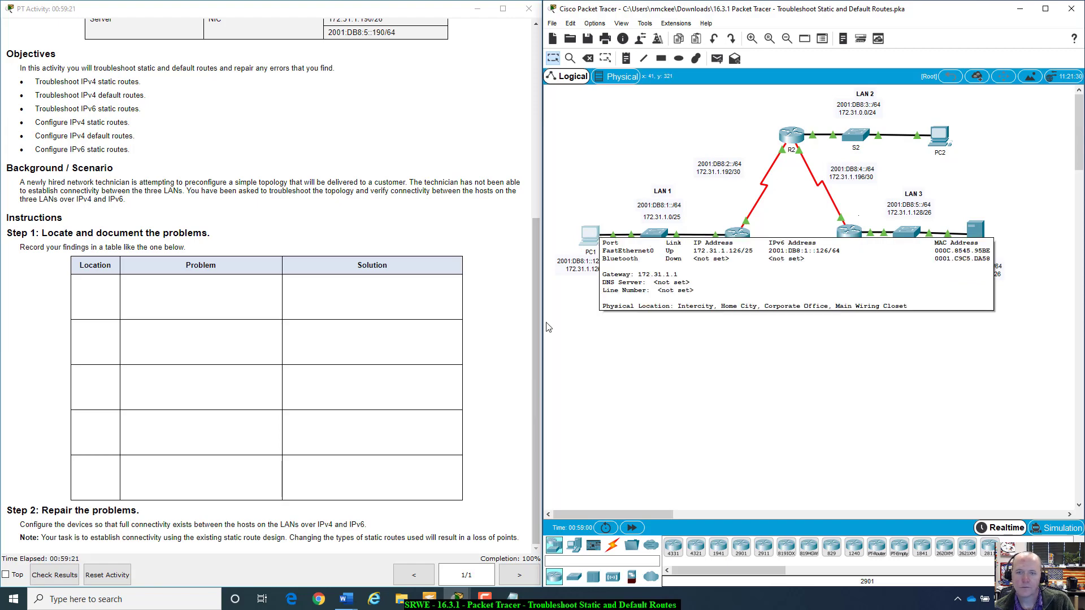
left_click(596, 234)
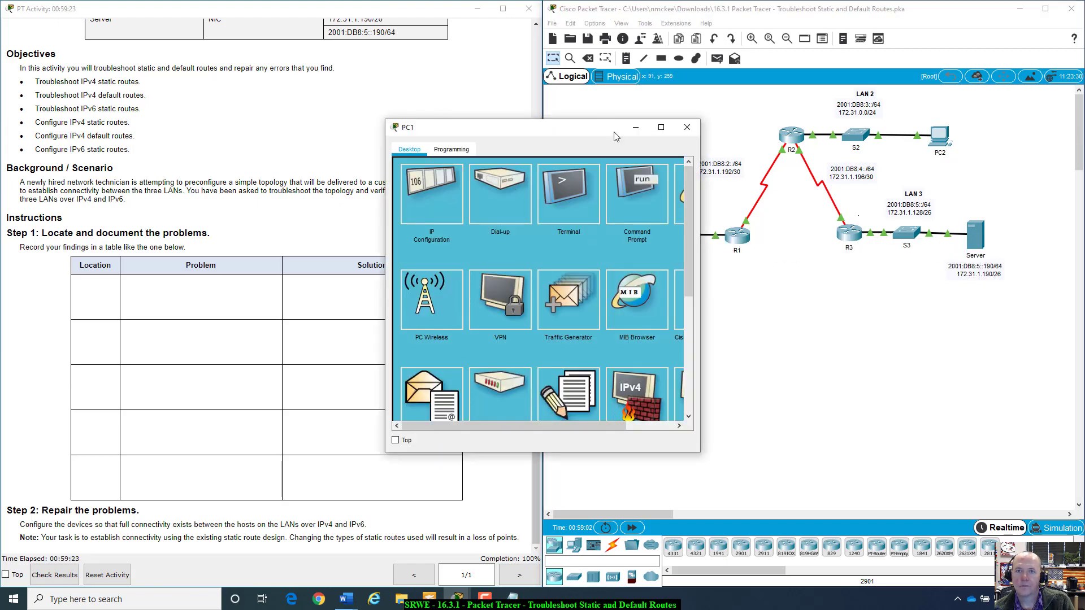
left_click_drag(584, 127, 711, 234)
left_click(763, 234)
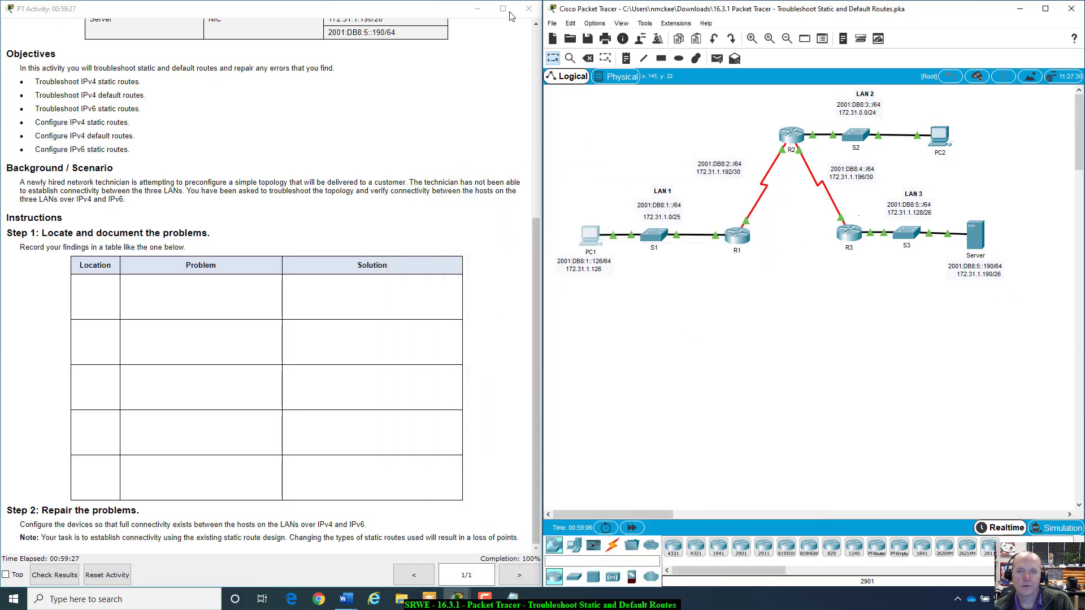
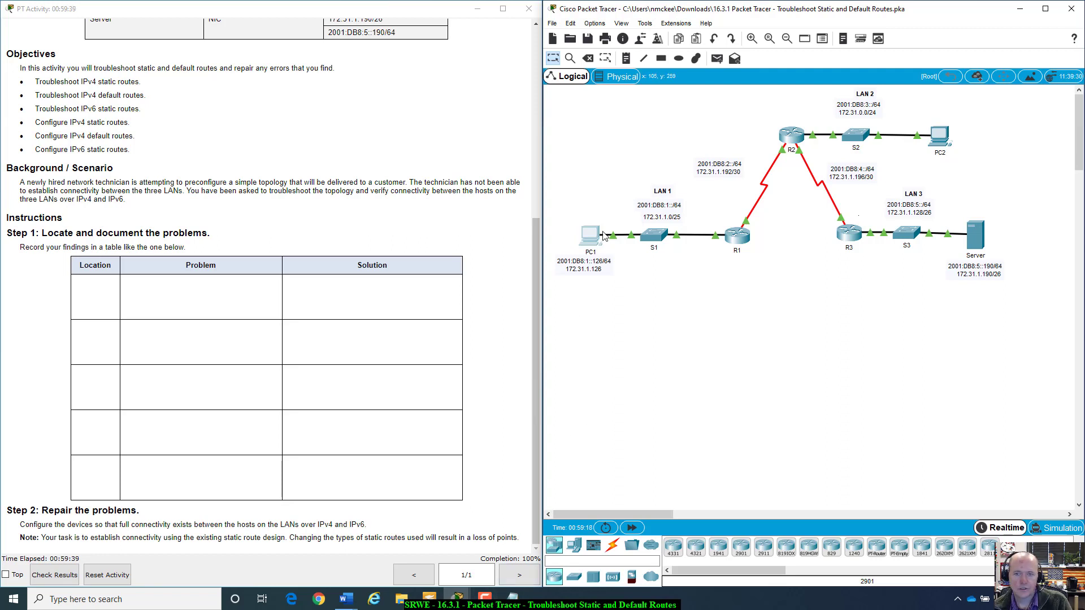
Add the line ntm_100% above the "Notes:" heading in the Notepad file, with a blank line between them.
left_click(512, 599)
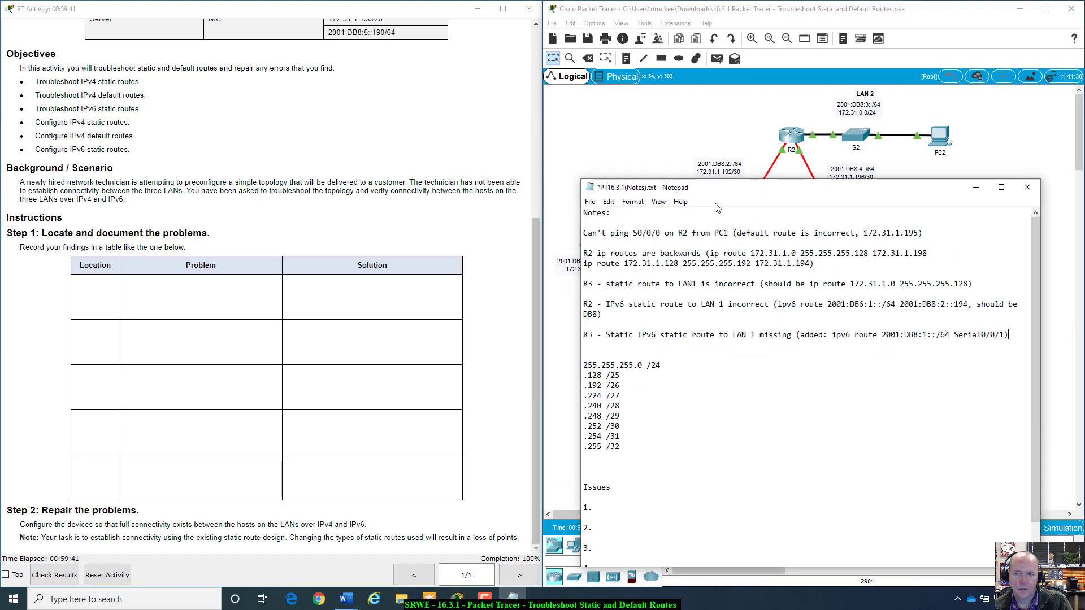
left_click(585, 212)
key("Return")
key("Return")
key("Up")
key("Up")
type("n")
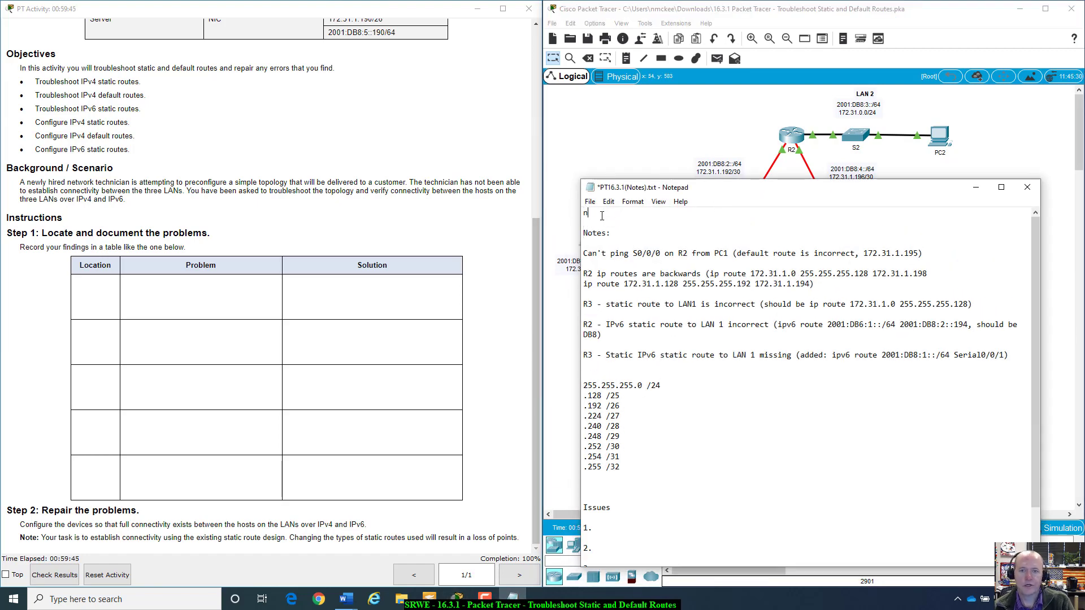
type("tm_ 100")
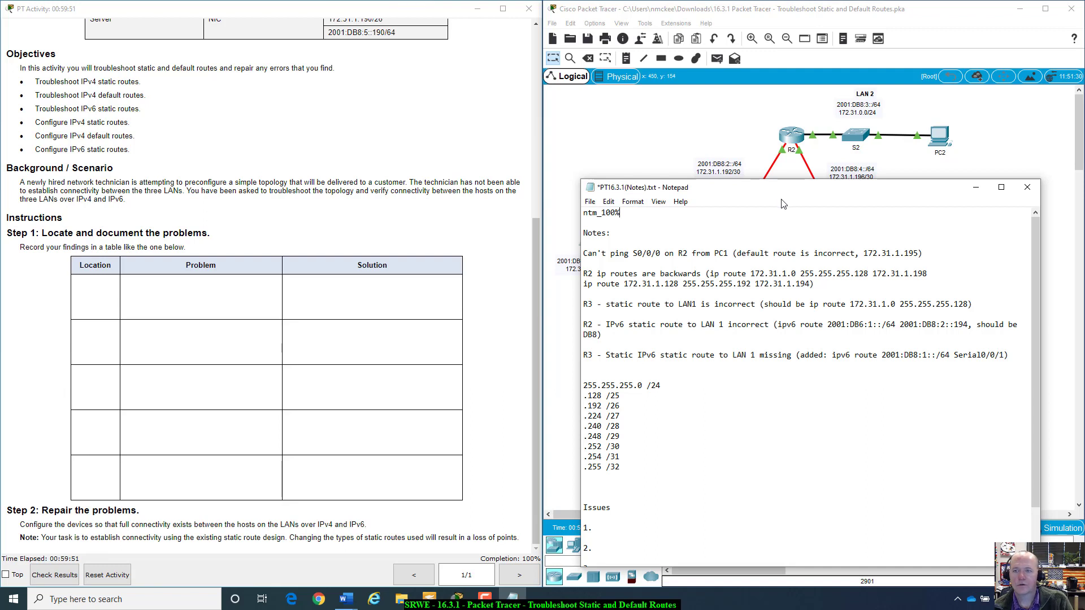
Move the Notepad notes clear of the topology and arrange them side by side with the activity instructions, each filling half the screen.
left_click_drag(781, 192, 256, 138)
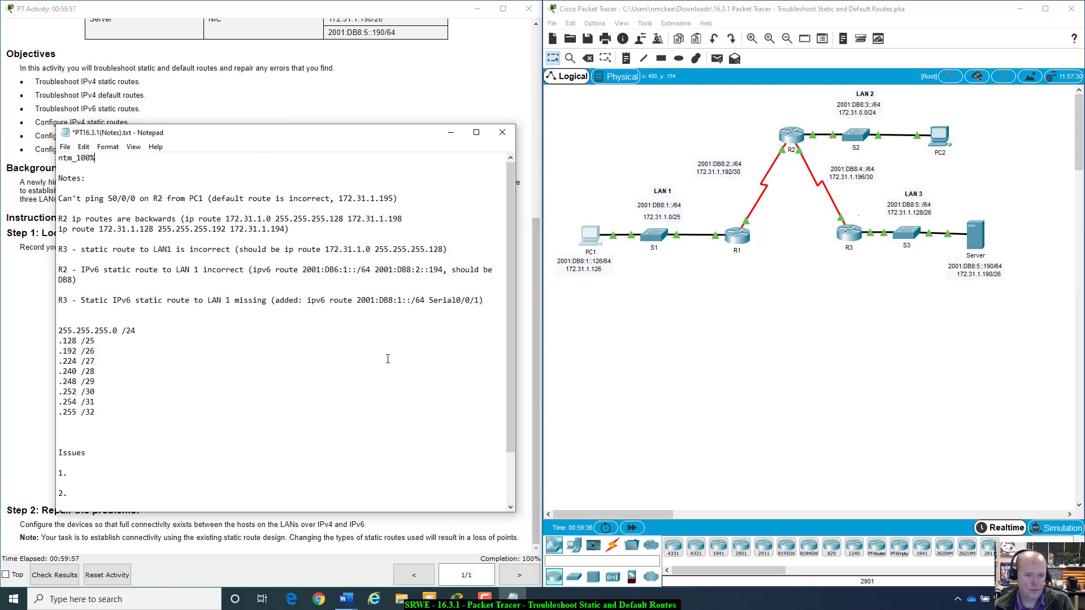
left_click(349, 599)
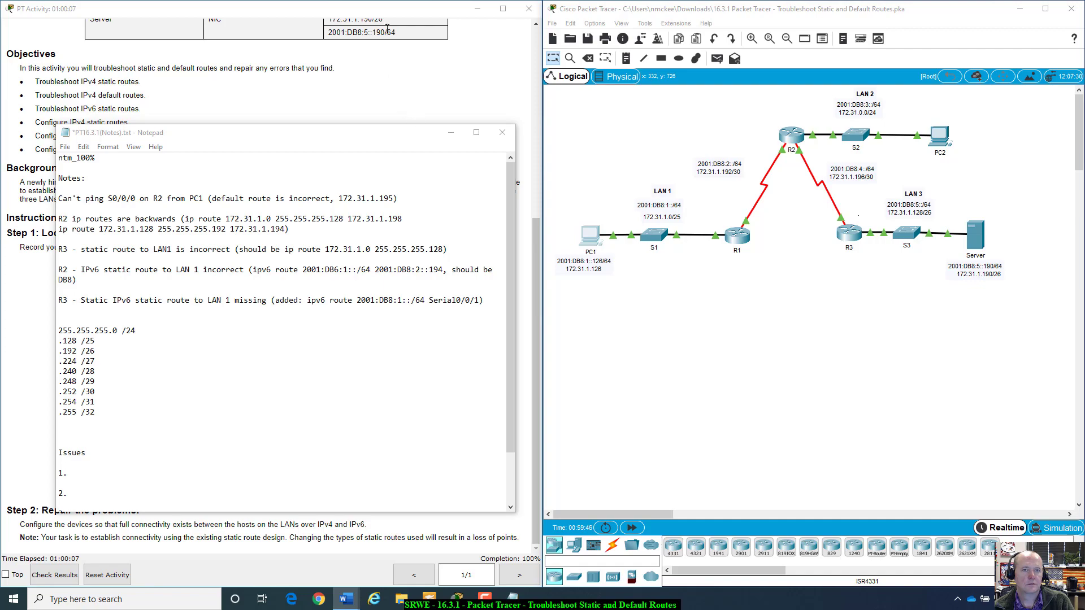
left_click_drag(390, 9, 1084, 63)
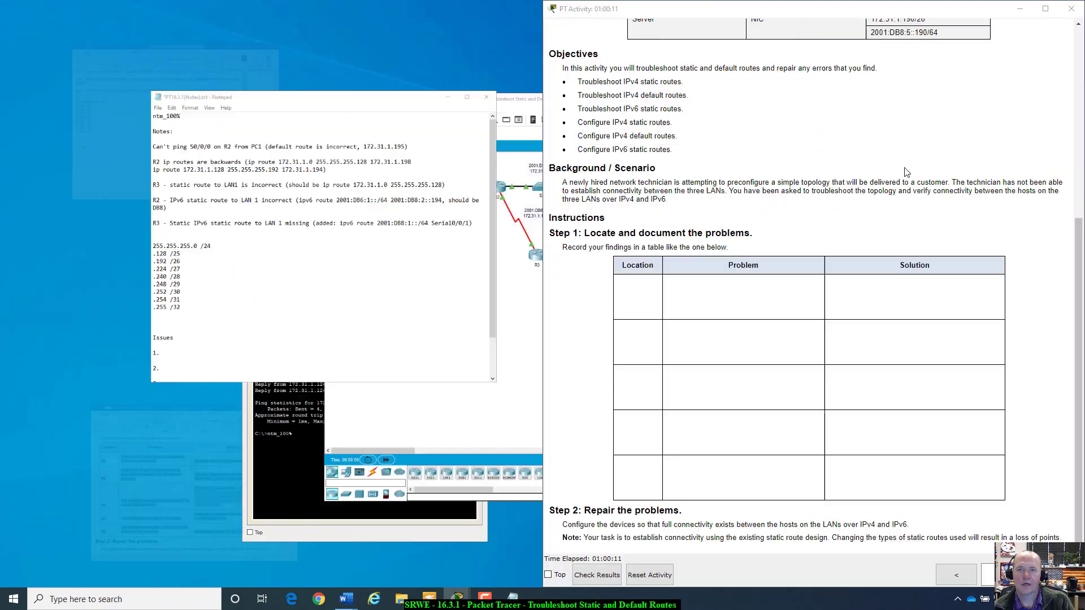
left_click(400, 139)
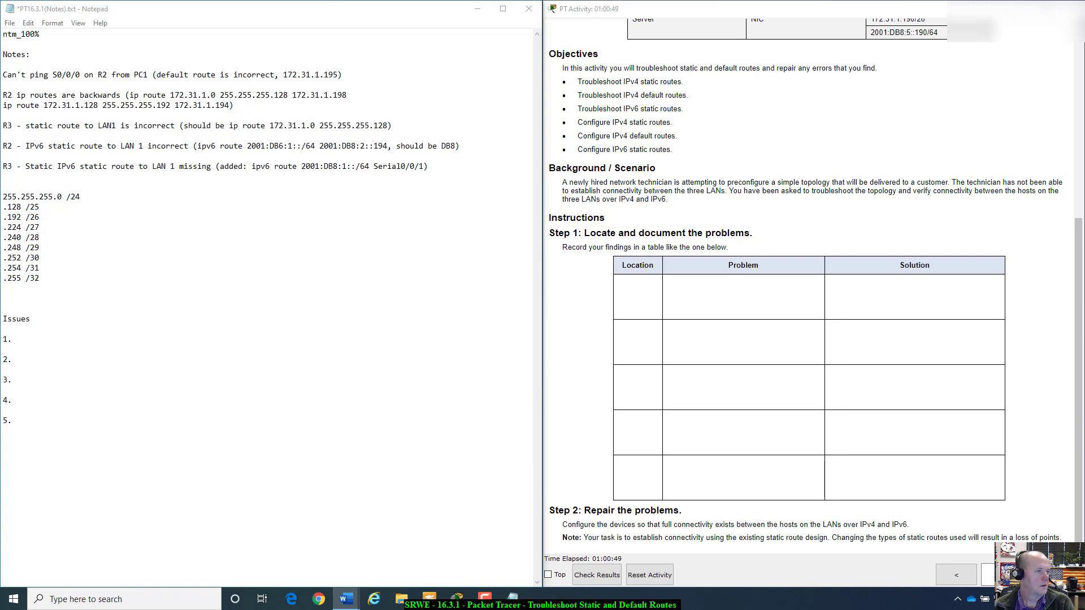
Switch to Word, place Document1 beside the notes, and enlarge the view of its screenshot of the notes and activity.
left_click_drag(476, 607, 1005, 24)
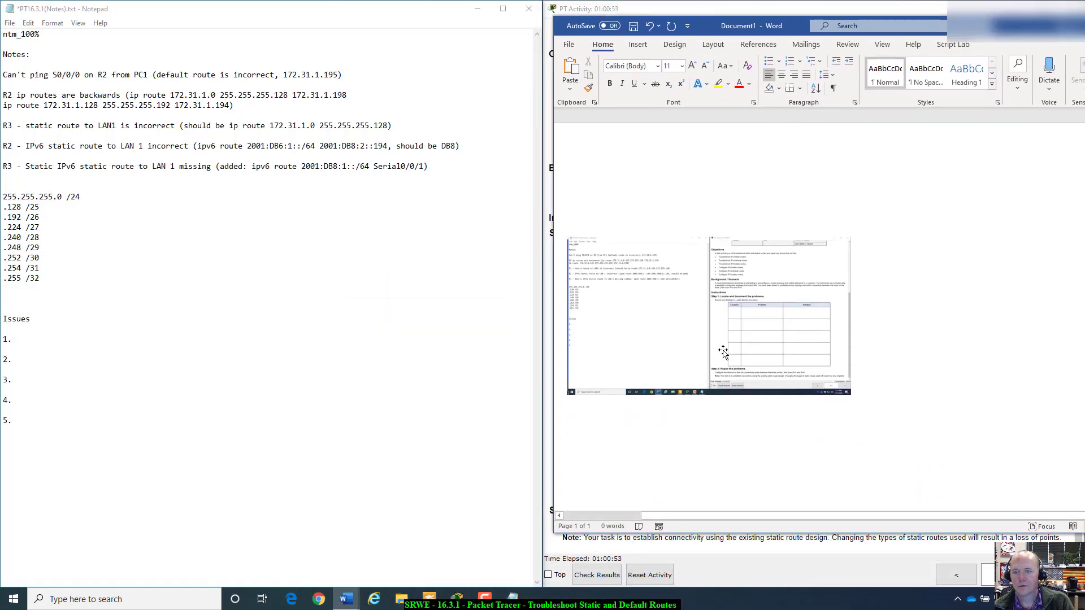
scroll(726, 356, "up", 6)
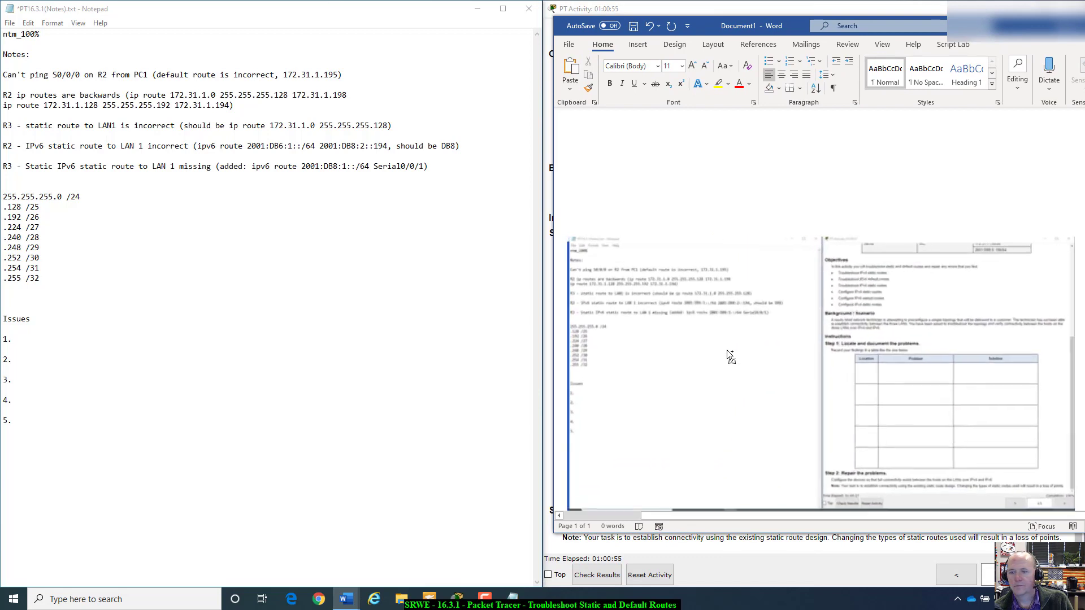
scroll(865, 342, "down", 2)
scroll(865, 342, "up", 1)
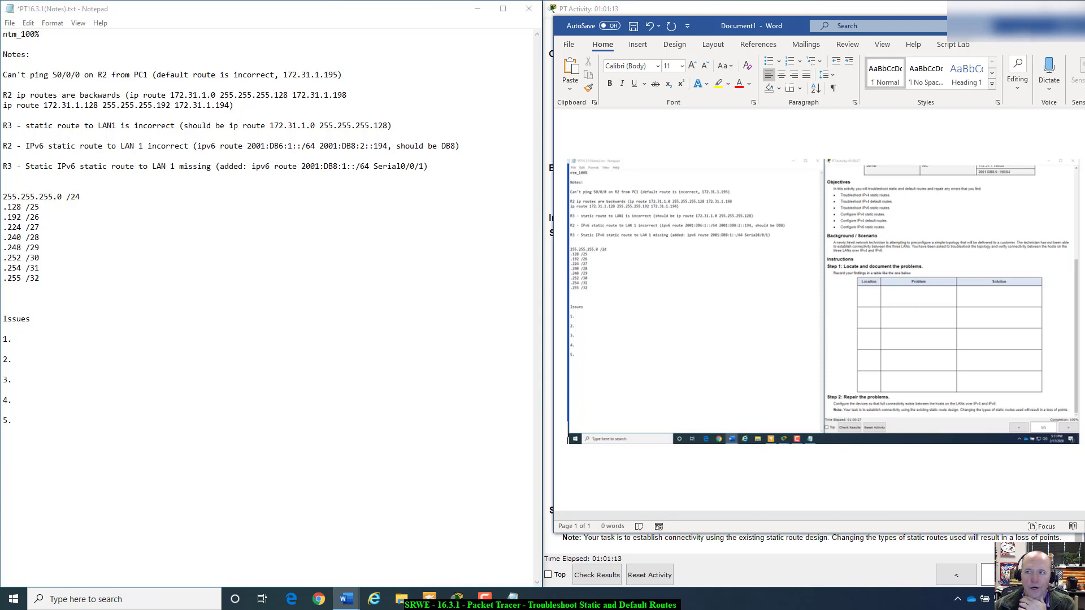
mouse_move(1014, 22)
left_mouse_down()
mouse_move(957, 213)
mouse_move(957, 440)
mouse_move(1055, 10)
mouse_move(1002, 24)
left_mouse_up()
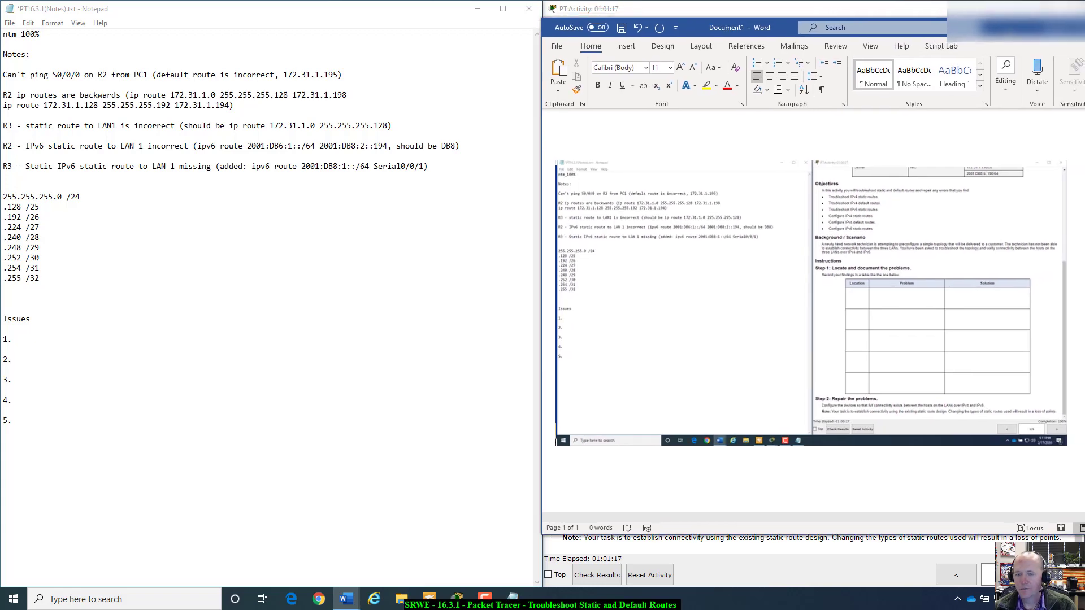